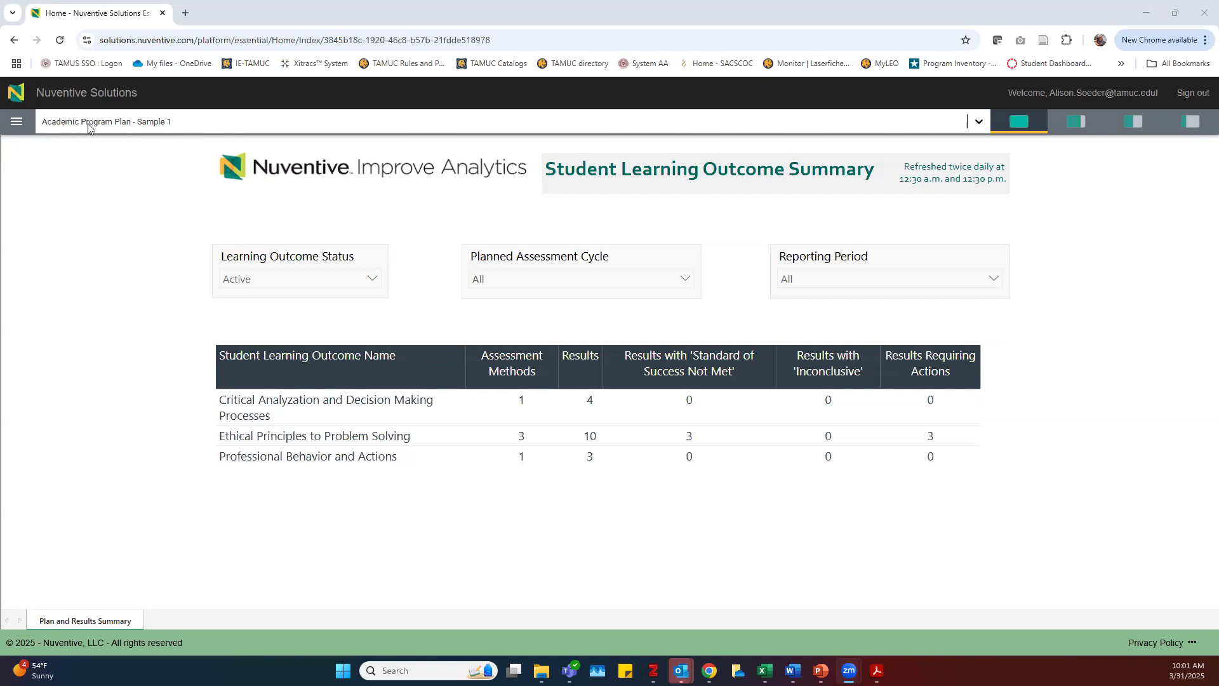
Browse the list of available academic program plans, keeping Academic Program Plan - Sample 1 selected
click(189, 124)
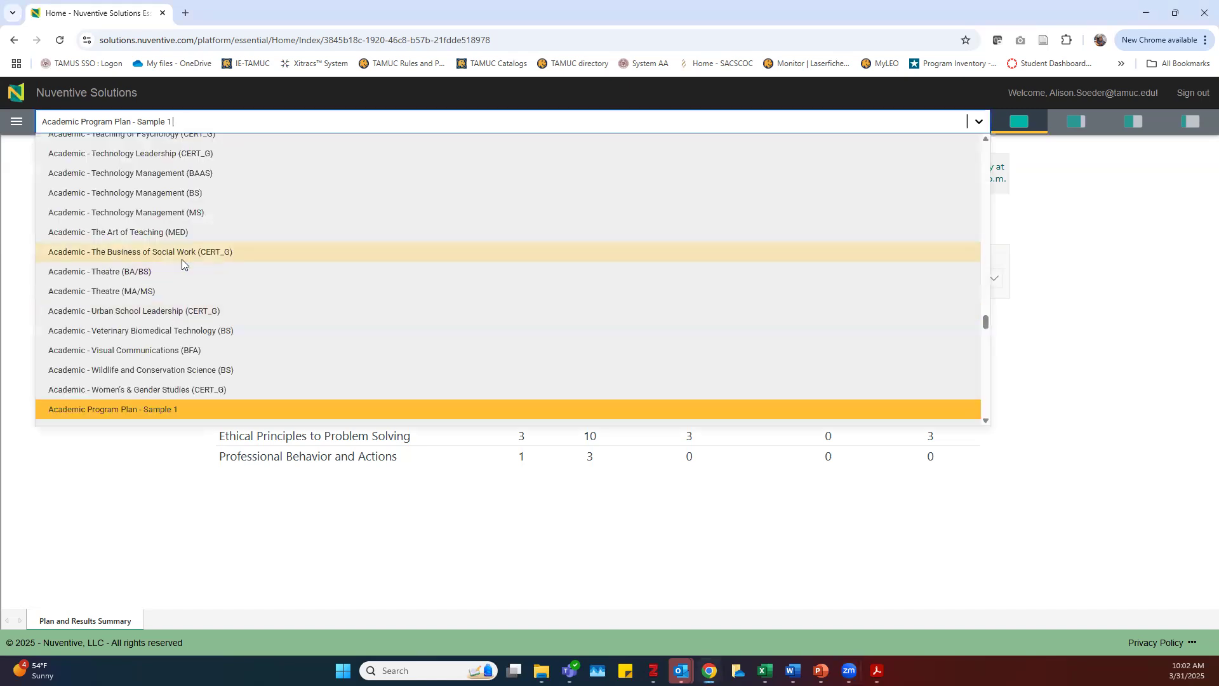
scroll(182, 259, down, 4)
scroll(166, 305, up, 6)
scroll(167, 309, up, 3)
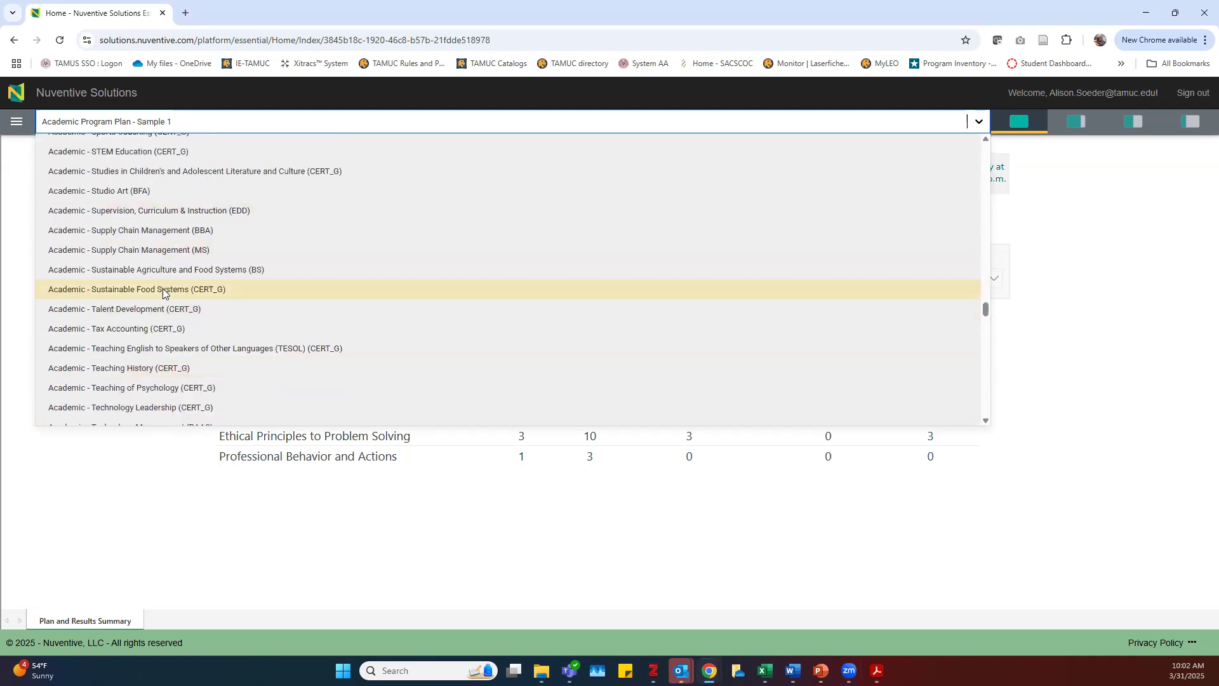
scroll(162, 292, up, 8)
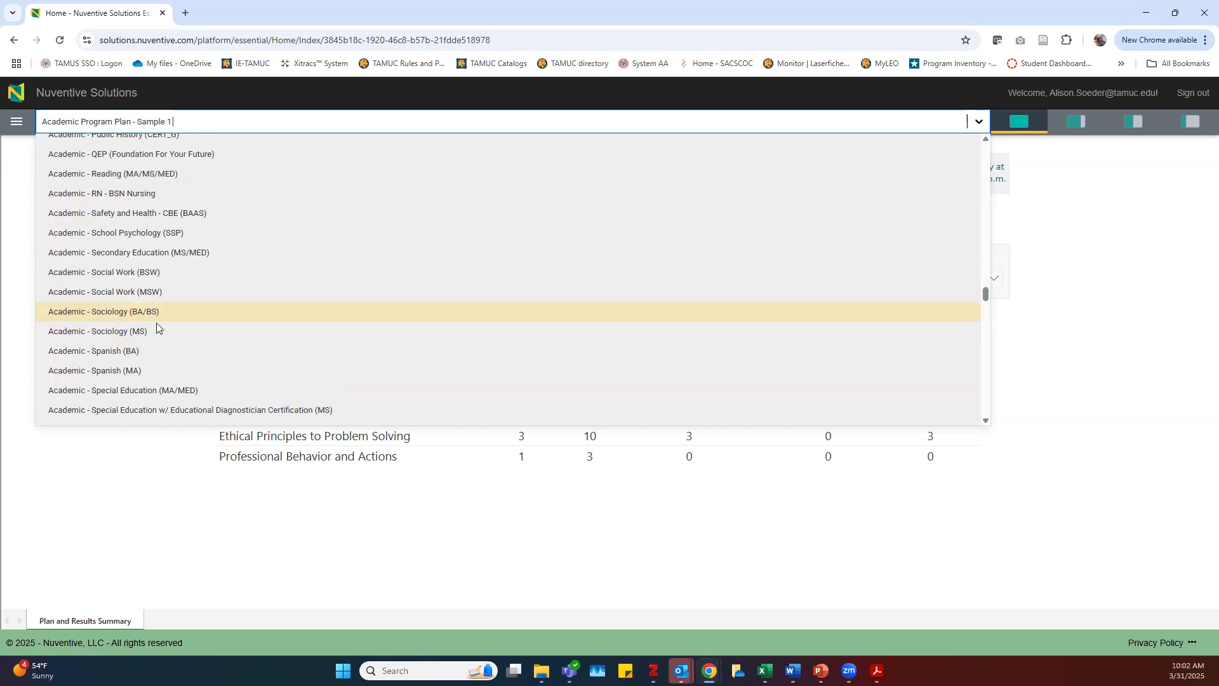
click(114, 523)
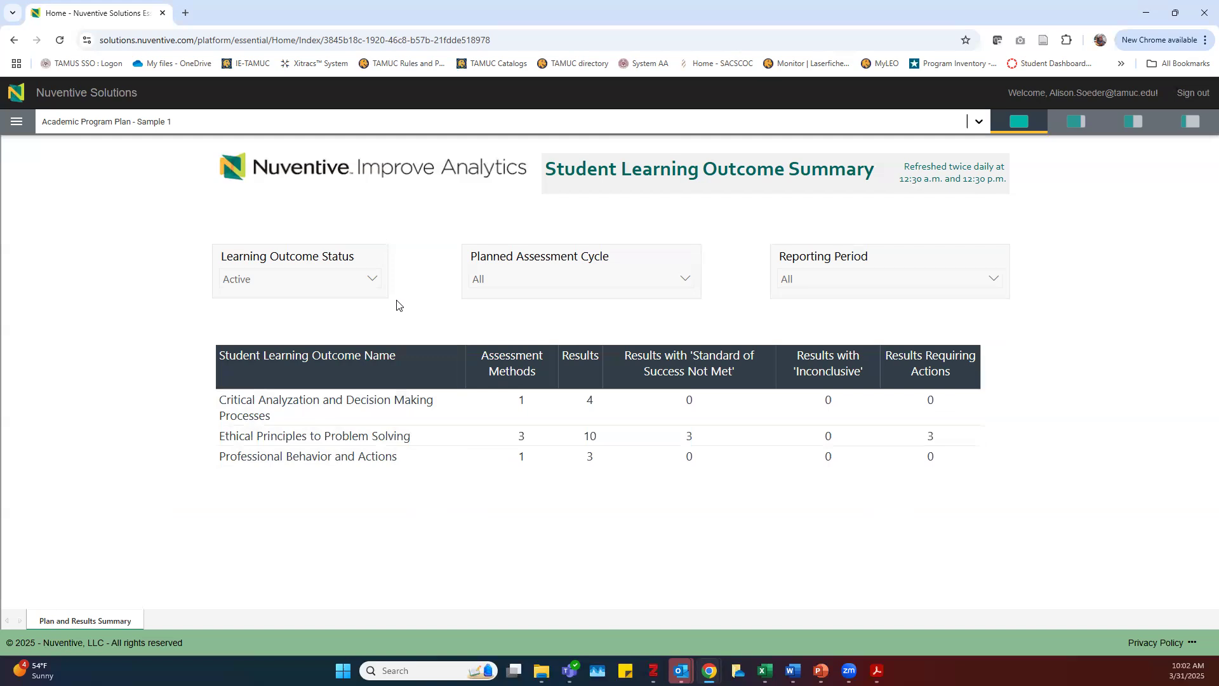
Review the Learning Outcome Status, Planned Assessment Cycle and Reporting Period filter options on the Student Learning Outcome Summary
click(374, 284)
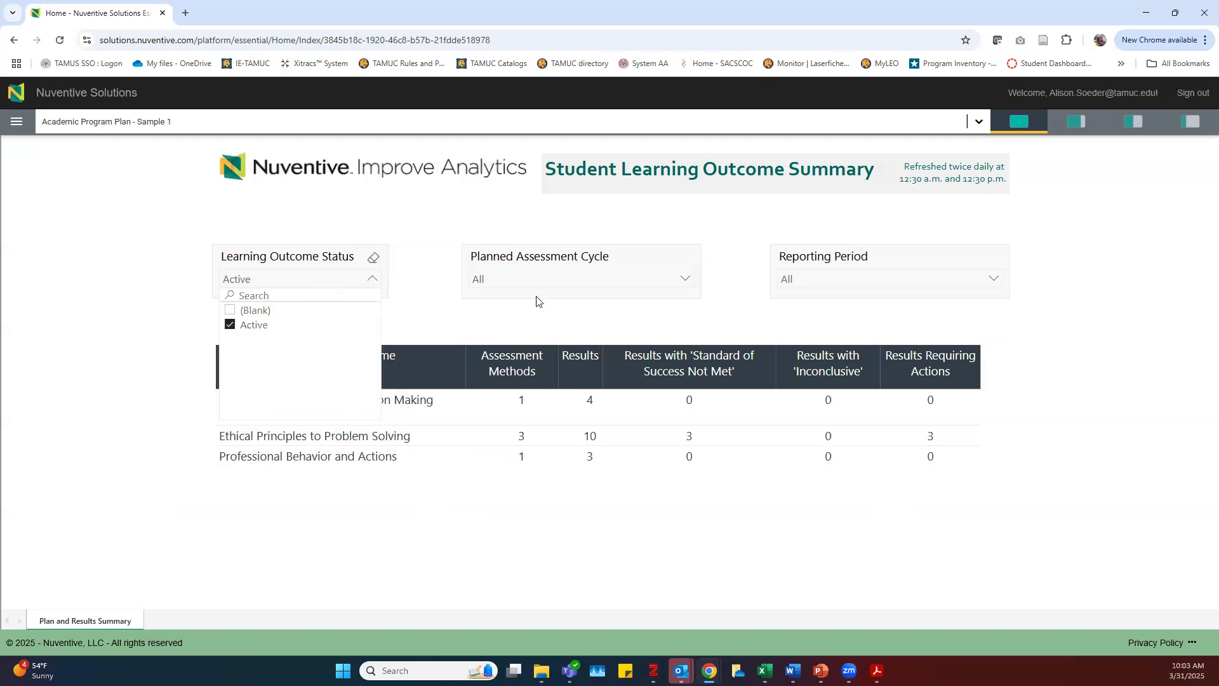
click(612, 280)
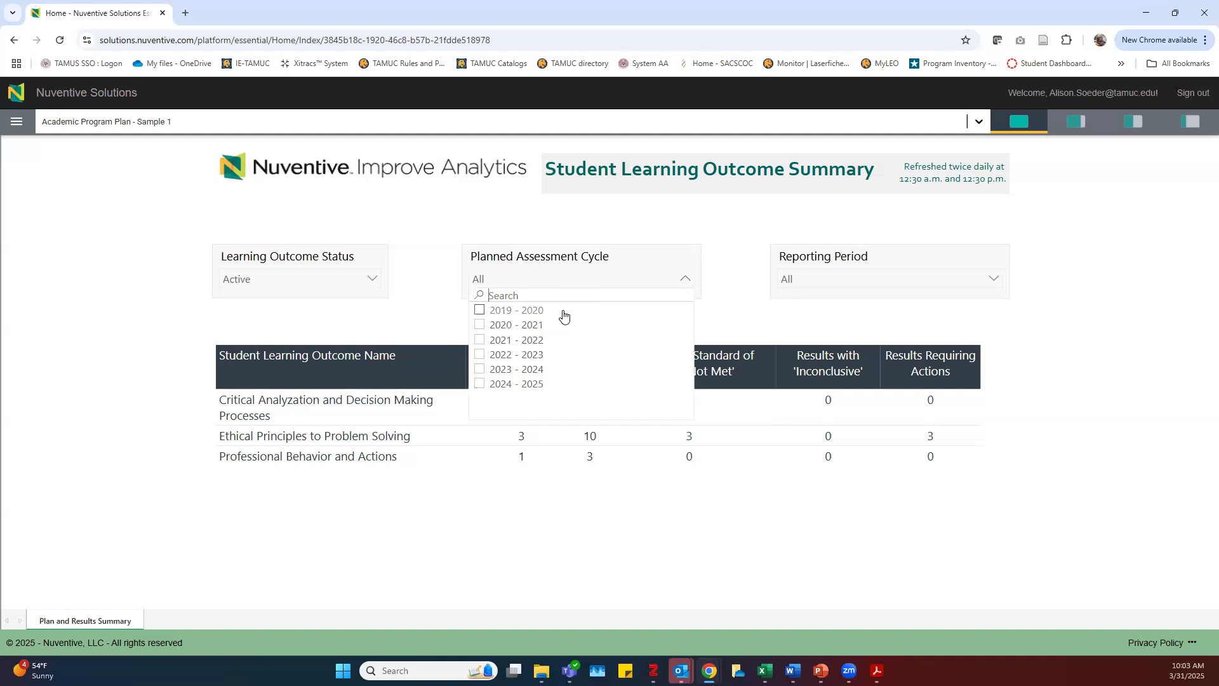
click(798, 283)
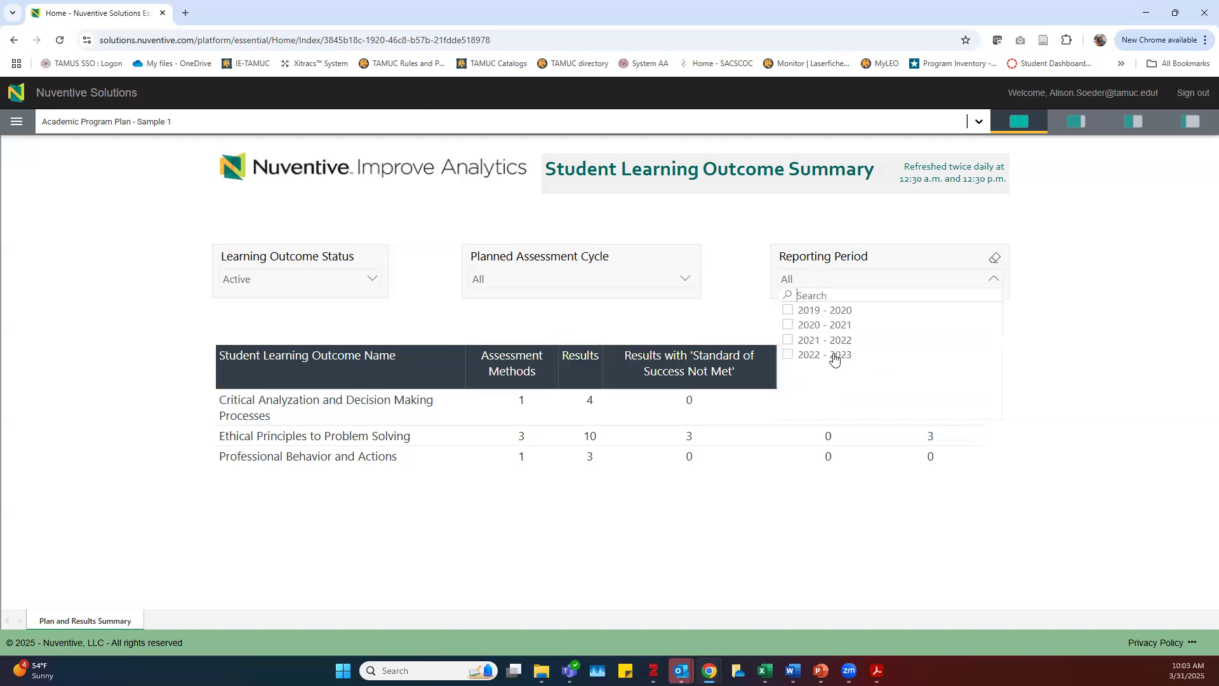
click(731, 314)
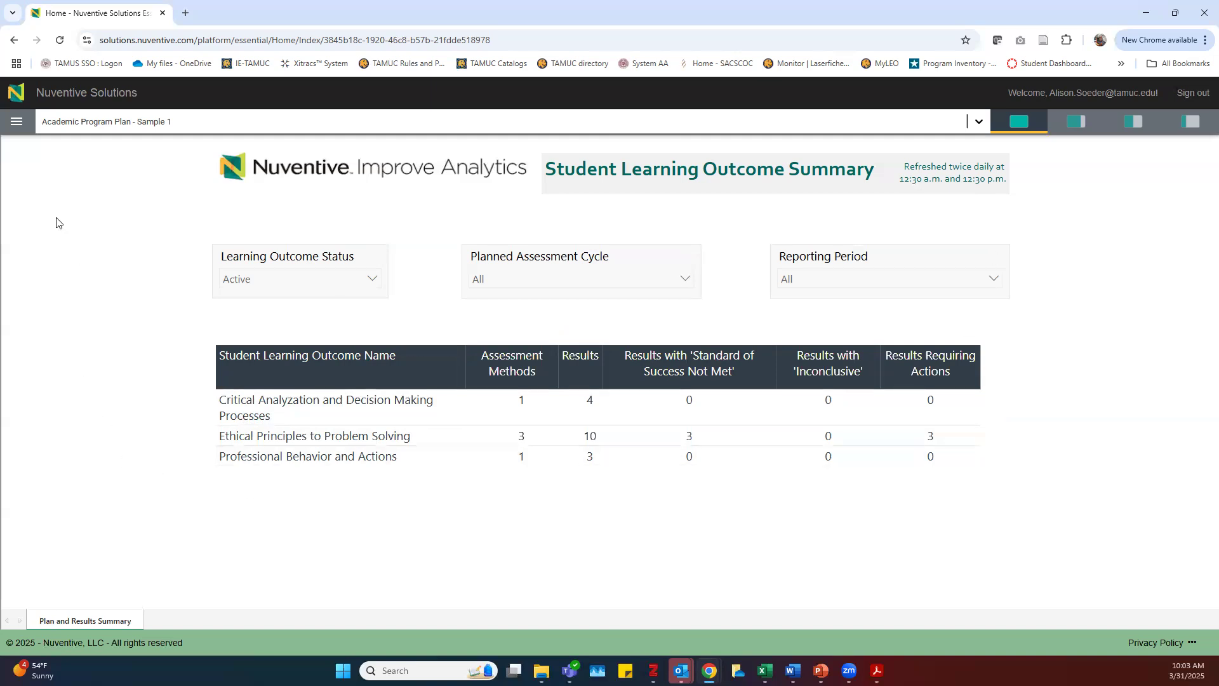
Open the General Information page under Program Information, enlarge it slightly and highlight the university name in the mission statement
click(18, 124)
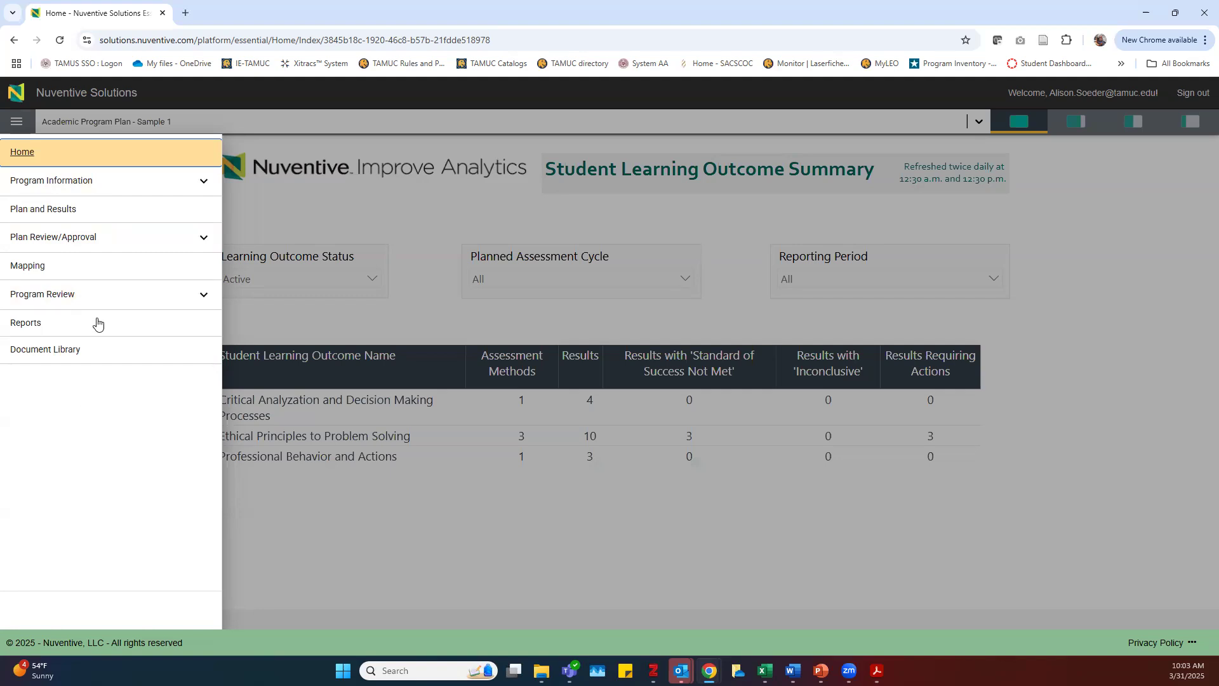
click(113, 182)
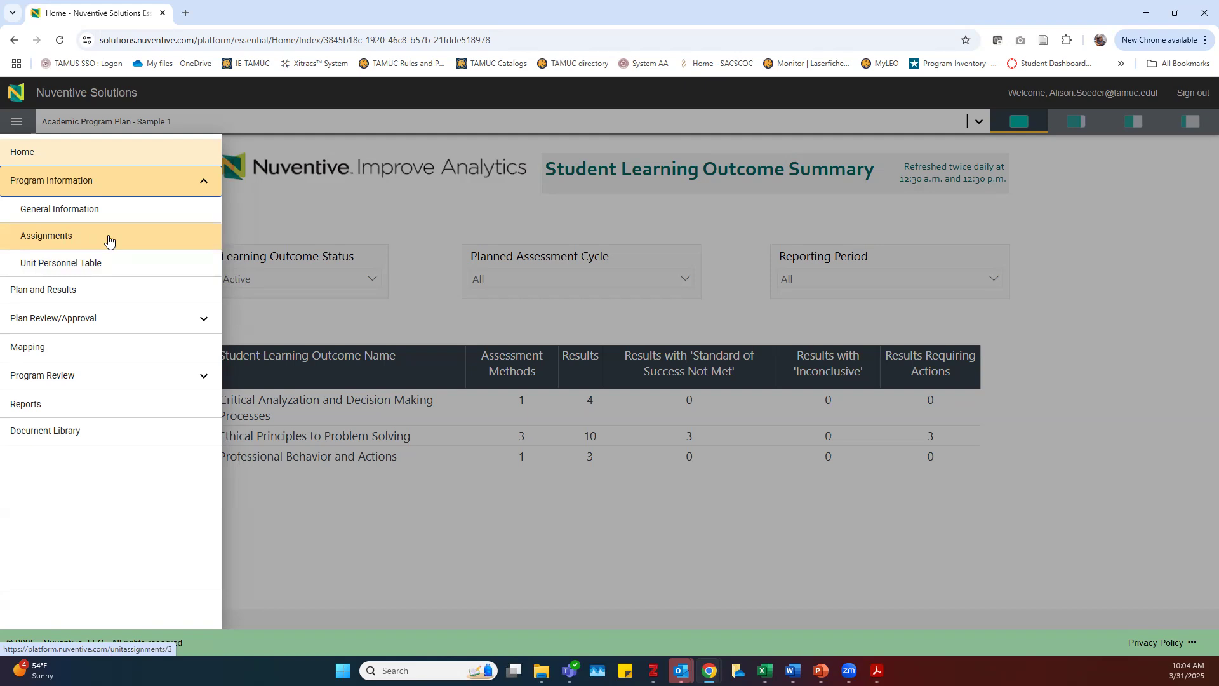
click(141, 211)
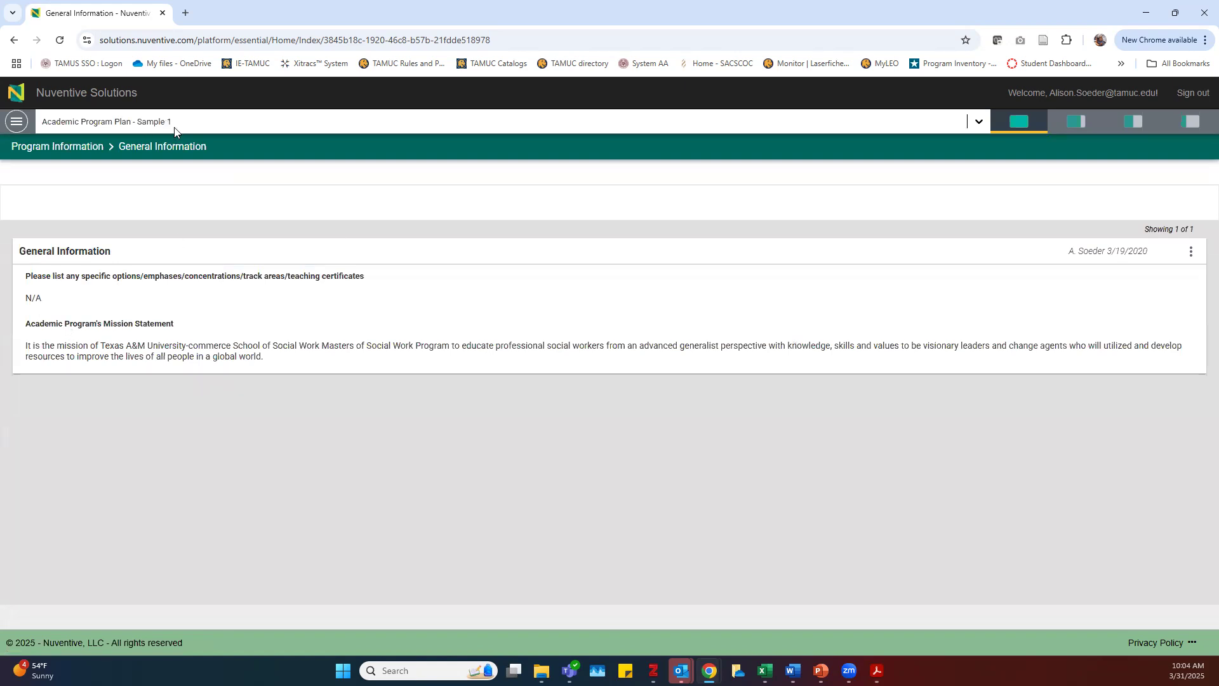
key(ctrl+plus)
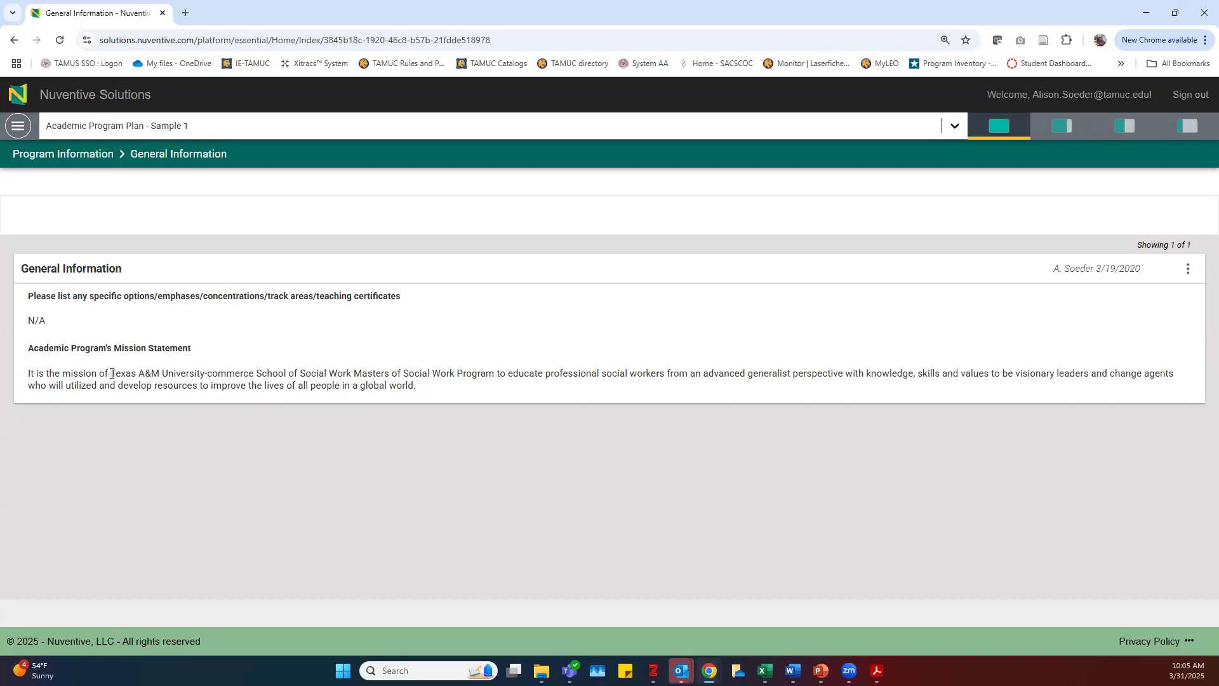
drag(113, 373, 254, 374)
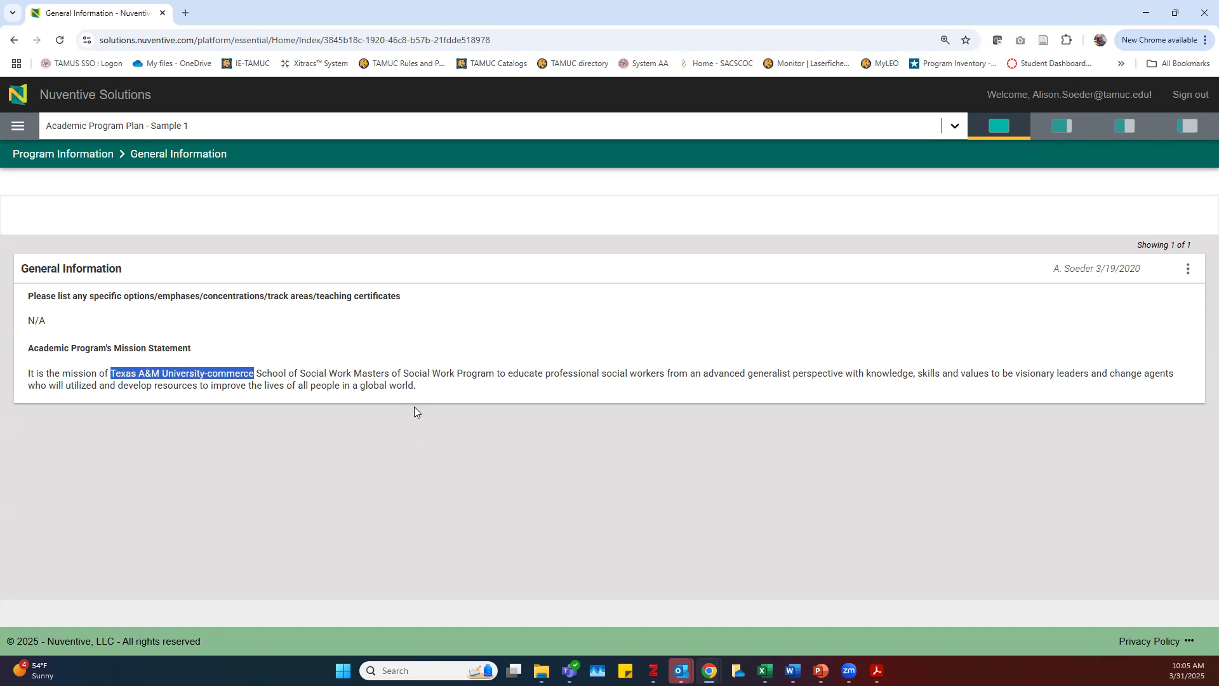
Open the General Information record, replace "Texas A&M University-commerce" with "ETAMU" in the mission statement, and save and close it
click(1187, 270)
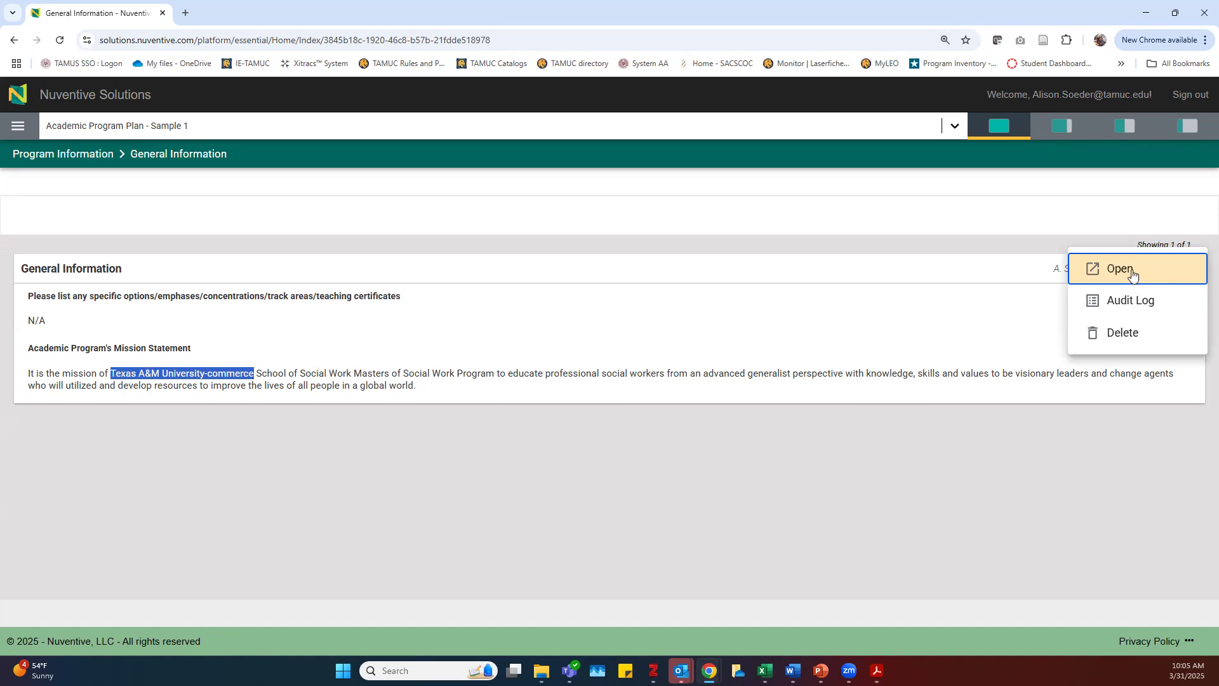
key(Return)
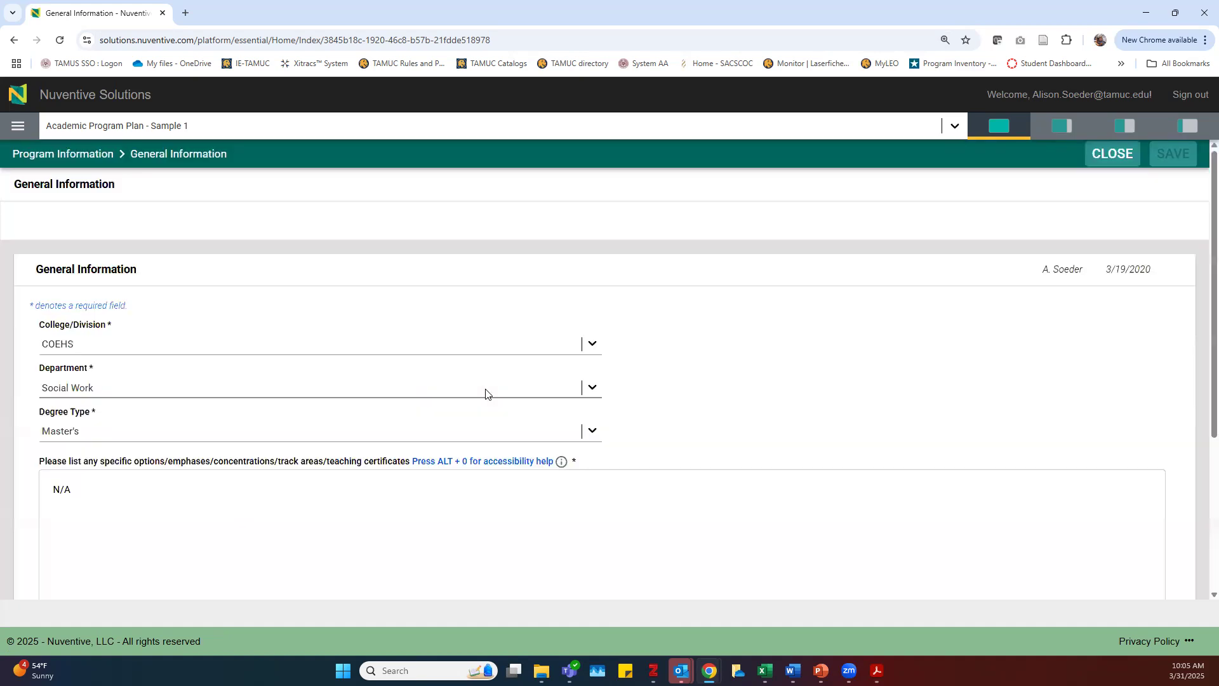
scroll(365, 425, down, 4)
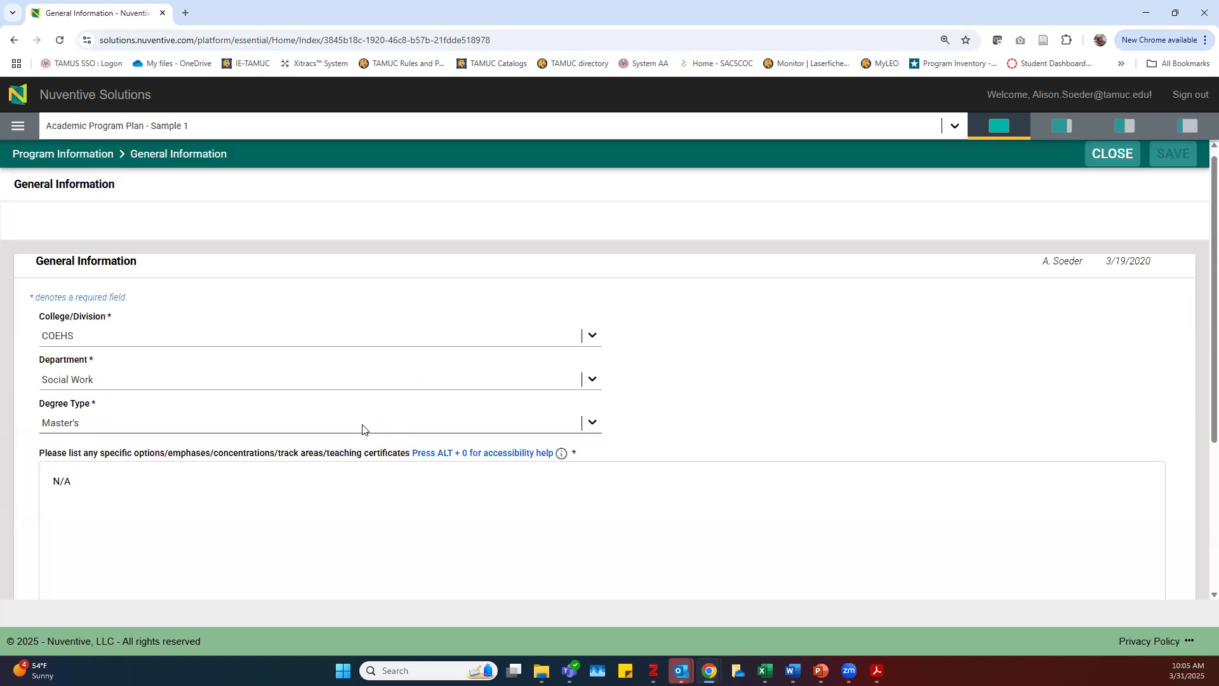
click(147, 425)
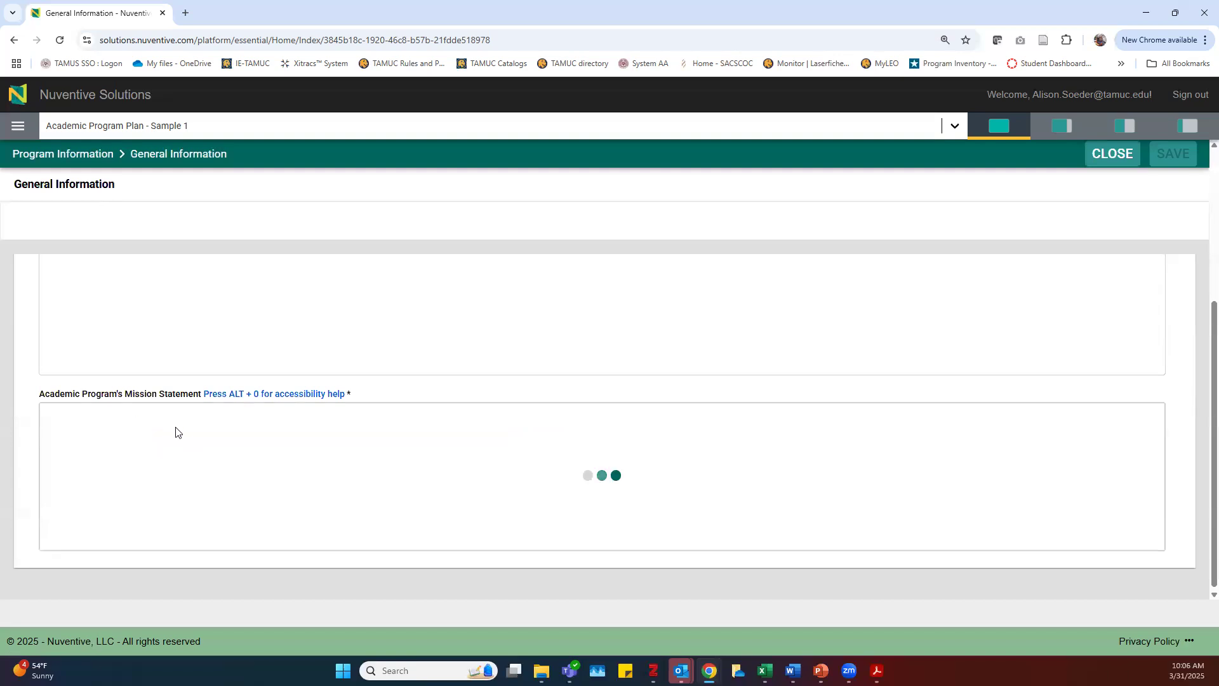
drag(137, 451, 279, 451)
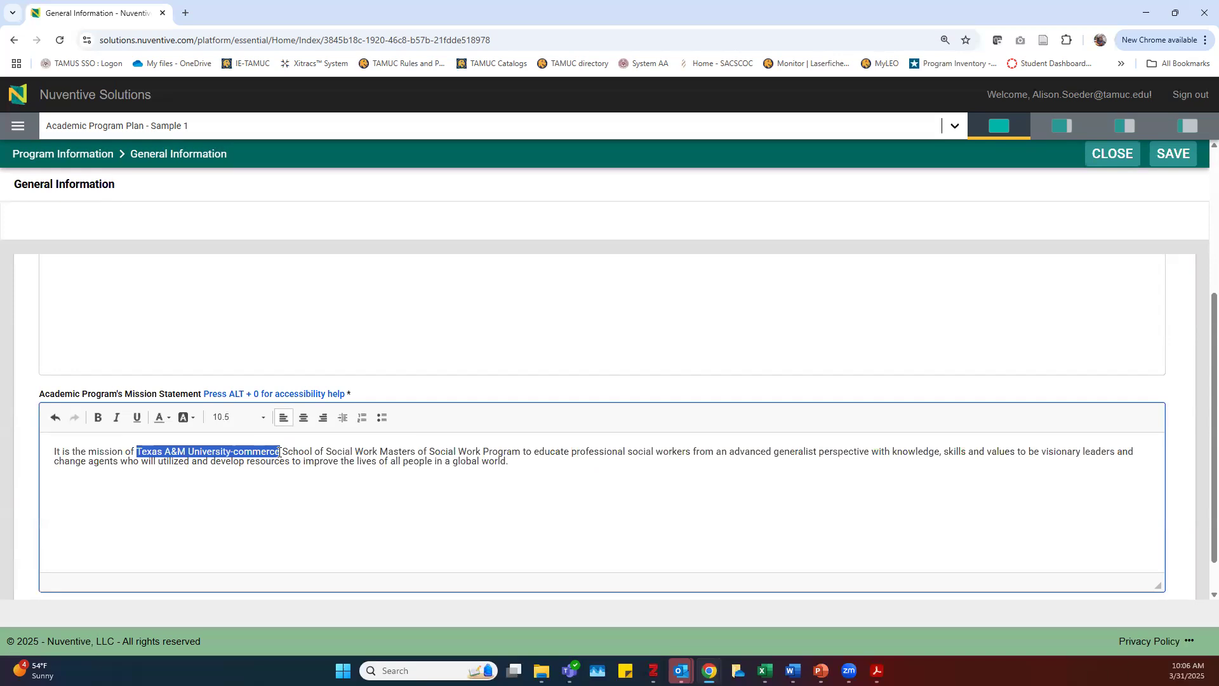
text(ETAMU)
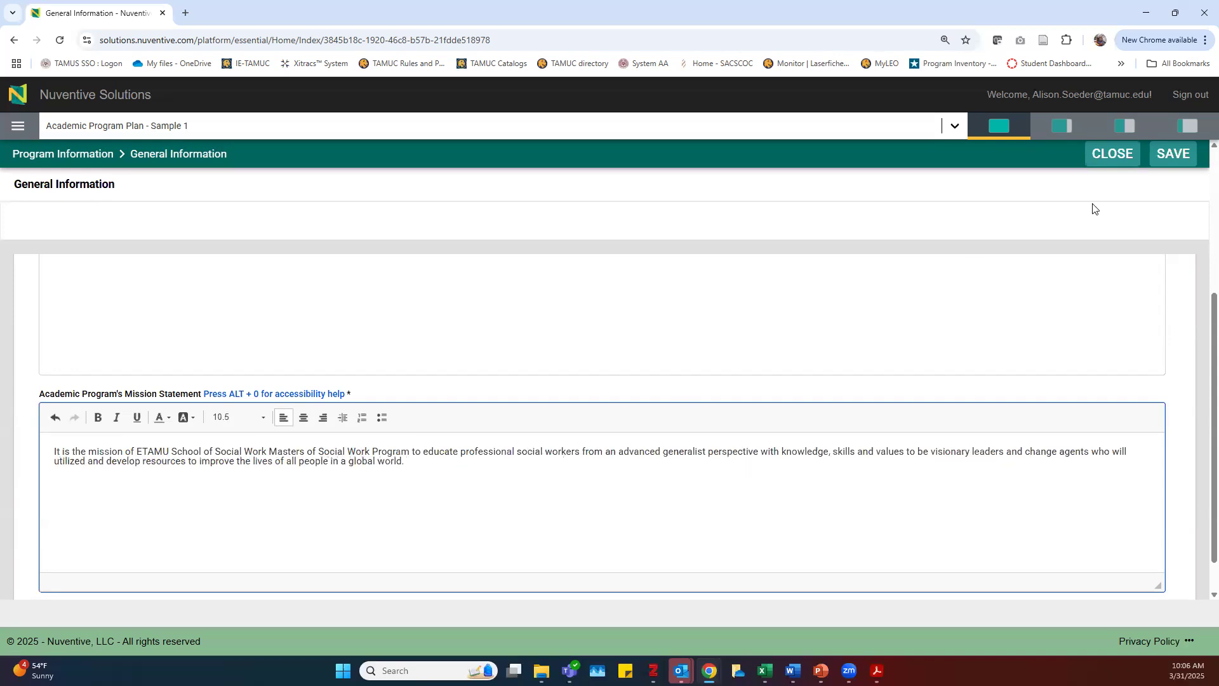
click(1173, 154)
click(1176, 154)
click(1110, 152)
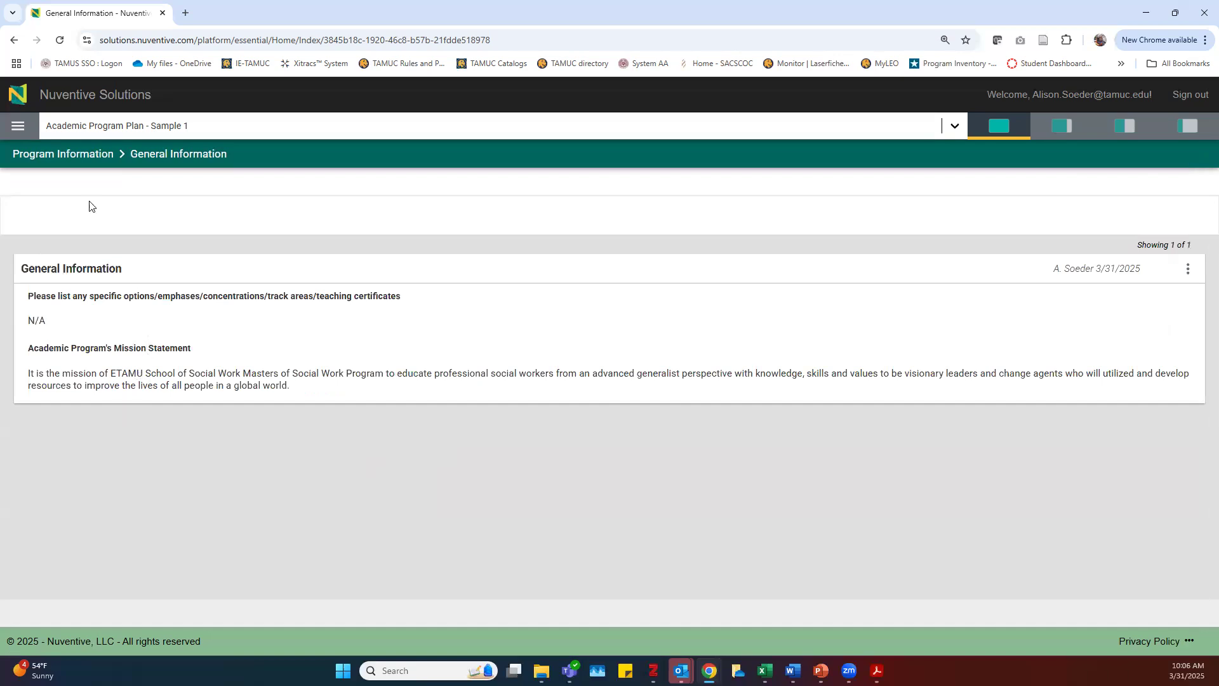
Collapse the Program Information section in the site navigation and return to the Home page
click(19, 127)
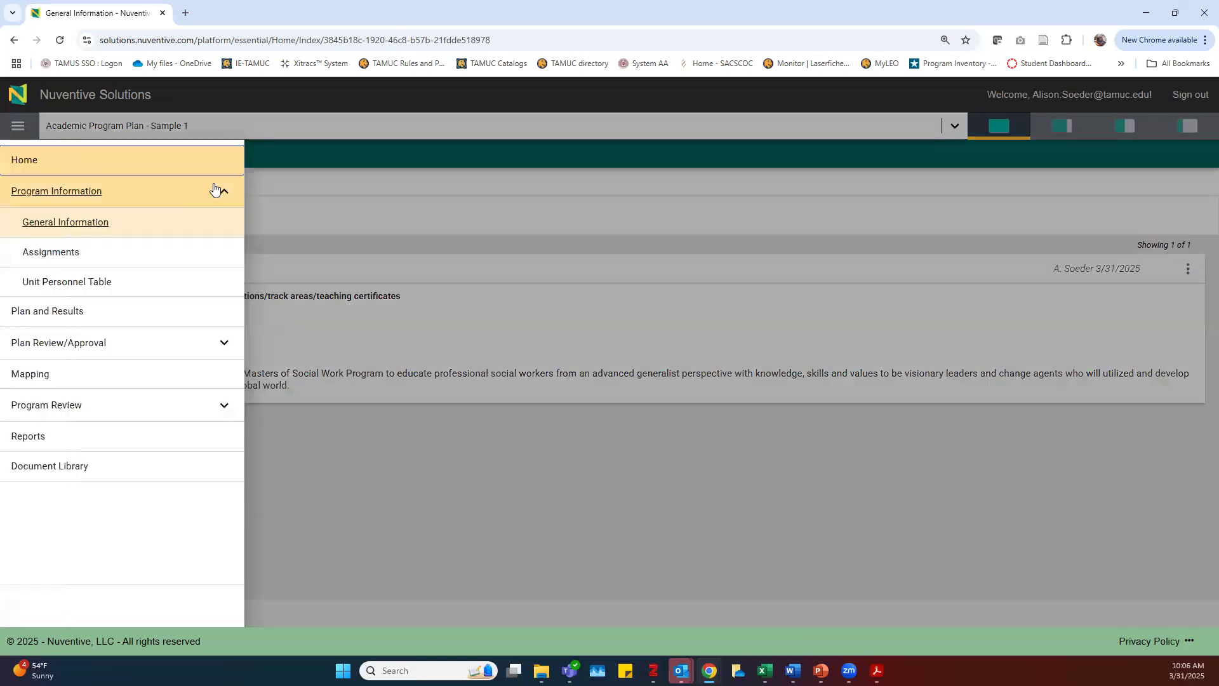
click(227, 191)
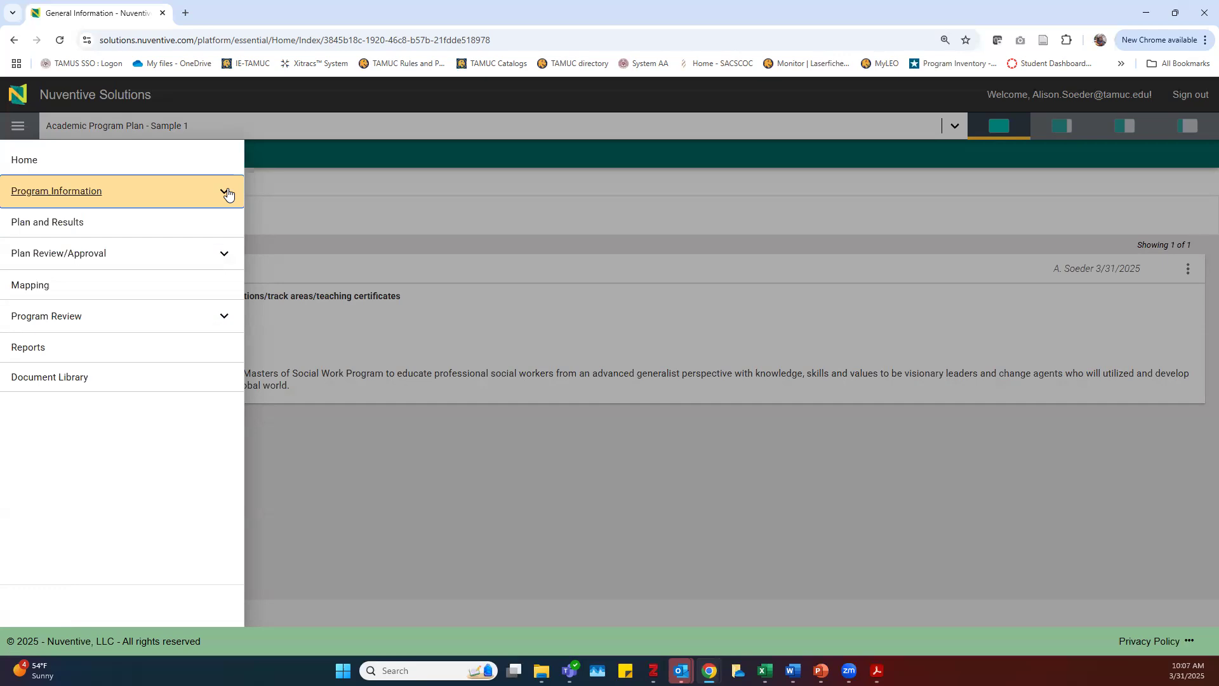
click(314, 403)
click(17, 125)
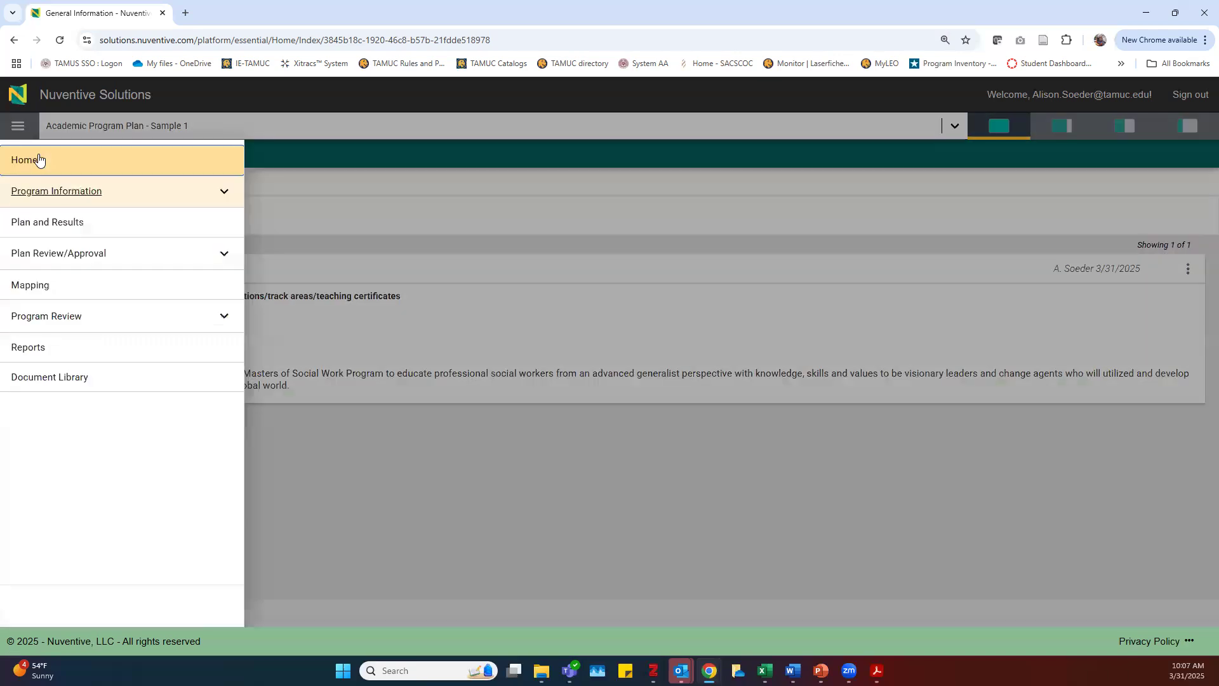
click(38, 159)
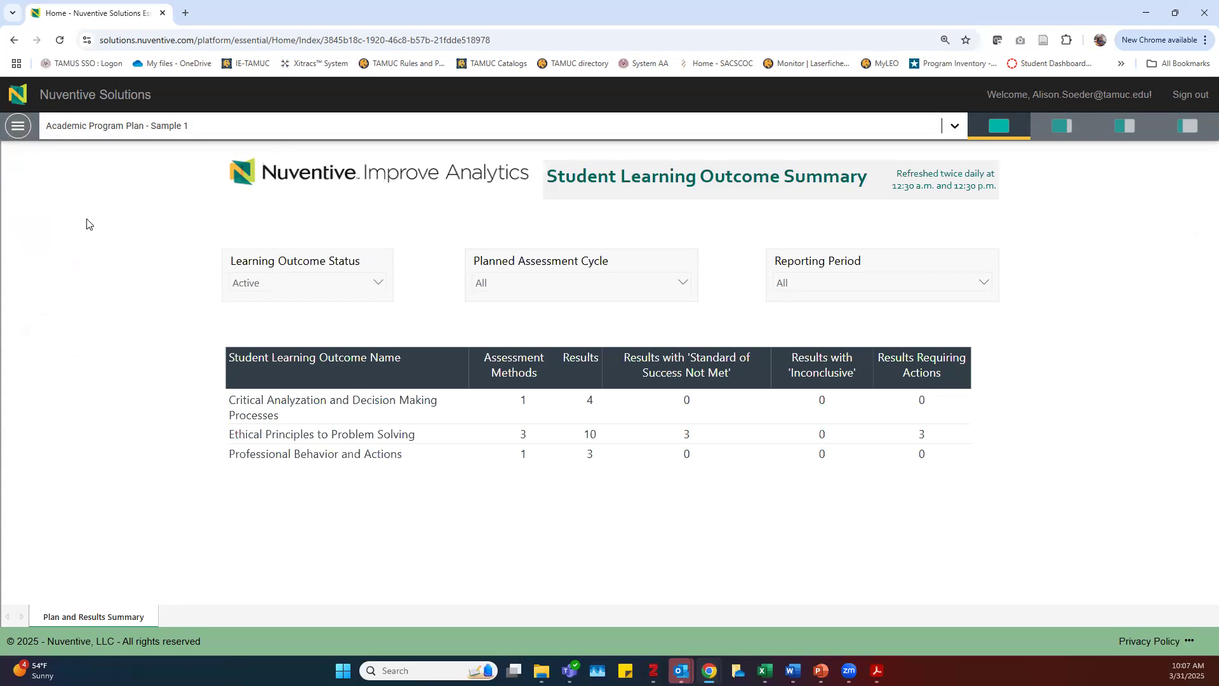
Open the Plan and Results page, dismiss the instruction note and point out the first outcome's planned assessment cycles
click(20, 135)
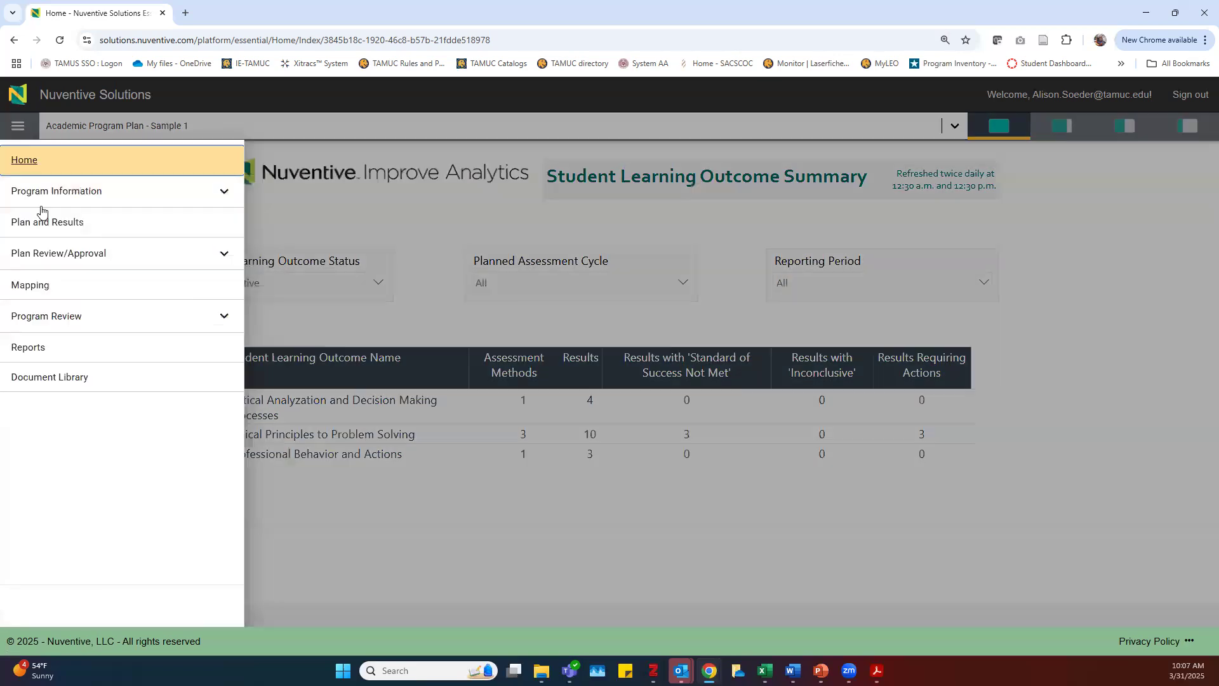
click(106, 226)
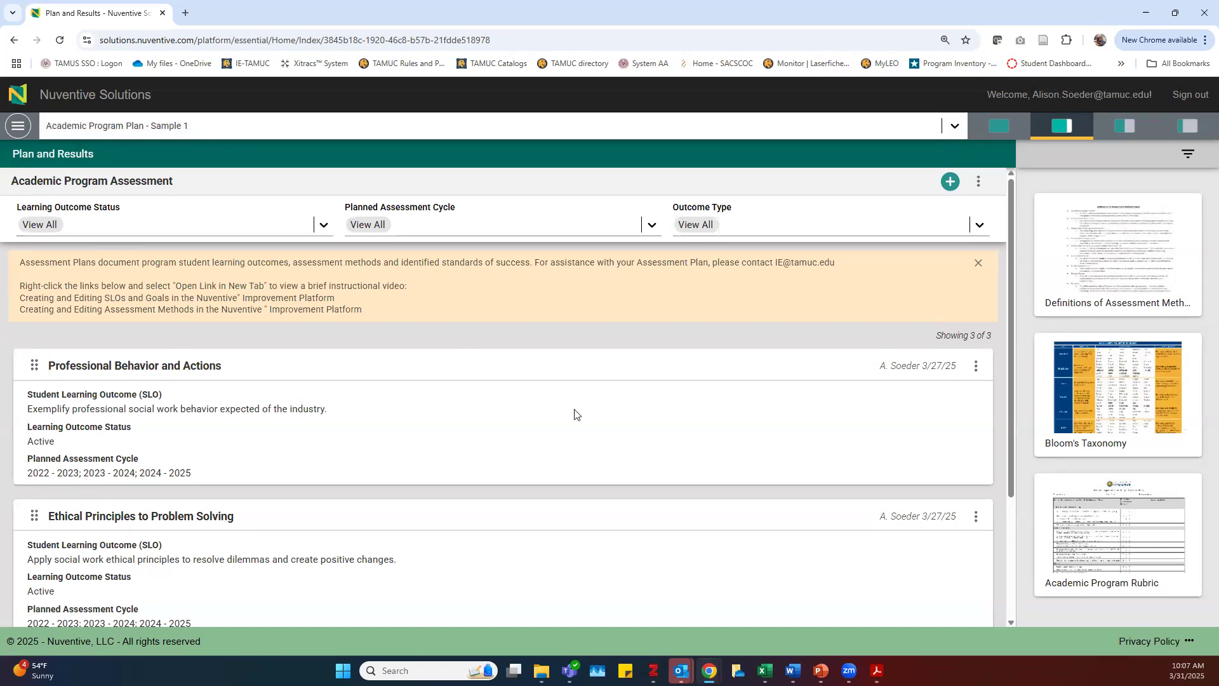
click(976, 264)
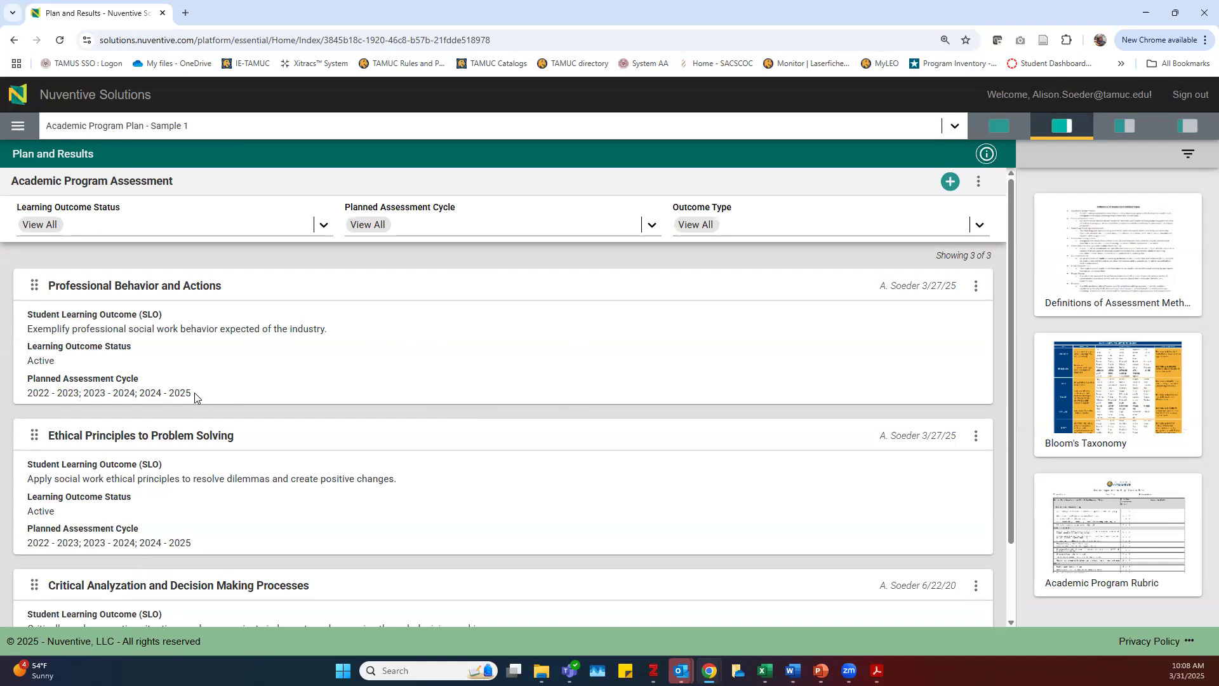
drag(192, 393, 140, 393)
click(216, 414)
Try filtering the outcomes by the Active and Phased Out statuses, and reset the status filter to View All
click(325, 226)
click(237, 264)
click(327, 226)
click(326, 226)
click(204, 250)
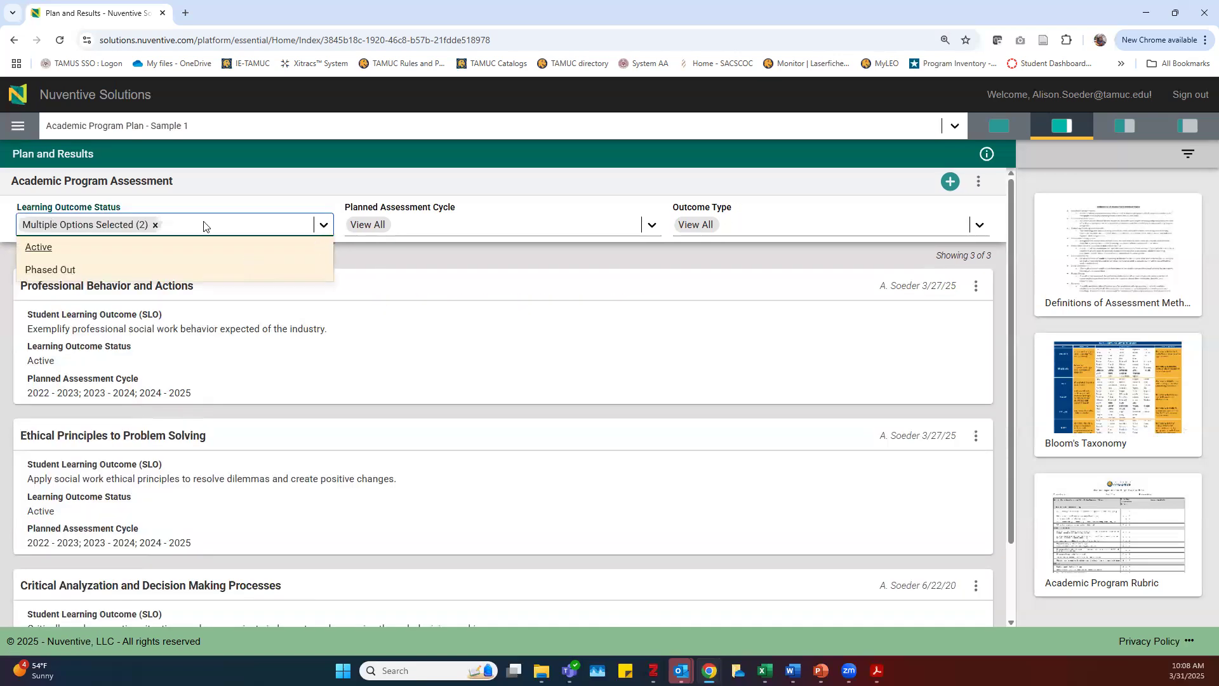
click(155, 227)
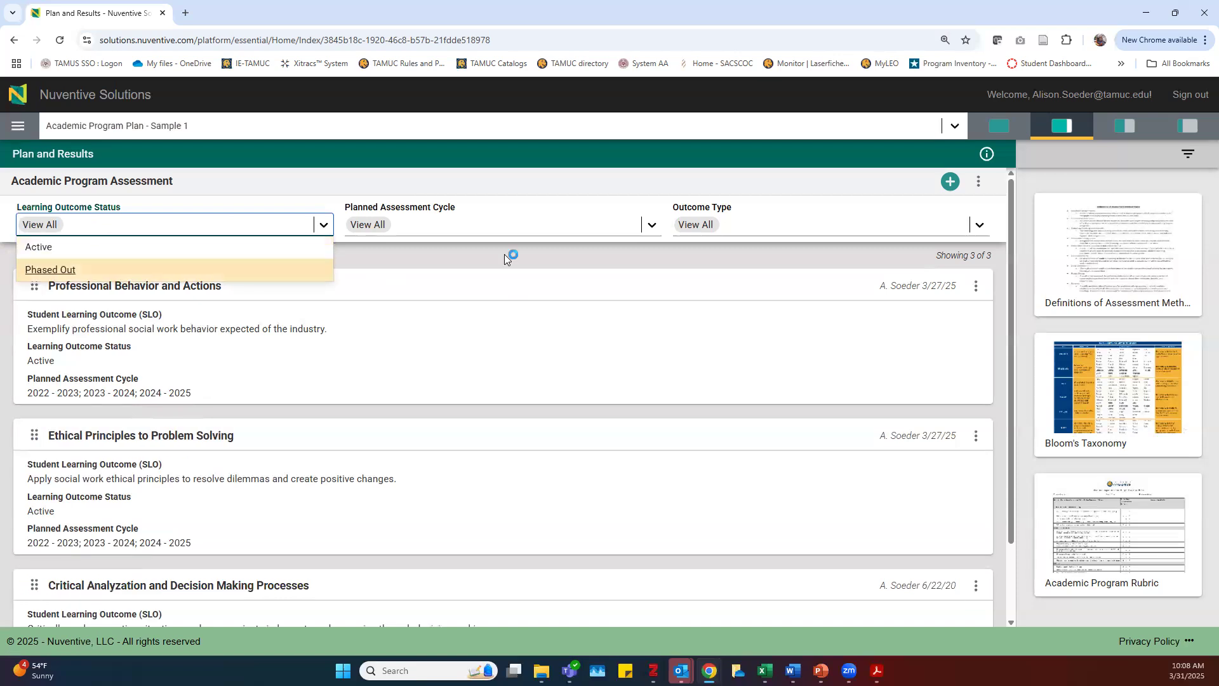
click(413, 271)
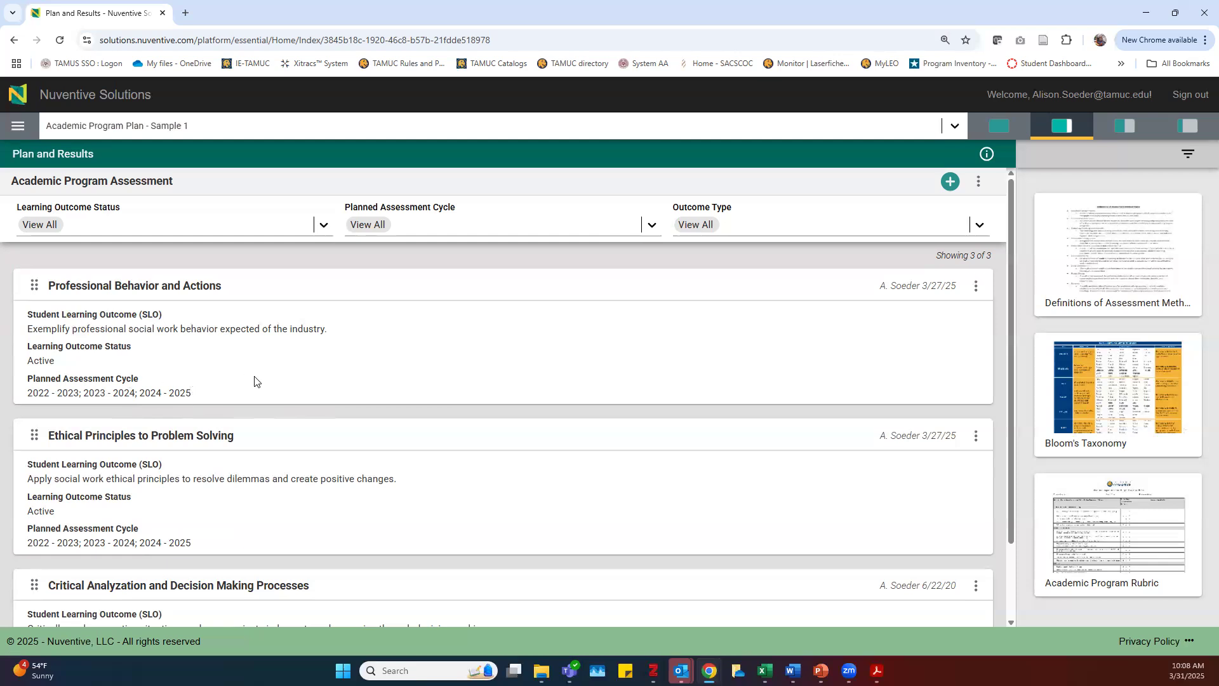
Look over the listed outcomes and filter them to the 2024 - 2025 planned assessment cycle
scroll(299, 420, down, 1)
scroll(295, 424, down, 1)
scroll(216, 365, up, 2)
click(451, 229)
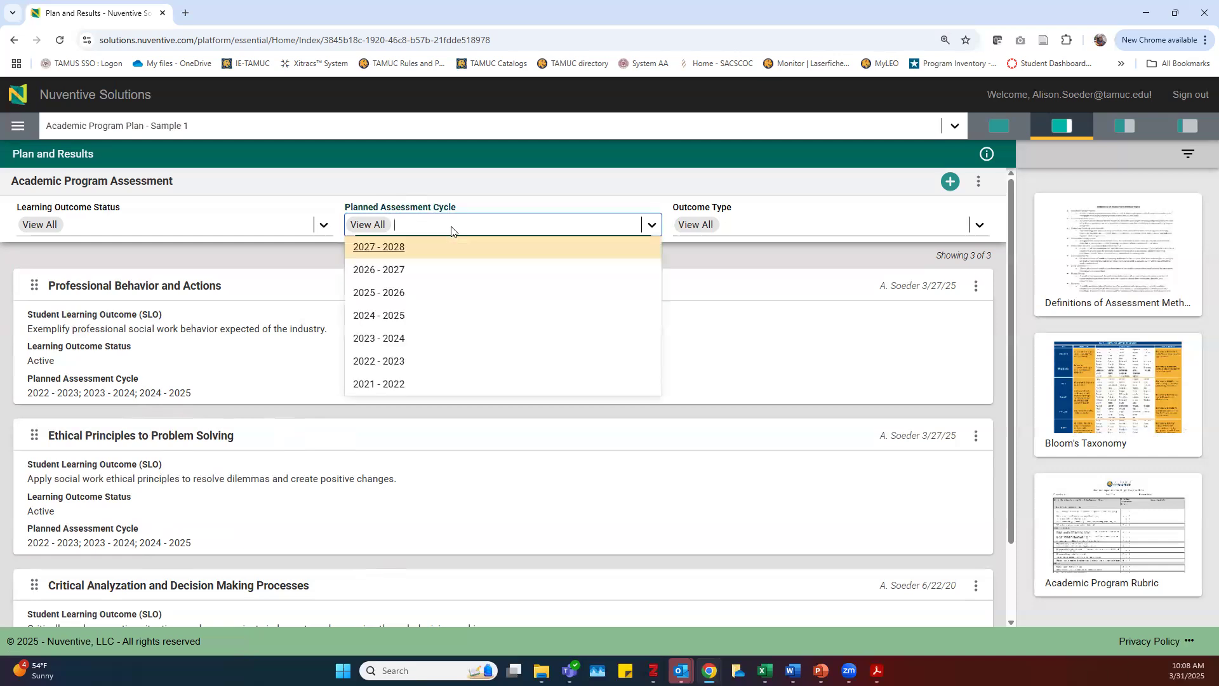
click(380, 315)
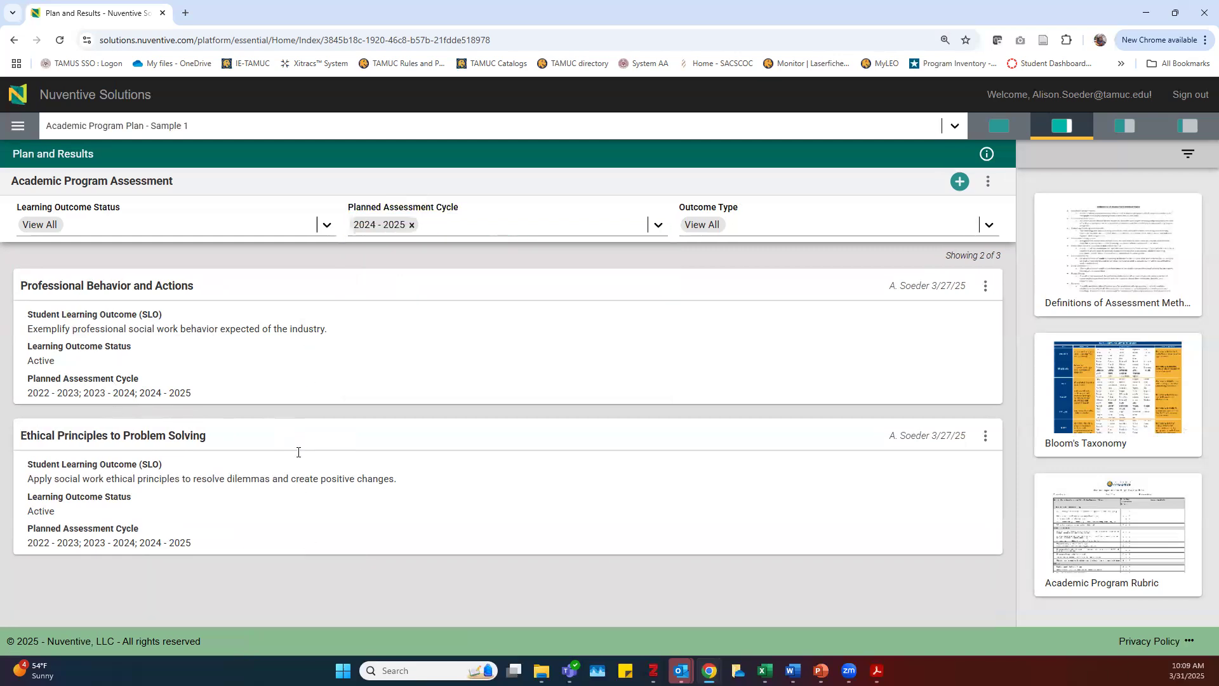
Check the Outcome Type filter choices without changing them, and open the Professional Behavior and Actions outcome
click(766, 227)
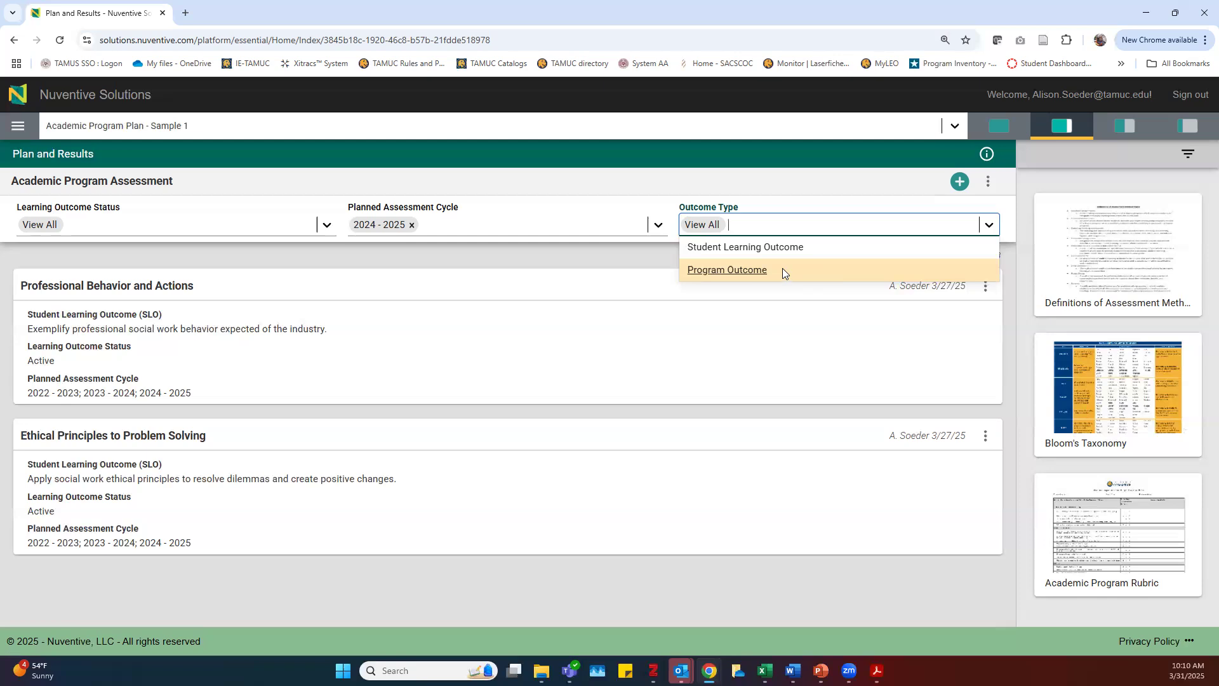
click(632, 253)
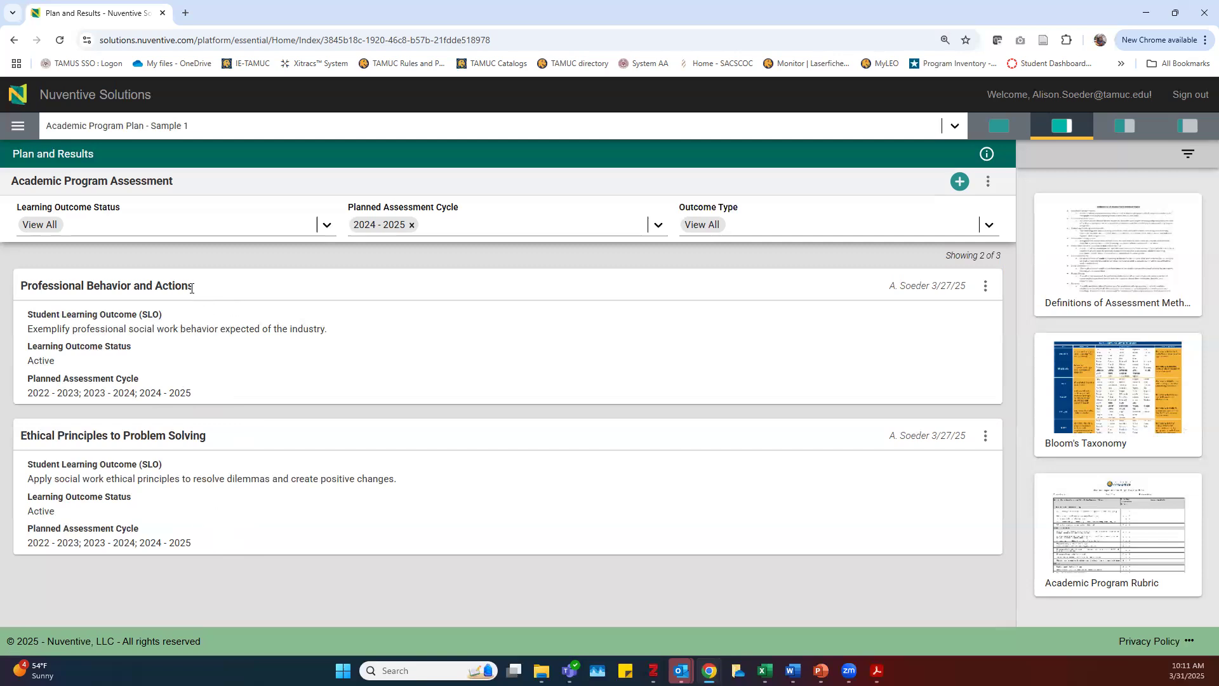
double_click(110, 287)
click(320, 347)
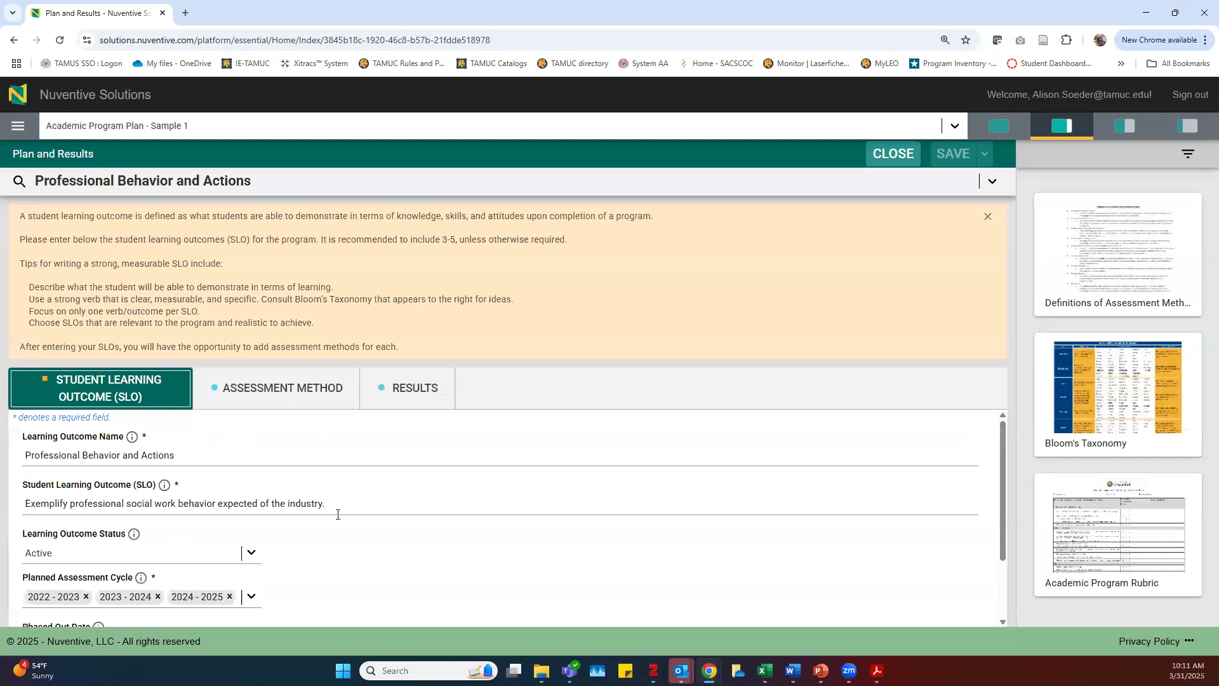
Return to the outcomes list and reopen Professional Behavior and Actions, dismissing the instruction notes on both pages
click(909, 153)
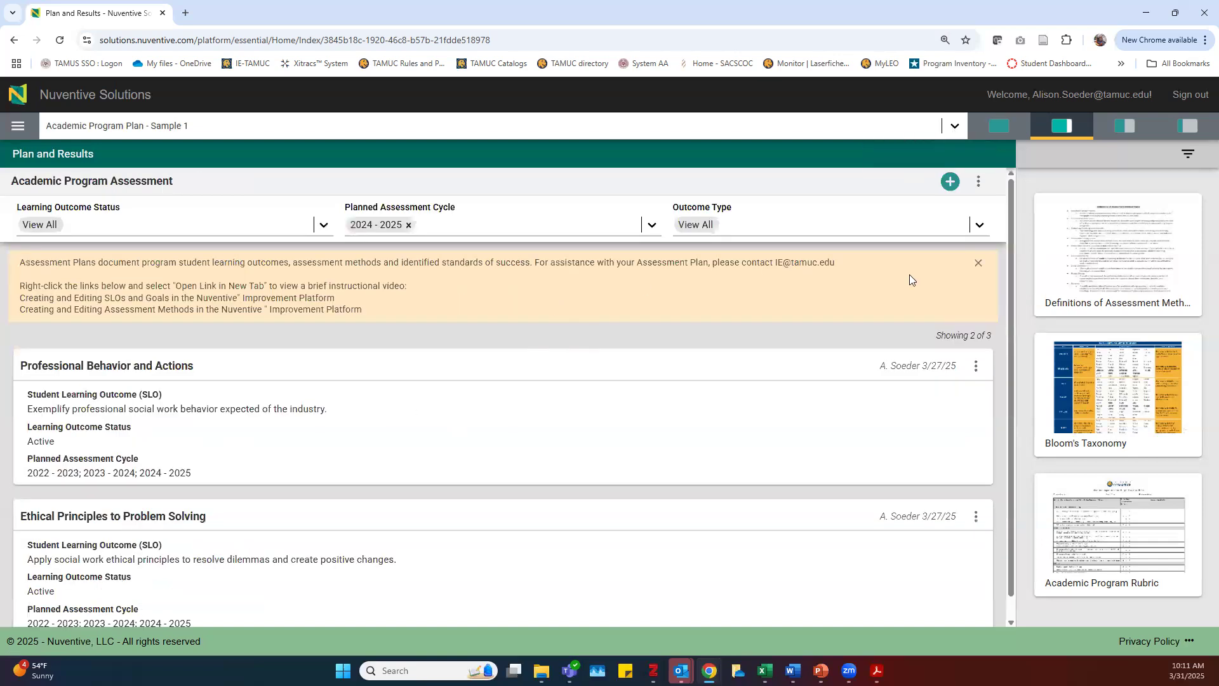
click(975, 266)
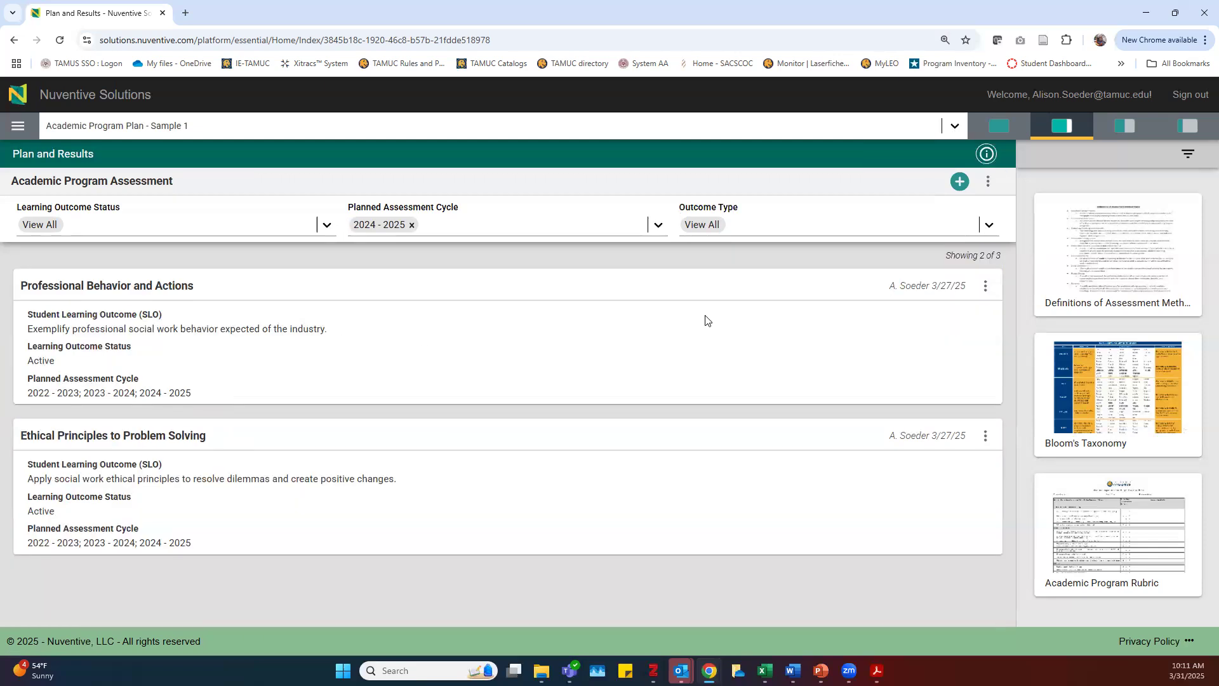
click(985, 289)
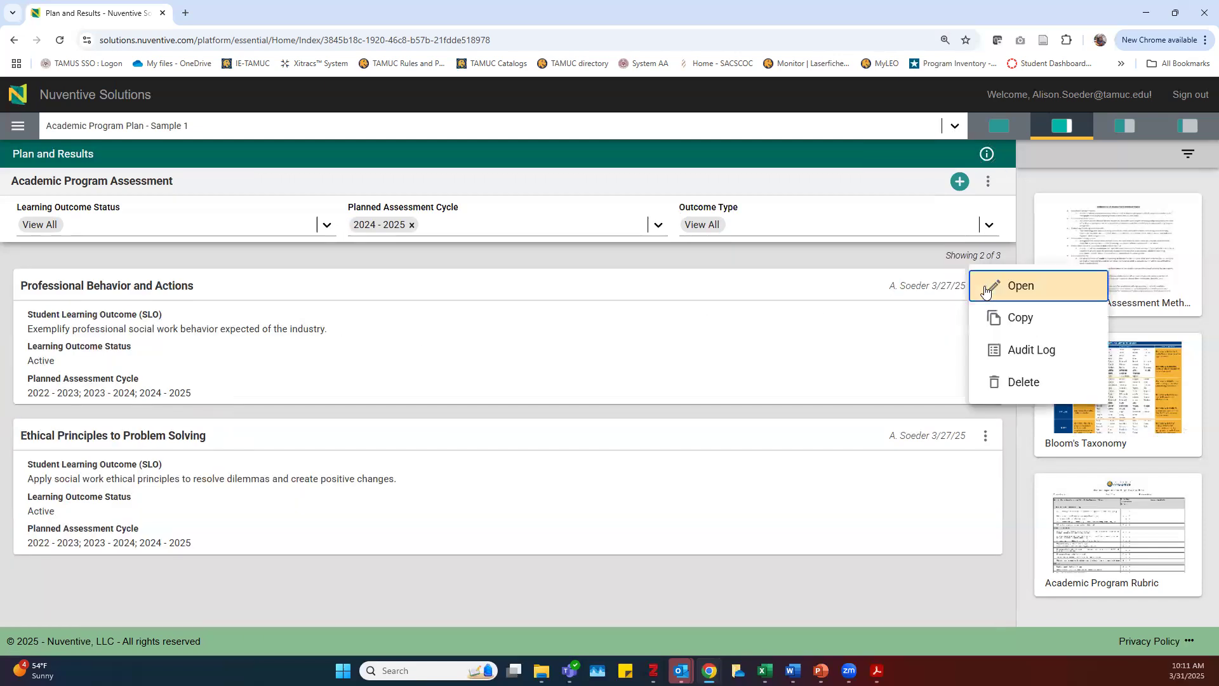
click(1031, 286)
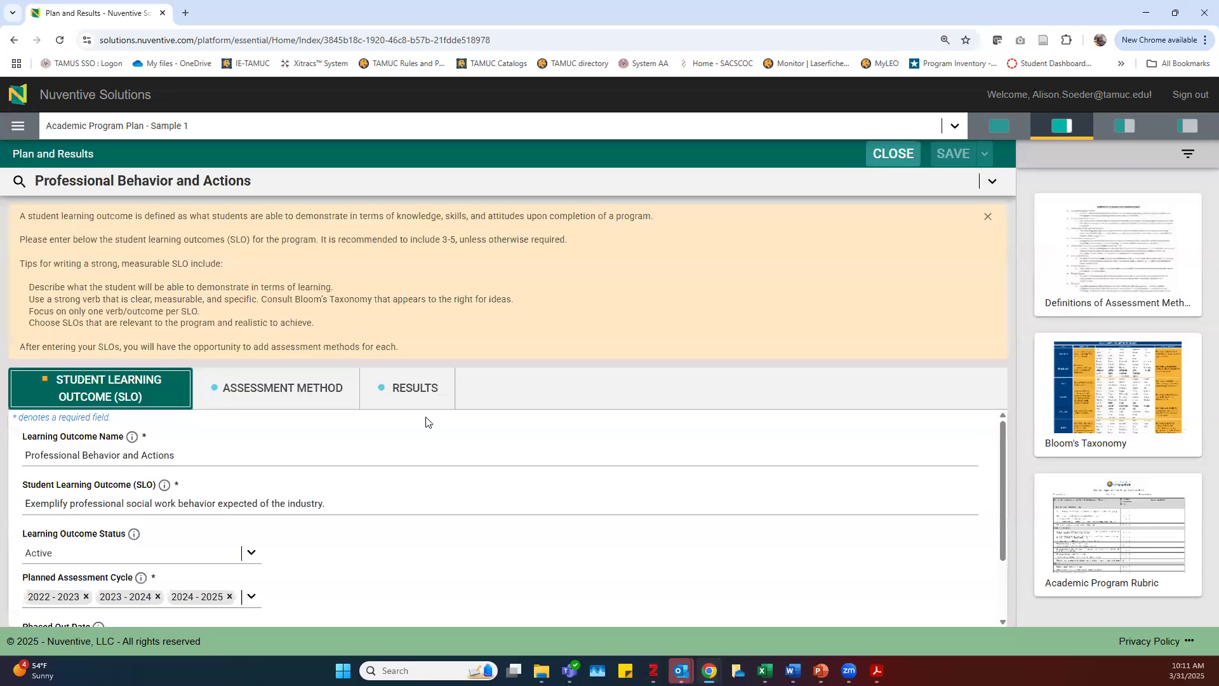
click(988, 217)
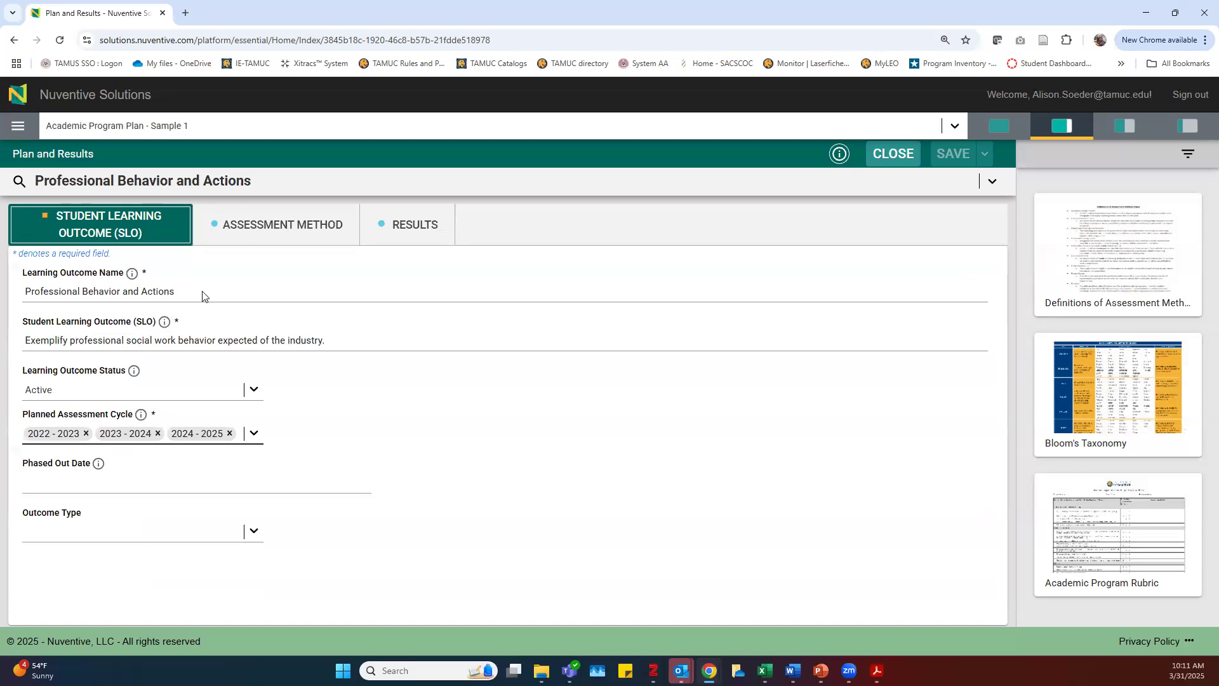
Look over the outcome's assessment methods and return to its student learning outcome details
click(249, 232)
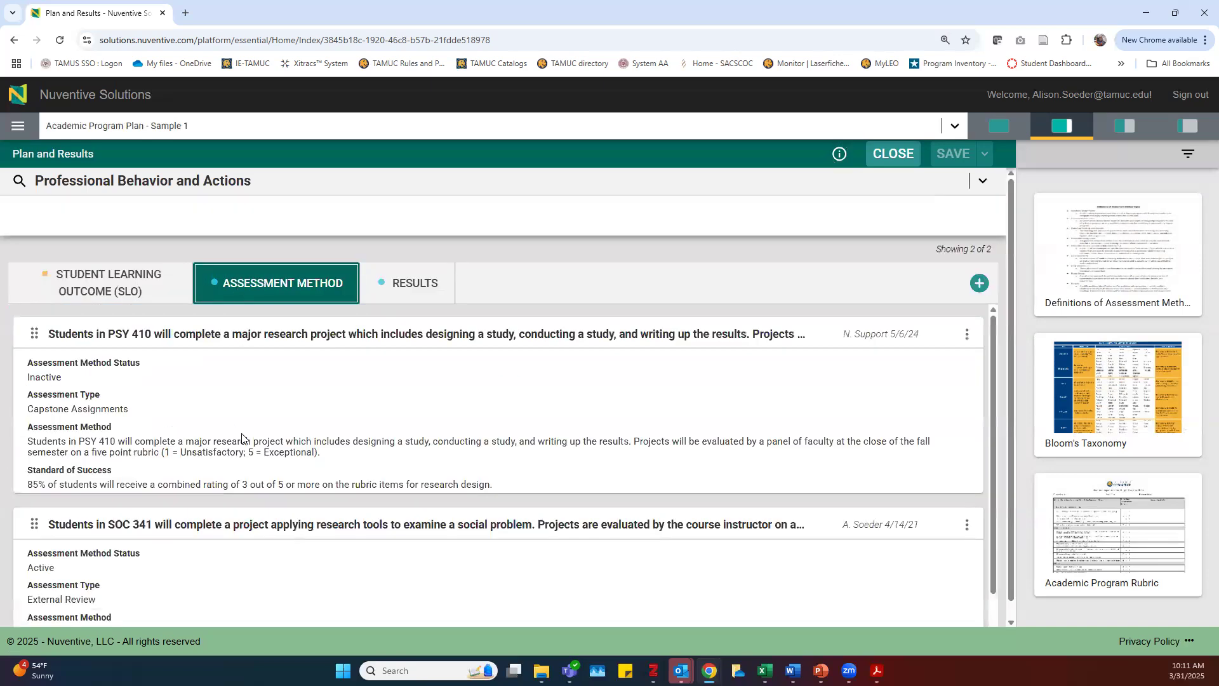
scroll(277, 437, down, 1)
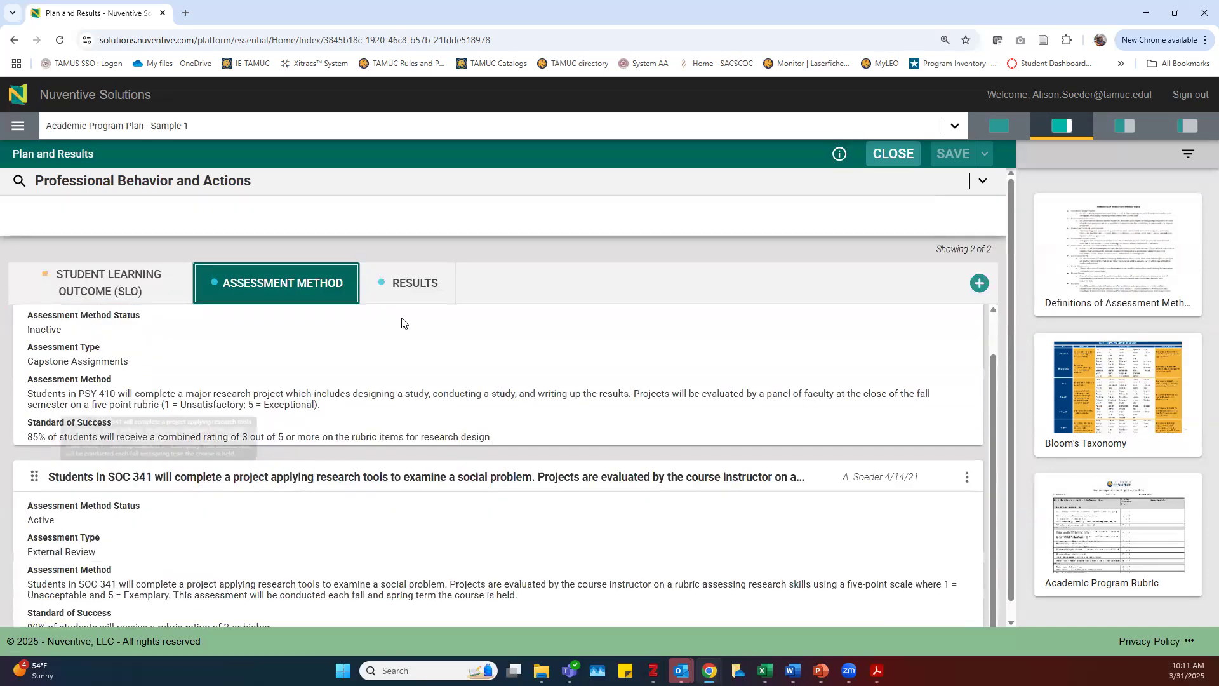
click(134, 278)
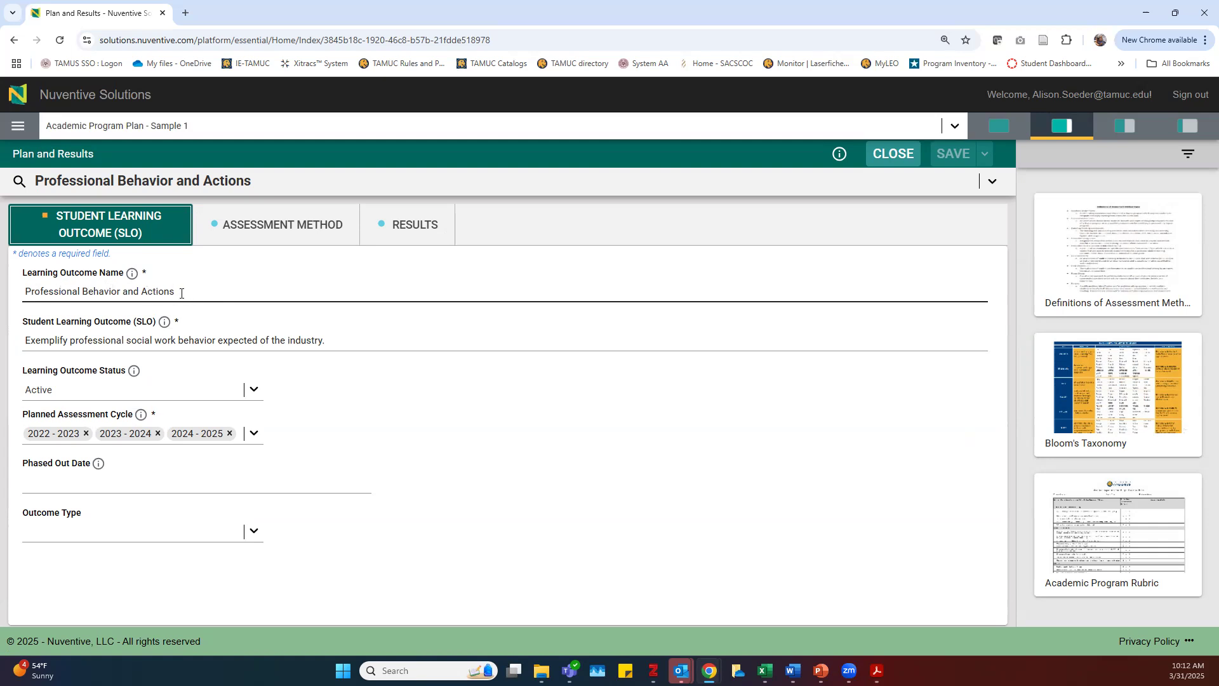
click(160, 342)
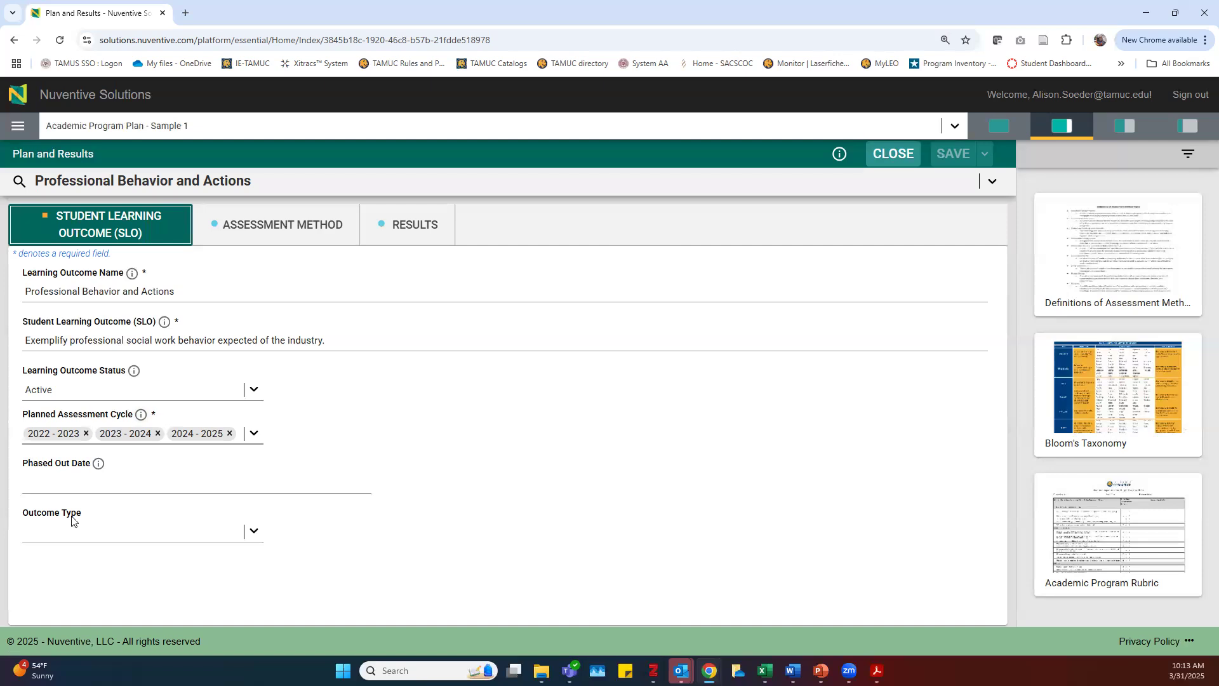
Check the outcome's status, phased out date and outcome type choices without changing them
click(82, 390)
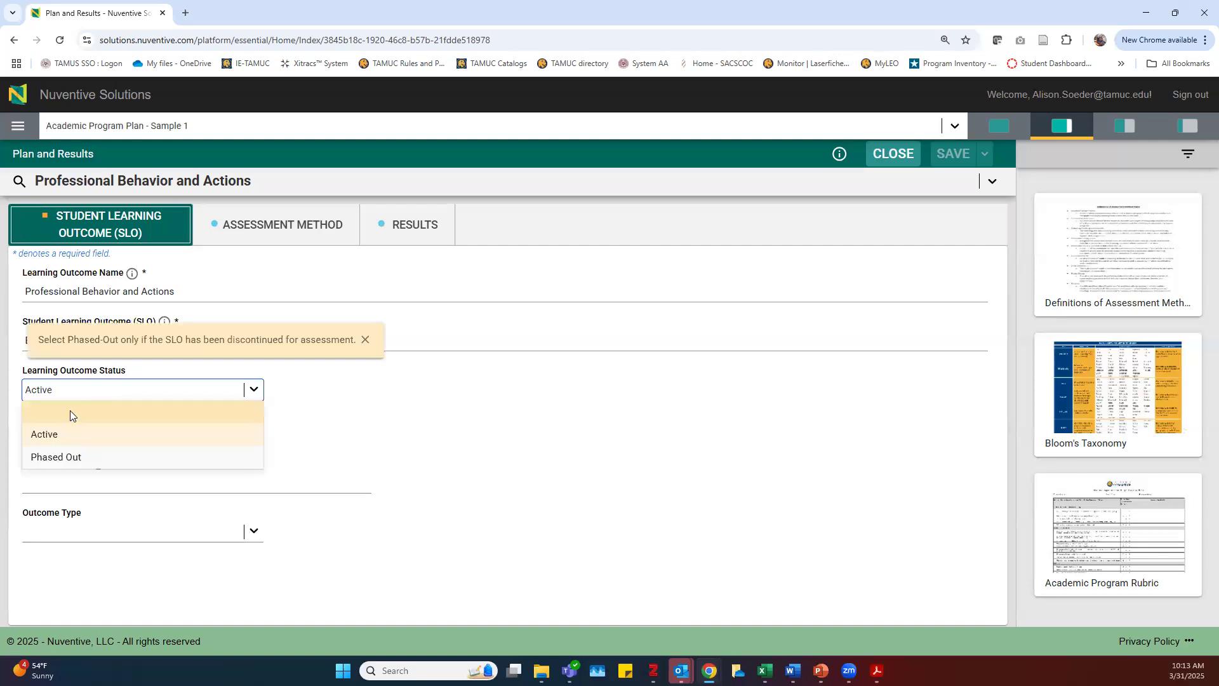
click(343, 464)
click(106, 484)
click(275, 503)
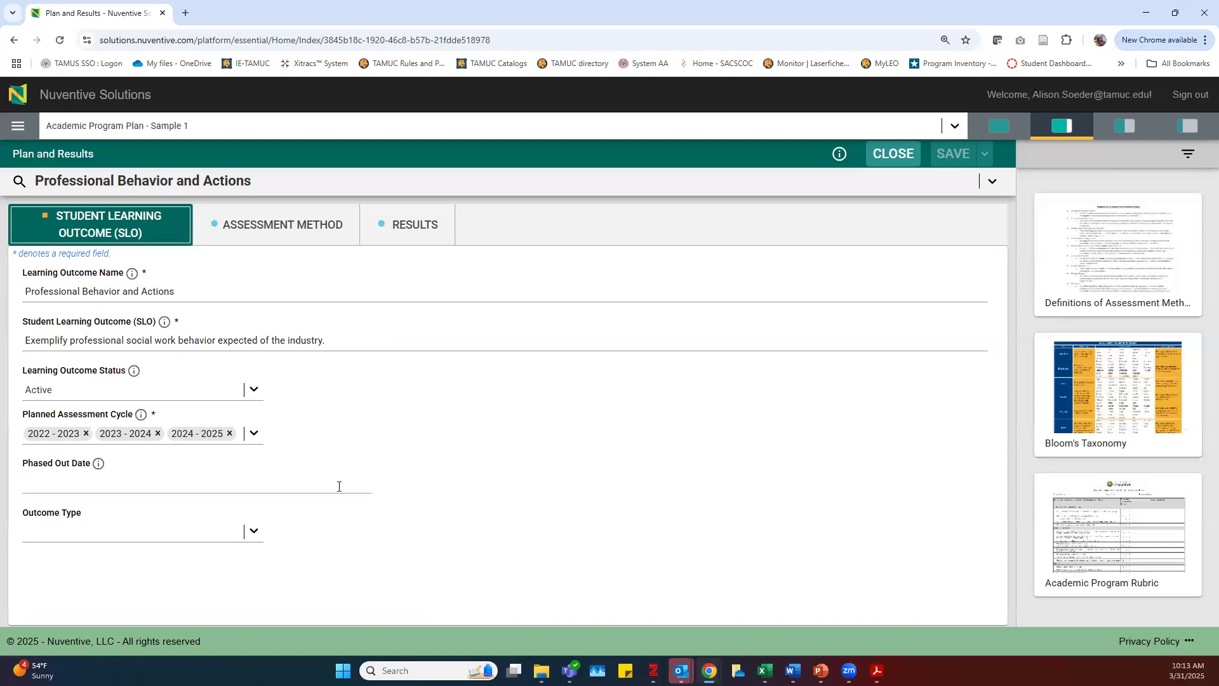
click(226, 536)
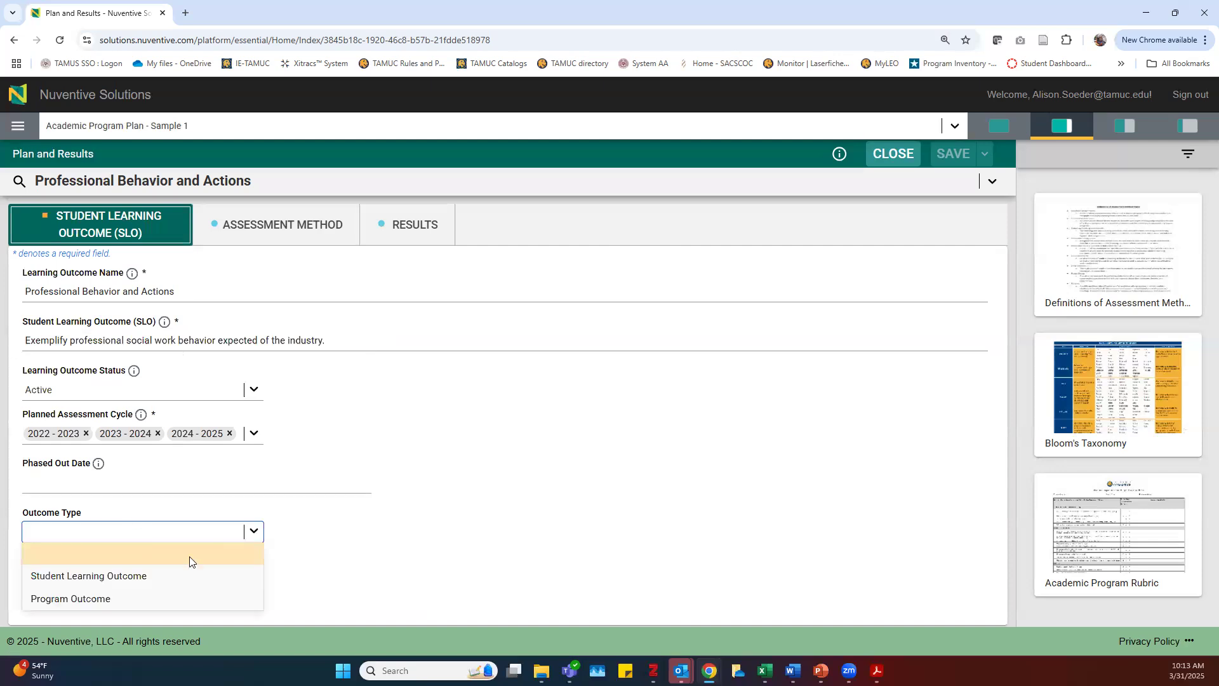
click(469, 542)
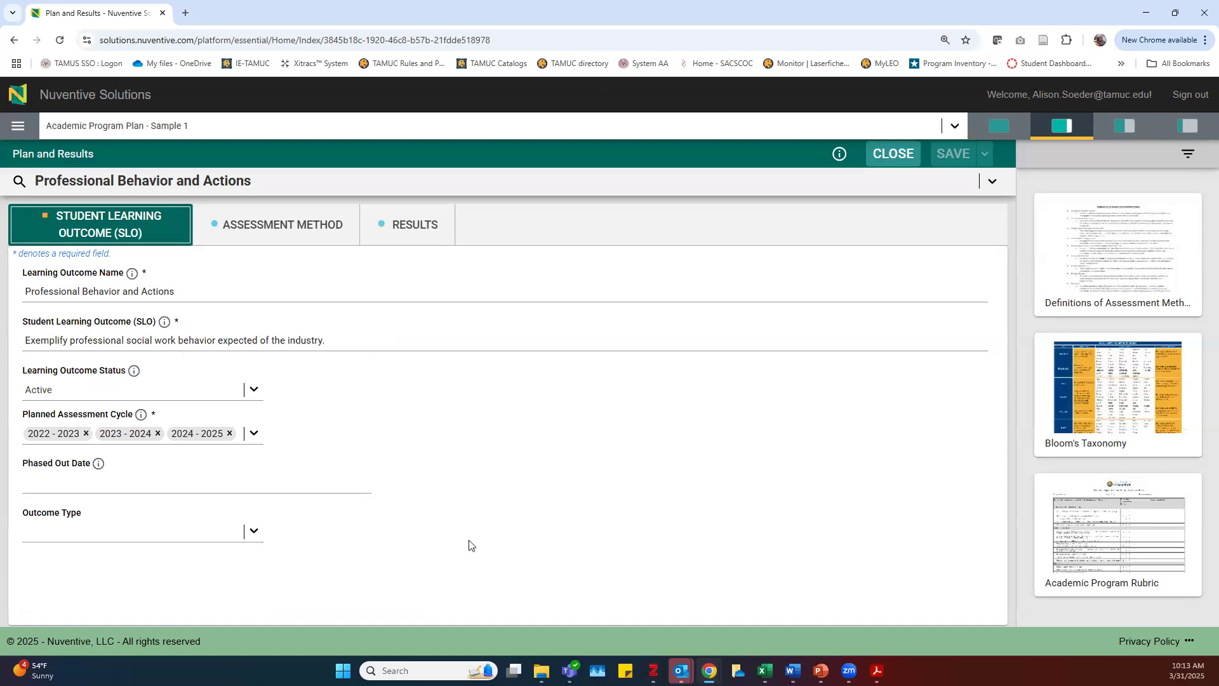
Insert "basket weaving" before "industry" in the Student Learning Outcome statement
click(220, 292)
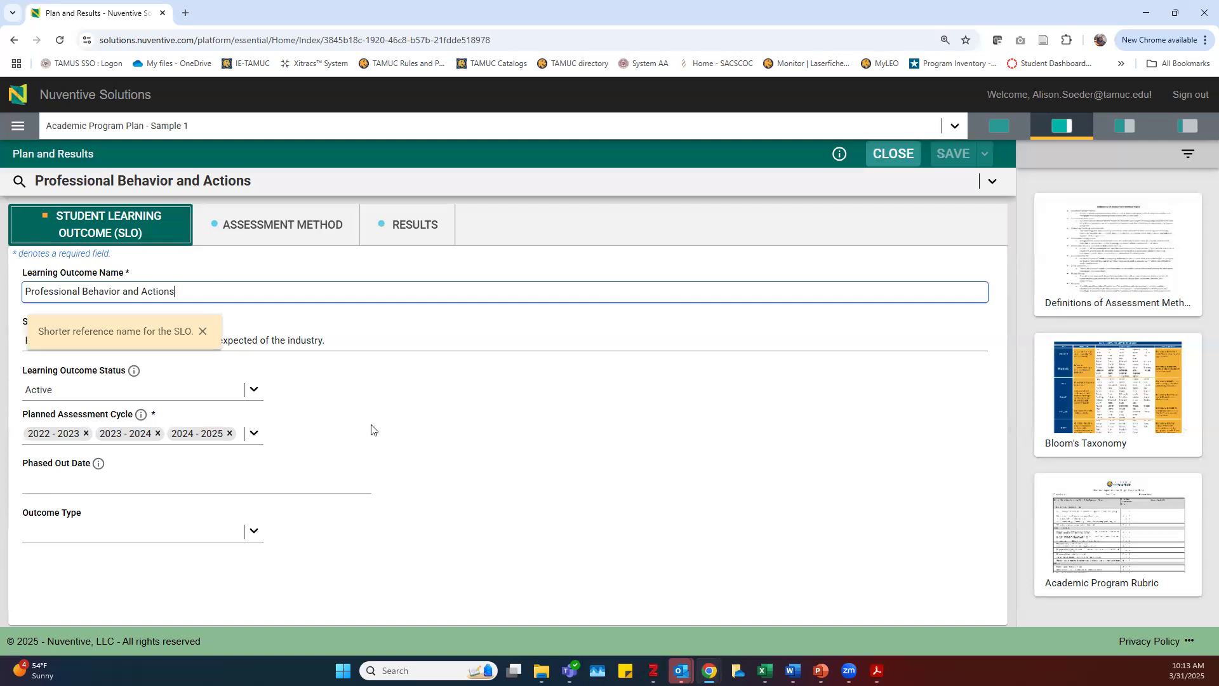
drag(371, 424, 291, 349)
click(286, 339)
text(basket we)
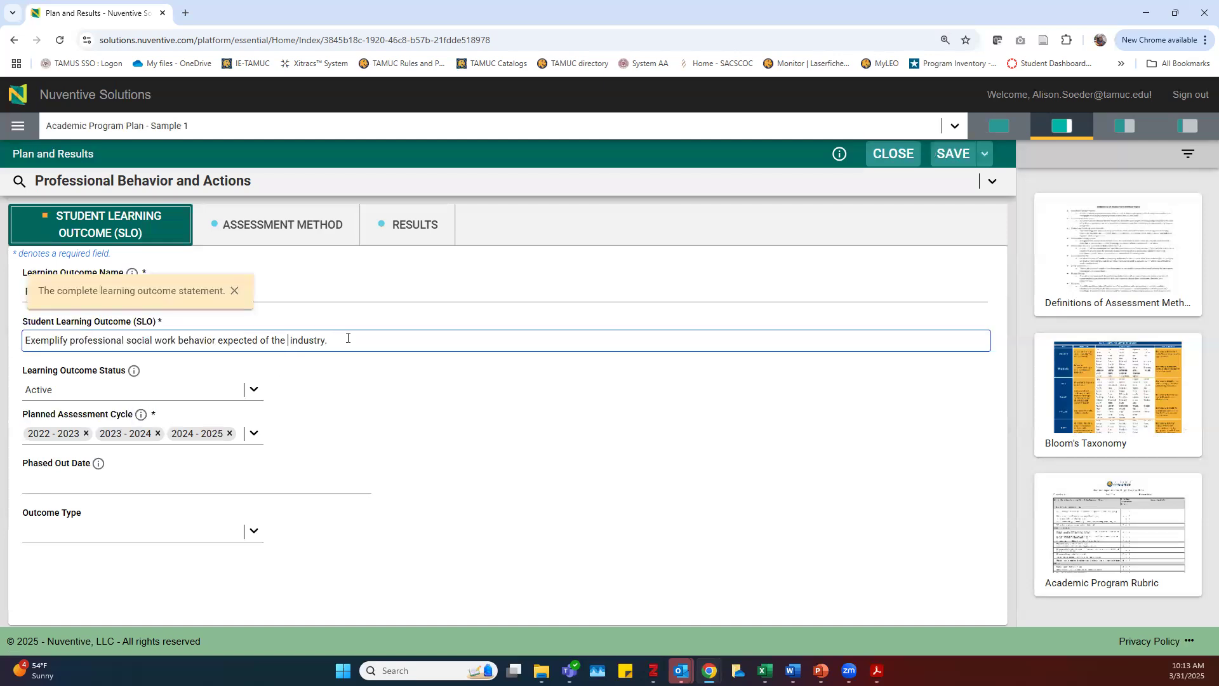
text(aving)
click(228, 414)
Decline leaving with unsaved changes, save the outcome, and view its assessment methods before returning to the outcome details
click(292, 225)
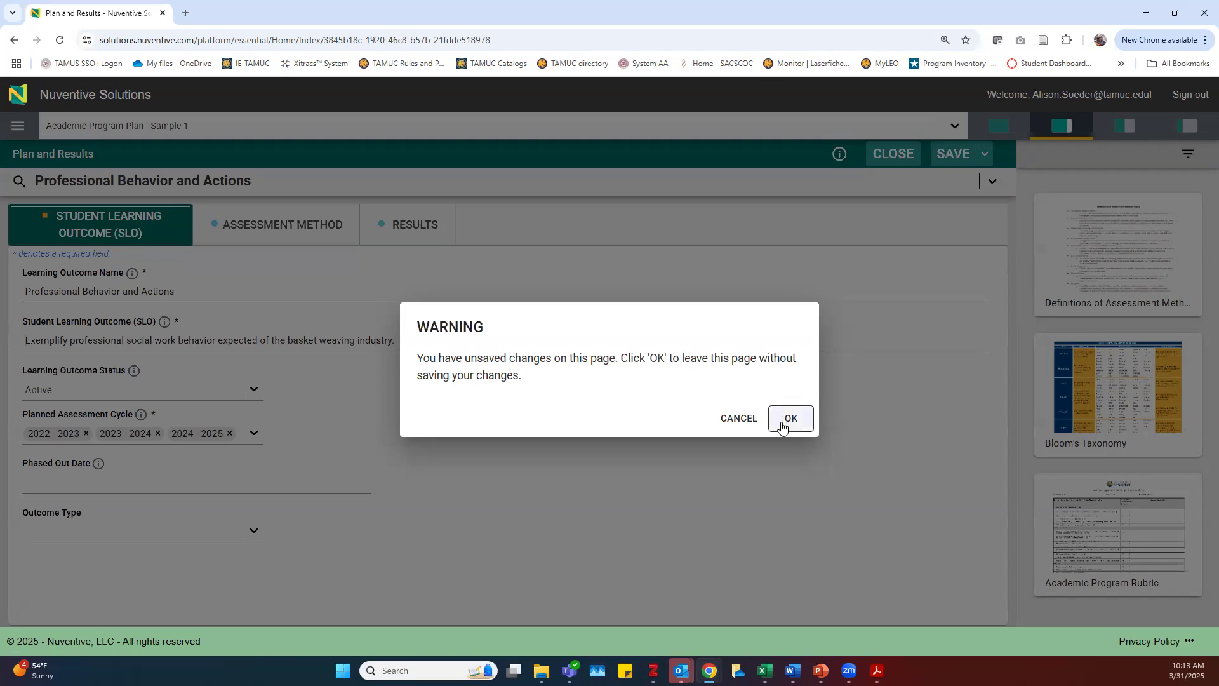
click(740, 418)
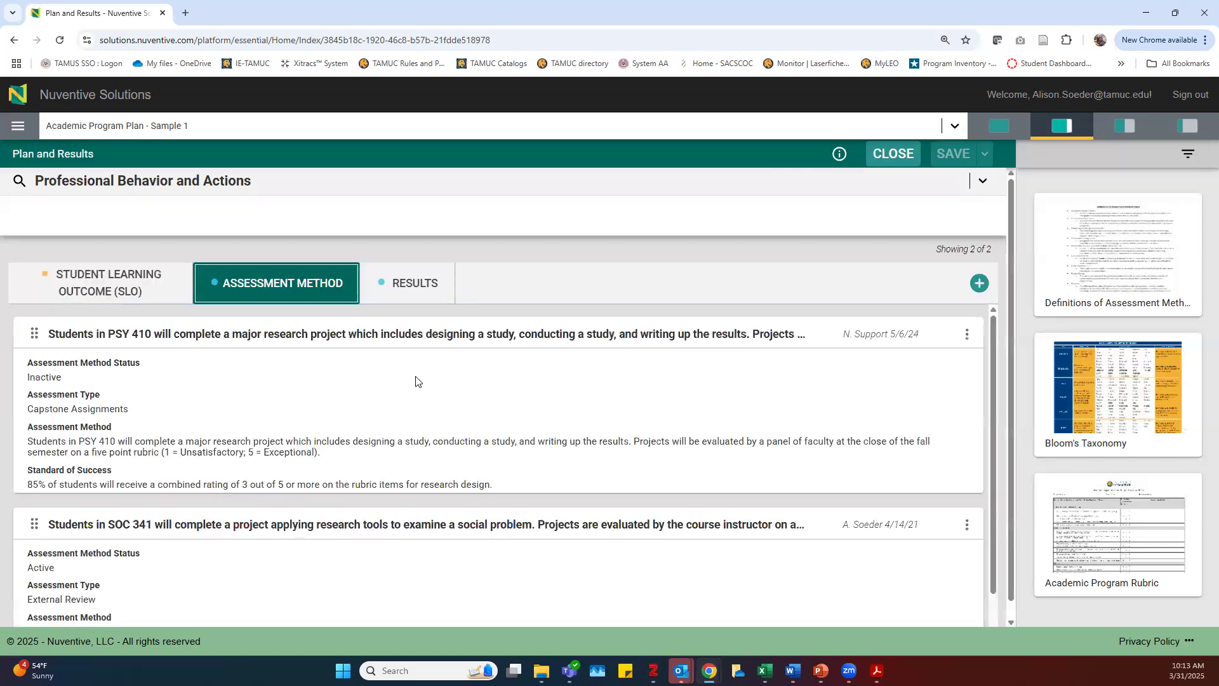
drag(89, 277, 150, 287)
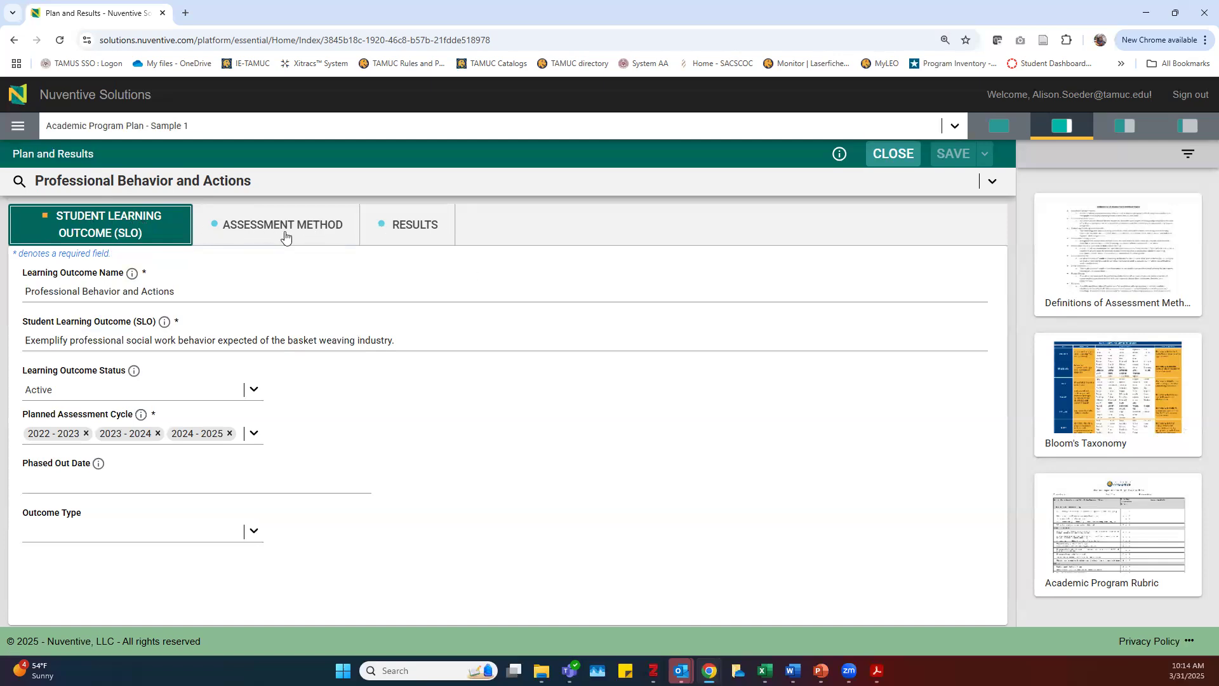
Open the outcome's results and examine how they are grouped under the PSY 410 and SOC 341 assessment methods
click(408, 225)
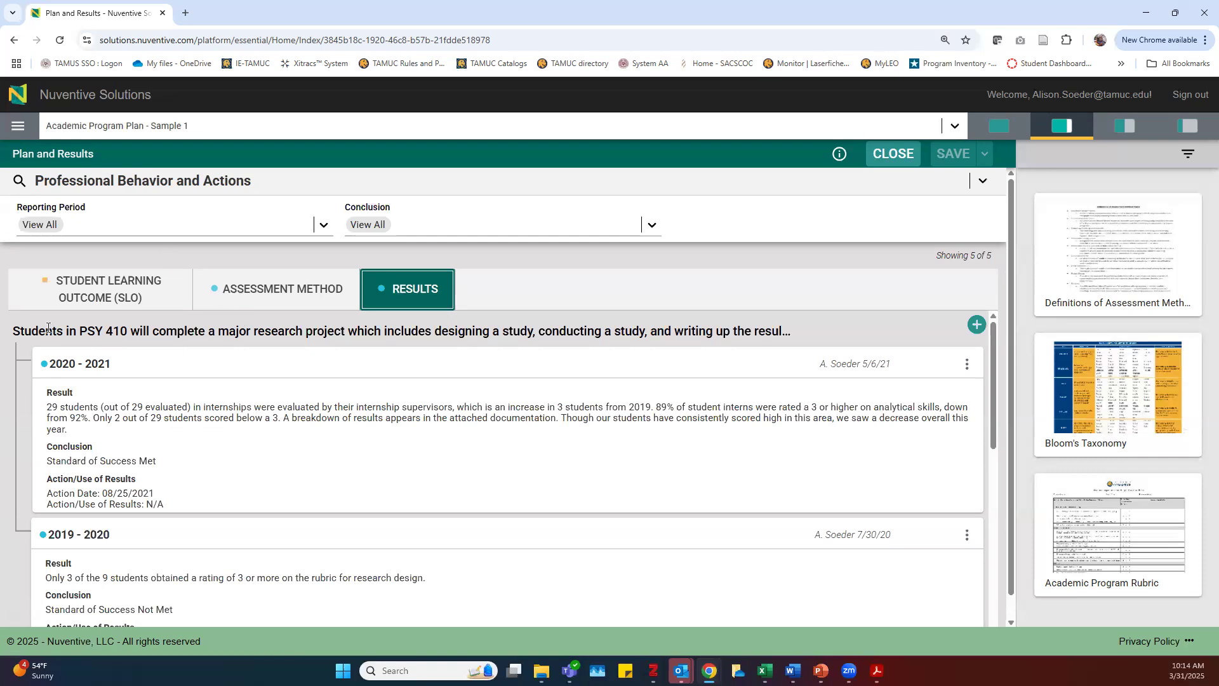
drag(33, 331, 95, 331)
drag(320, 330, 385, 330)
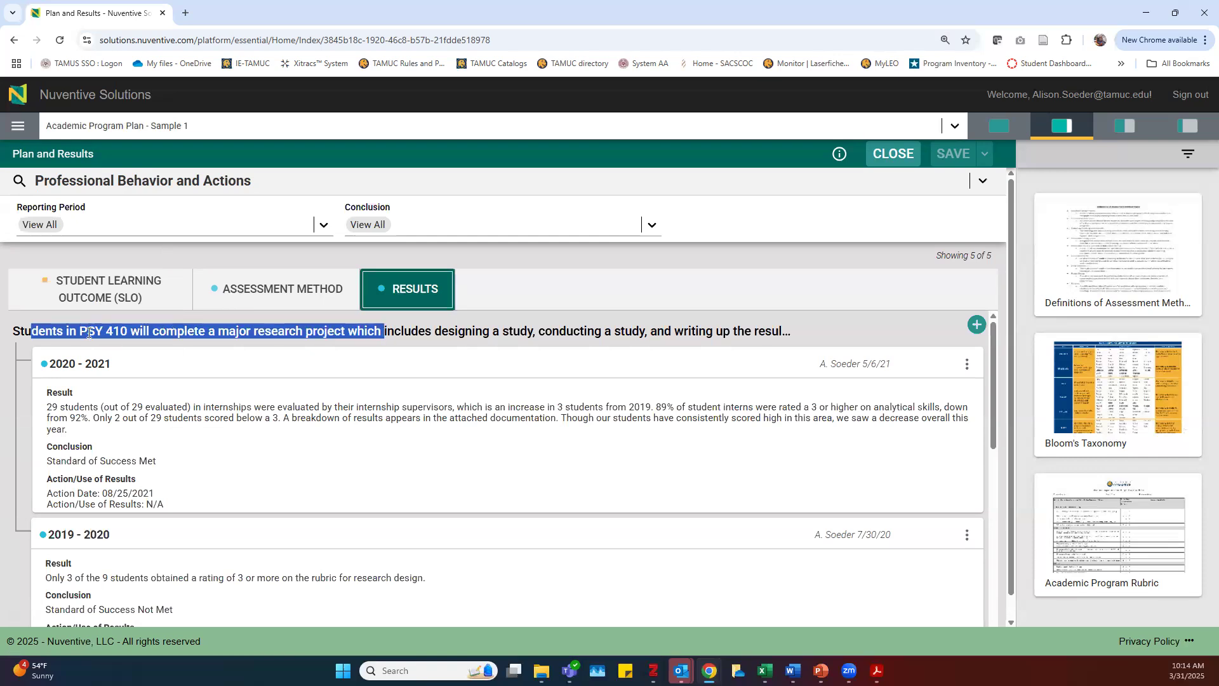
scroll(64, 349, down, 5)
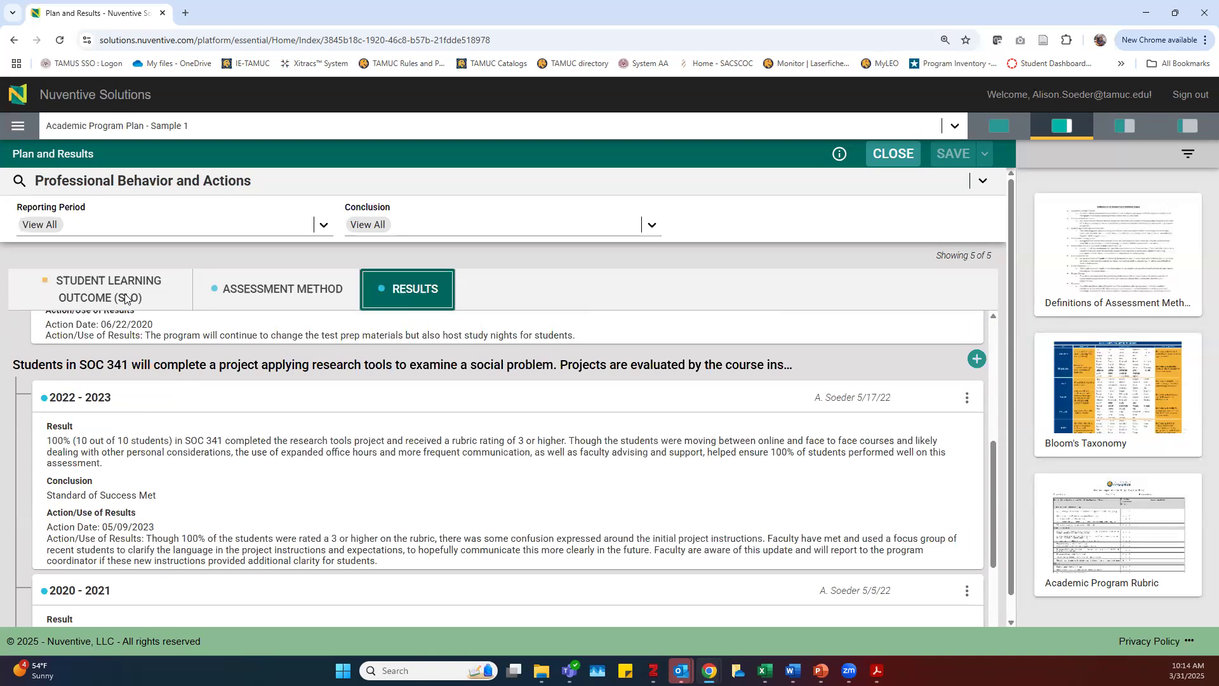
scroll(189, 367, up, 5)
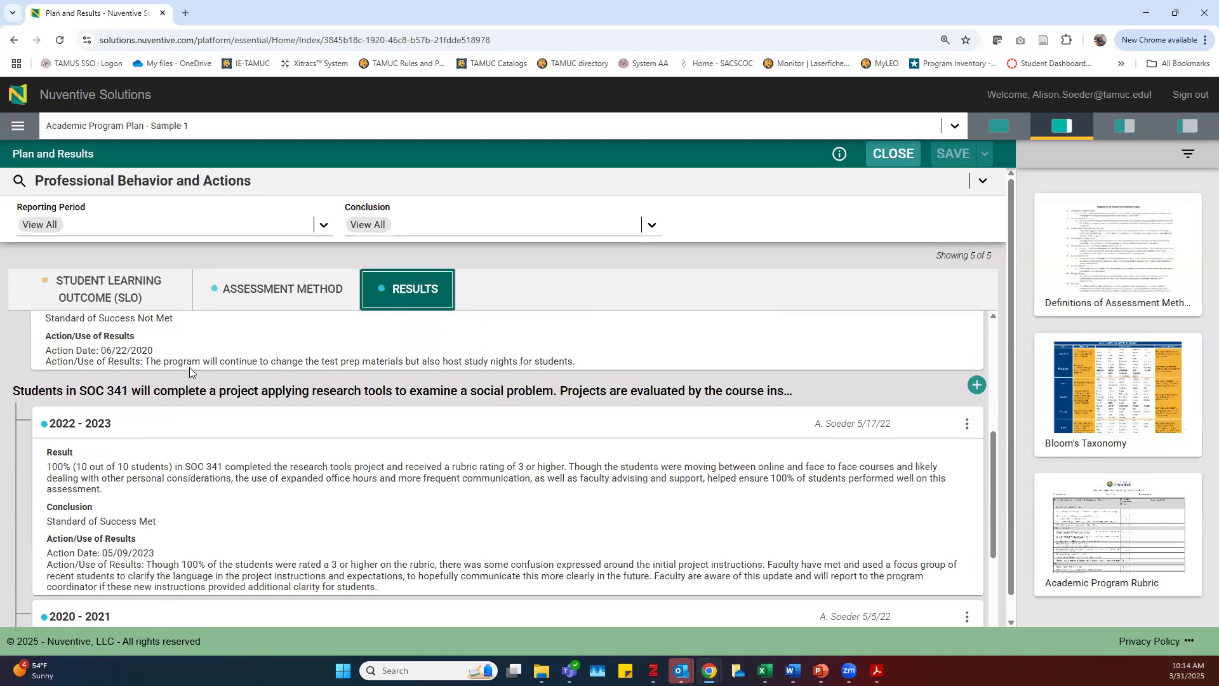
click(241, 334)
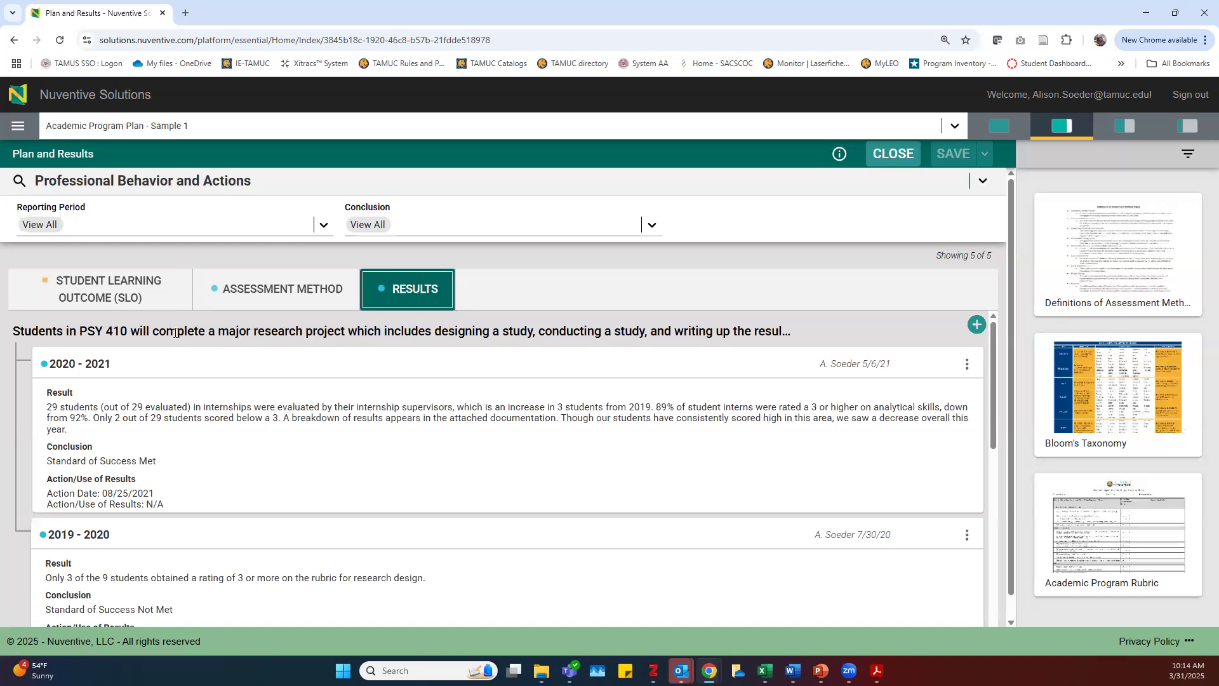
drag(80, 331, 128, 330)
Review the reporting-year results under each assessment method and locate where results are added for each one
scroll(248, 332, down, 5)
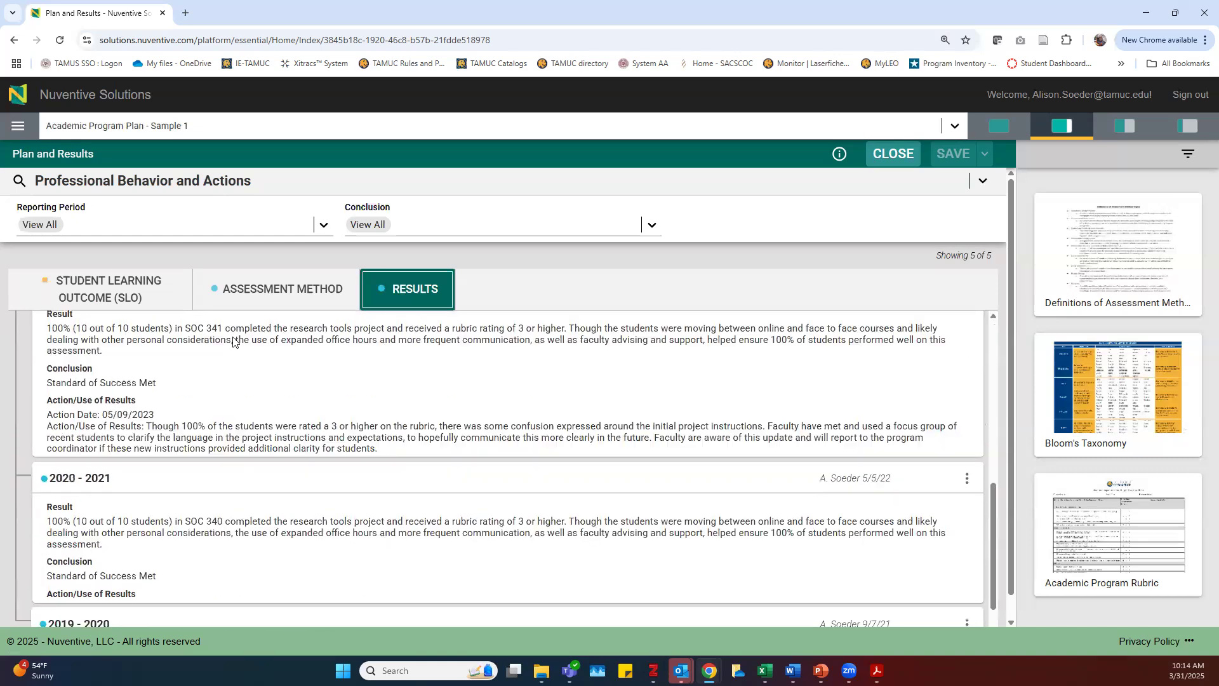
scroll(83, 365, down, 3)
drag(80, 365, 137, 365)
scroll(146, 384, down, 3)
scroll(155, 396, up, 10)
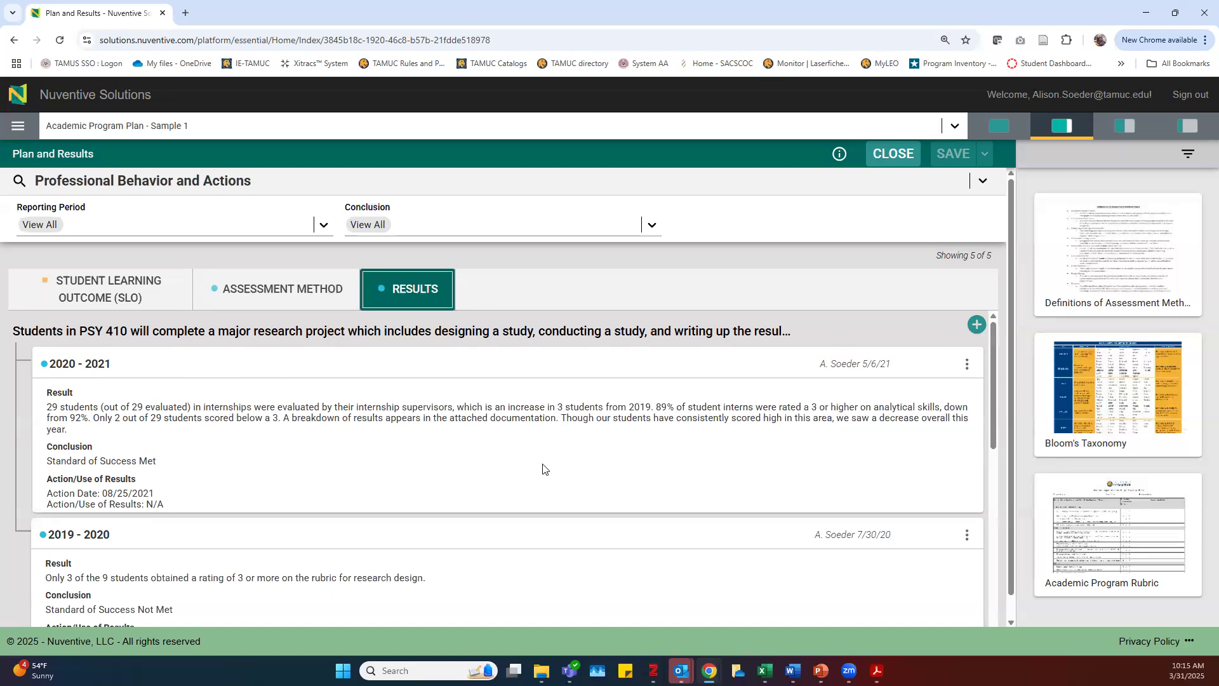
scroll(544, 468, down, 3)
scroll(387, 473, down, 1)
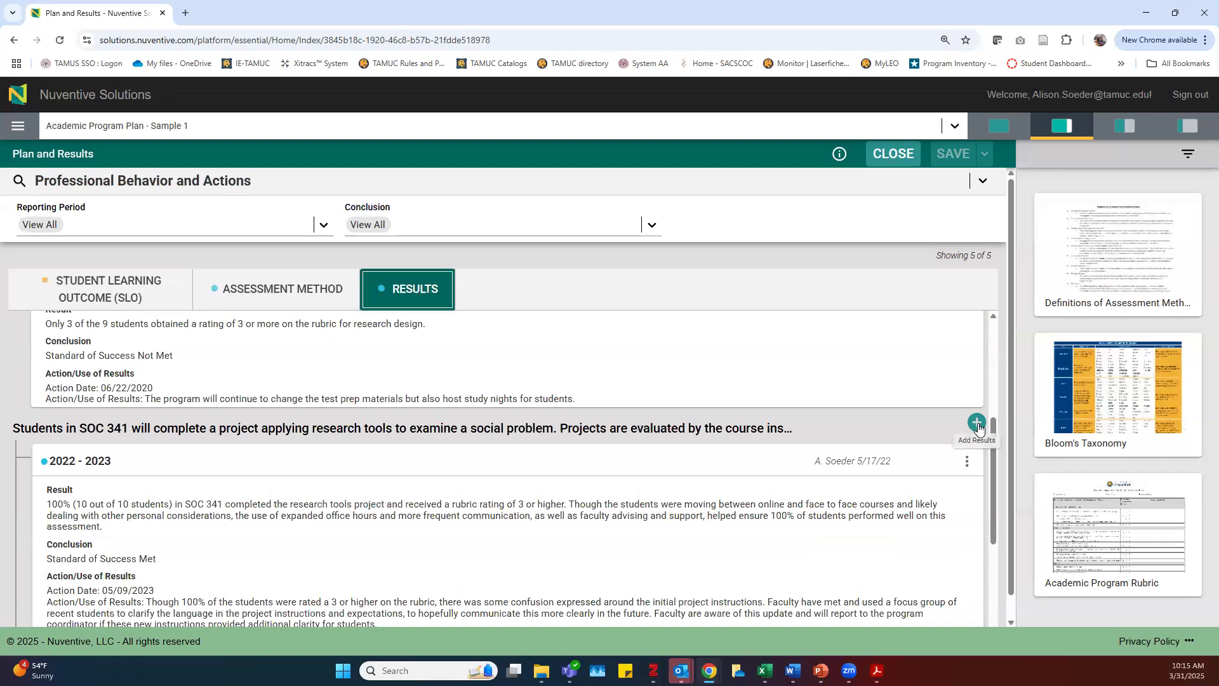
scroll(979, 429, up, 4)
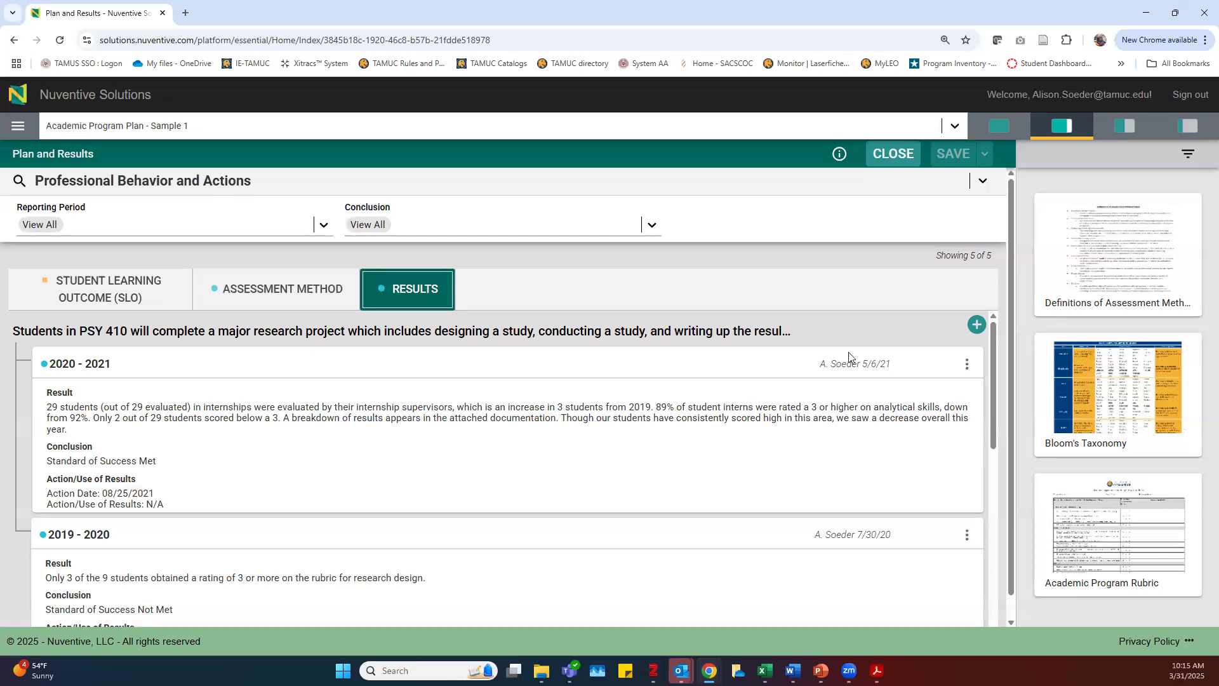
Start a new result for the PSY 410 research project method and set its result date to 03/03/2025
click(976, 325)
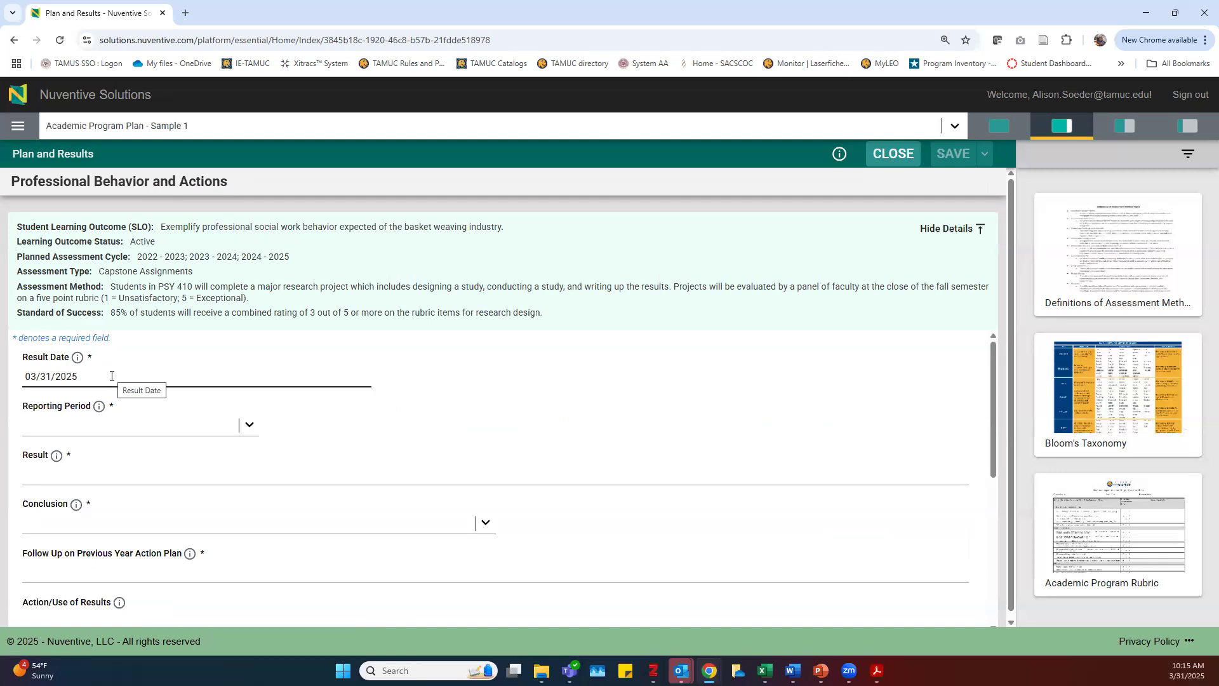
click(112, 376)
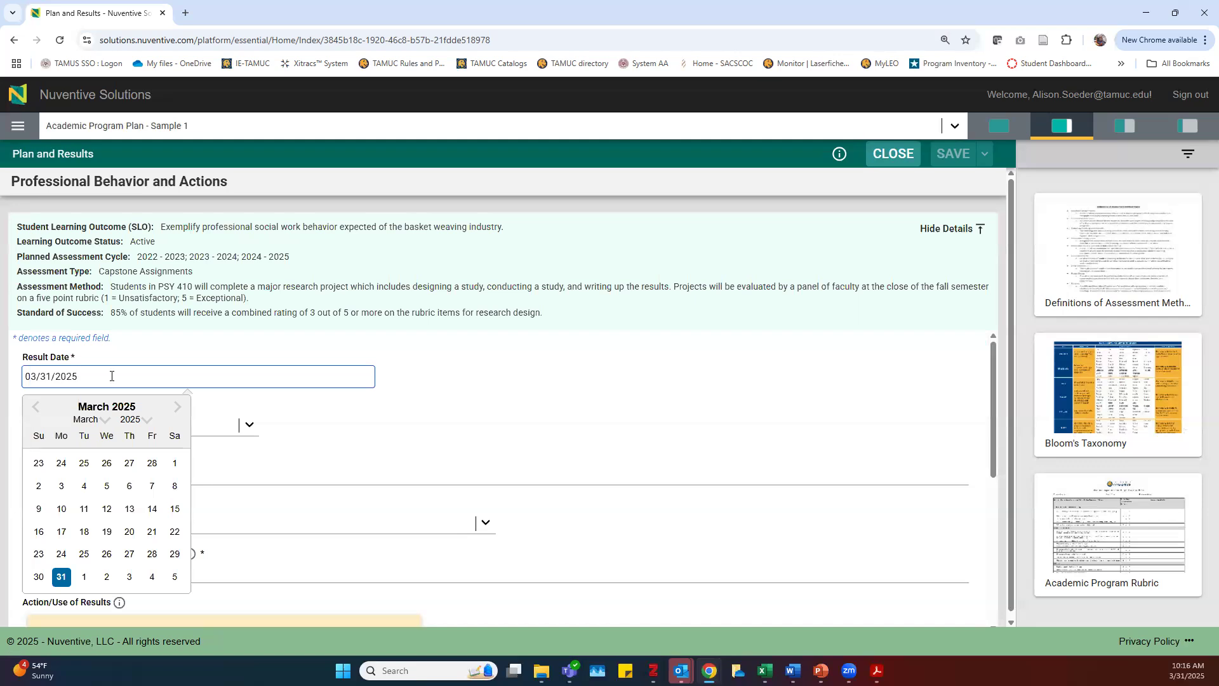
click(61, 487)
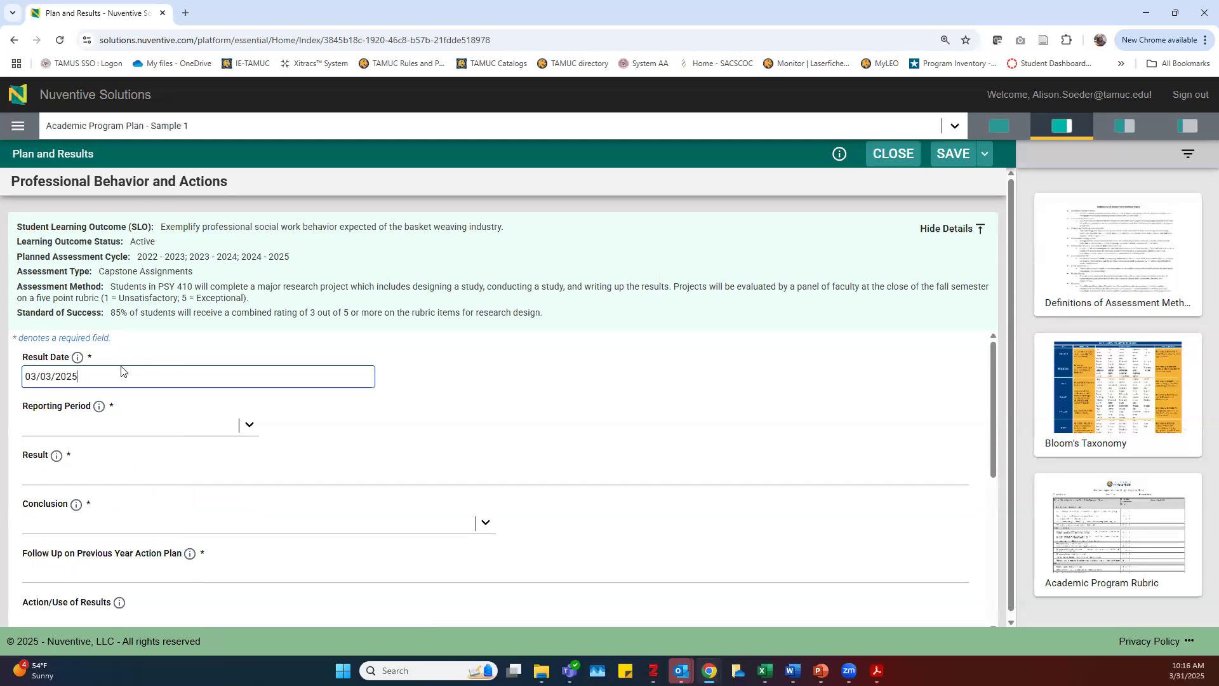
Set the reporting period to 2024 - 2025, dismissing its hint, and open the Result description for entry
scroll(219, 377, down, 1)
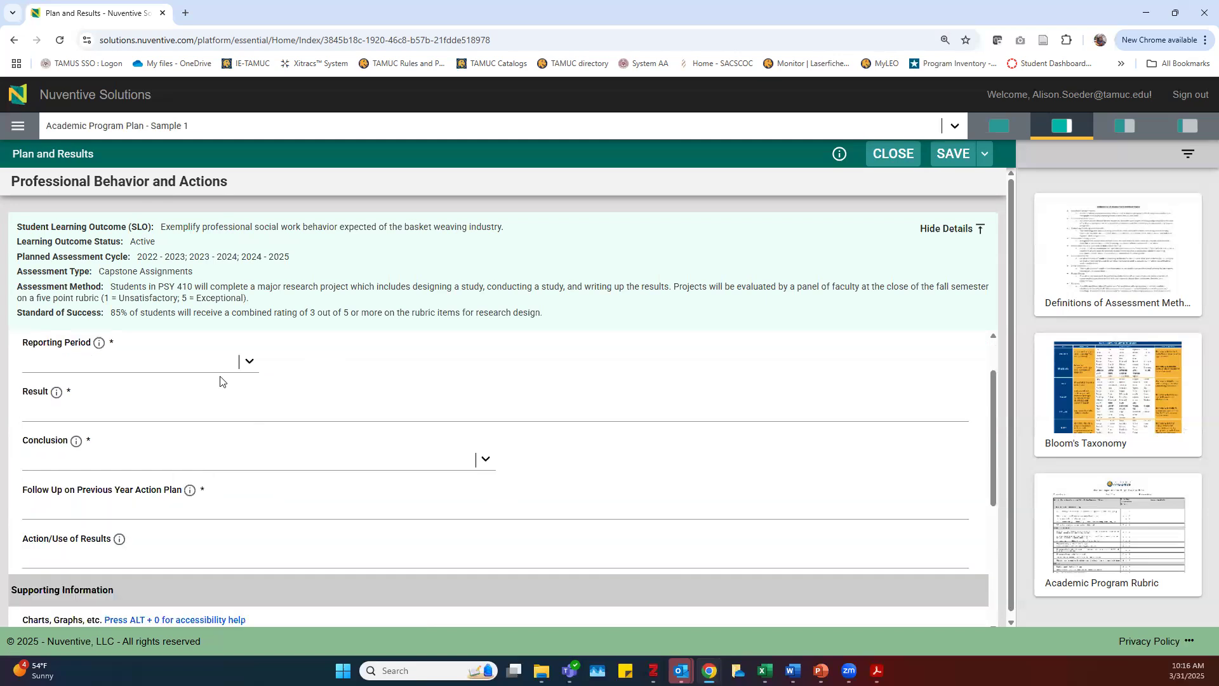
click(105, 363)
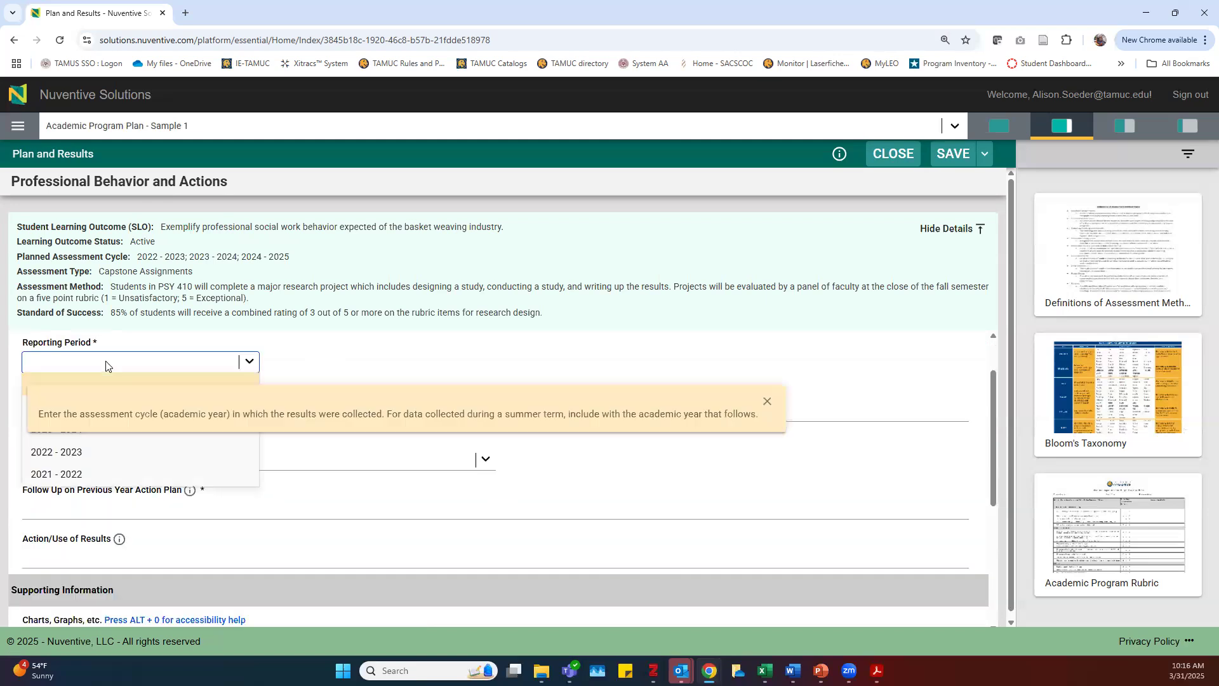
click(767, 402)
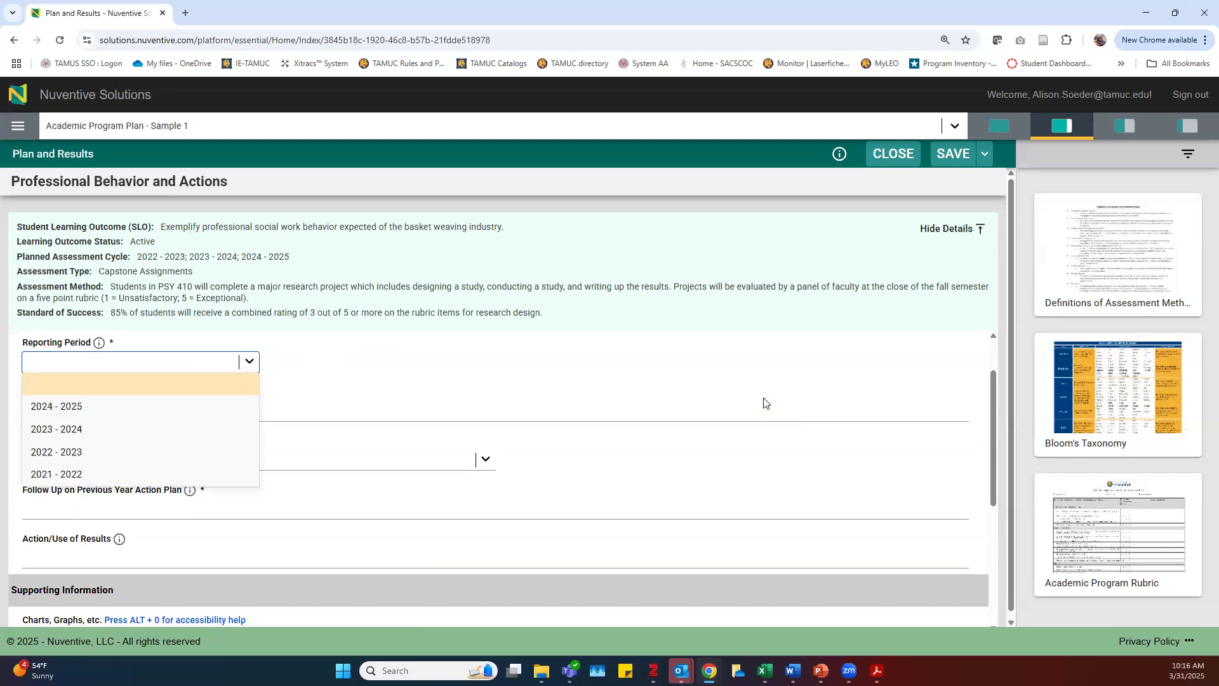
click(66, 412)
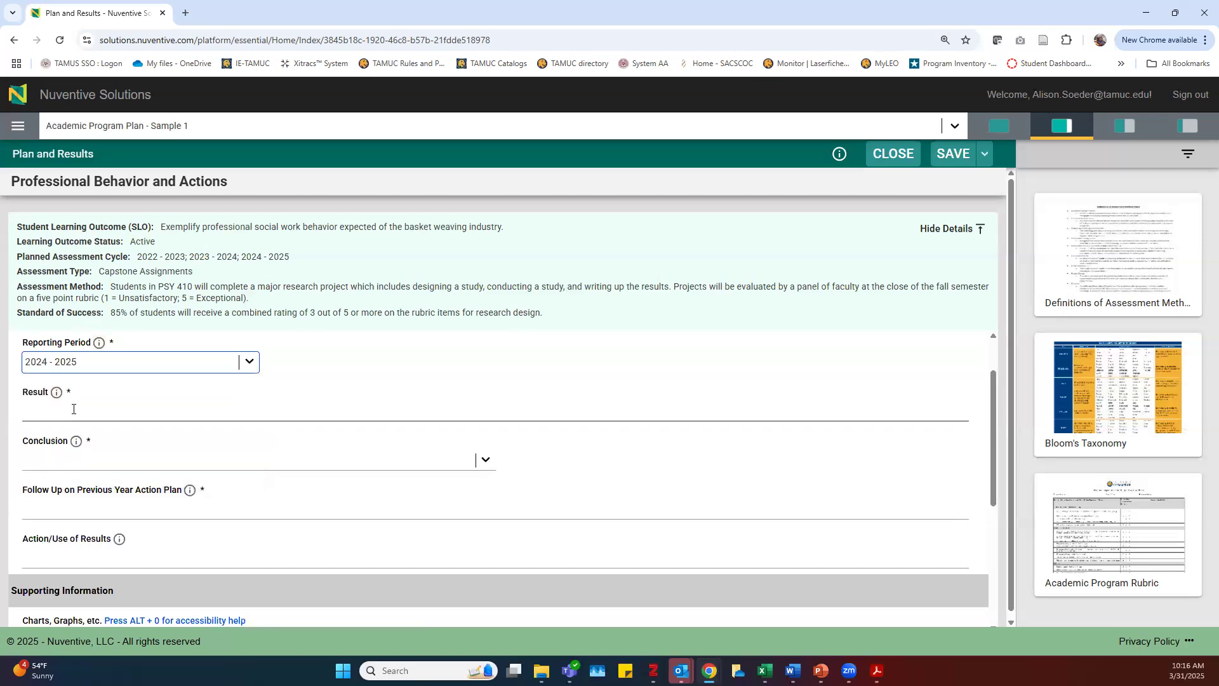
click(74, 409)
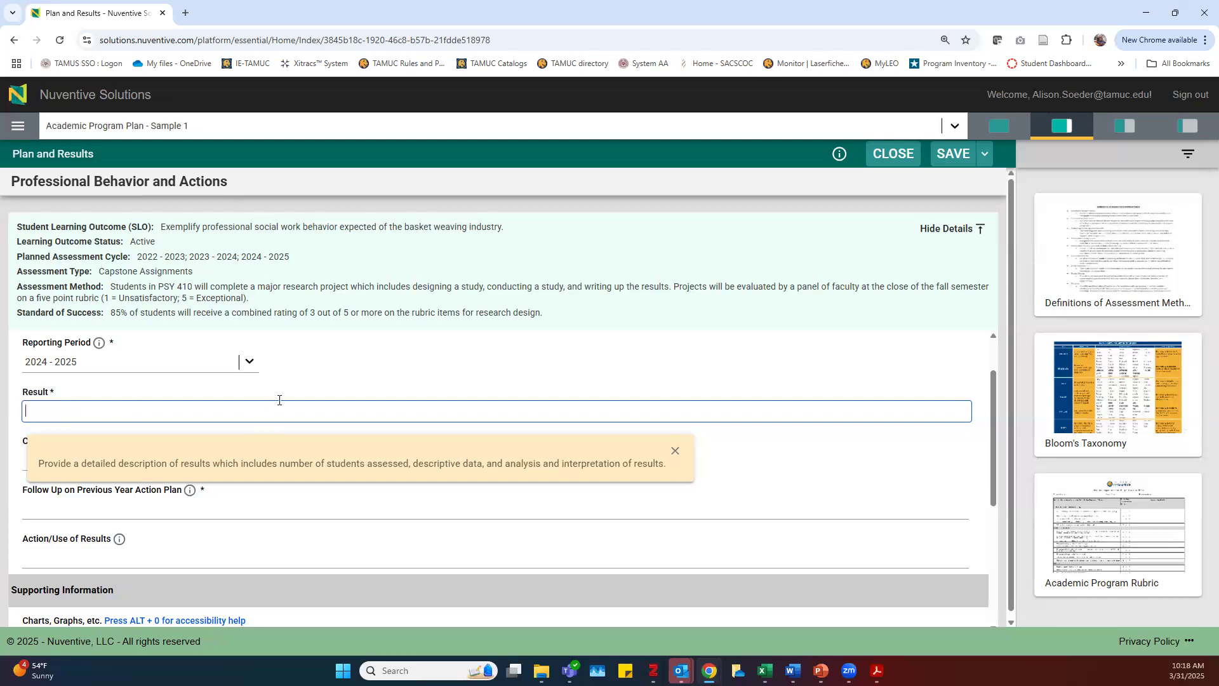
Enter "Rich desciption" as the result text and set the conclusion to Standard of Success Not Met, dismissing the field hints
click(676, 452)
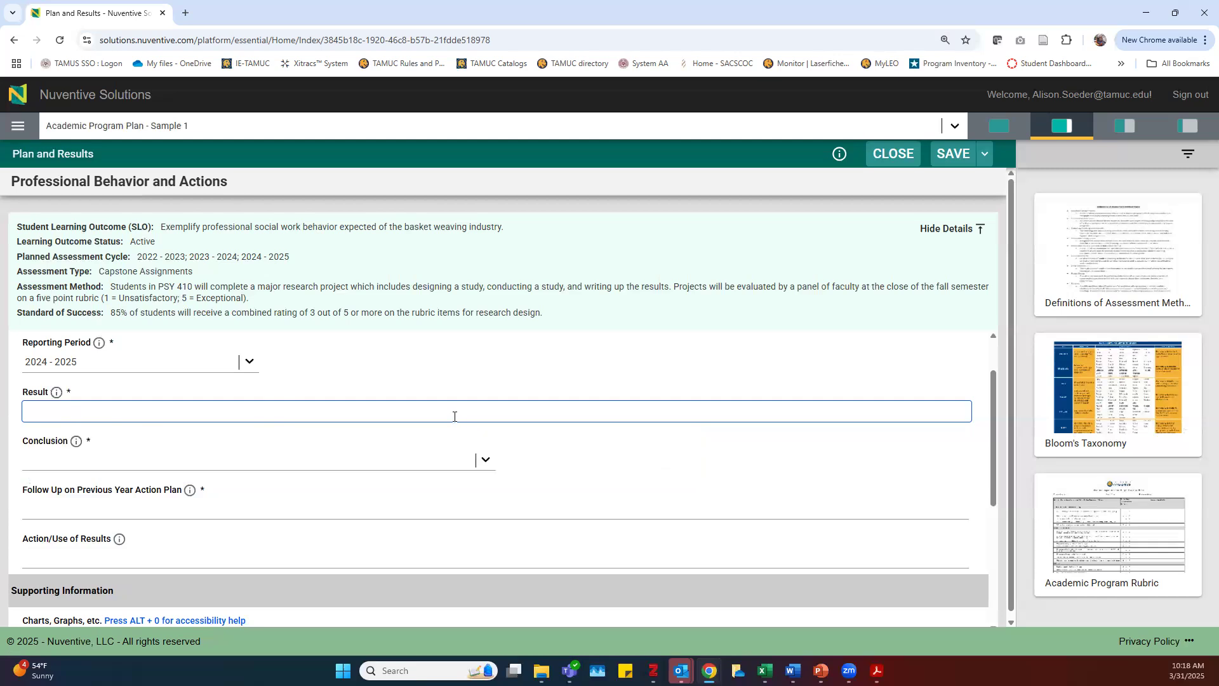
text(Rich desciption)
click(468, 466)
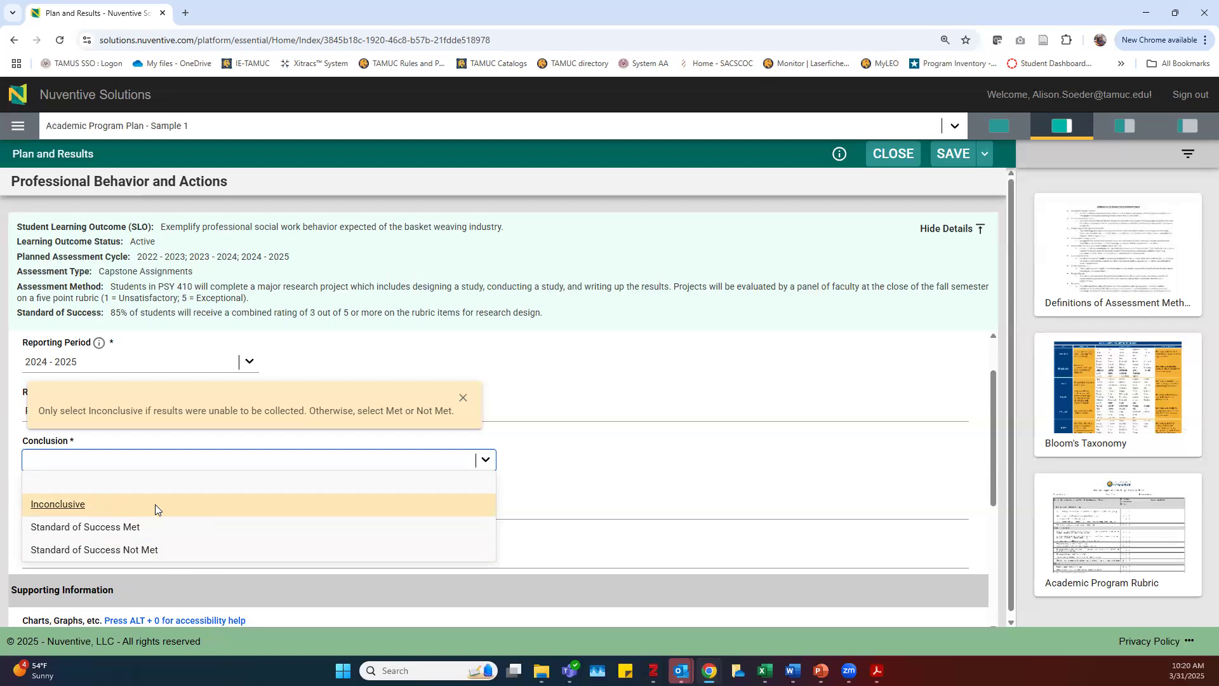
click(159, 526)
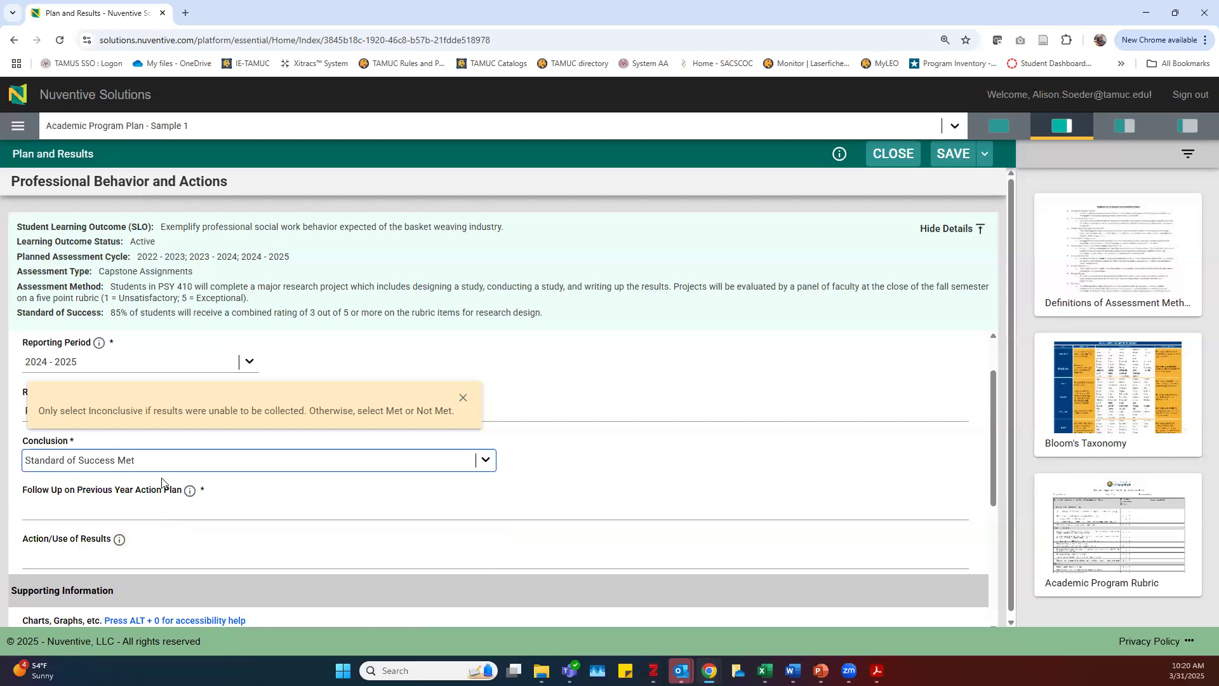
click(159, 467)
click(127, 546)
click(65, 506)
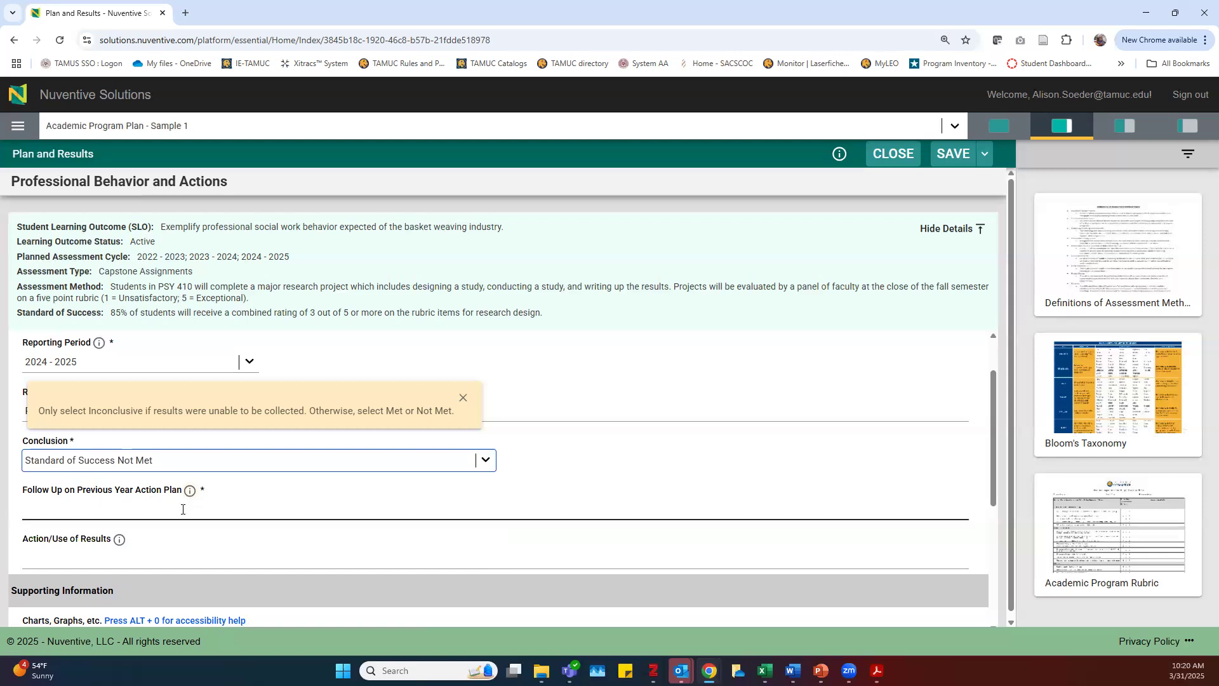
scroll(168, 501, down, 1)
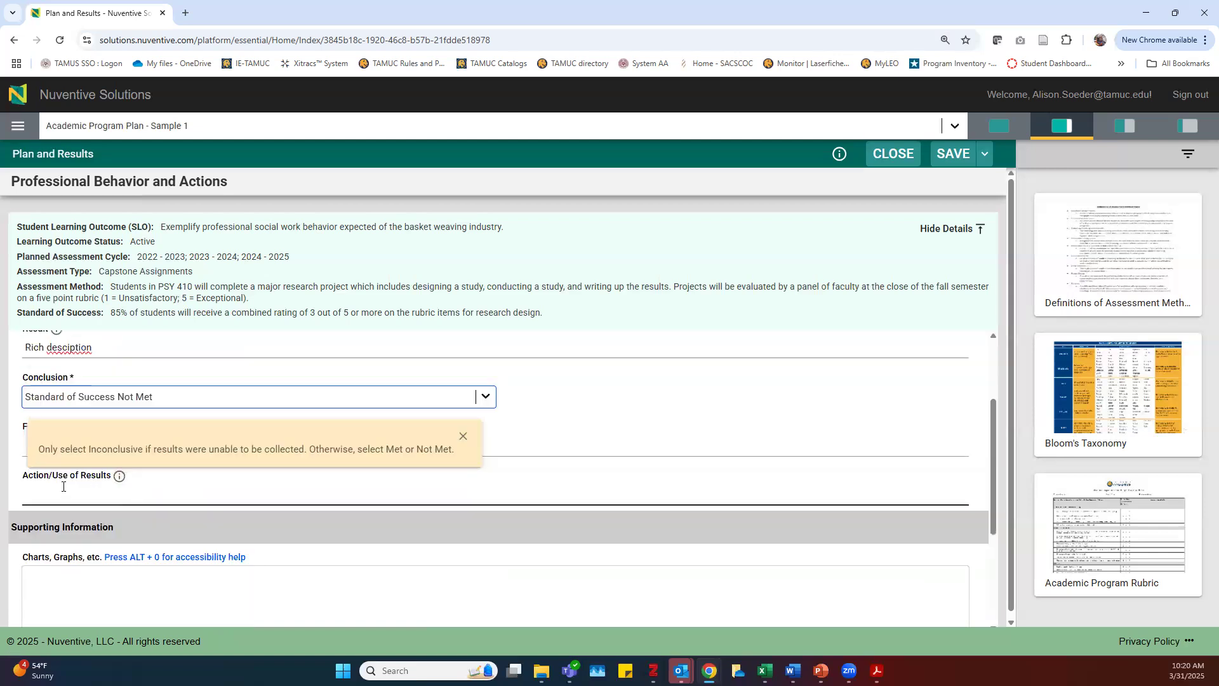
click(464, 436)
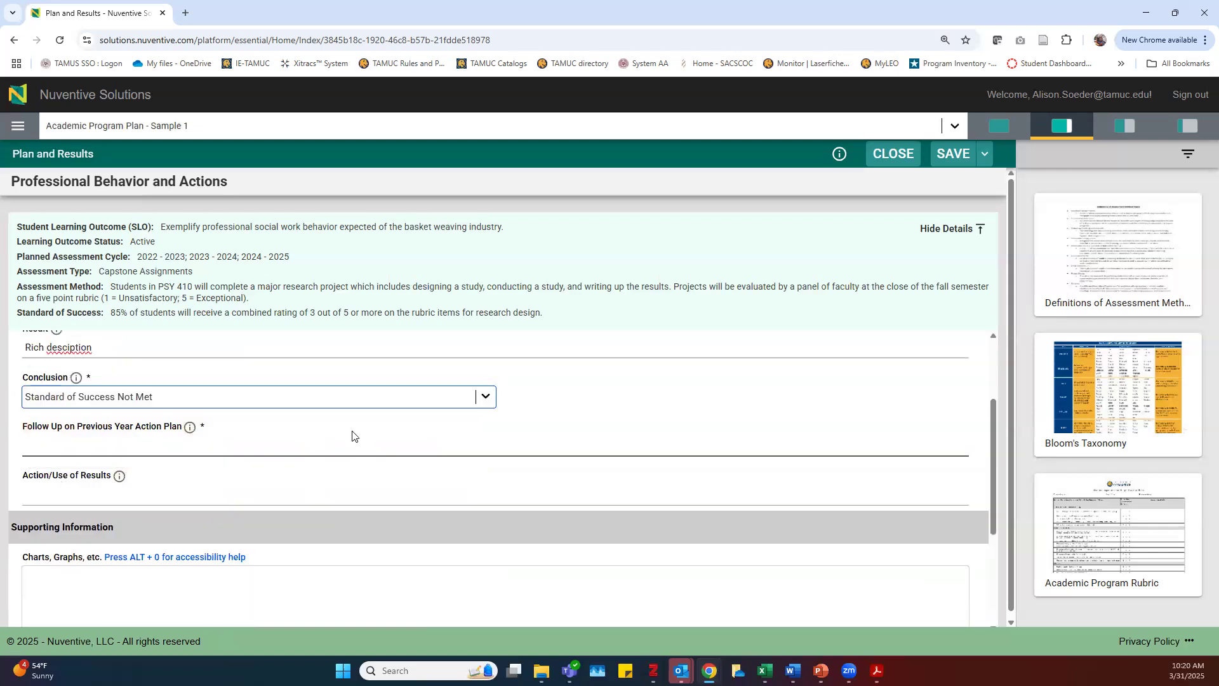
Correct the misspelled word in the Result text to "description" using the spelling suggestion
click(218, 494)
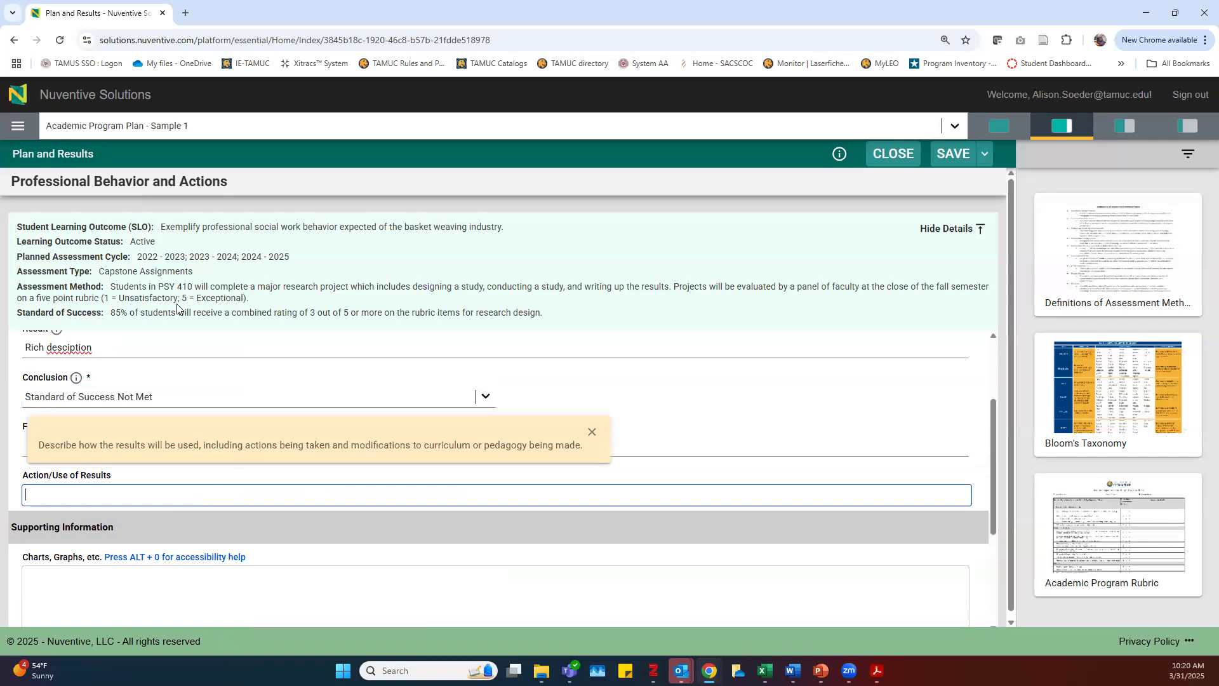
click(83, 350)
right_click(83, 349)
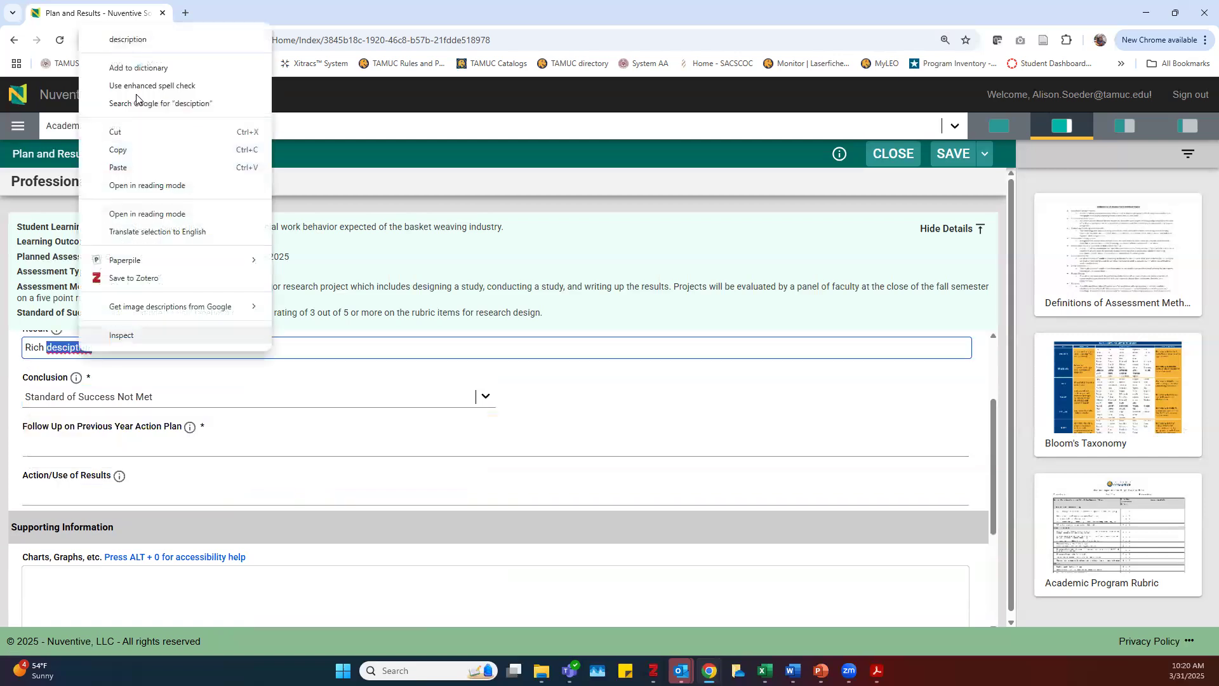
scroll(184, 415, up, 1)
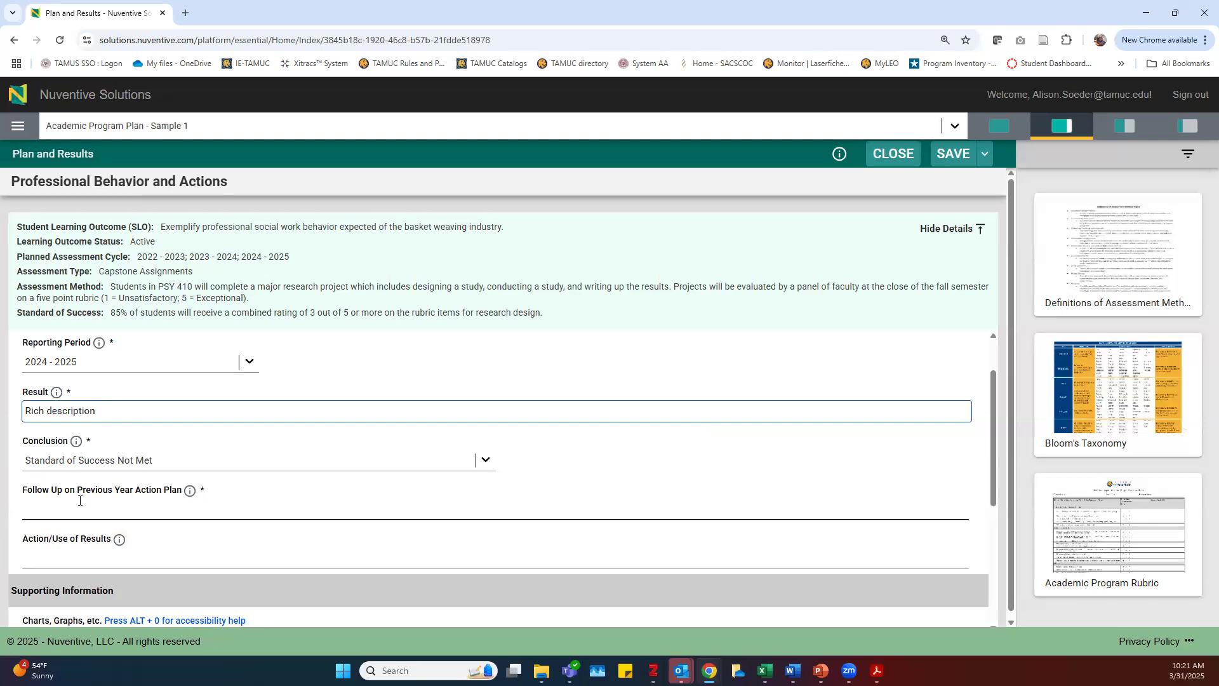
Enter N/A for Follow Up on Previous Year Action Plan and view the guidance for Action/Use of Results
click(137, 506)
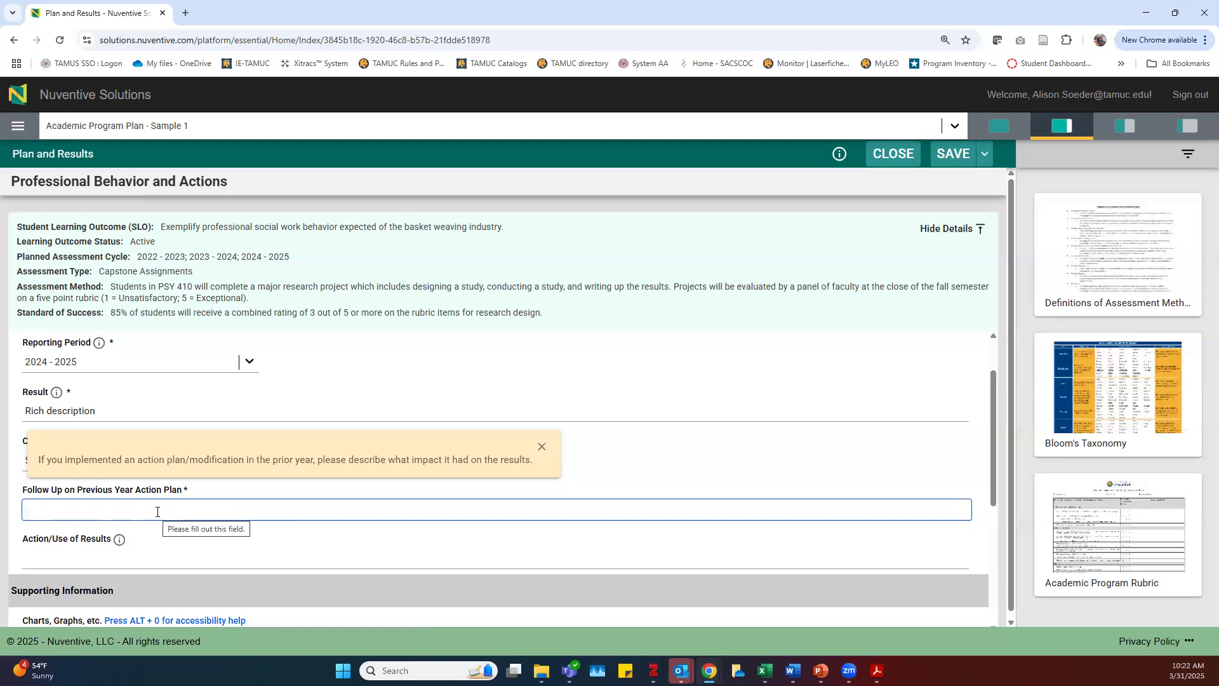
text(N/A)
click(542, 446)
click(150, 551)
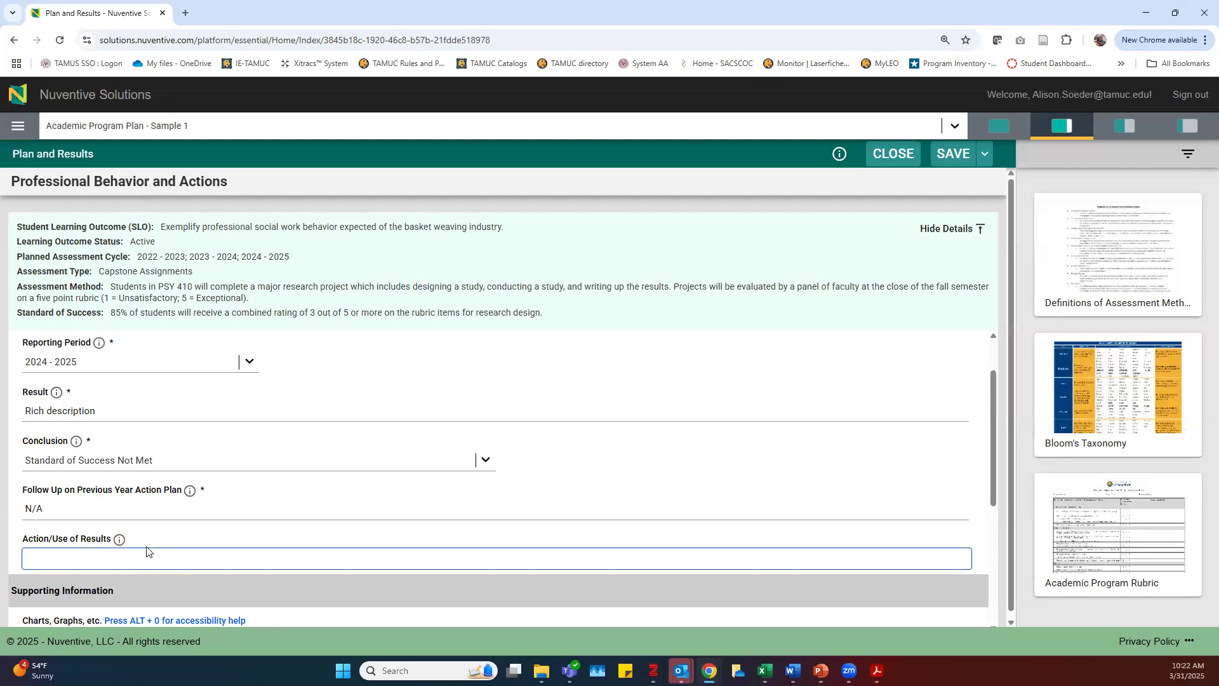
click(120, 539)
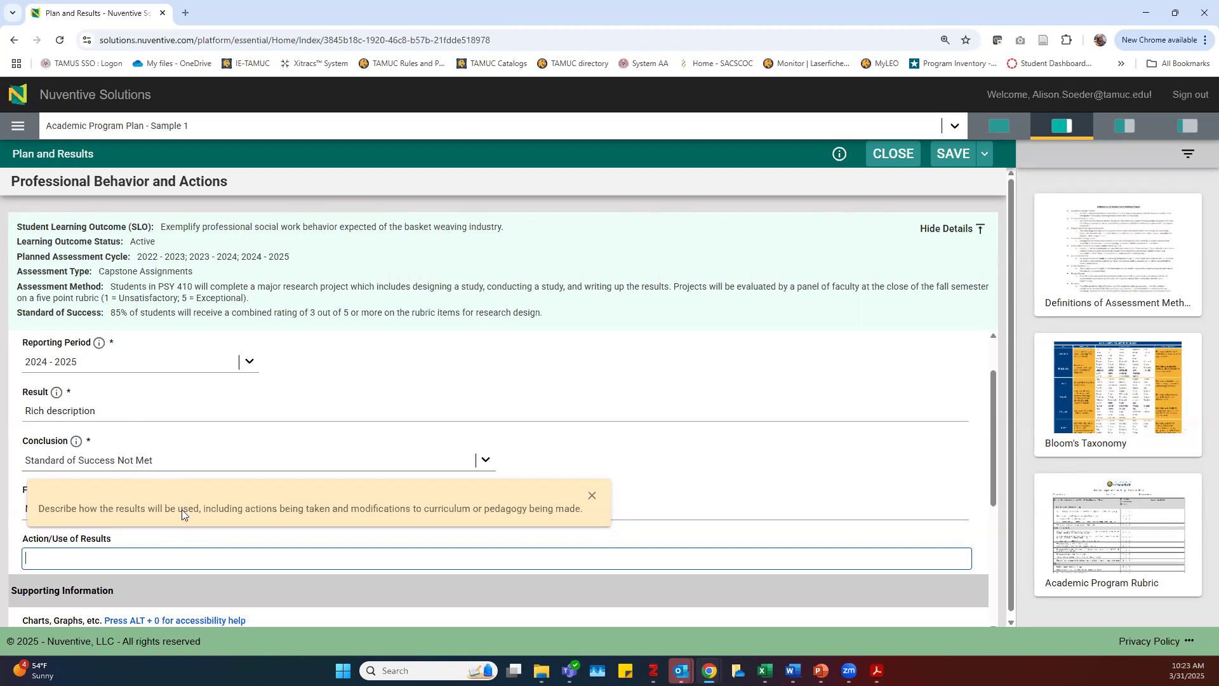
click(591, 496)
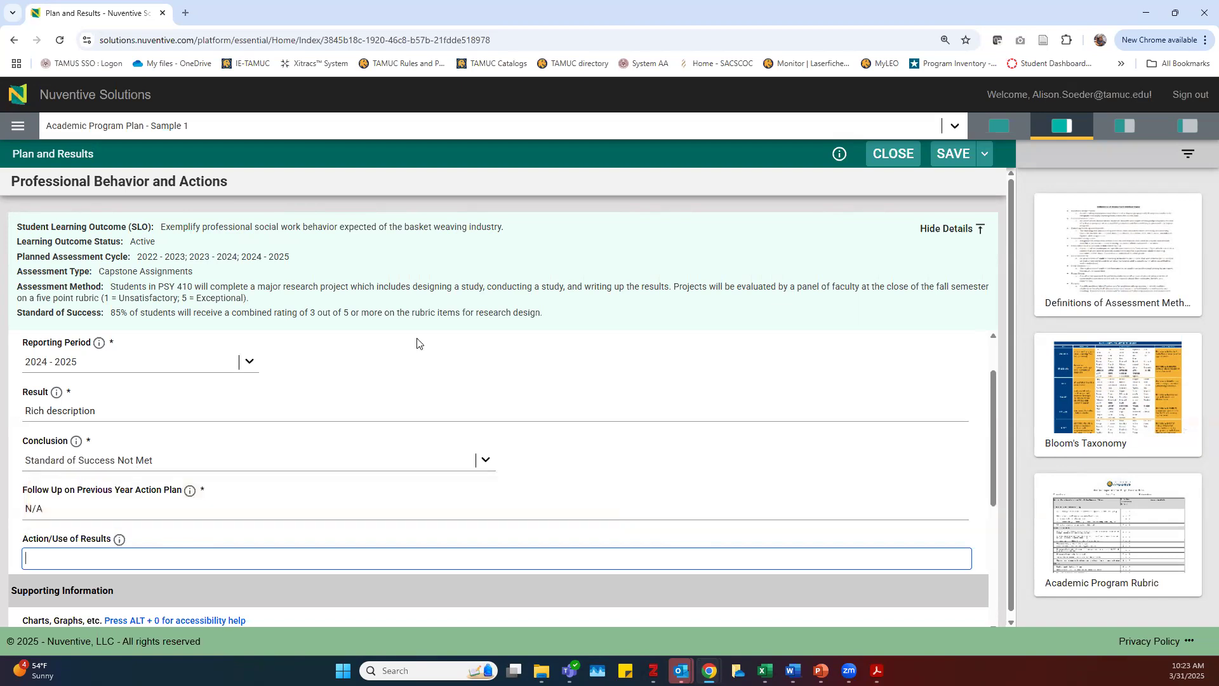
Examine the result's supporting information, including the charts and graphs editor and the related documents area
scroll(481, 458, down, 1)
scroll(470, 456, down, 3)
click(161, 512)
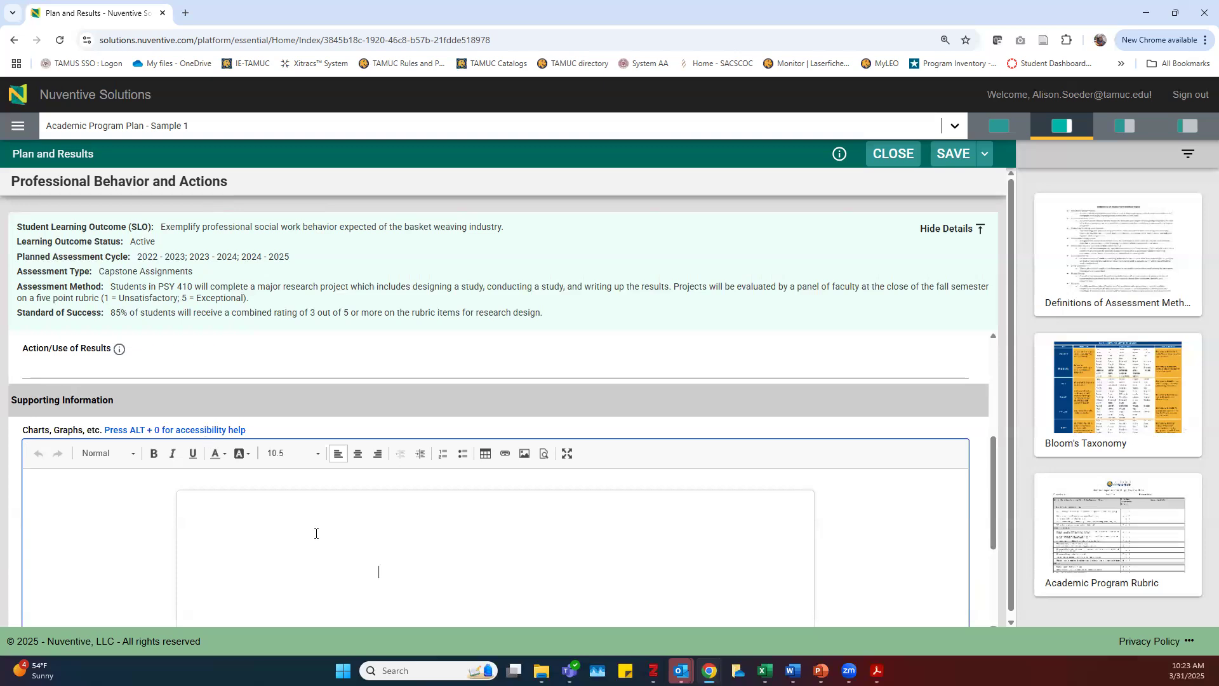
scroll(493, 514, down, 5)
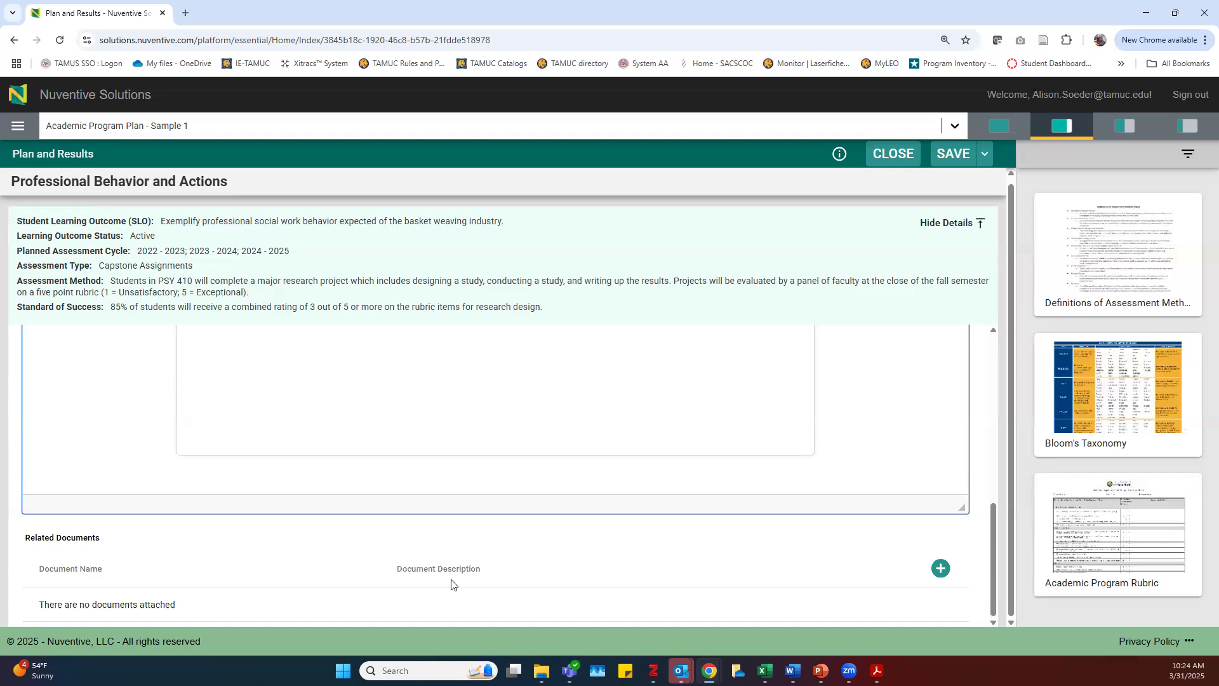
Start adding a related document and browse the Academic Program Plan - Sample 1 repository to the IE Resources folder
click(940, 568)
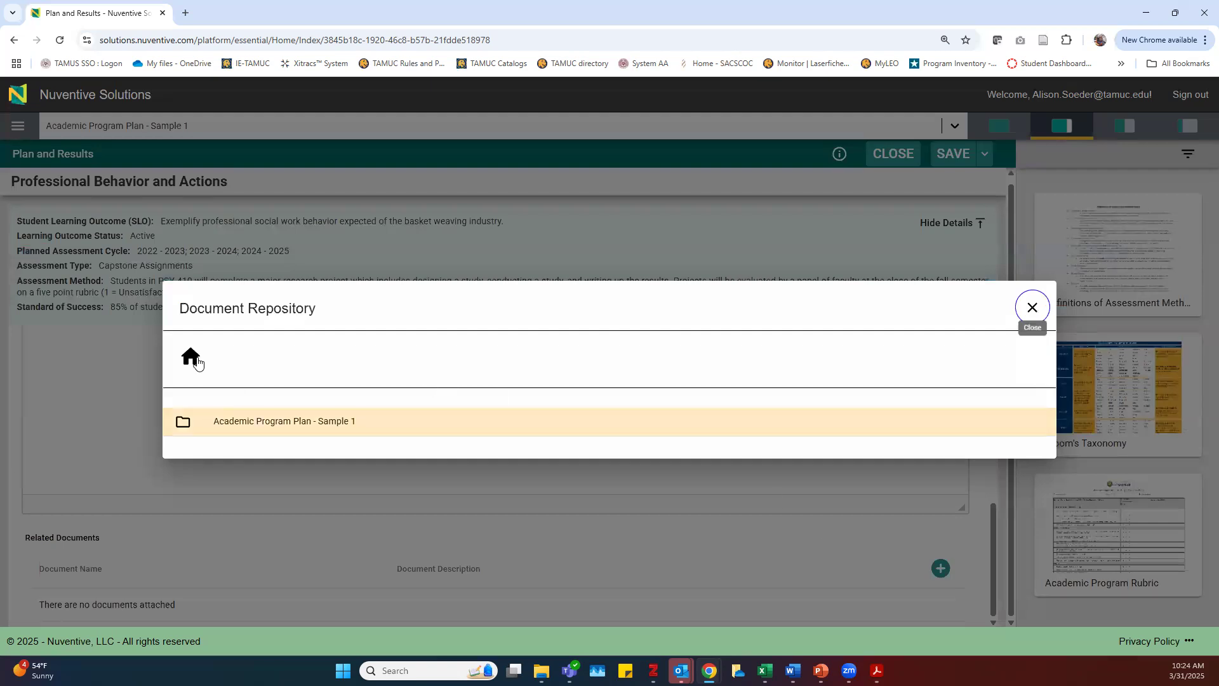
key(Tab)
click(256, 430)
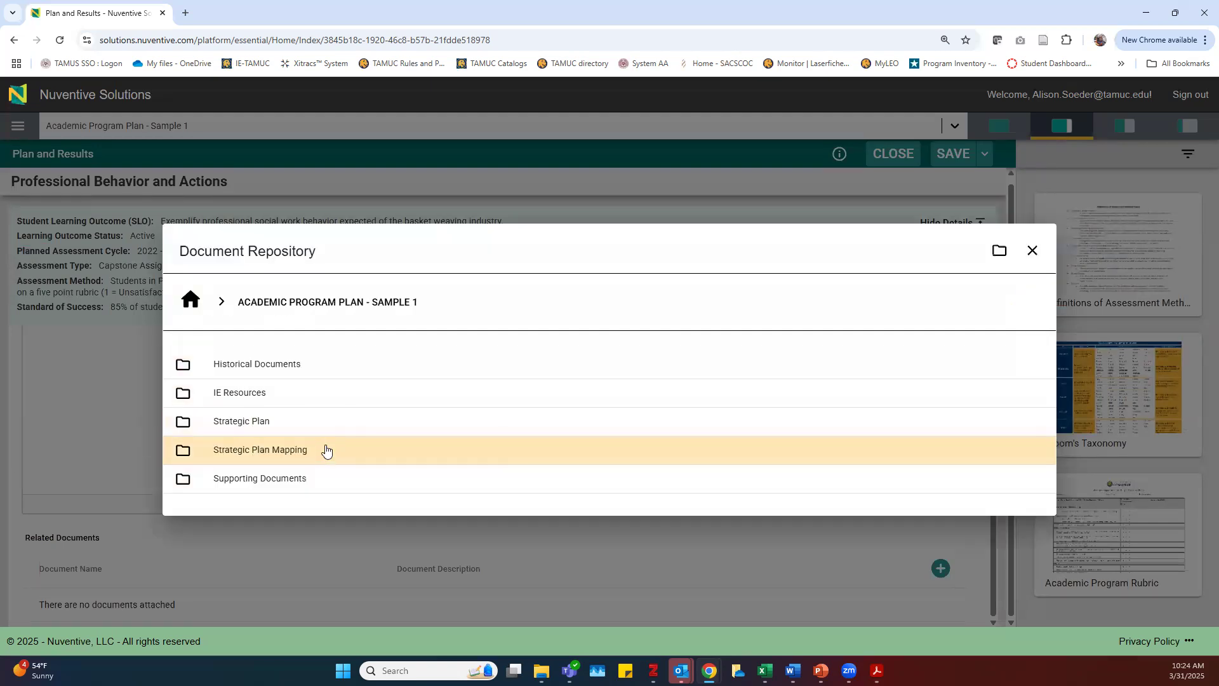
click(444, 445)
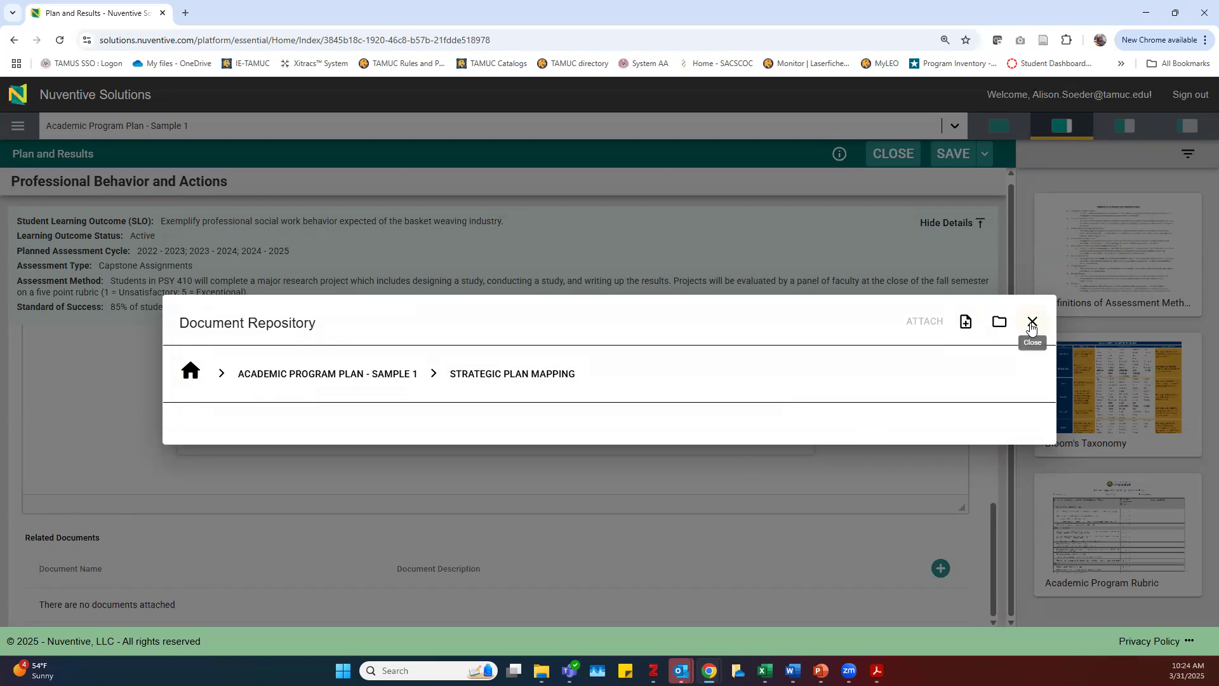
click(397, 376)
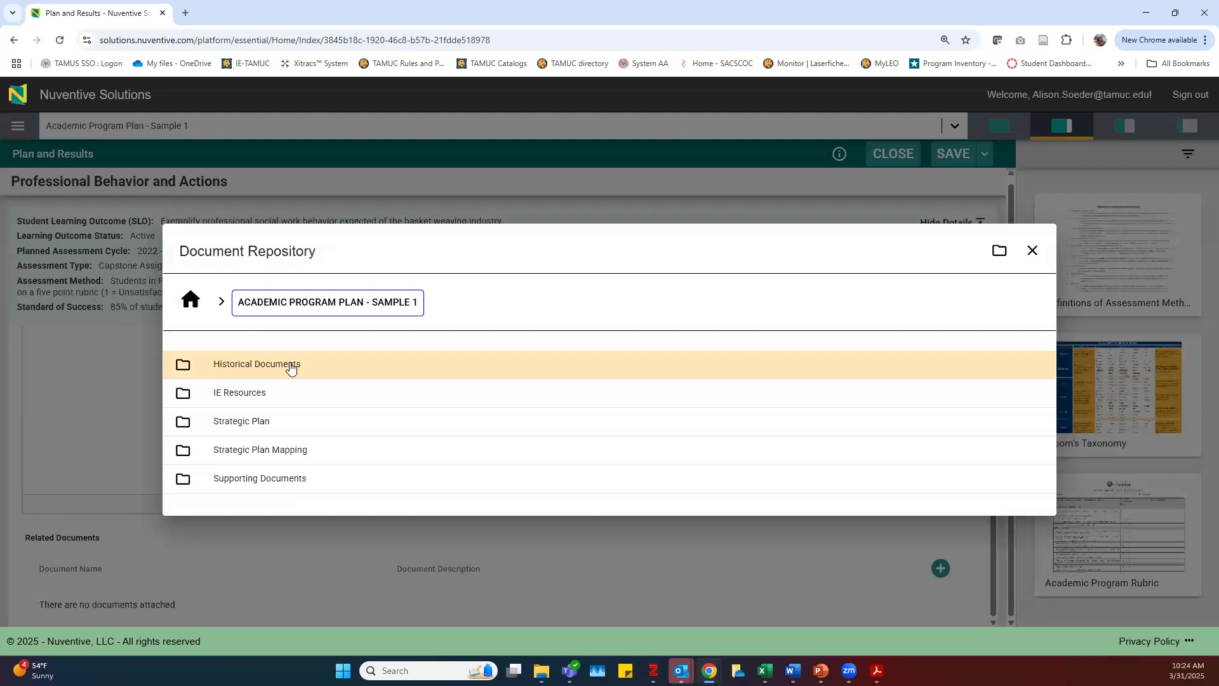
click(278, 391)
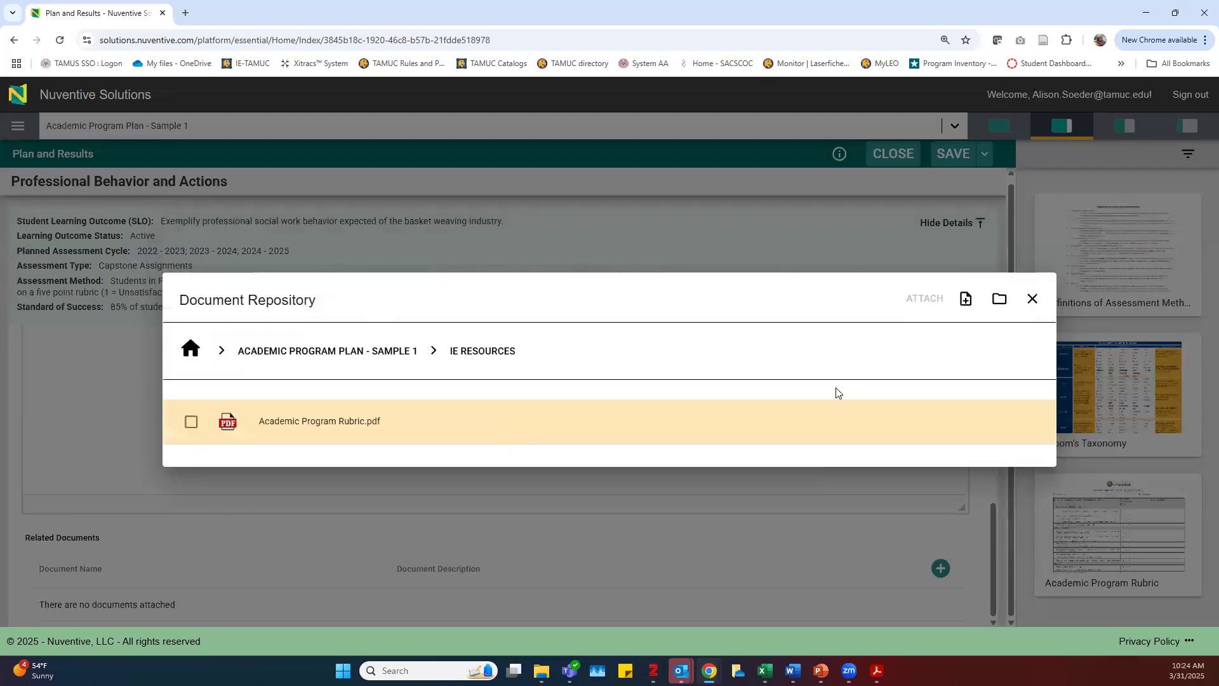
Upload The_Contribution_of_Computer_S.pdf from Downloads to the IE Resources folder, naming it "Tracking sheet for trend data"
click(968, 301)
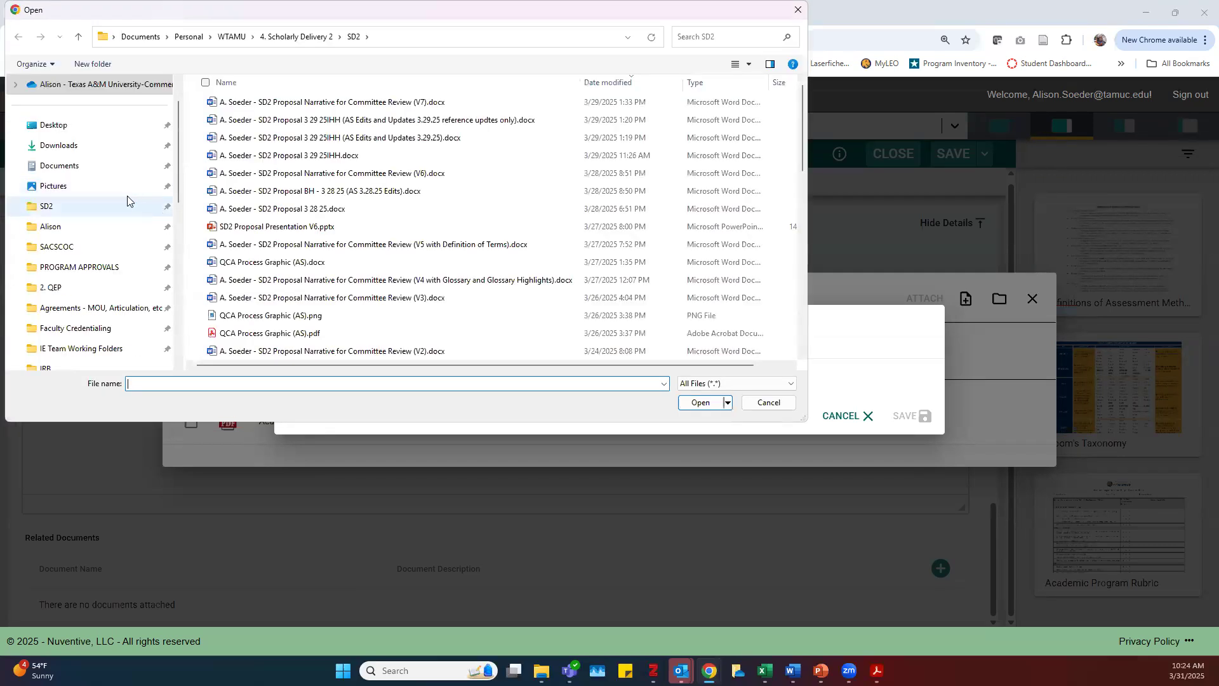
click(83, 145)
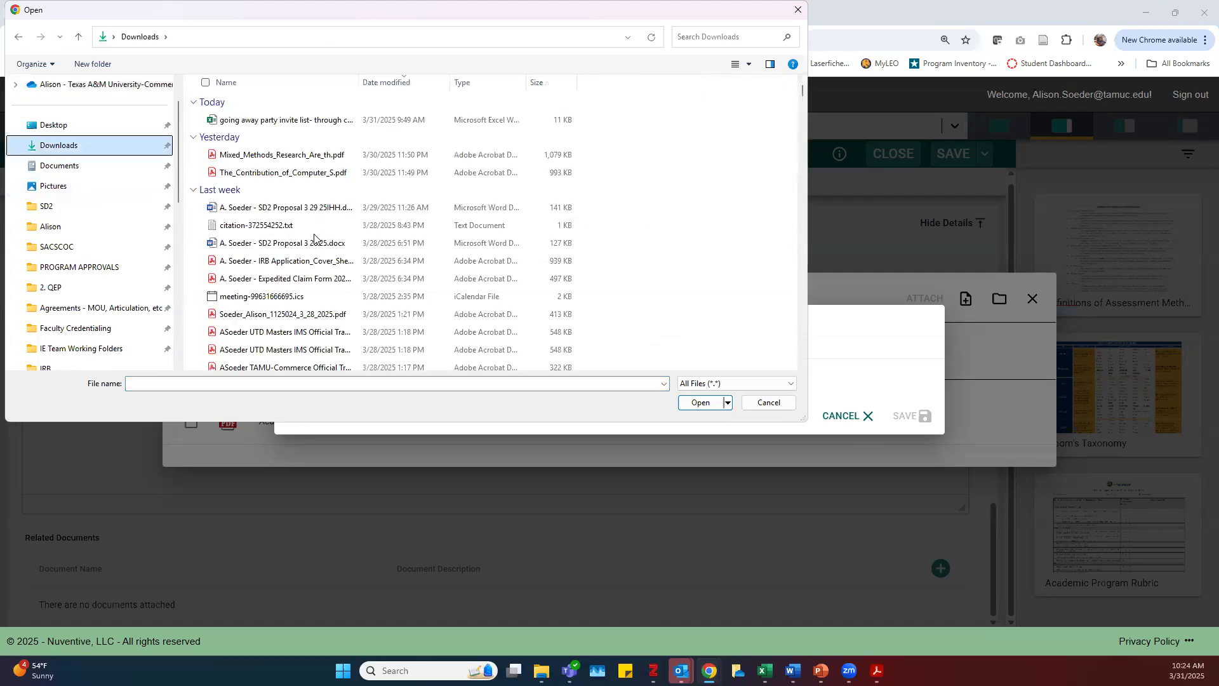
click(281, 175)
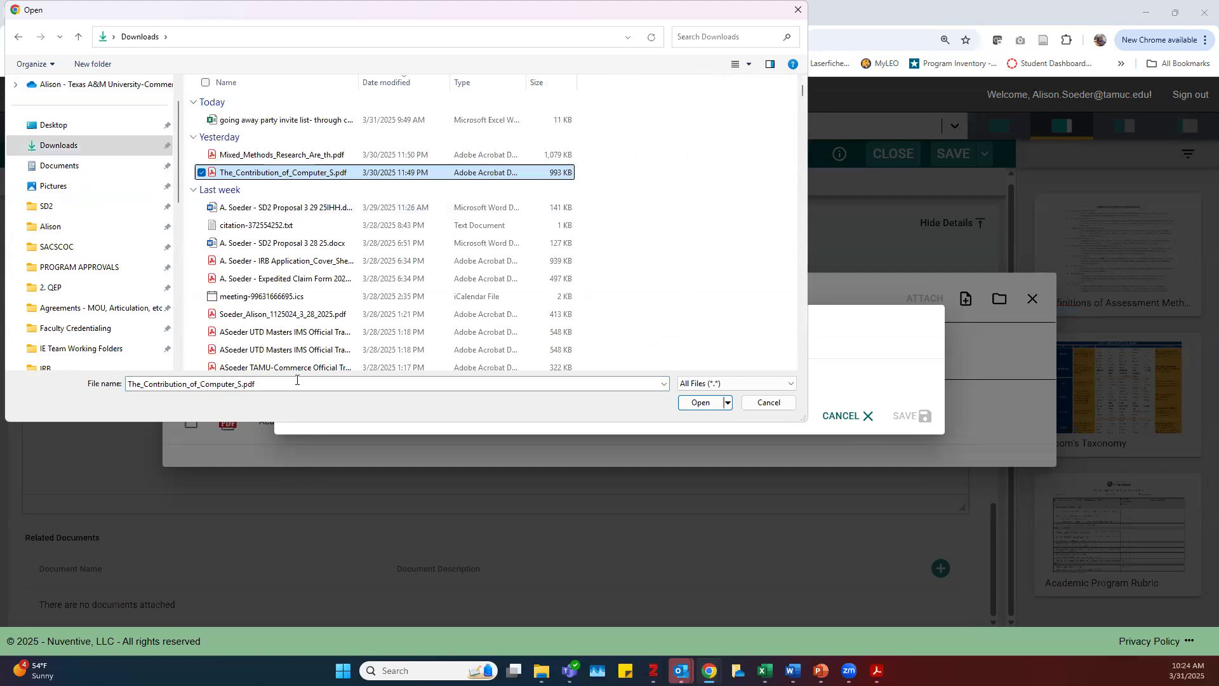
click(703, 404)
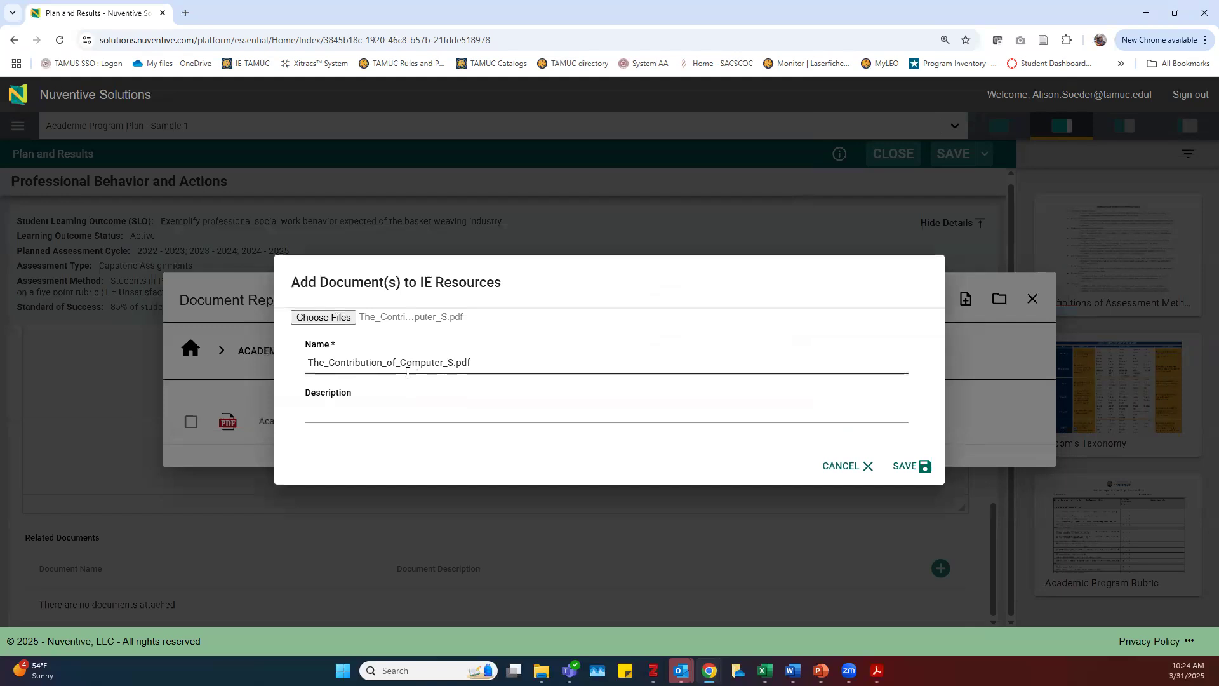
triple_click(374, 362)
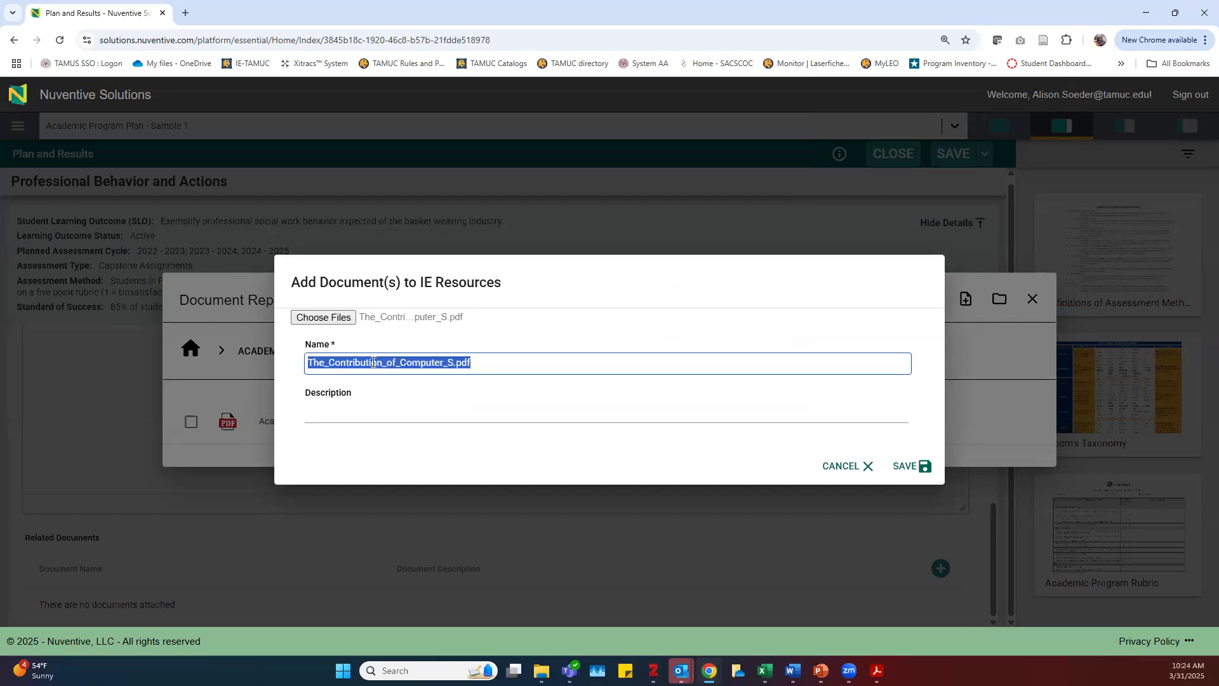
text(Trackin)
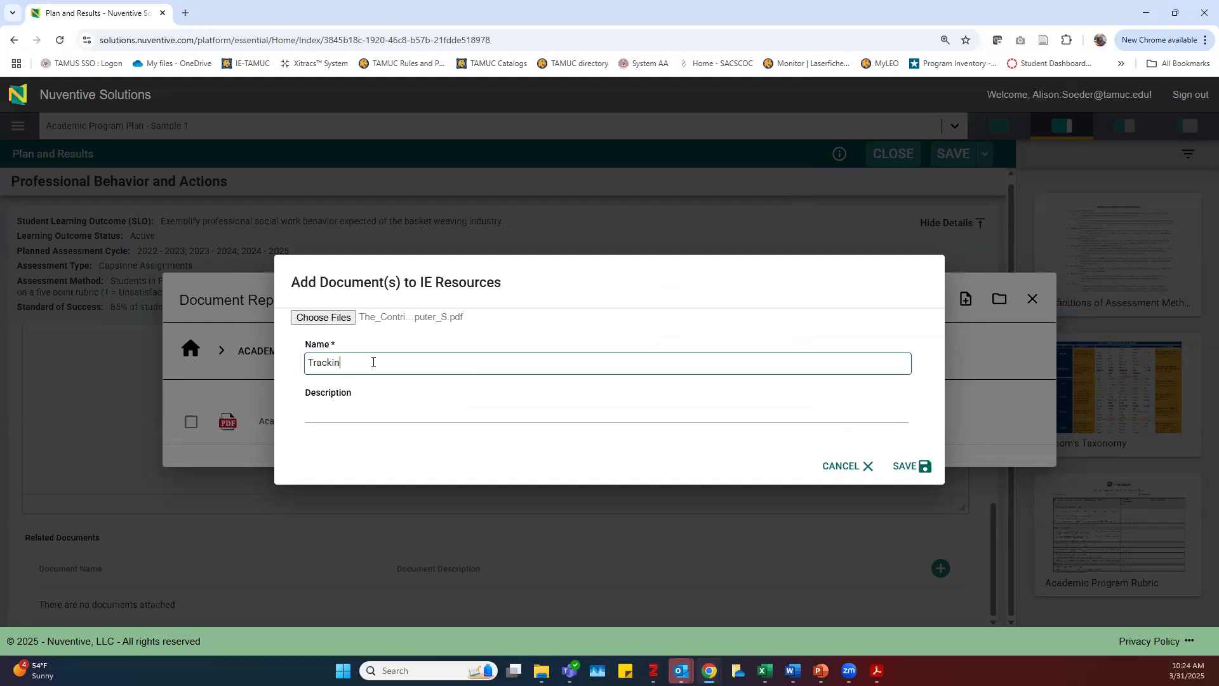
text(g sheet for trend data)
click(917, 466)
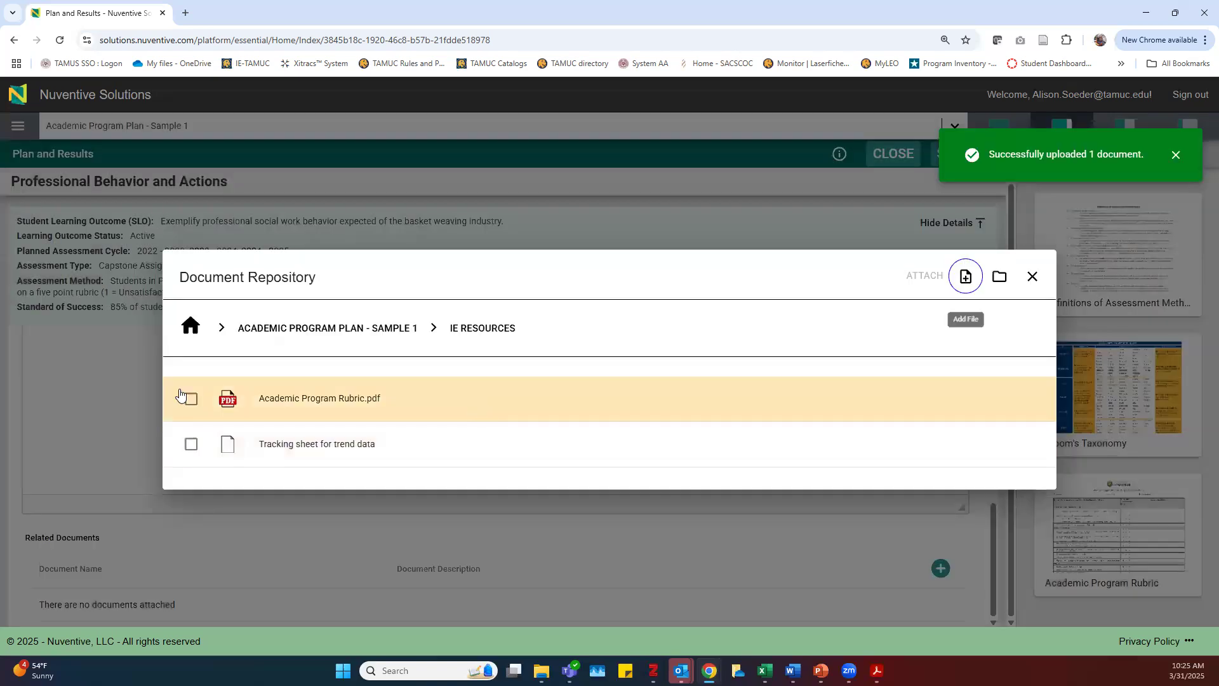
Attach Academic Program Rubric.pdf to the result, then save the result and return to the results list
click(191, 398)
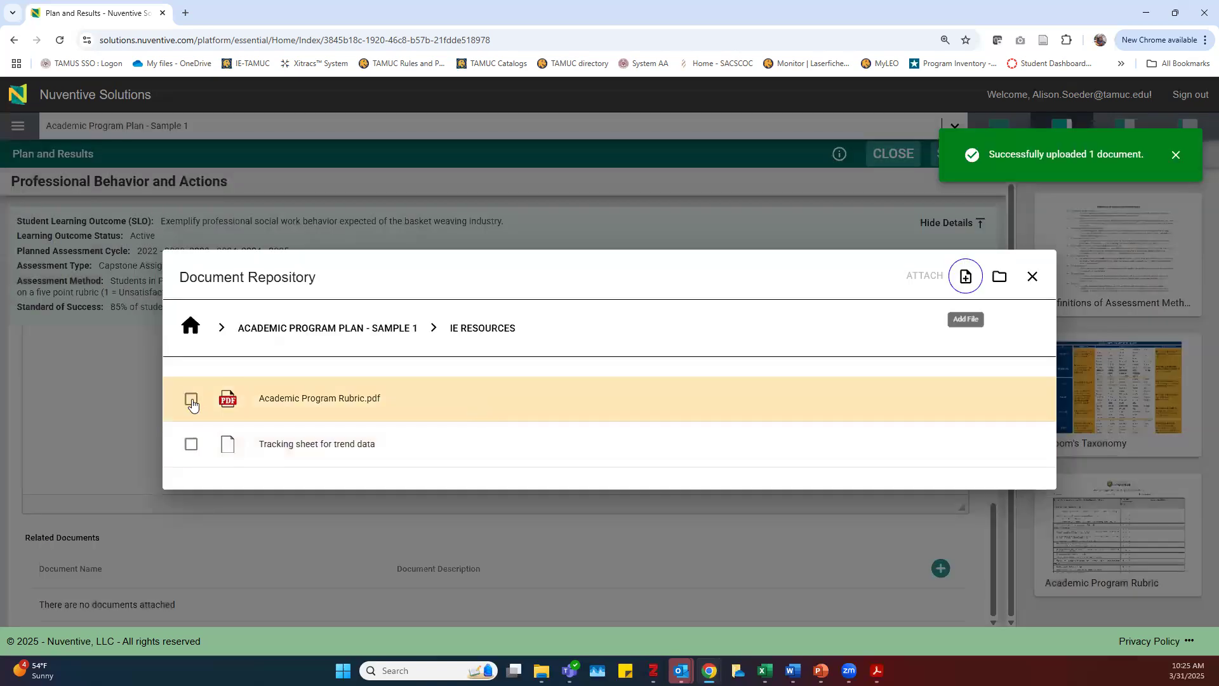
click(922, 274)
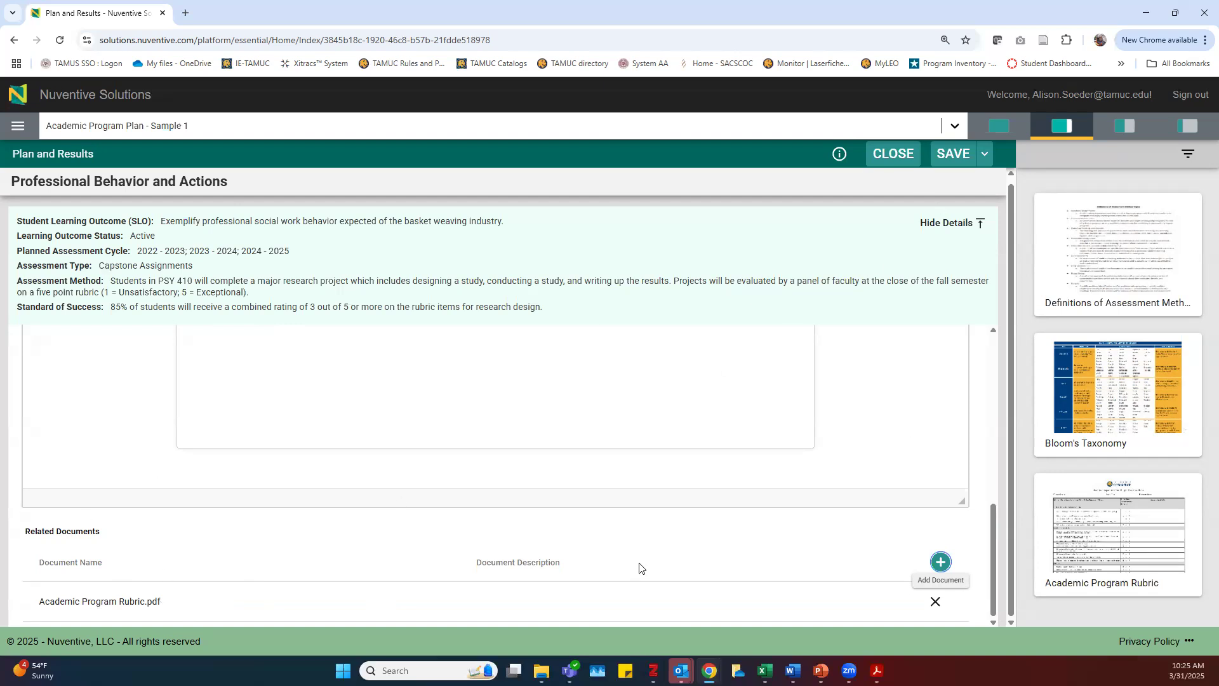
click(955, 152)
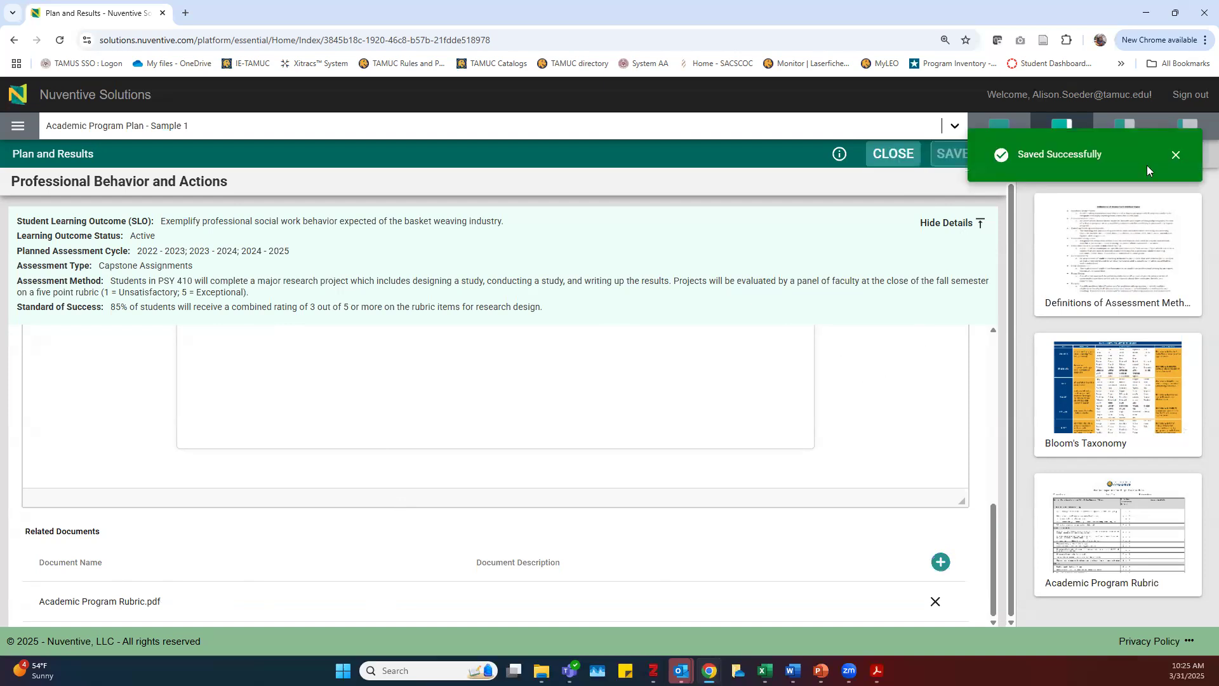
click(1176, 155)
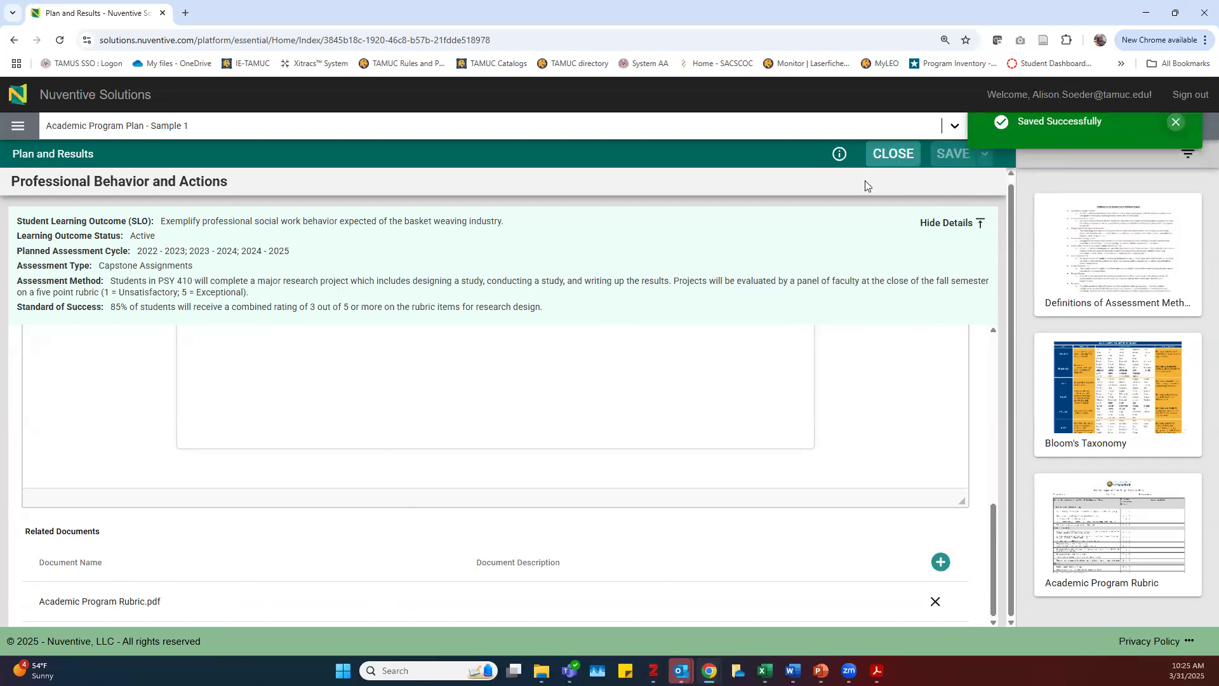
click(891, 156)
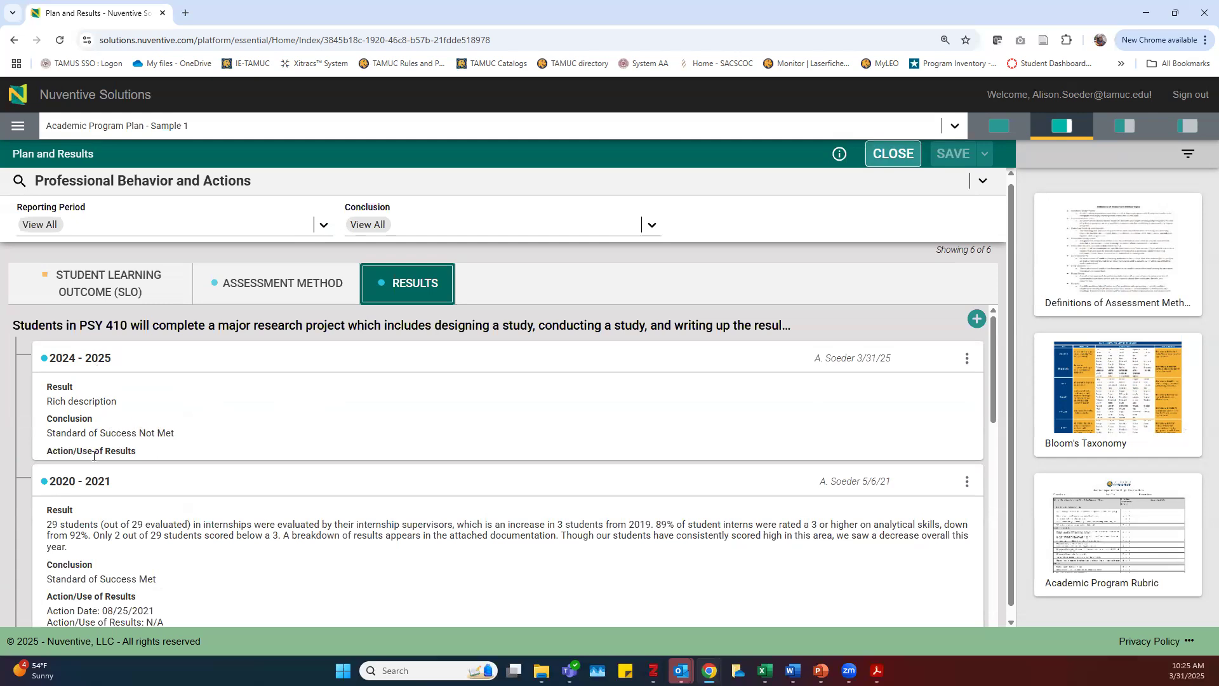
Reopen the 2024 - 2025 result for PSY 410 and enter "ENTRY" as its Action/Use of Results
double_click(98, 358)
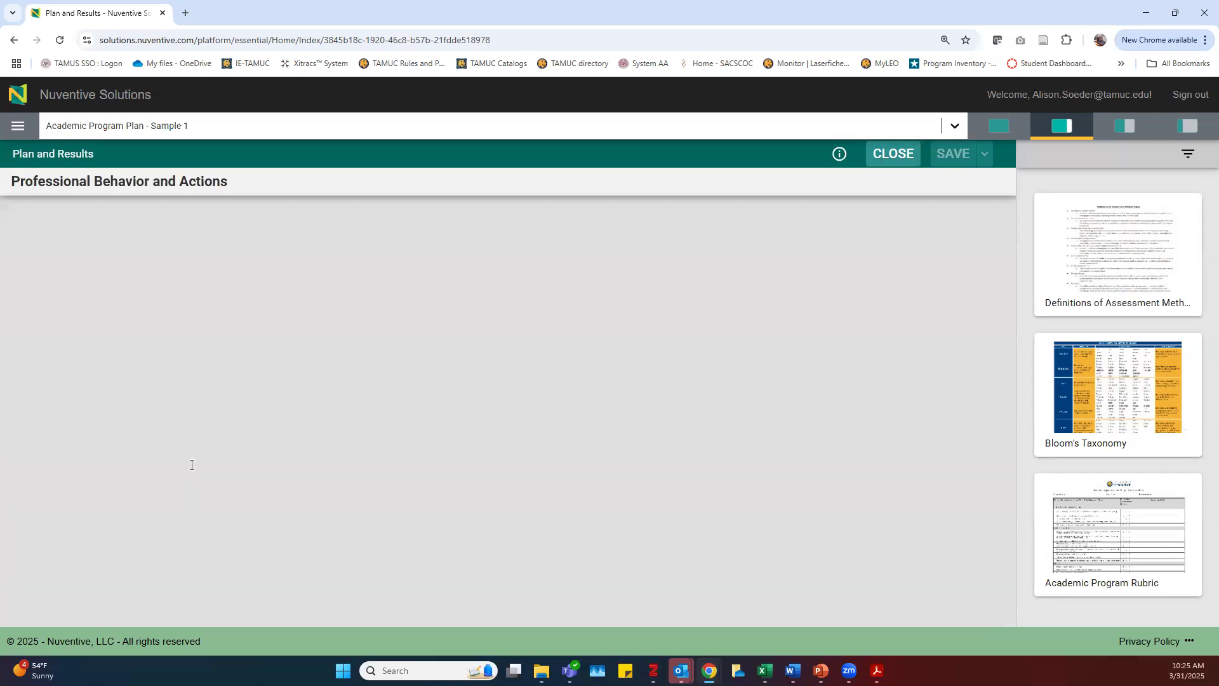
scroll(152, 488, down, 2)
click(142, 492)
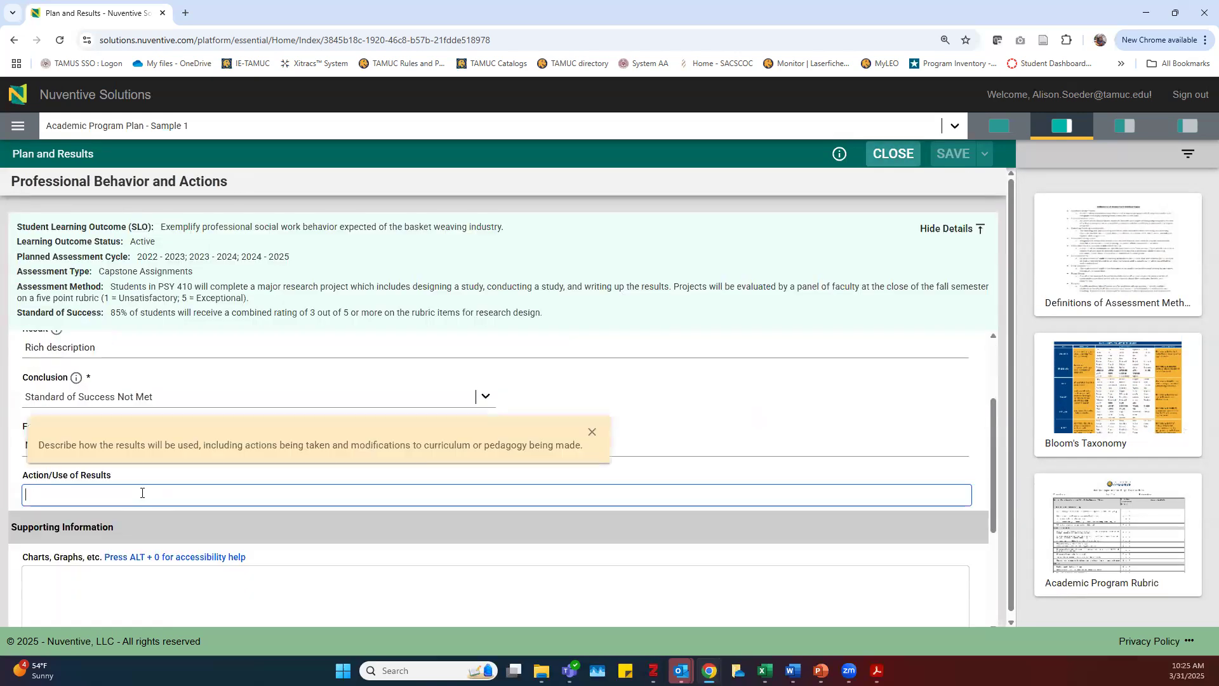
text(ENTRY)
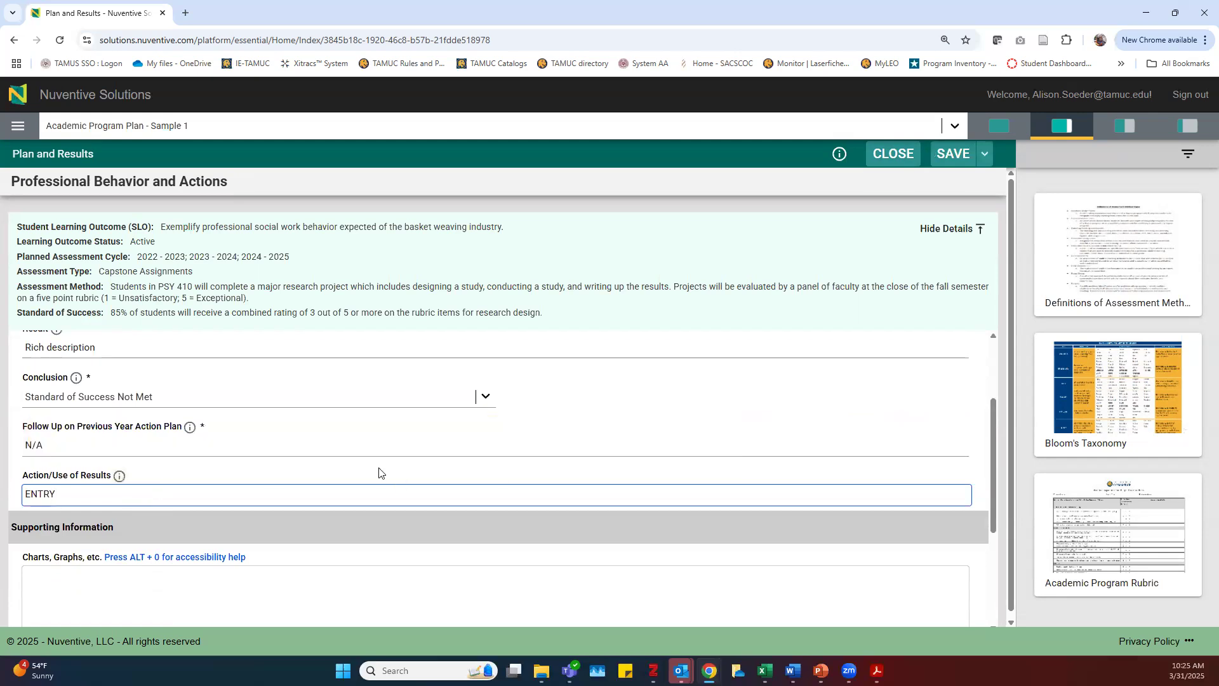
Save the 2024 - 2025 result with its action entry, then return to the list of learning outcomes
scroll(281, 423, down, 3)
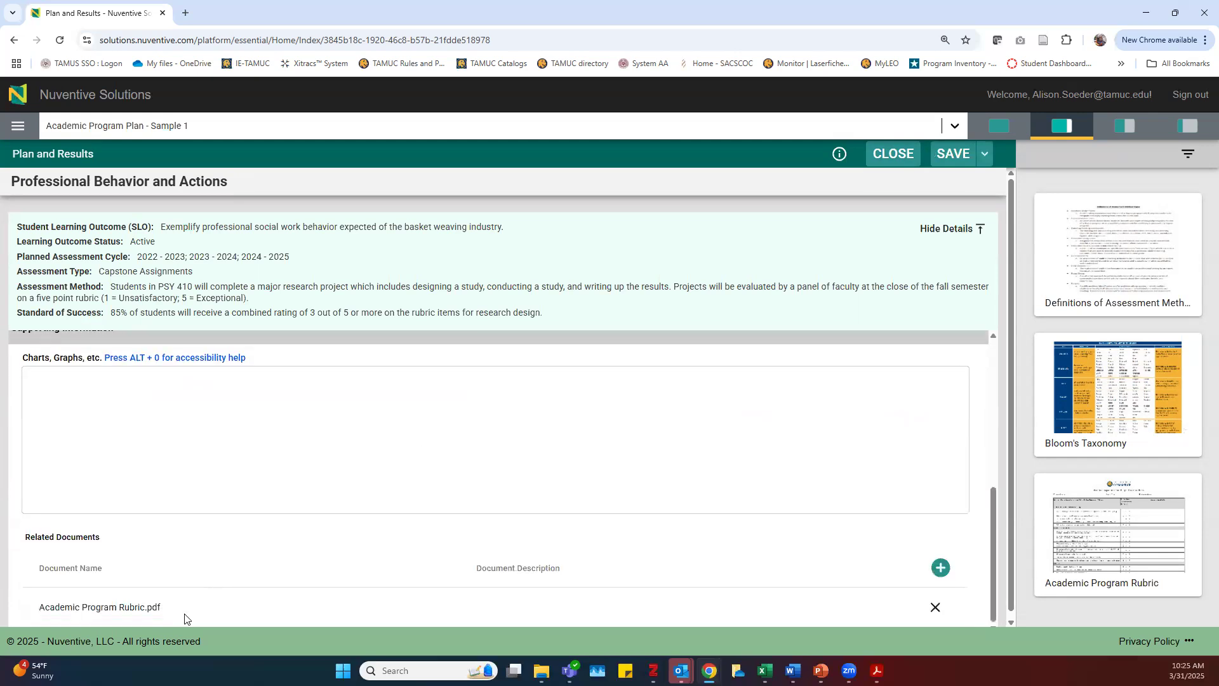
click(937, 164)
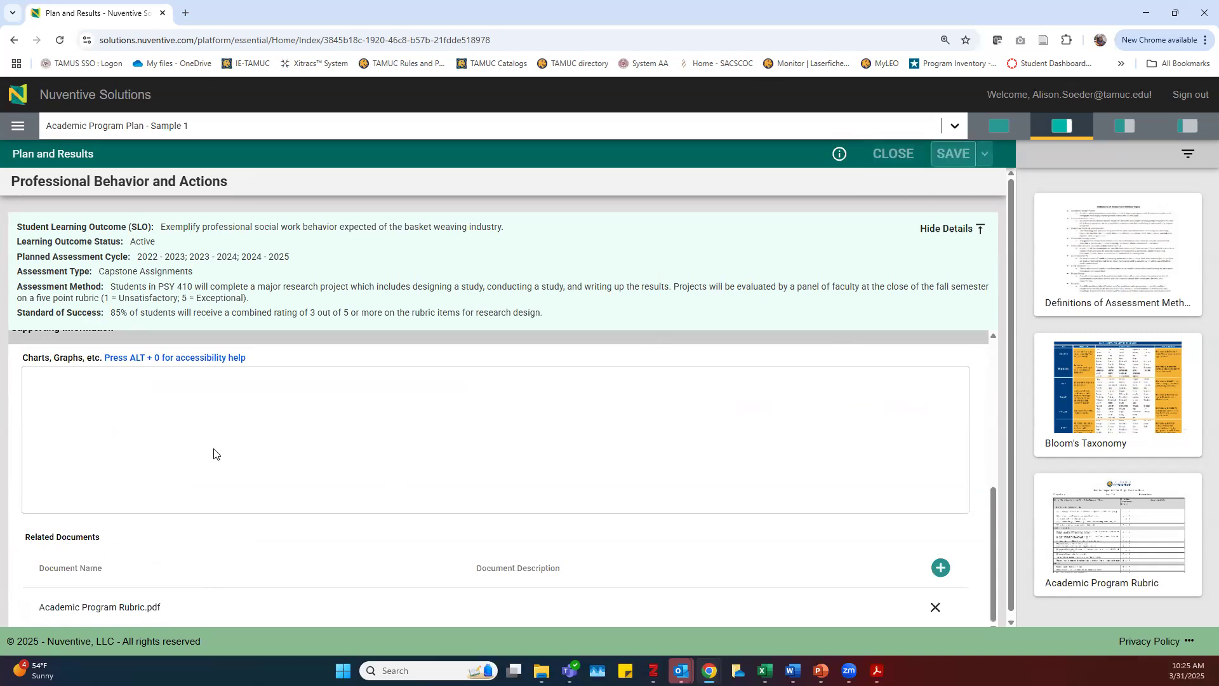
click(883, 152)
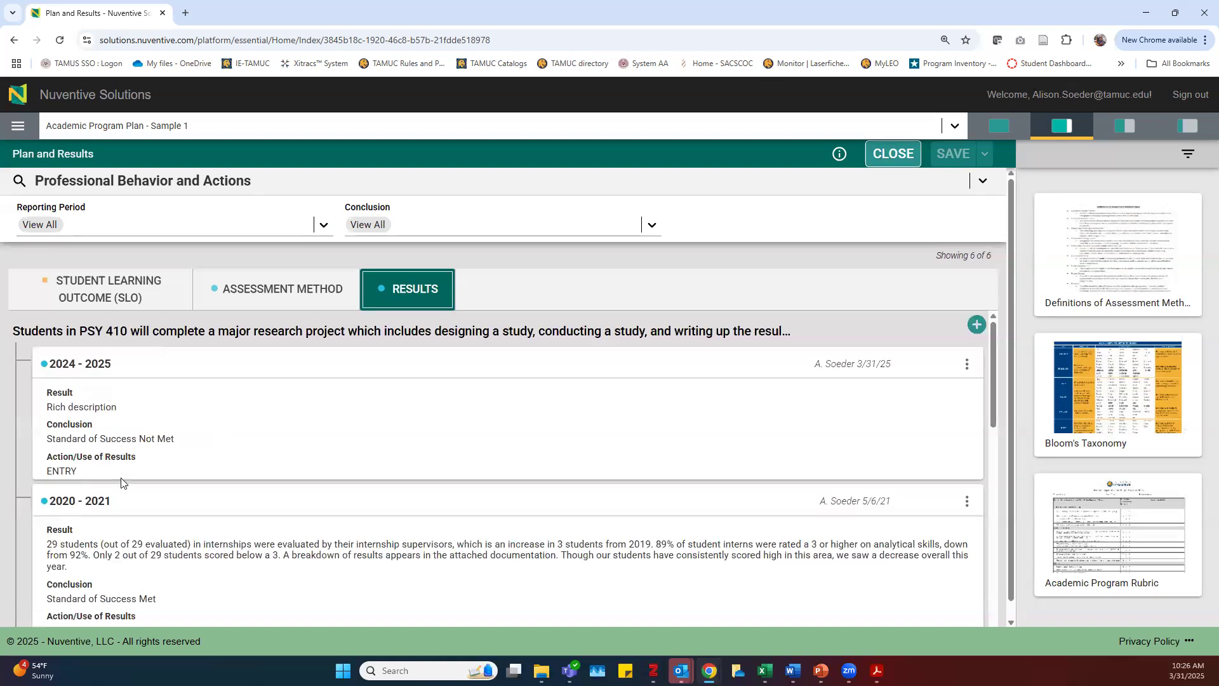
scroll(162, 542, down, 5)
scroll(164, 549, up, 5)
click(896, 153)
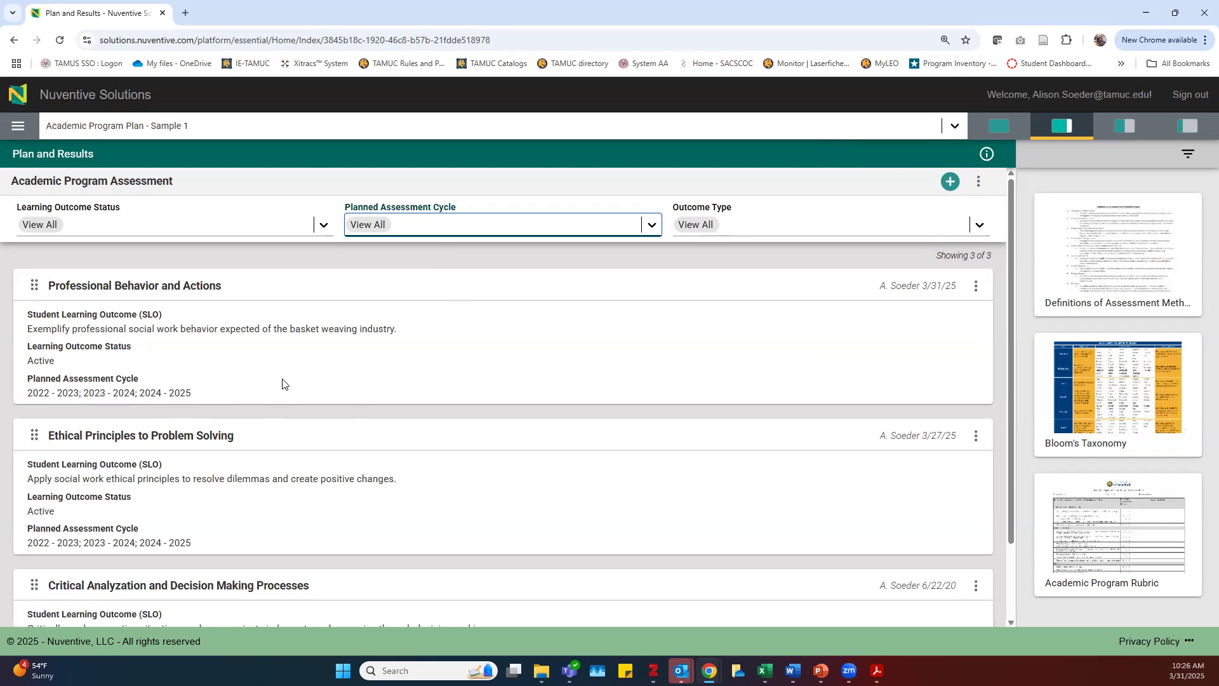
click(302, 370)
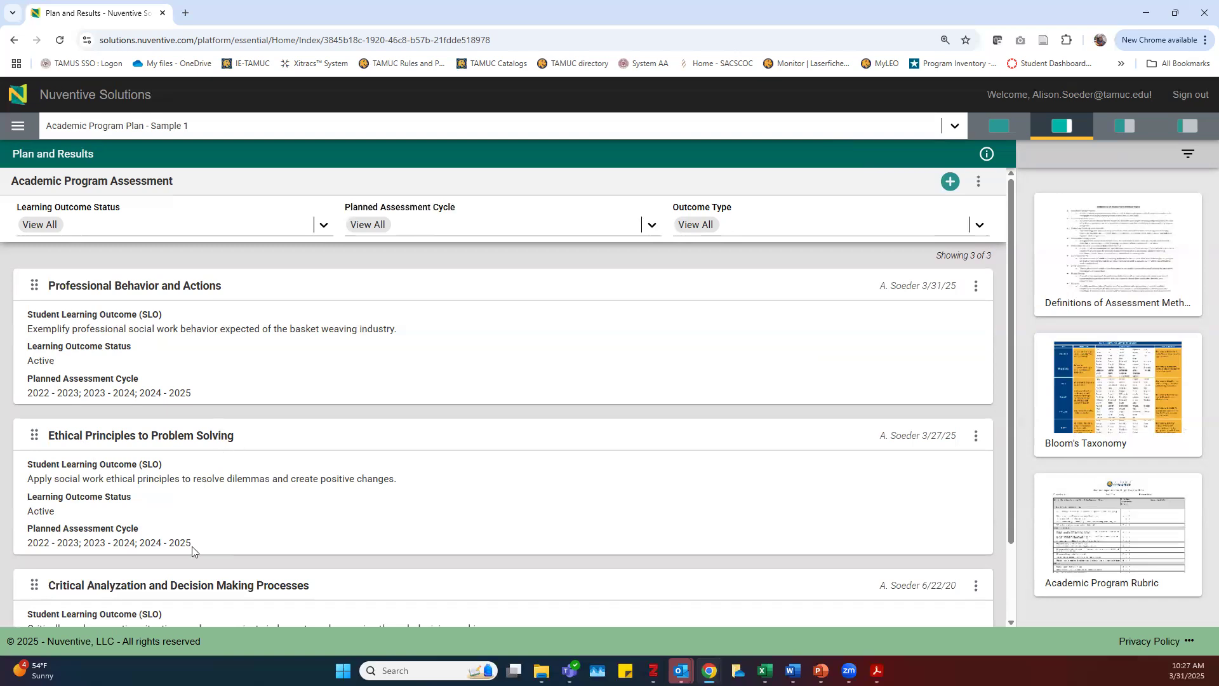
Add 2025 - 2026 to the Planned Assessment Cycle of Professional Behavior and Actions, save it and return to the outcomes list
click(124, 284)
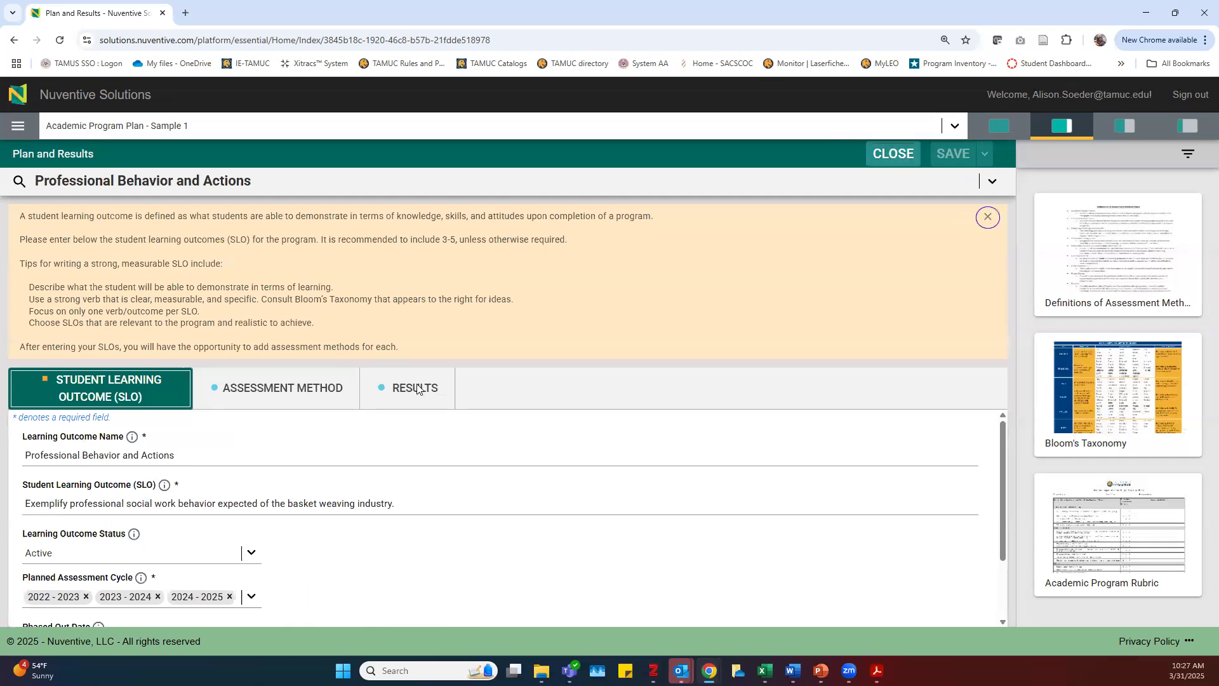
click(987, 218)
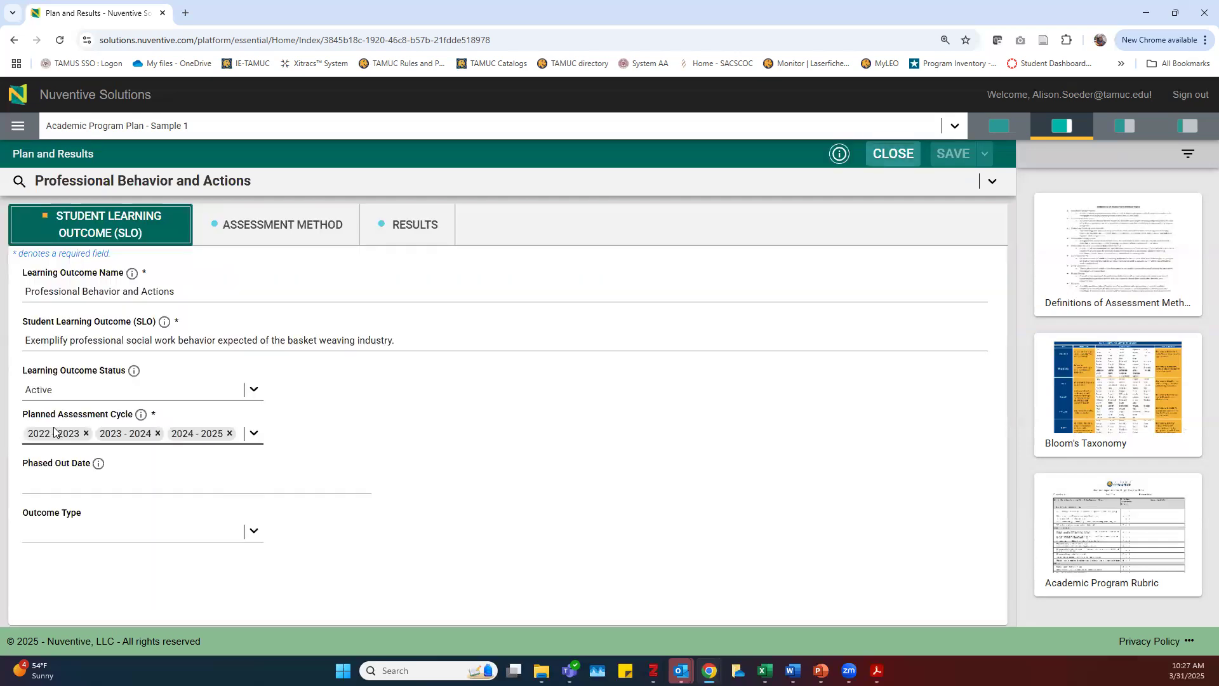
click(255, 434)
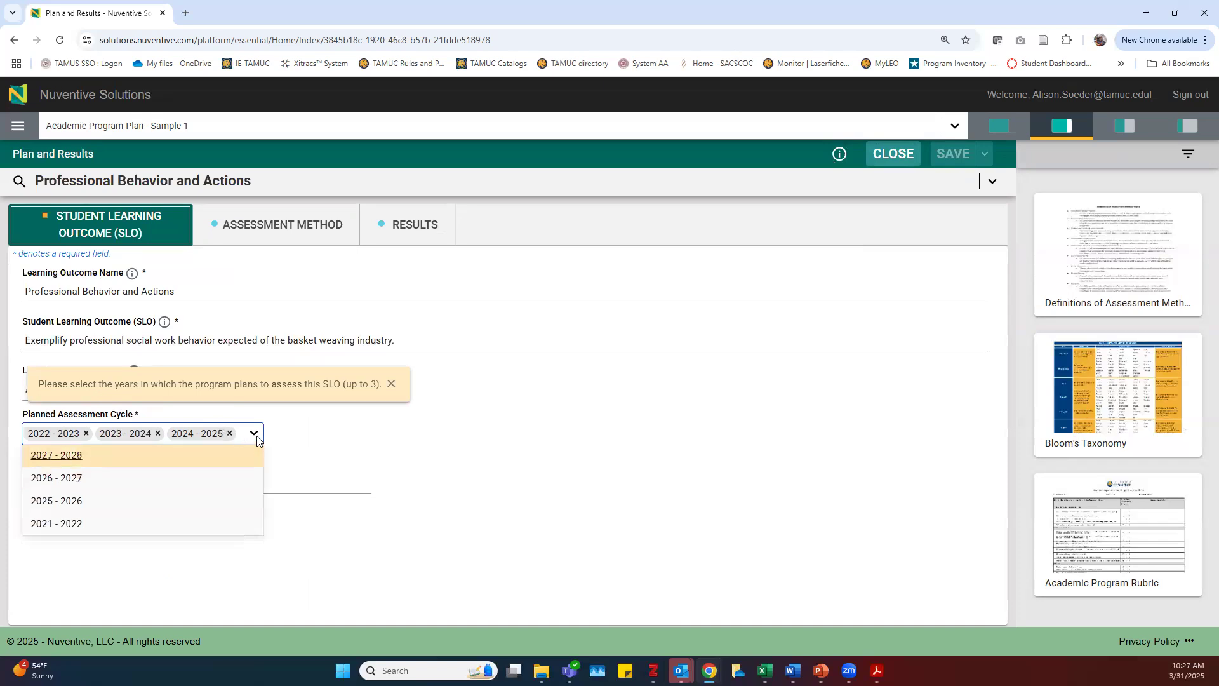
click(61, 501)
click(533, 476)
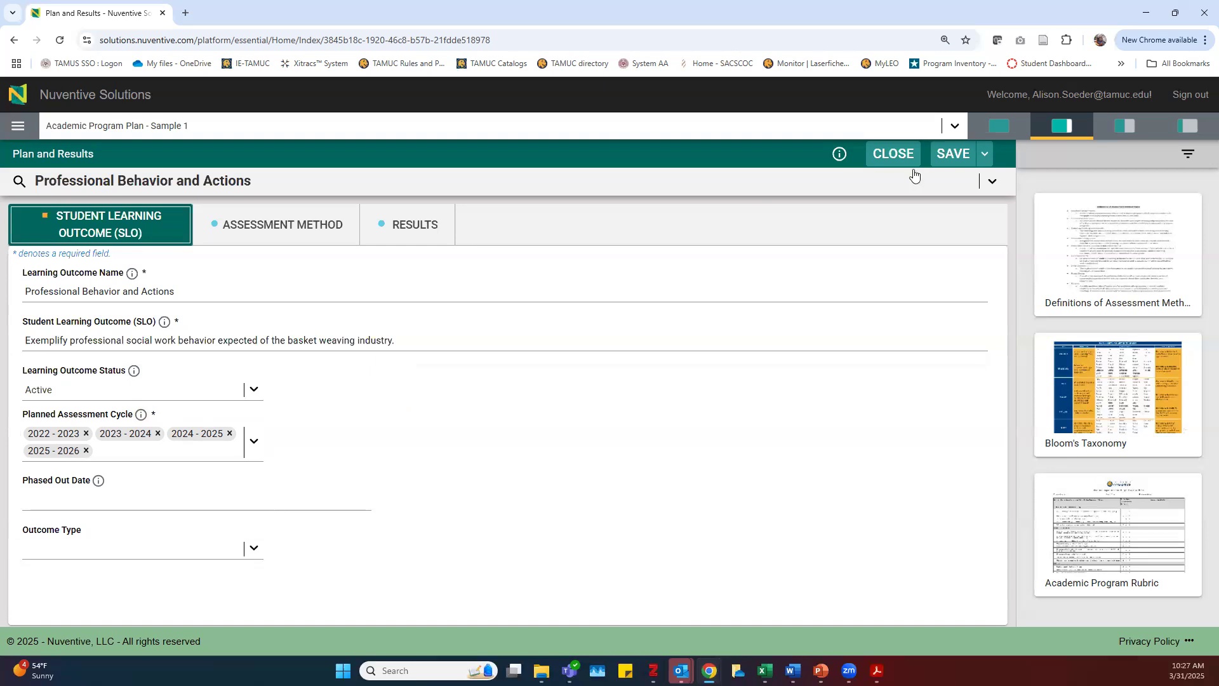
click(954, 154)
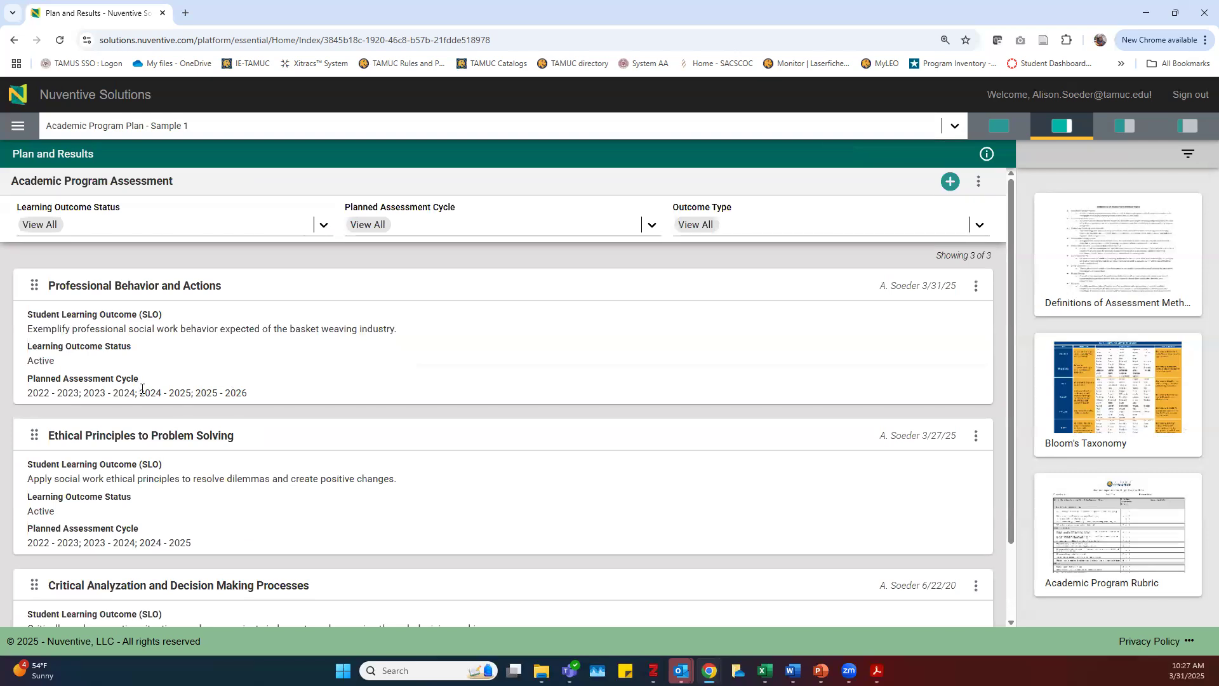
drag(28, 395, 252, 398)
Add 2025 - 2026 to the Planned Assessment Cycle of Ethical Principles to Problem Solving, save it and return to the outcomes list
click(966, 436)
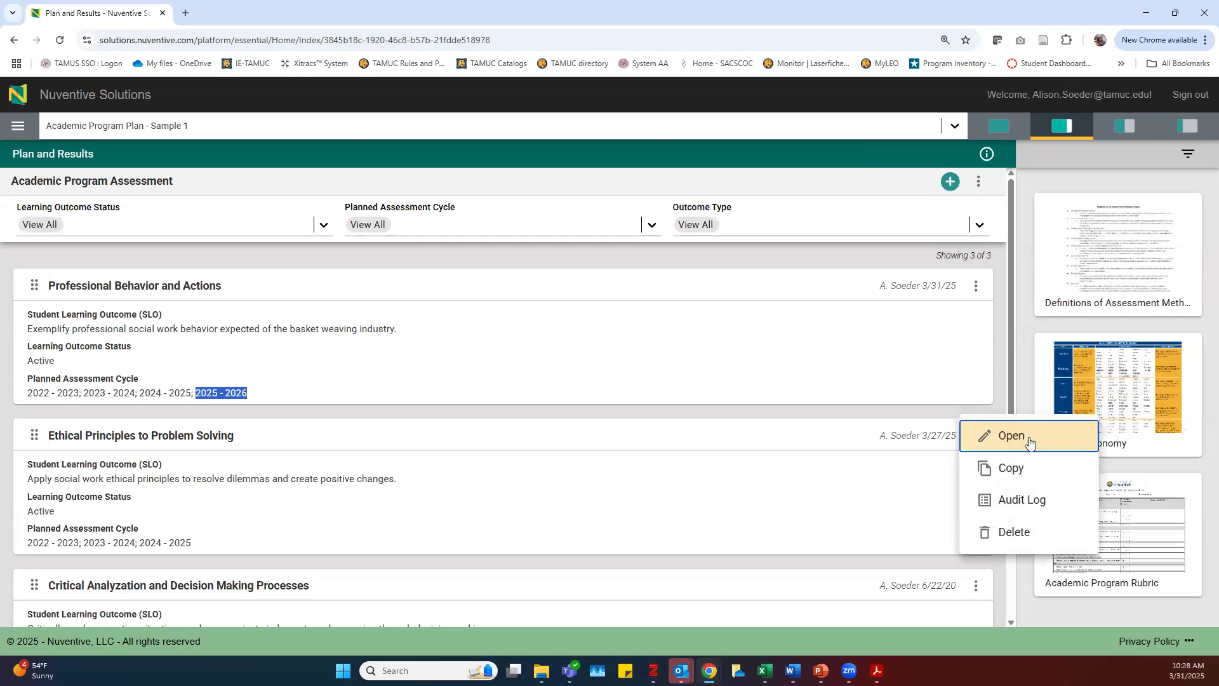
key(Return)
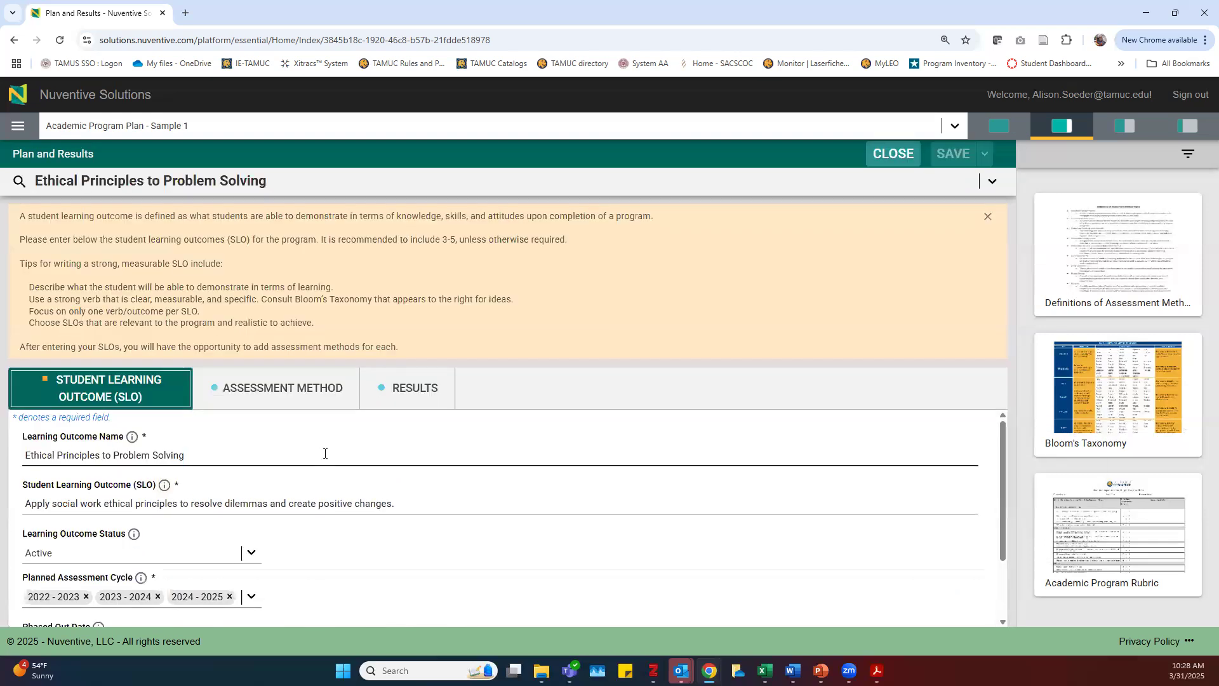
scroll(298, 495, down, 1)
click(252, 534)
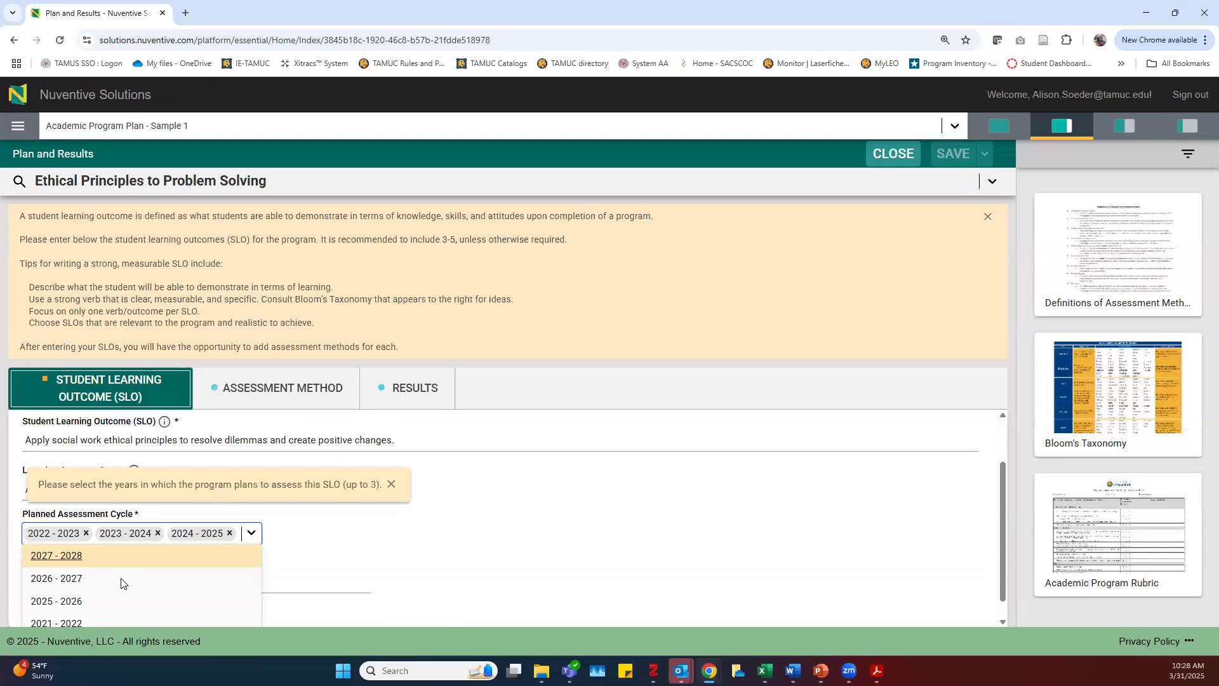
click(108, 600)
click(328, 502)
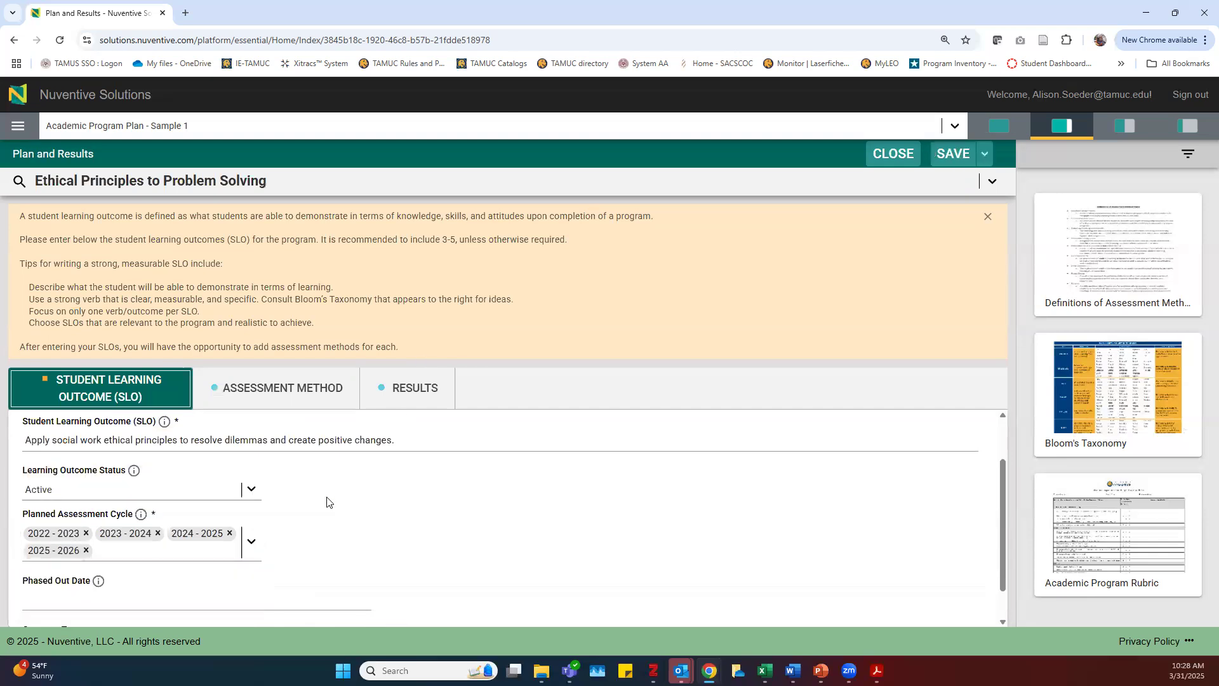
click(953, 154)
click(892, 154)
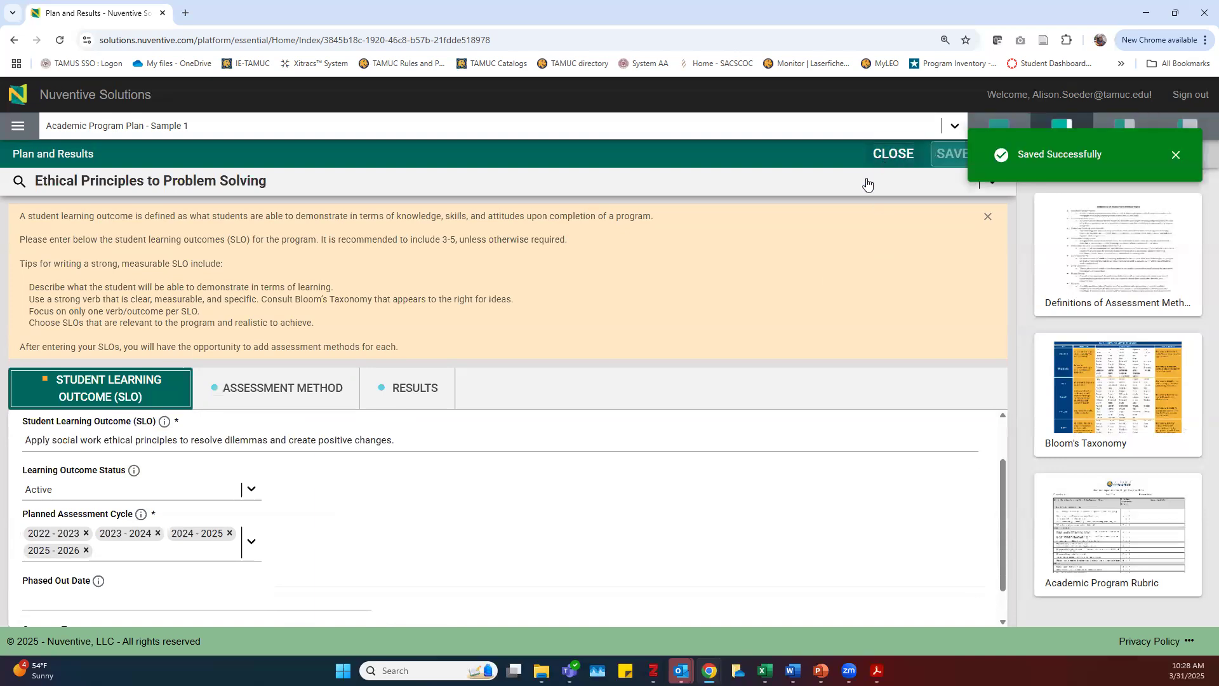
scroll(238, 468, down, 1)
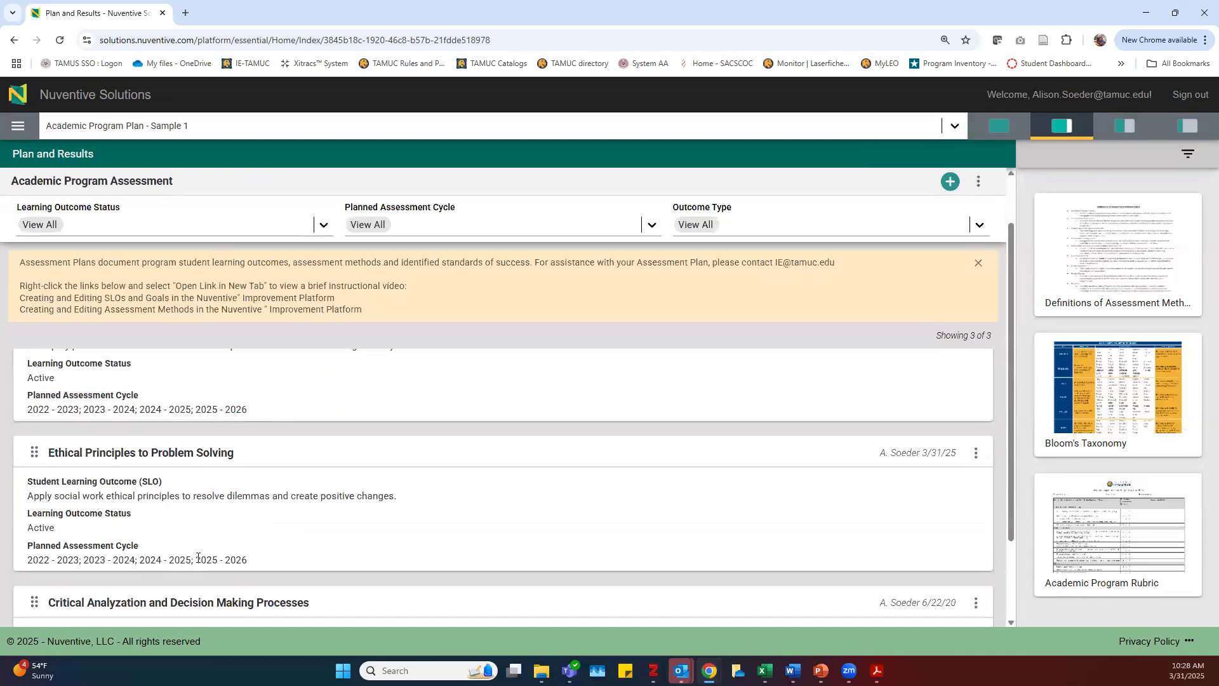
scroll(204, 495, up, 1)
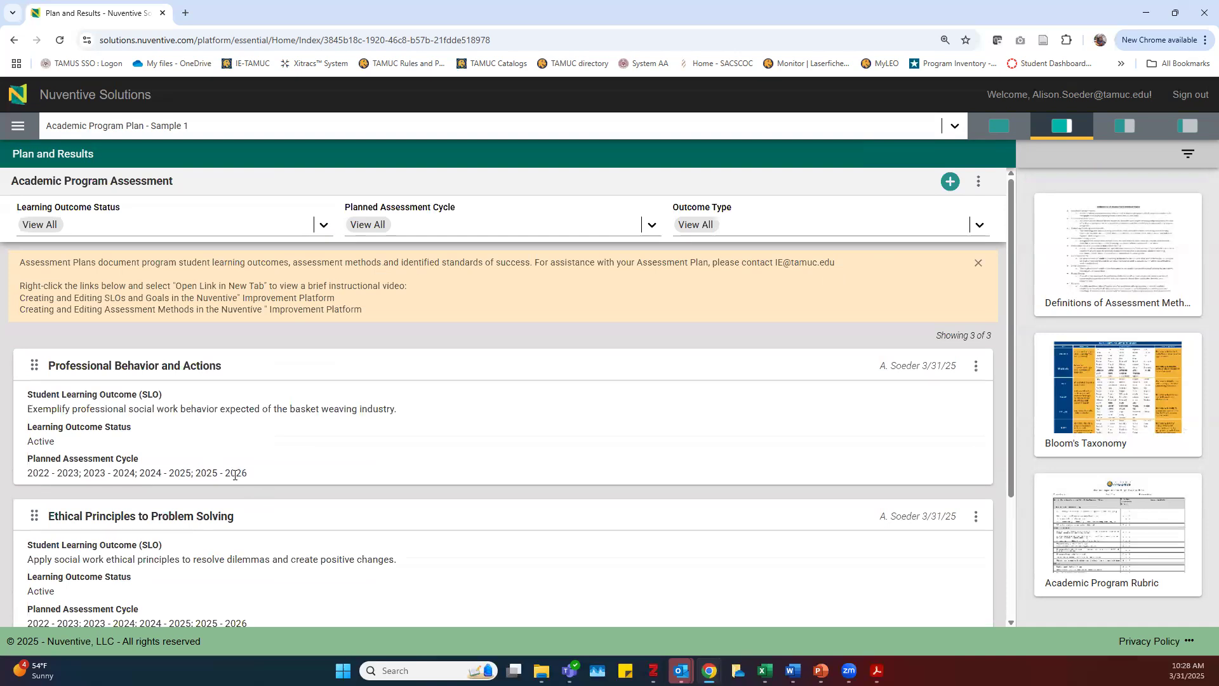
Open Critical Analyzation and Decision Making Processes and set its Learning Outcome Status to Phased Out
scroll(234, 475, down, 3)
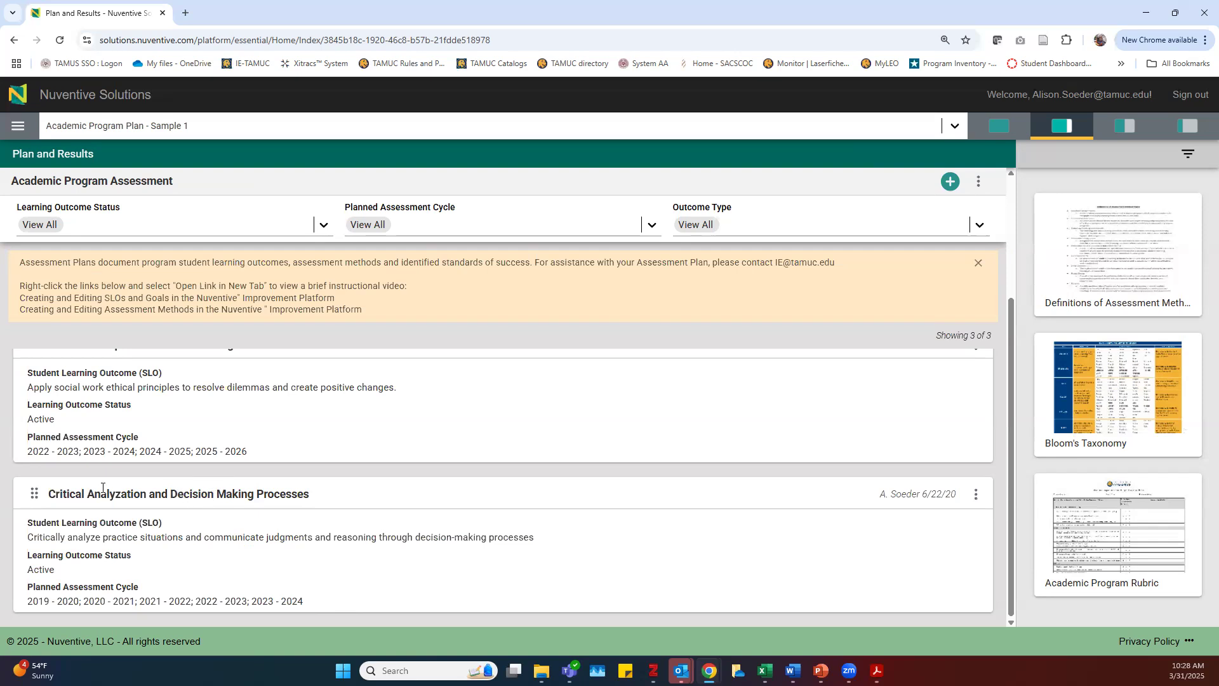
click(206, 493)
click(985, 216)
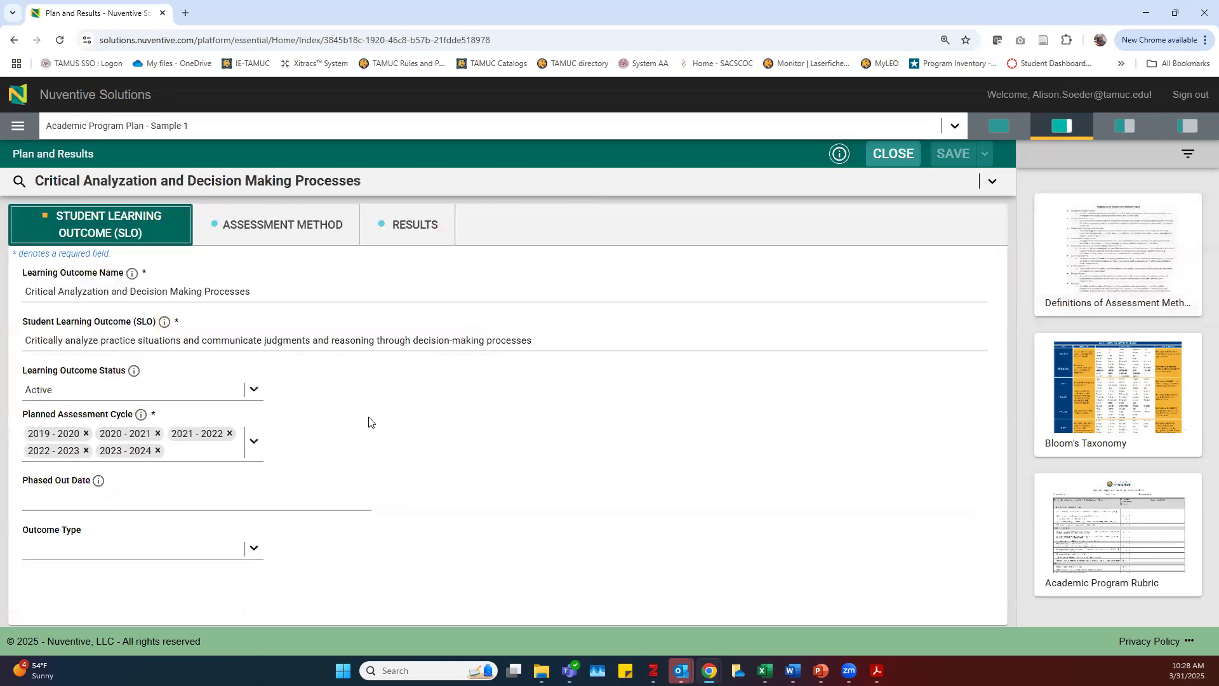
click(70, 395)
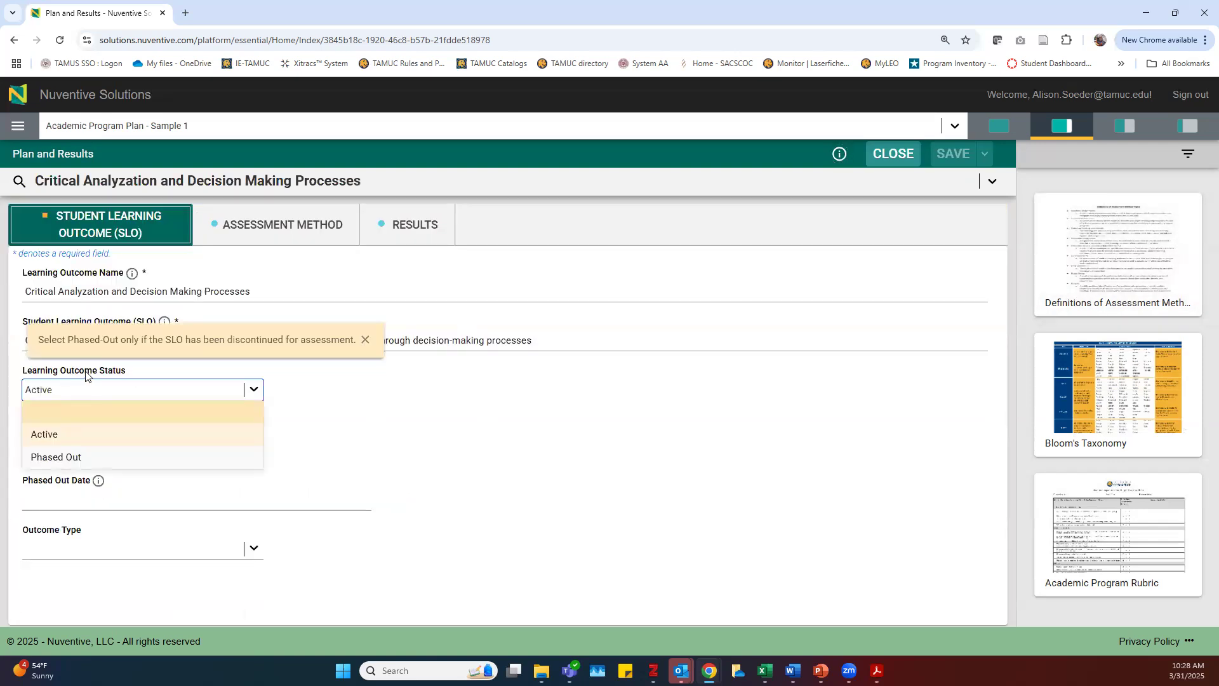
click(69, 457)
Set the Phased Out Date of this outcome to 01/31/2025 and save the outcome
click(69, 499)
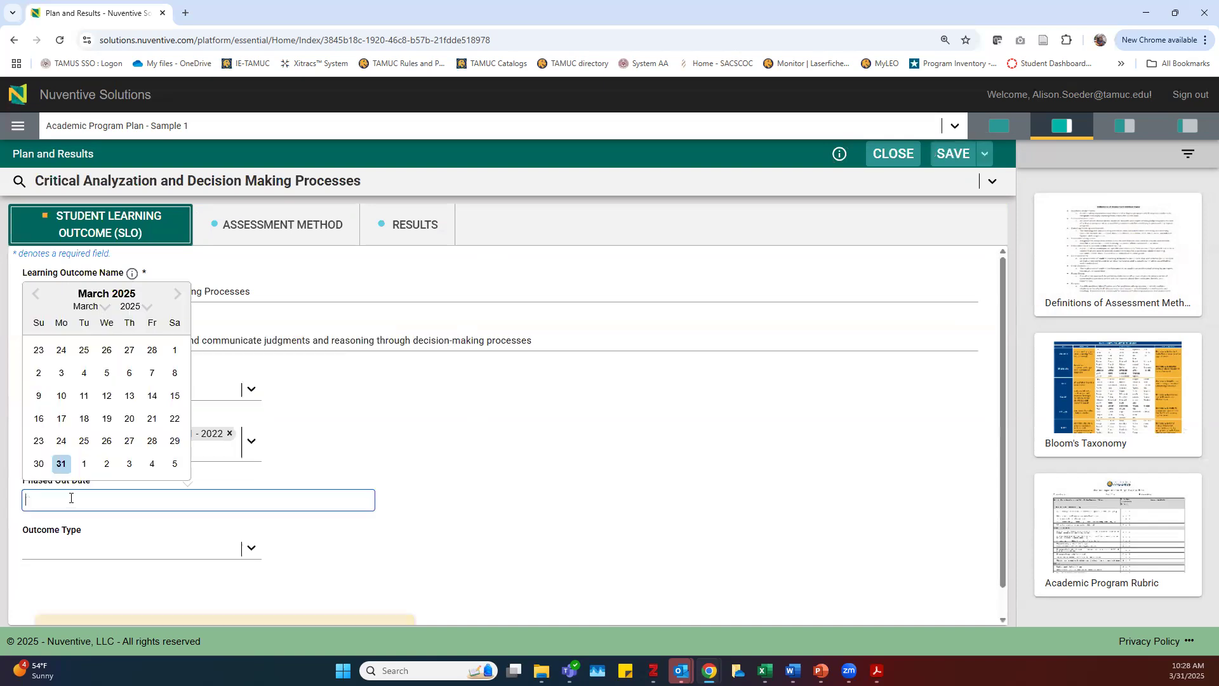
click(61, 464)
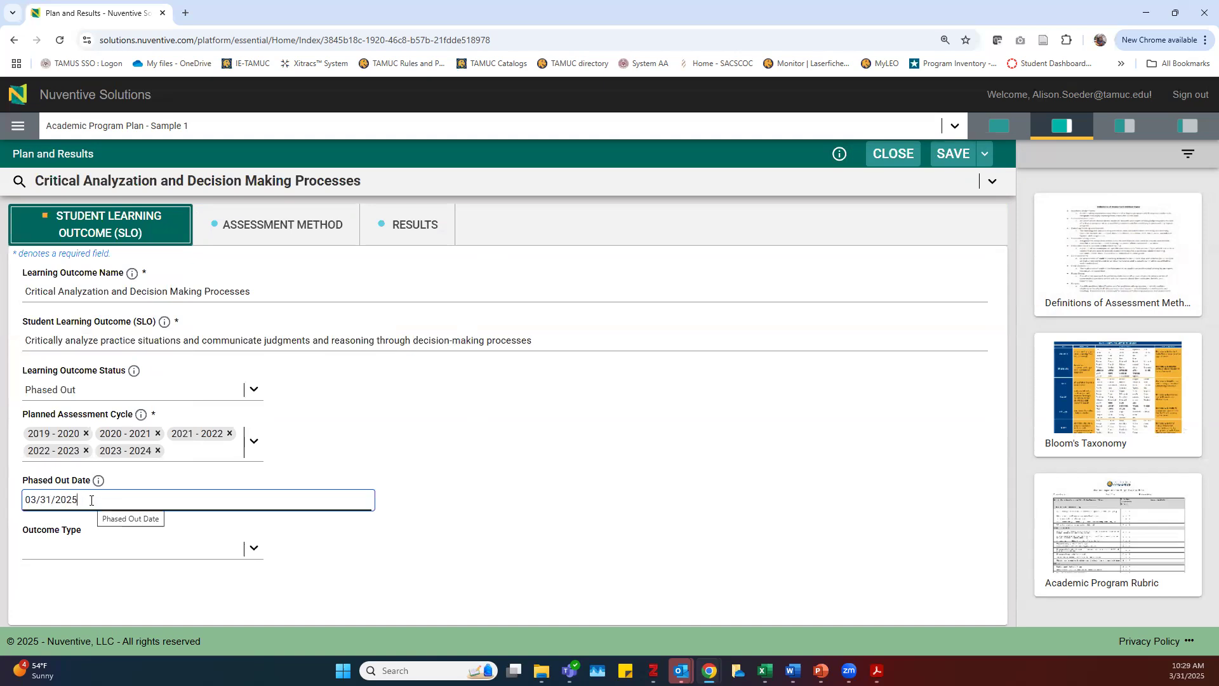
click(44, 491)
key(Left)
key(Left)
key(BackSpace)
text(1)
click(949, 157)
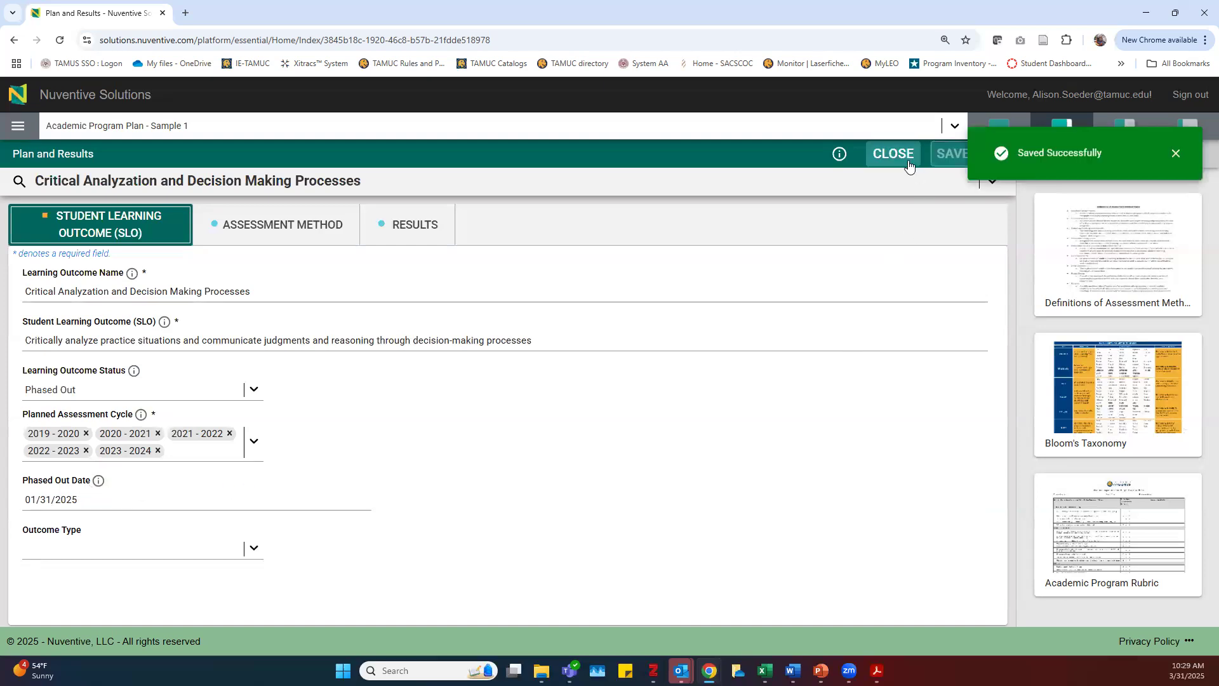
Review the status and planned assessment cycle of each learning outcome in the Academic Program Assessment list
scroll(259, 502, down, 2)
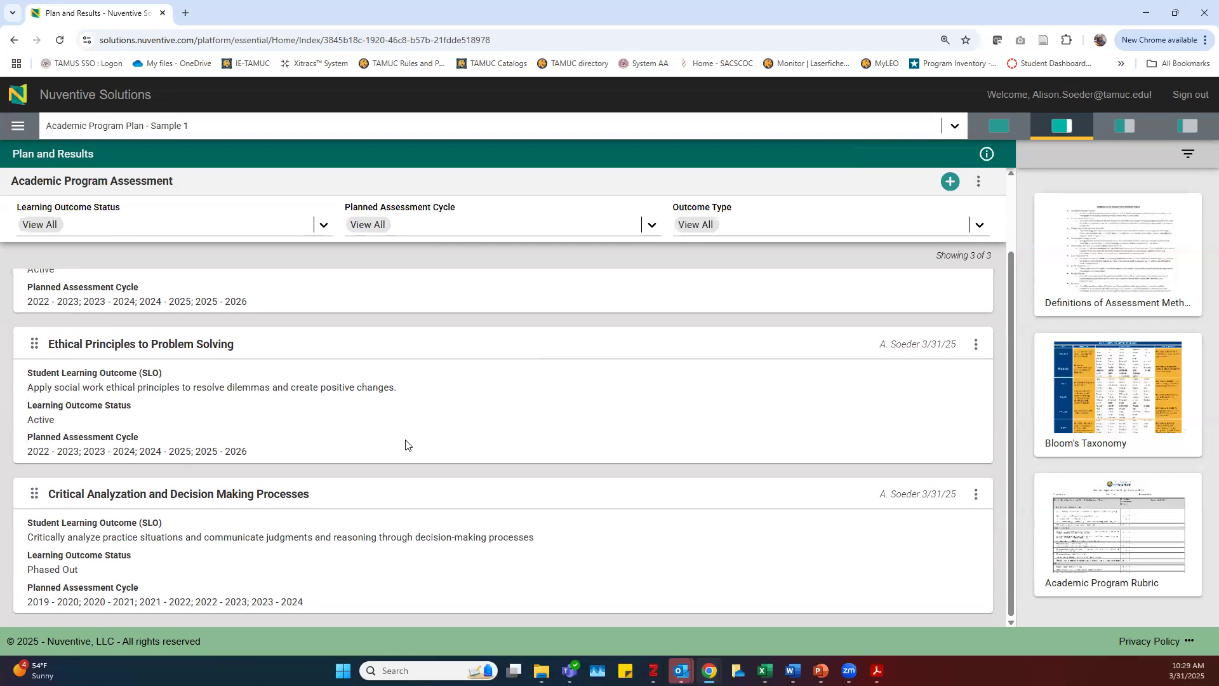
scroll(404, 448, up, 2)
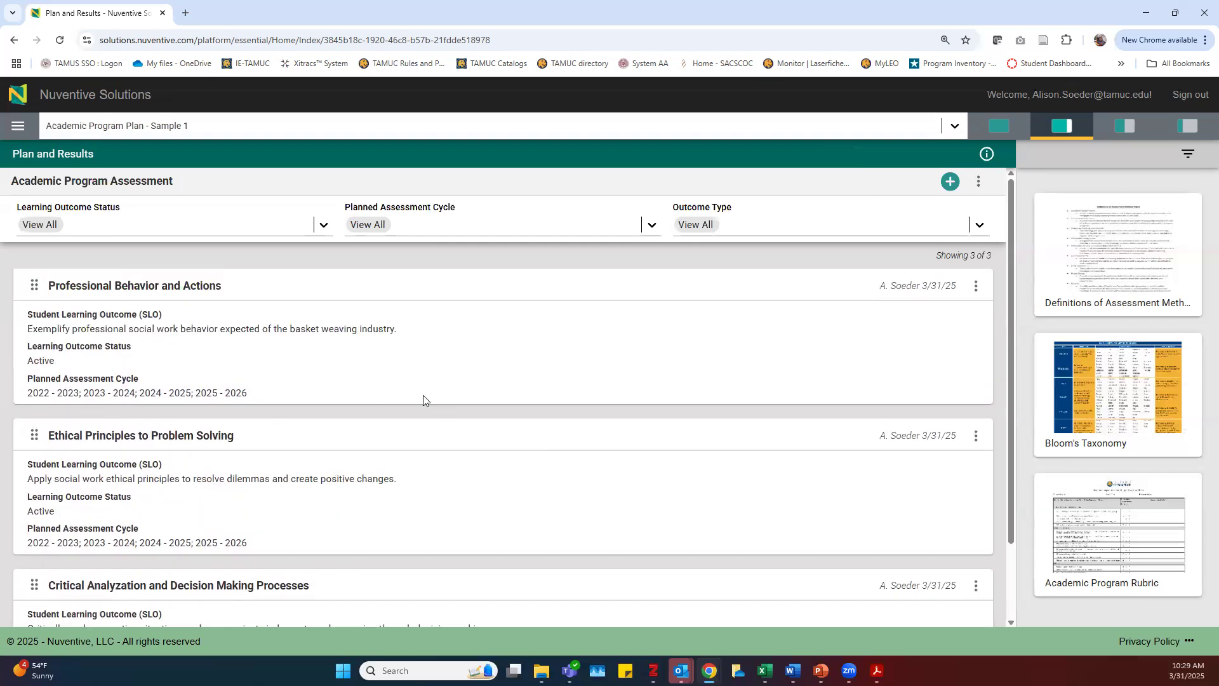
scroll(423, 399, down, 2)
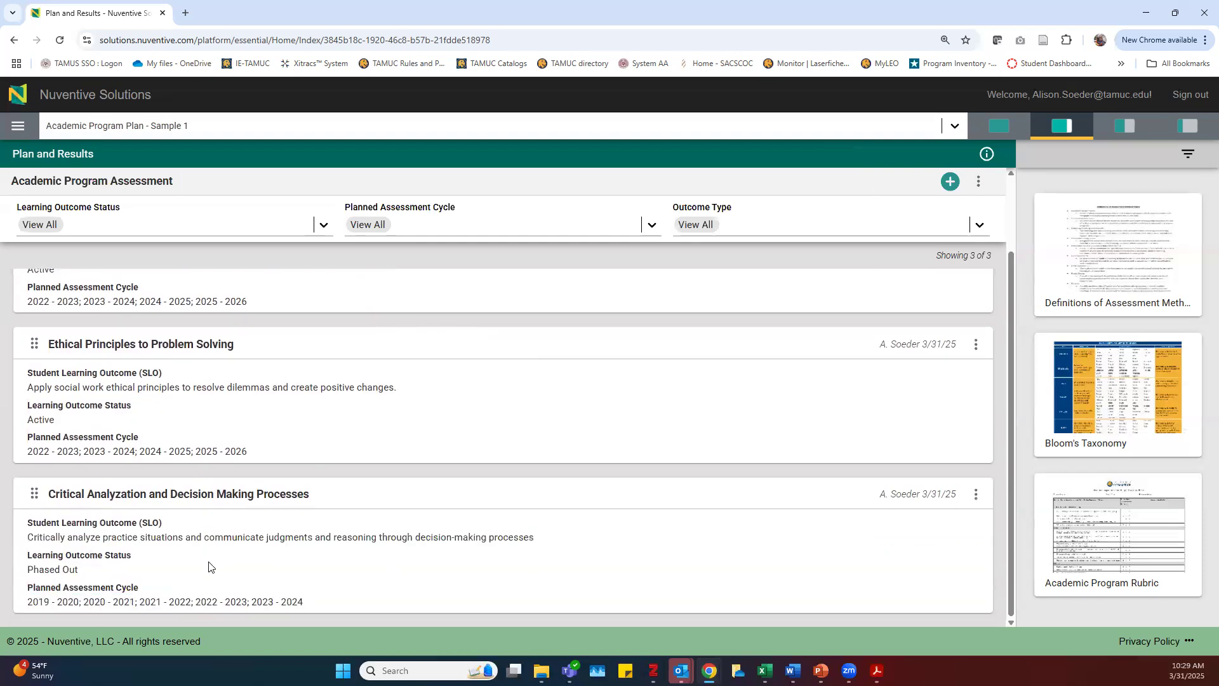
scroll(509, 470, up, 2)
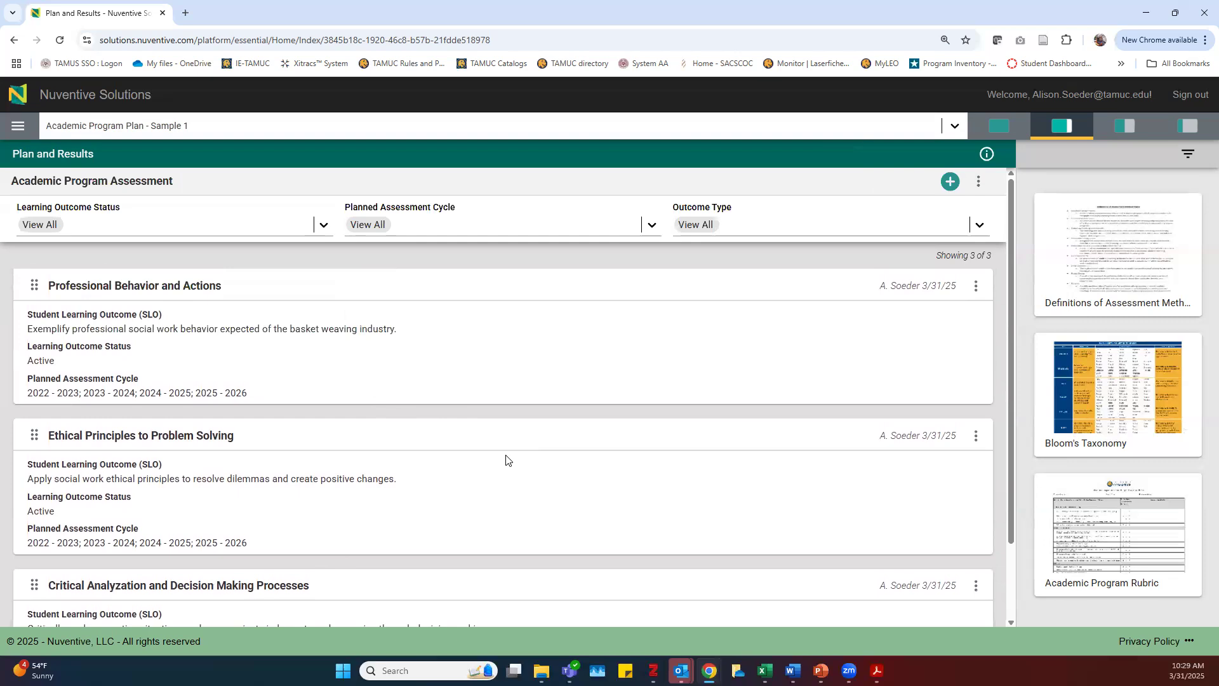
scroll(457, 489, down, 1)
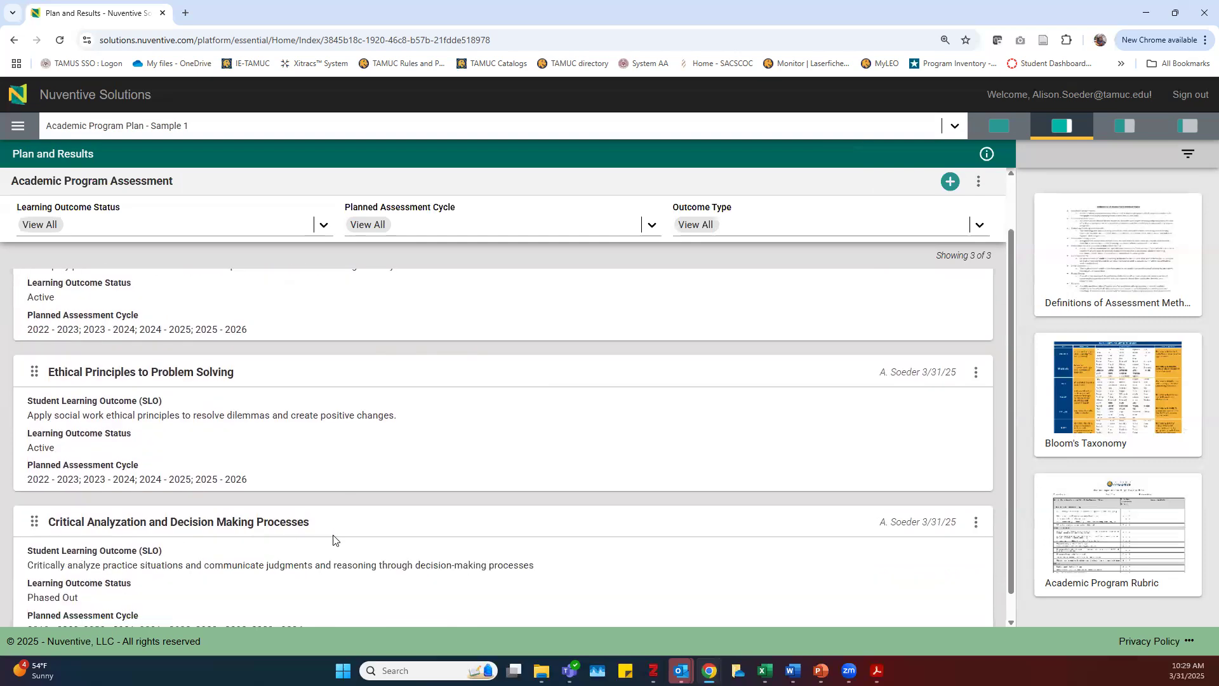
scroll(397, 520, up, 1)
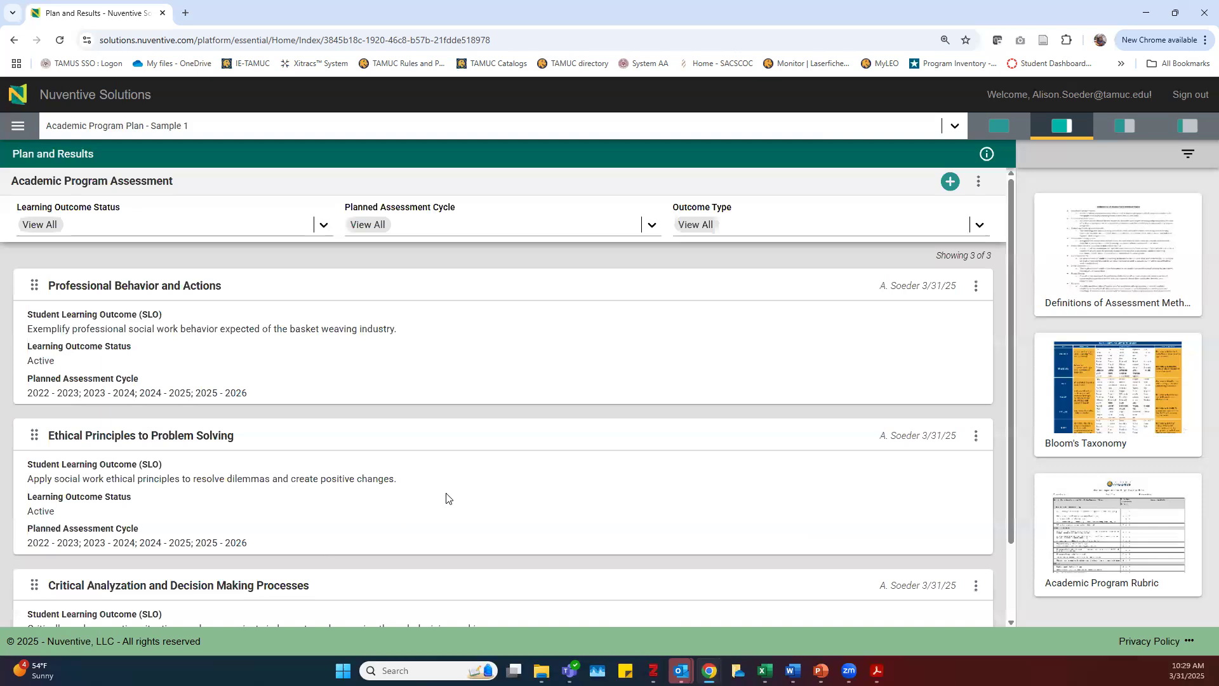
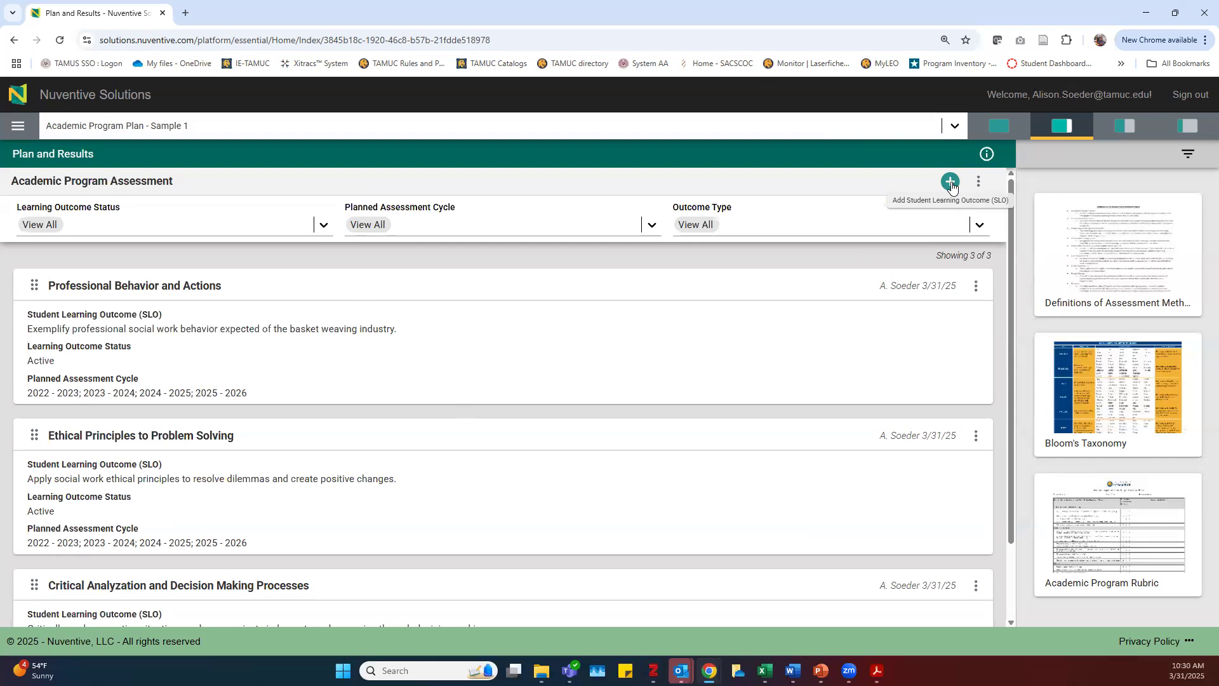
Start a new Student Learning Outcome named "Community Engagement and Communication"
click(951, 184)
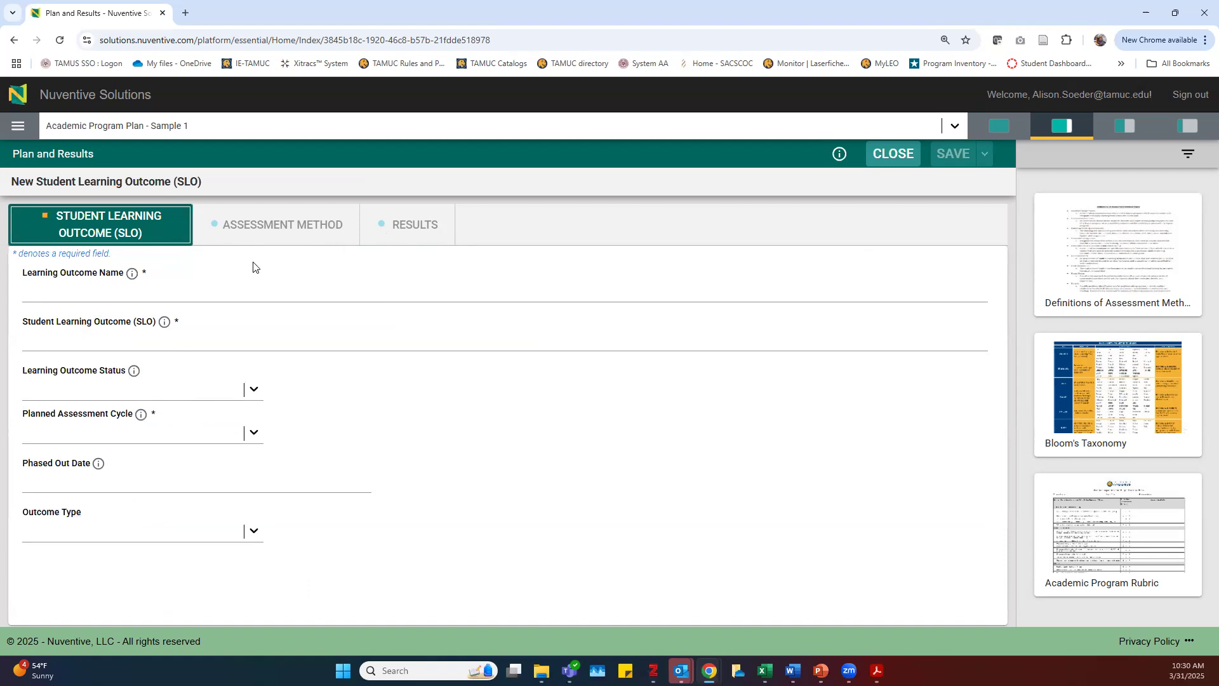
click(147, 291)
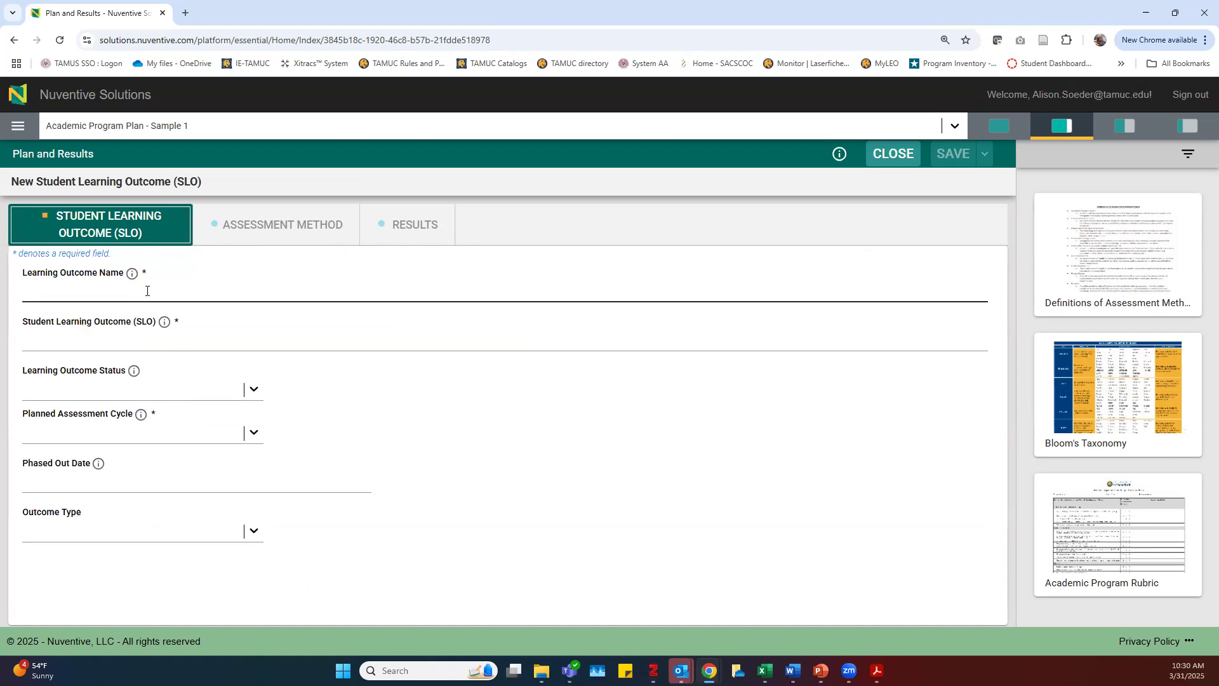
click(146, 292)
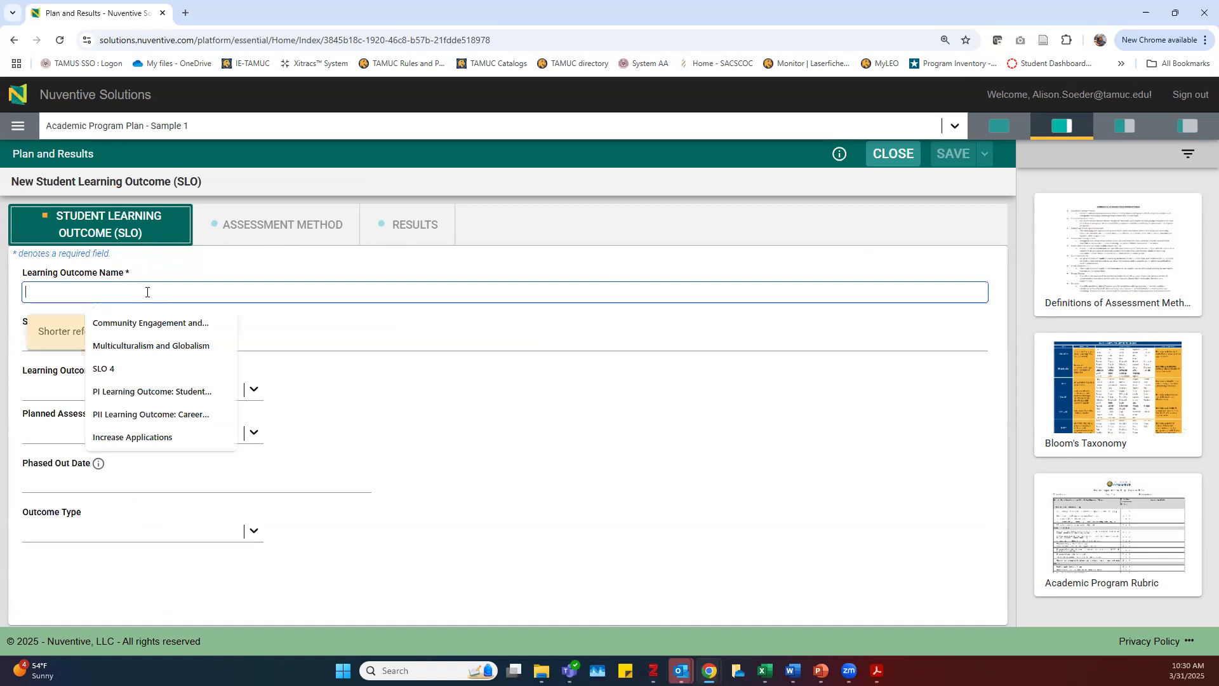
click(151, 324)
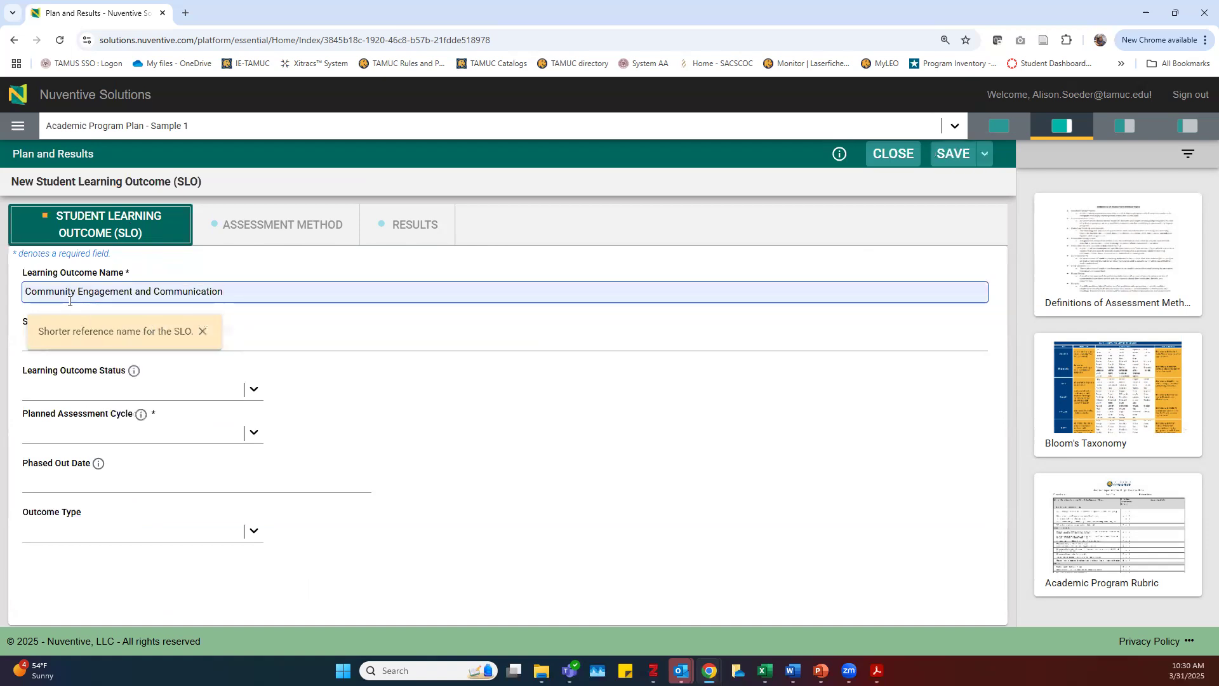
click(202, 331)
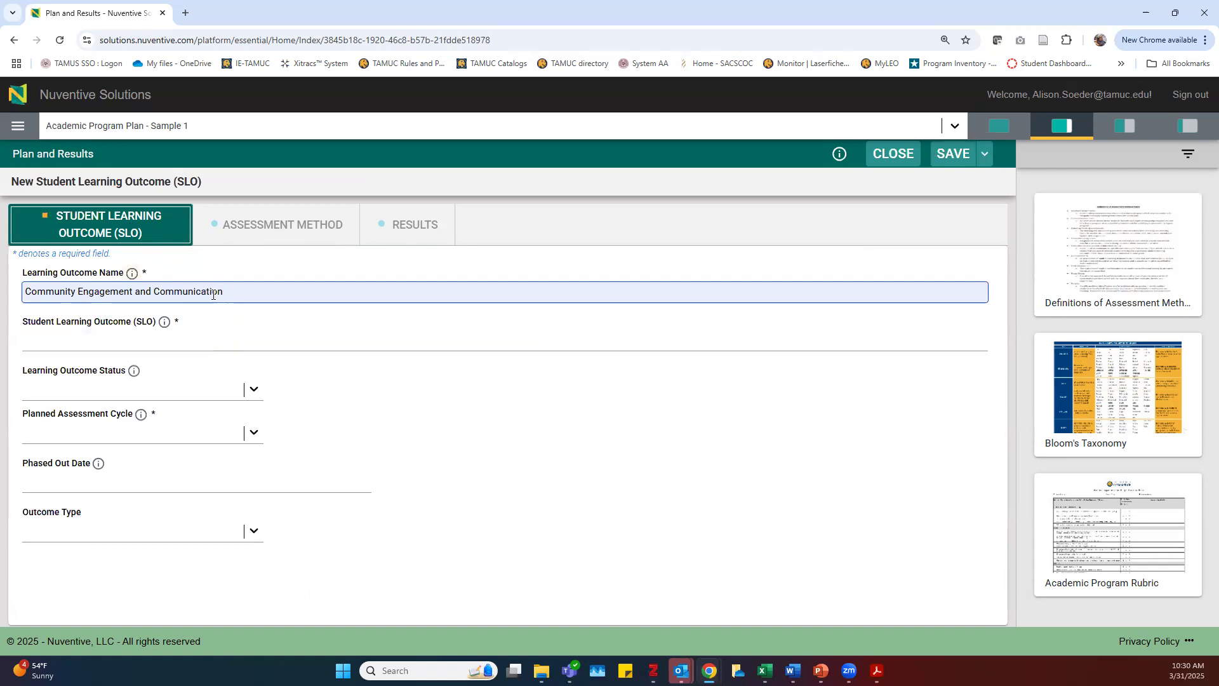
Enter the Student Learning Outcome statement "Graduating students will be able to demonstrate written and verbal communication skills consistent with industry standards"
click(191, 336)
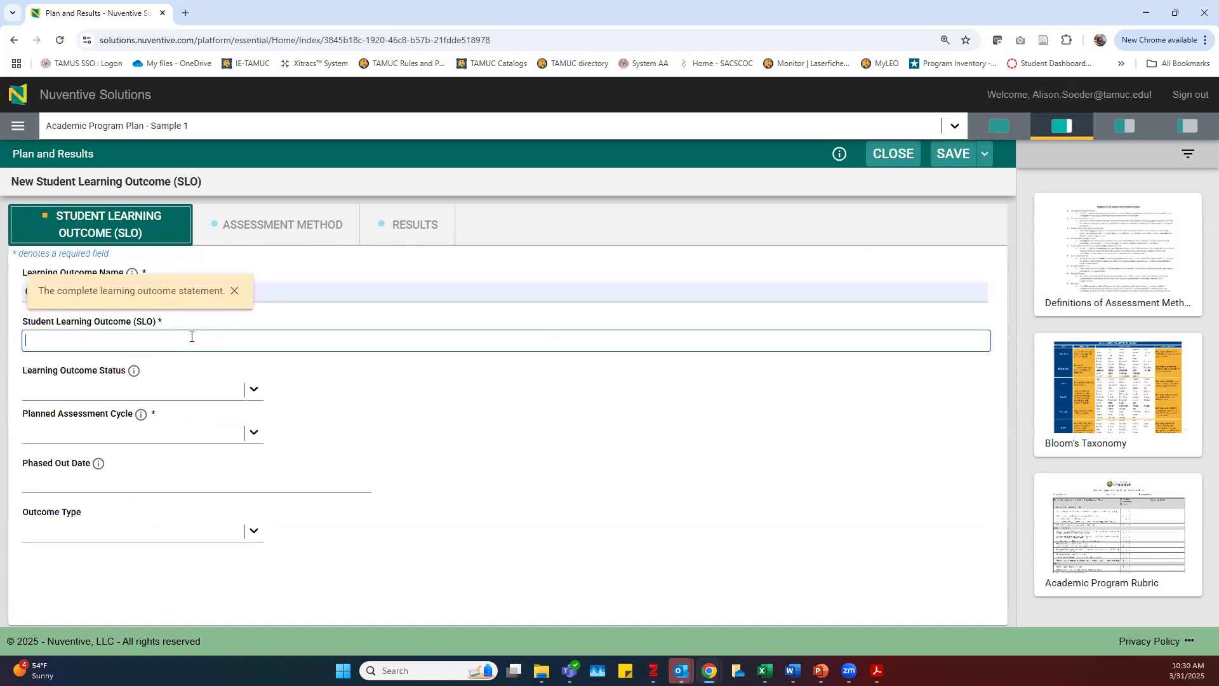
text(FG)
text(Graduating students)
text( will be able t)
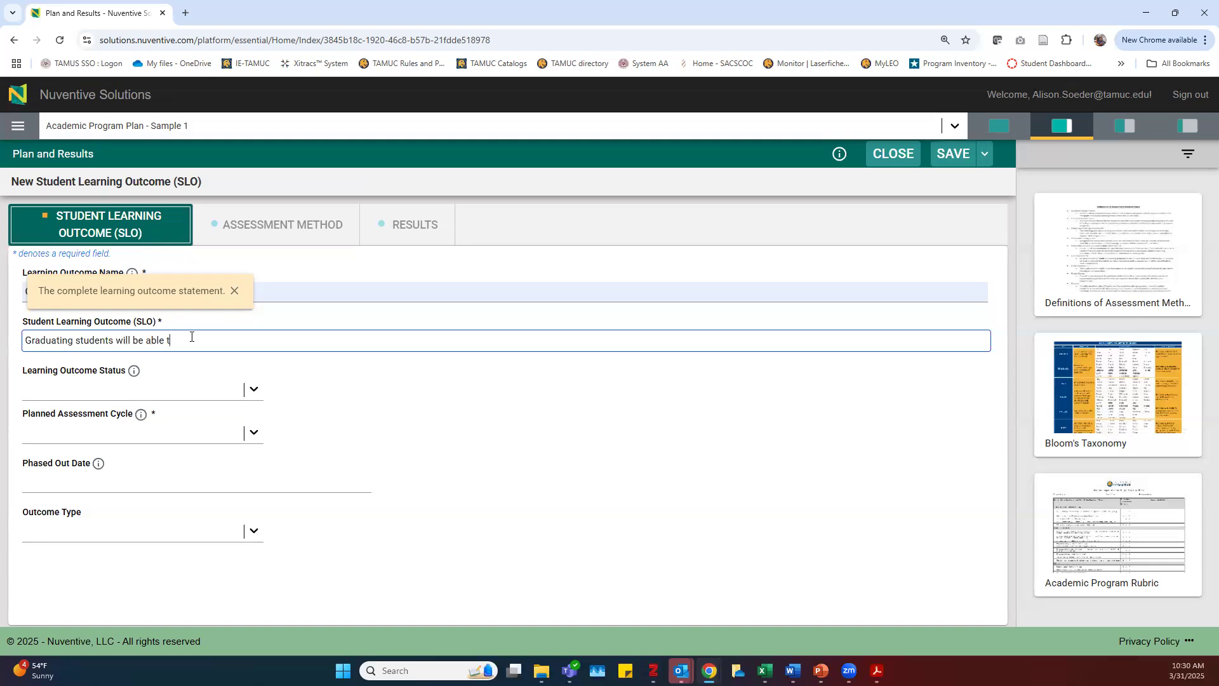
text(o demonstrate writtena nd verbal comm)
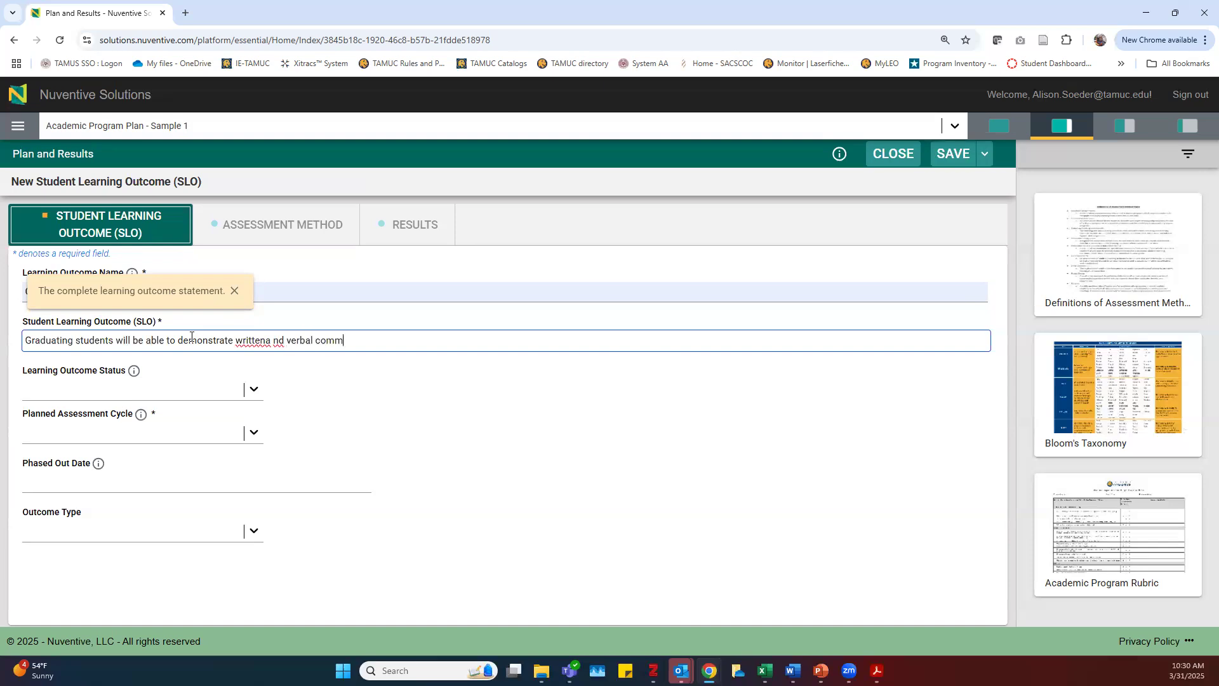
text(unication skills consistent with )
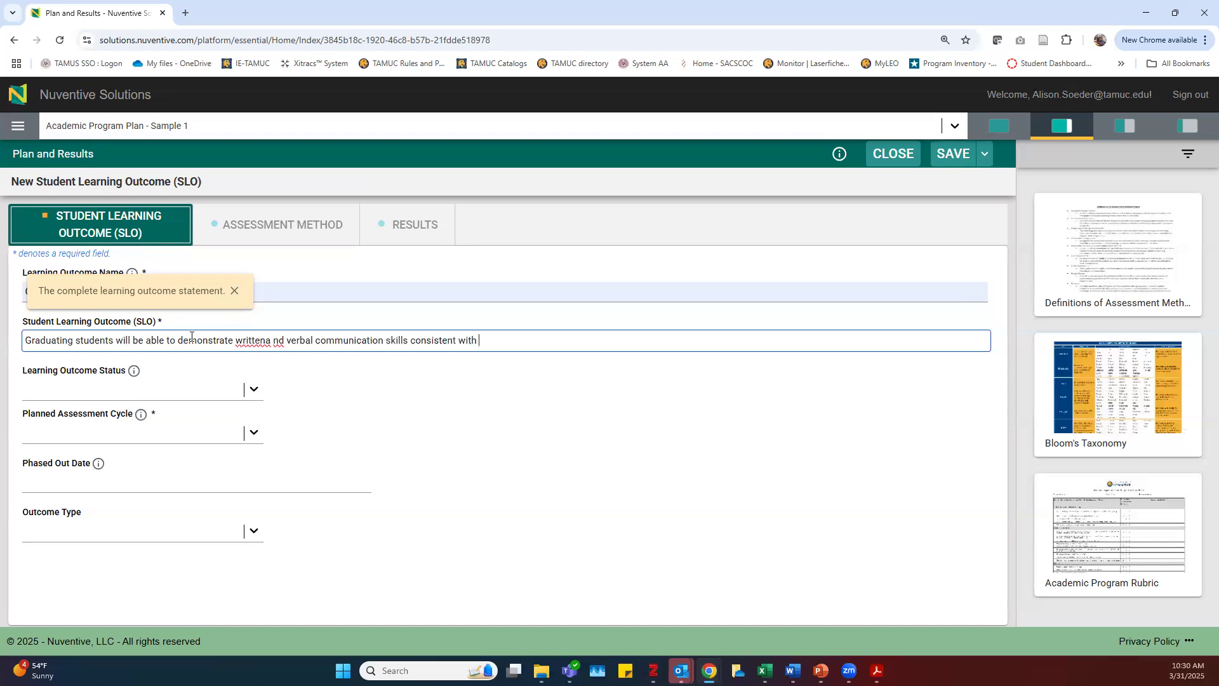
text(industry atandards)
Correct the misspelled words in the outcome statement so they read "standards" and "written and"
right_click(527, 341)
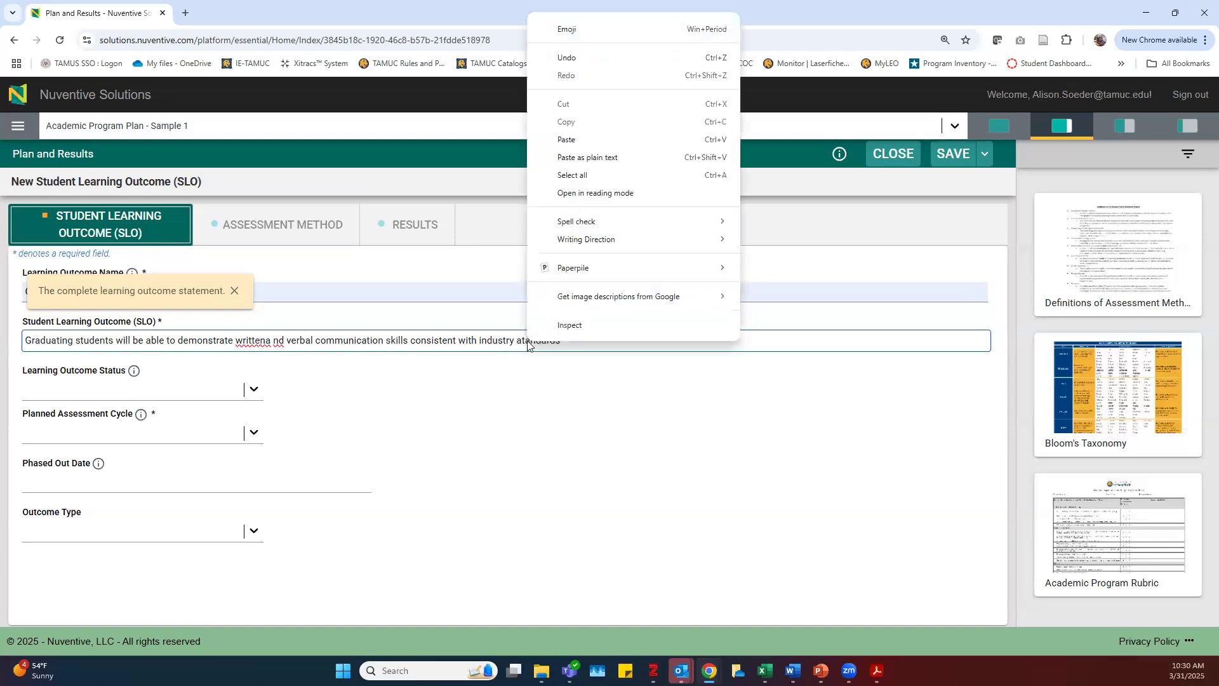
click(537, 379)
right_click(539, 343)
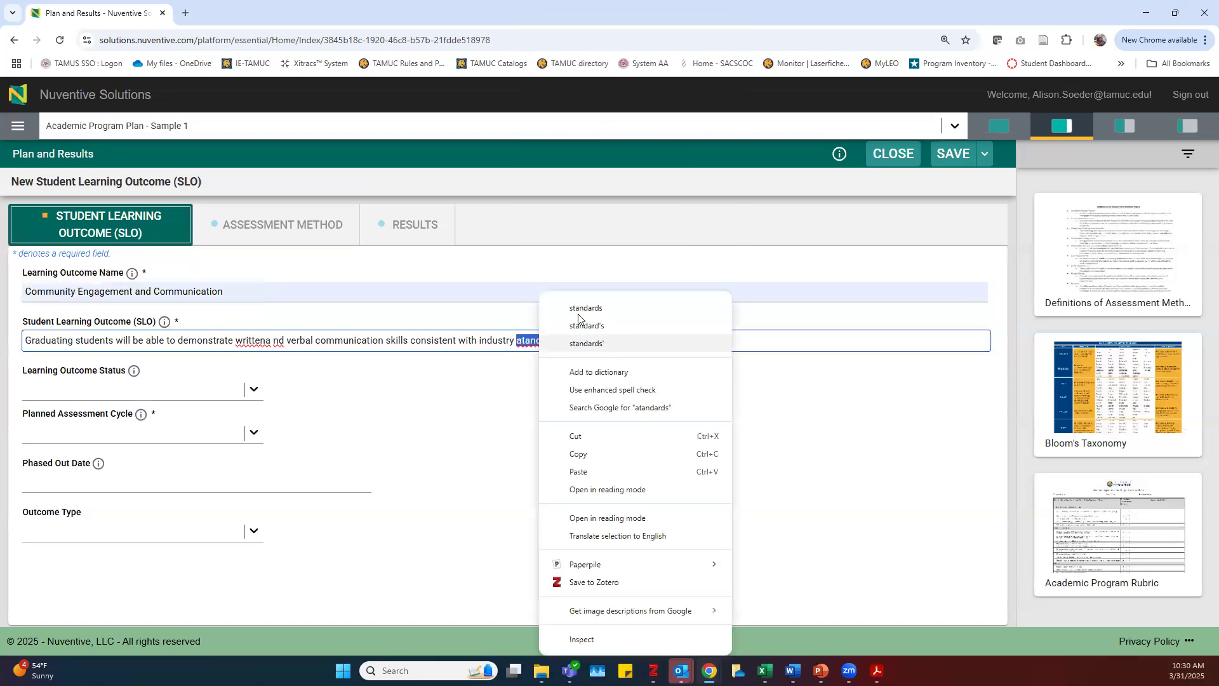
click(580, 311)
double_click(265, 346)
right_click(265, 347)
click(270, 344)
text(n)
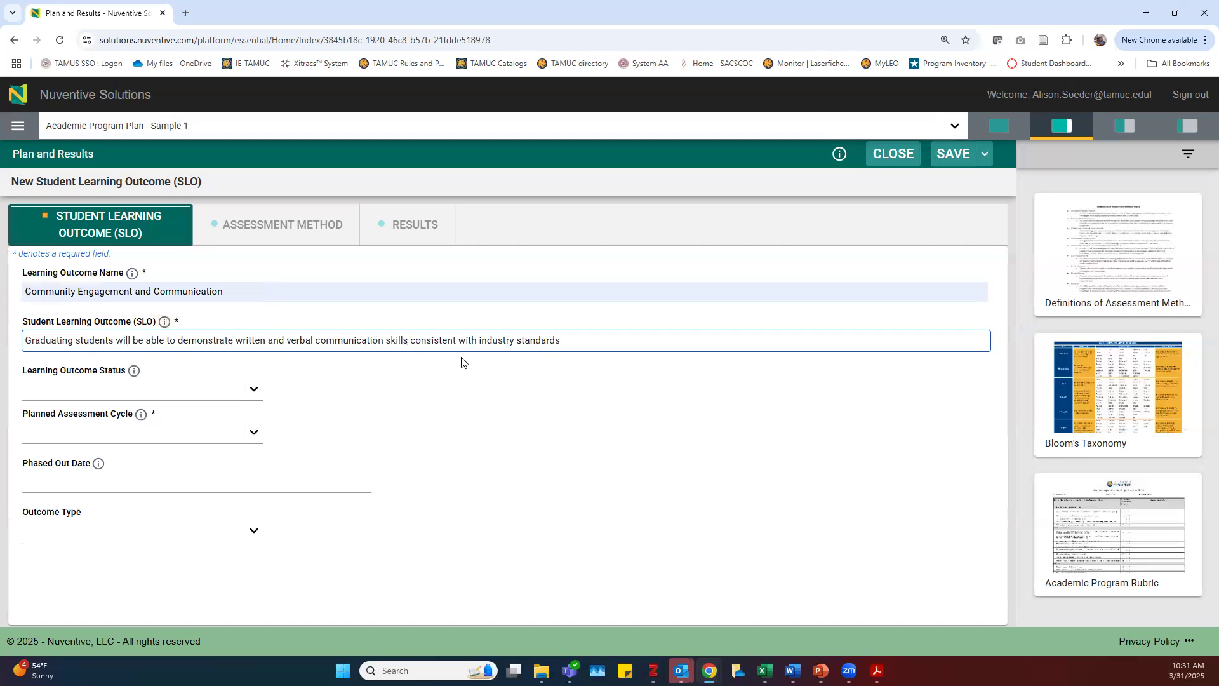
Set the Learning Outcome Status to Active and the Planned Assessment Cycle to 2025 - 2026, 2026 - 2027 and 2027 - 2028
click(247, 389)
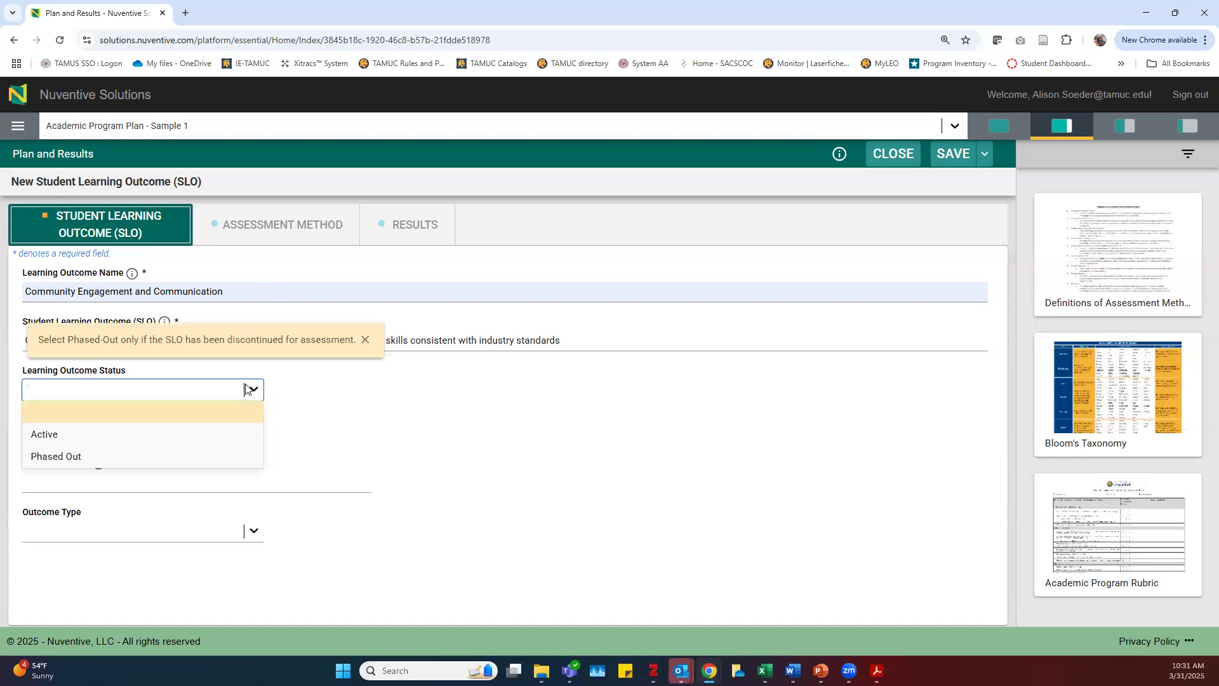
click(138, 432)
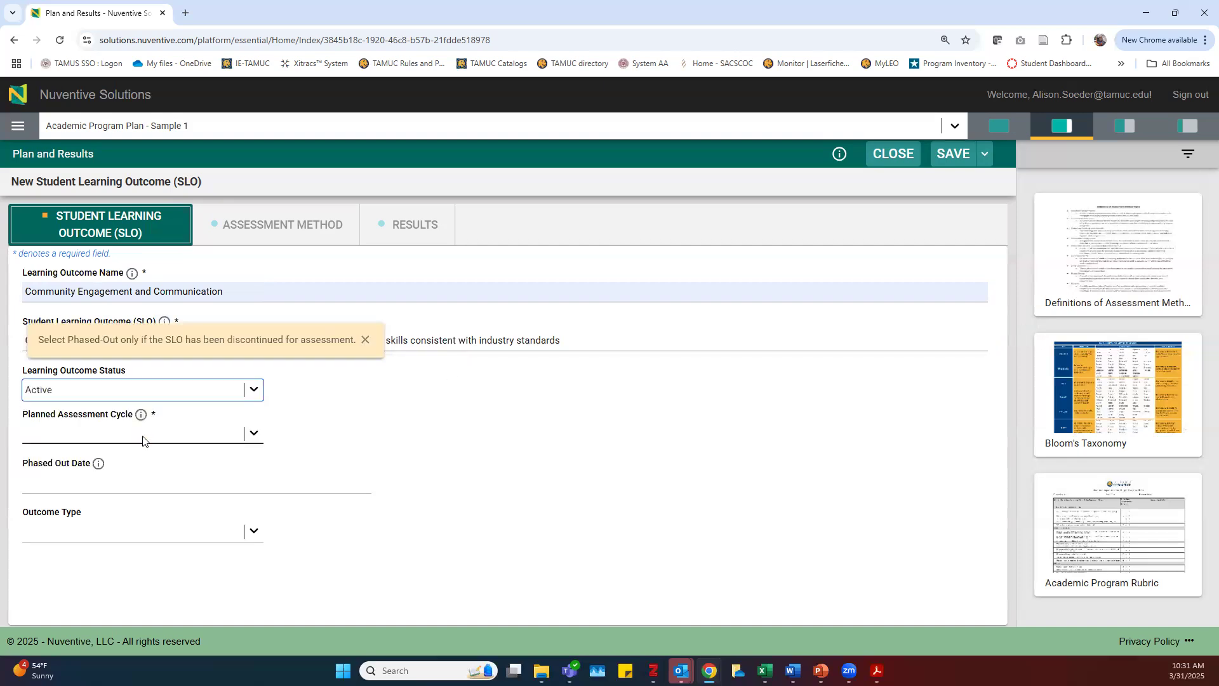
click(140, 435)
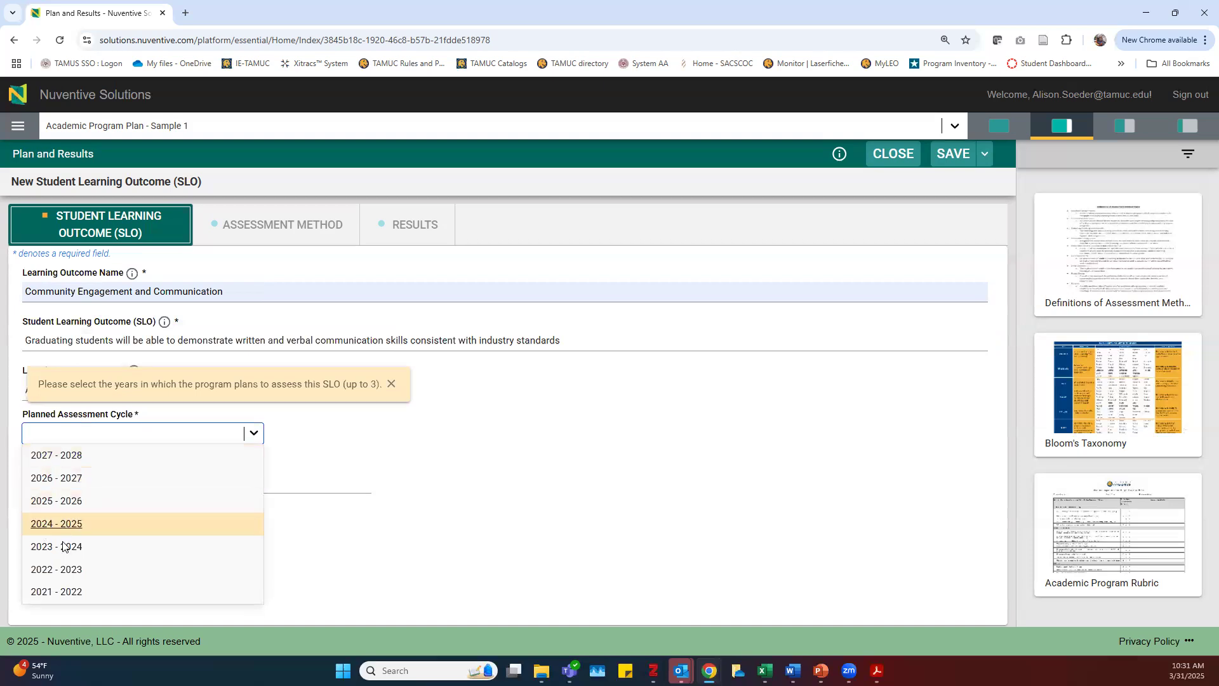
click(103, 500)
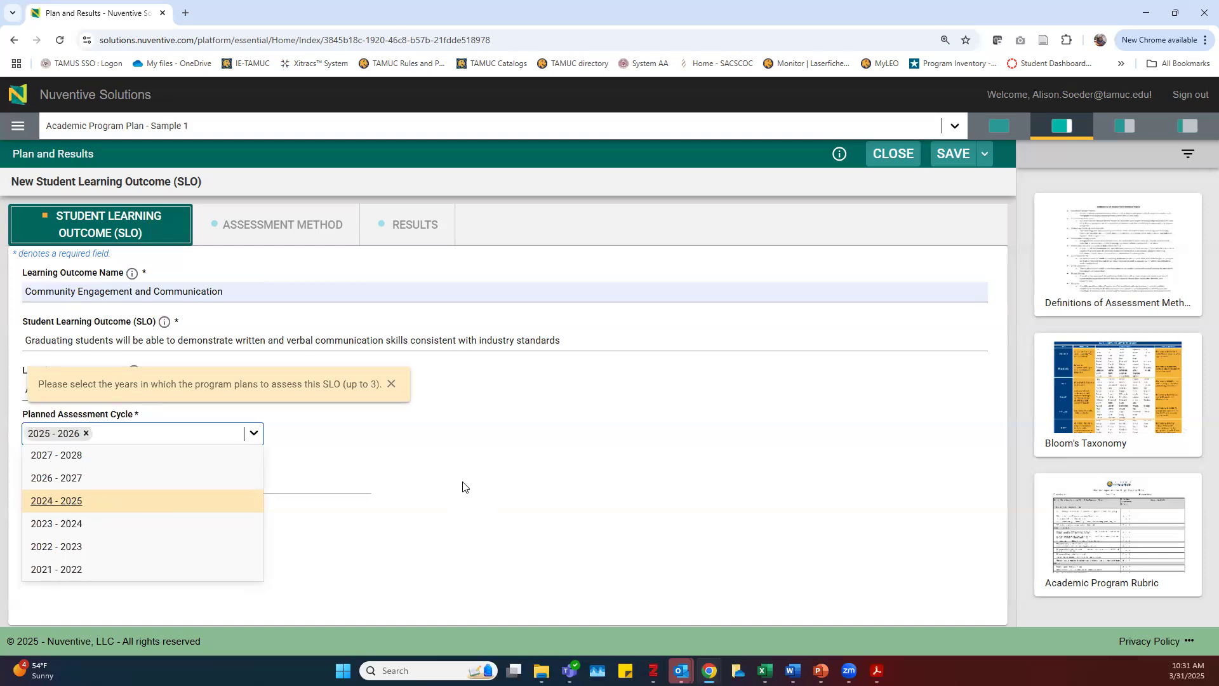
click(270, 443)
click(252, 435)
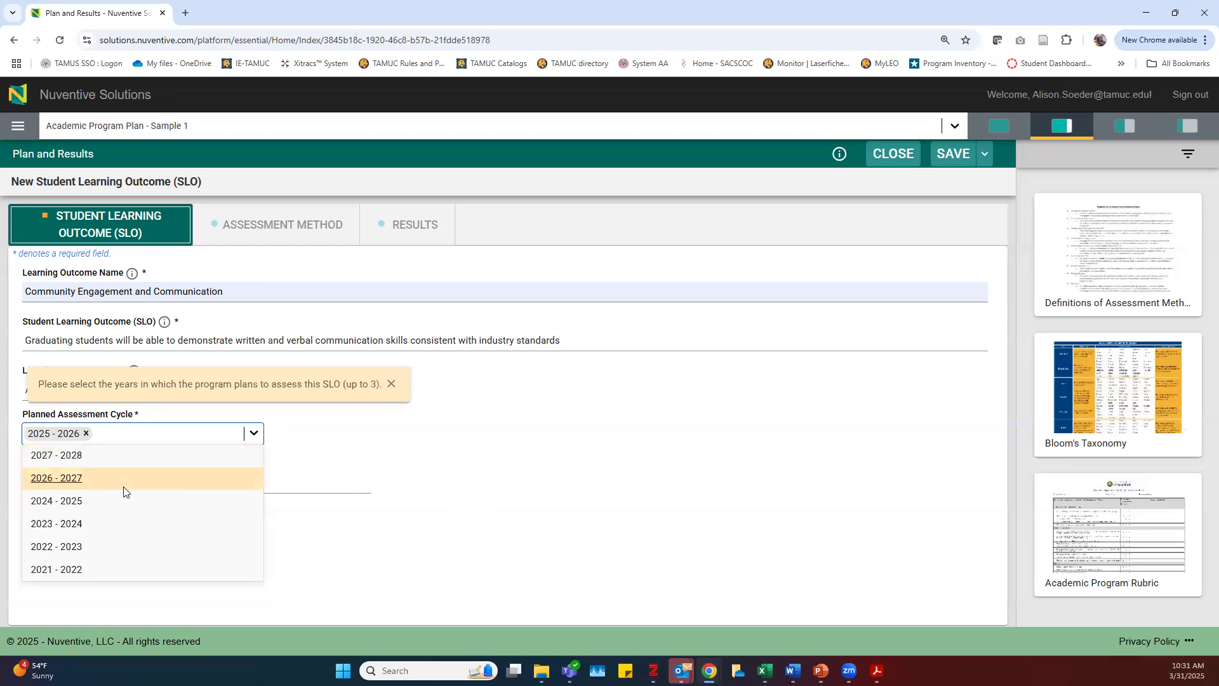
click(98, 480)
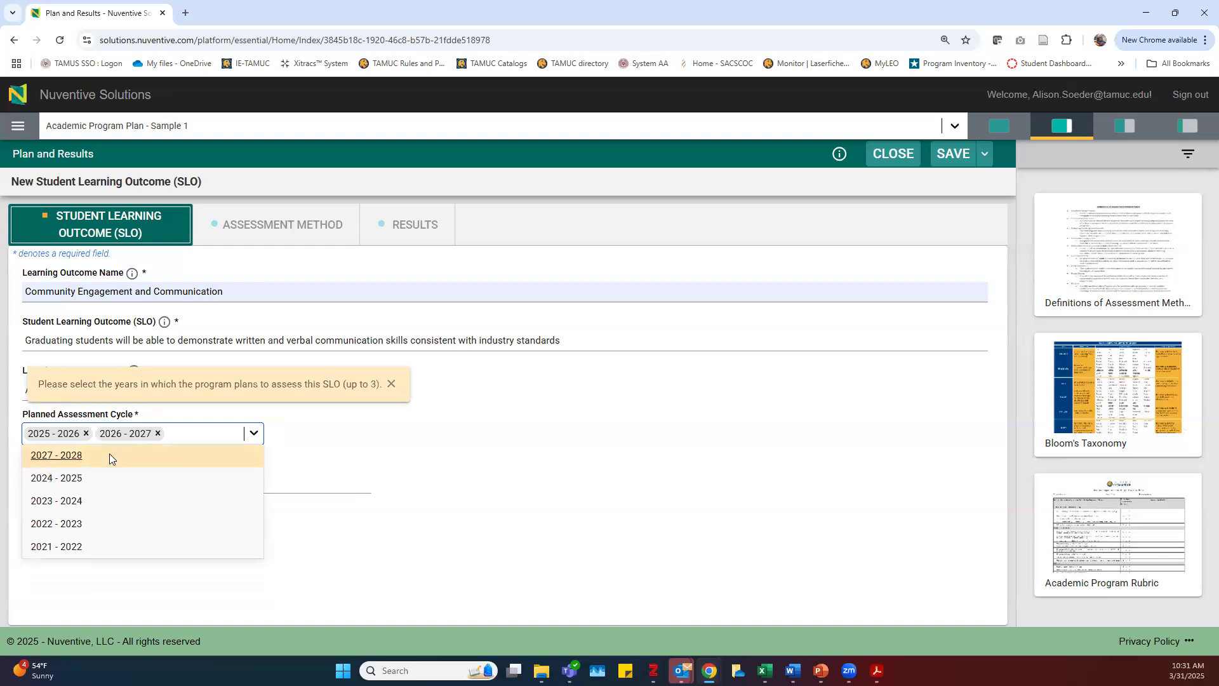
click(147, 455)
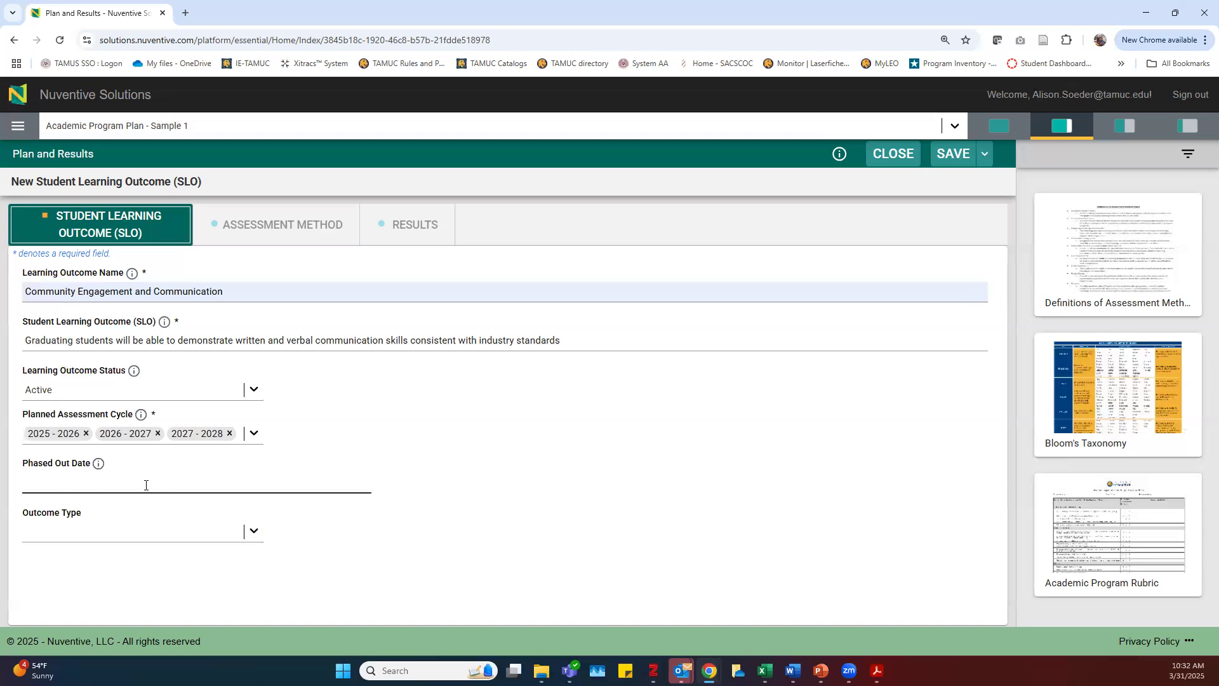
Set the Outcome Type to Student Learning Outcome and save the new outcome
click(143, 534)
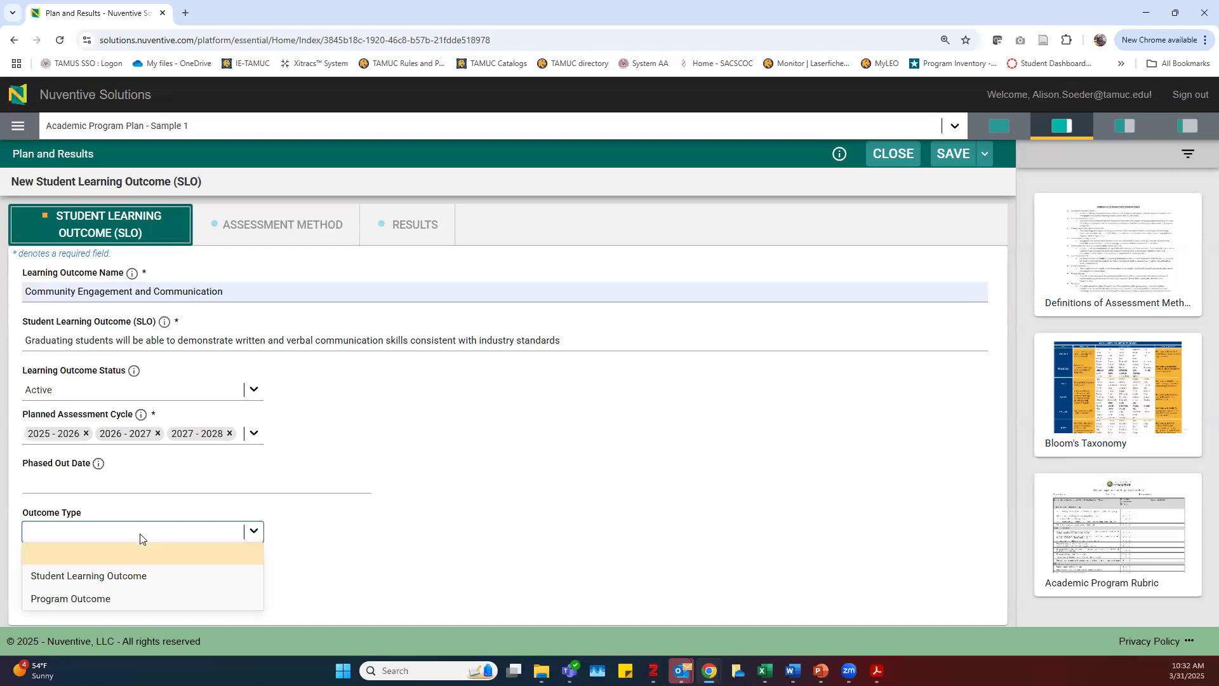
click(127, 578)
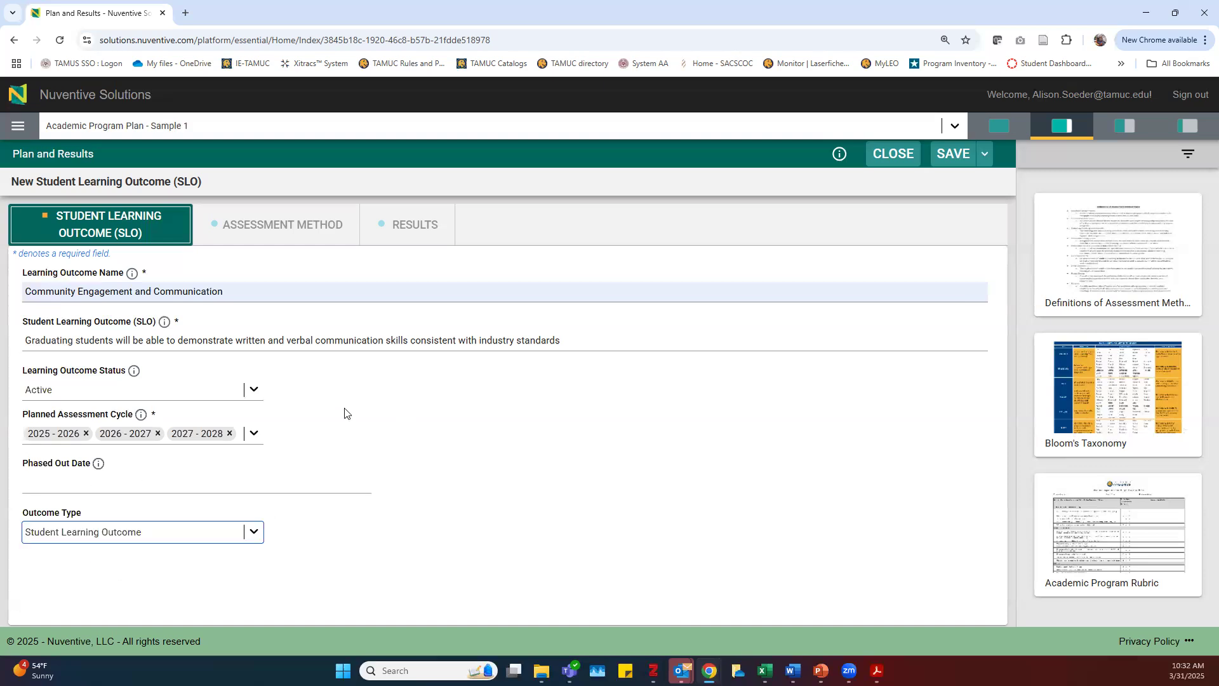
click(948, 155)
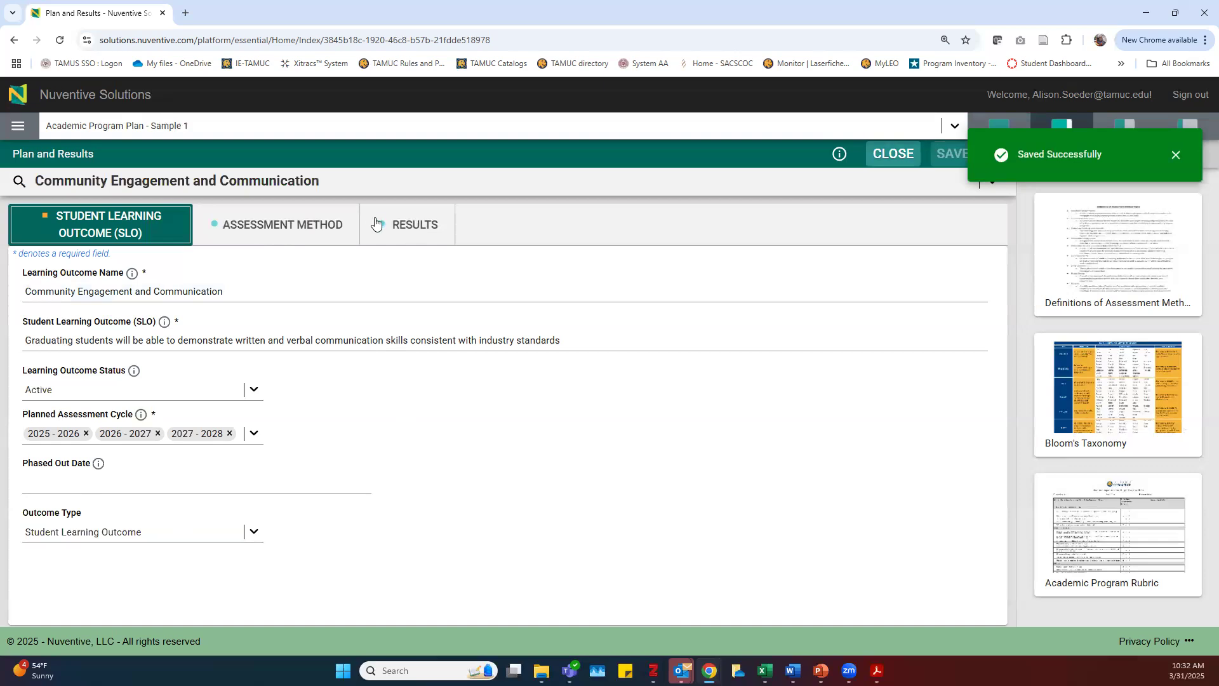
Add a new assessment method to Community Engagement and Communication and set its Assessment Method Status to Active
click(263, 228)
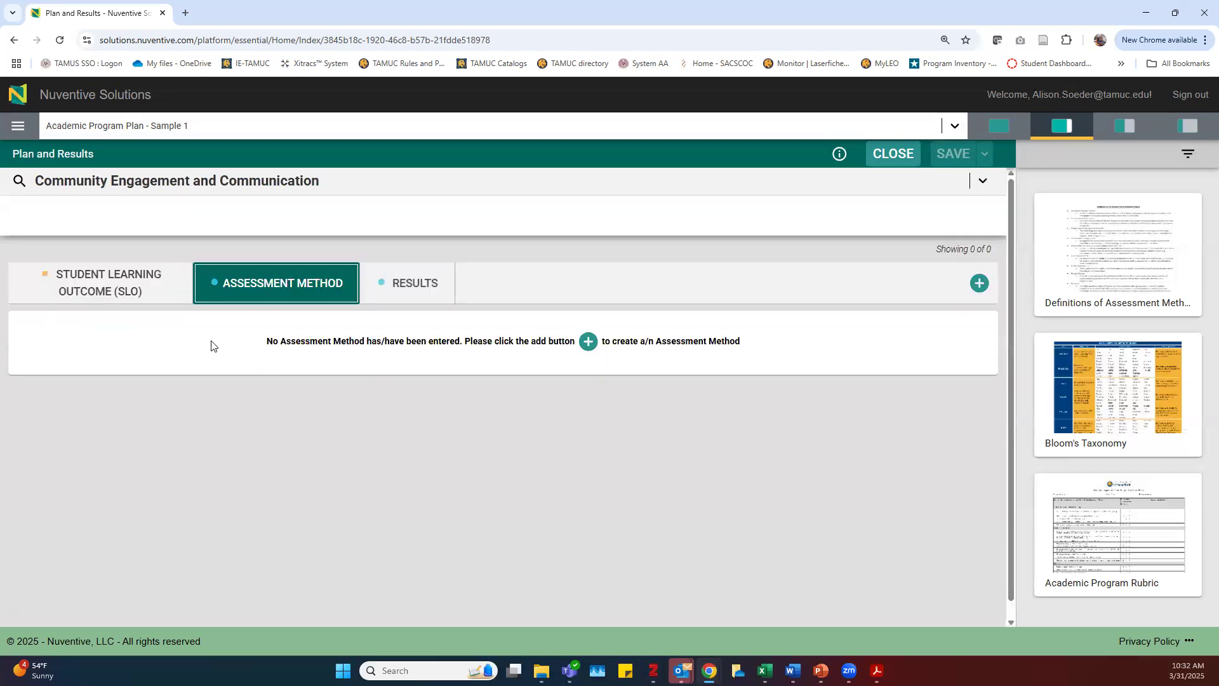
click(103, 271)
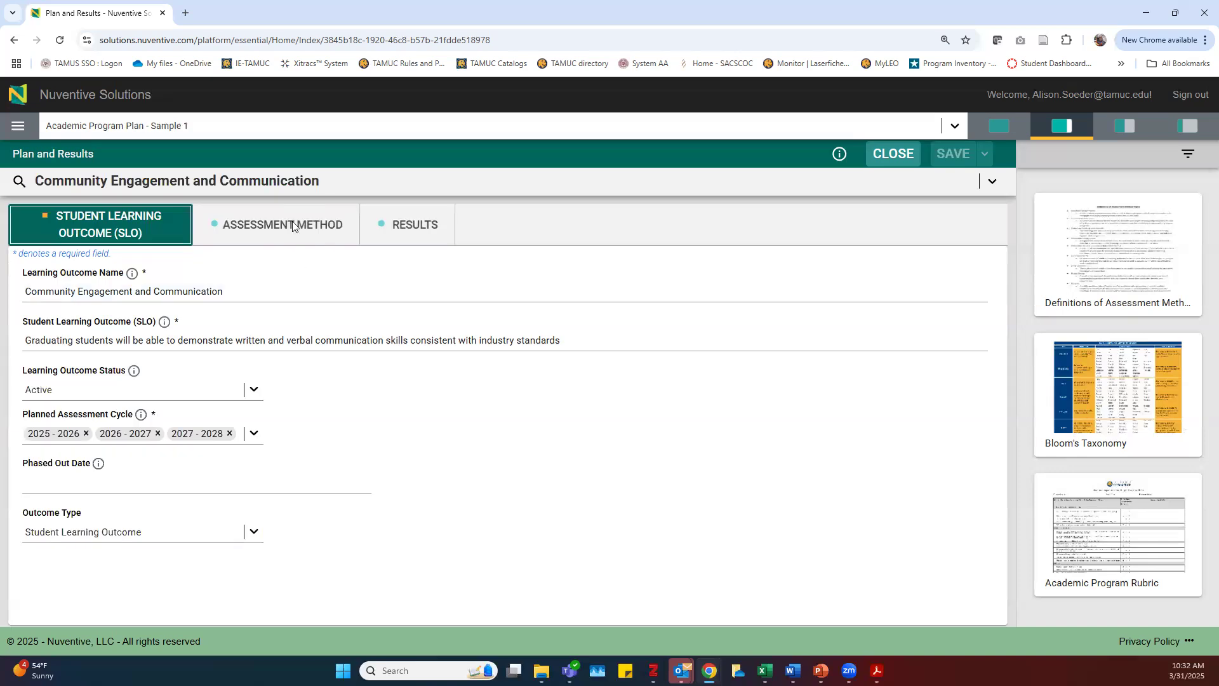
click(293, 226)
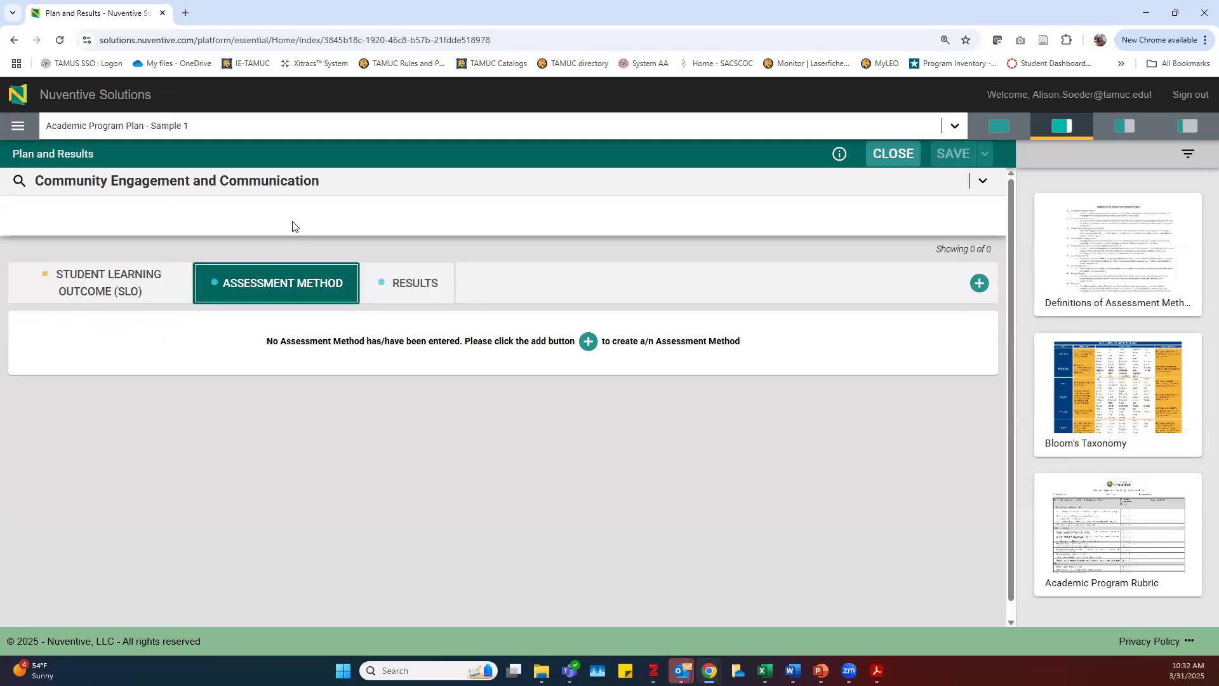
click(589, 342)
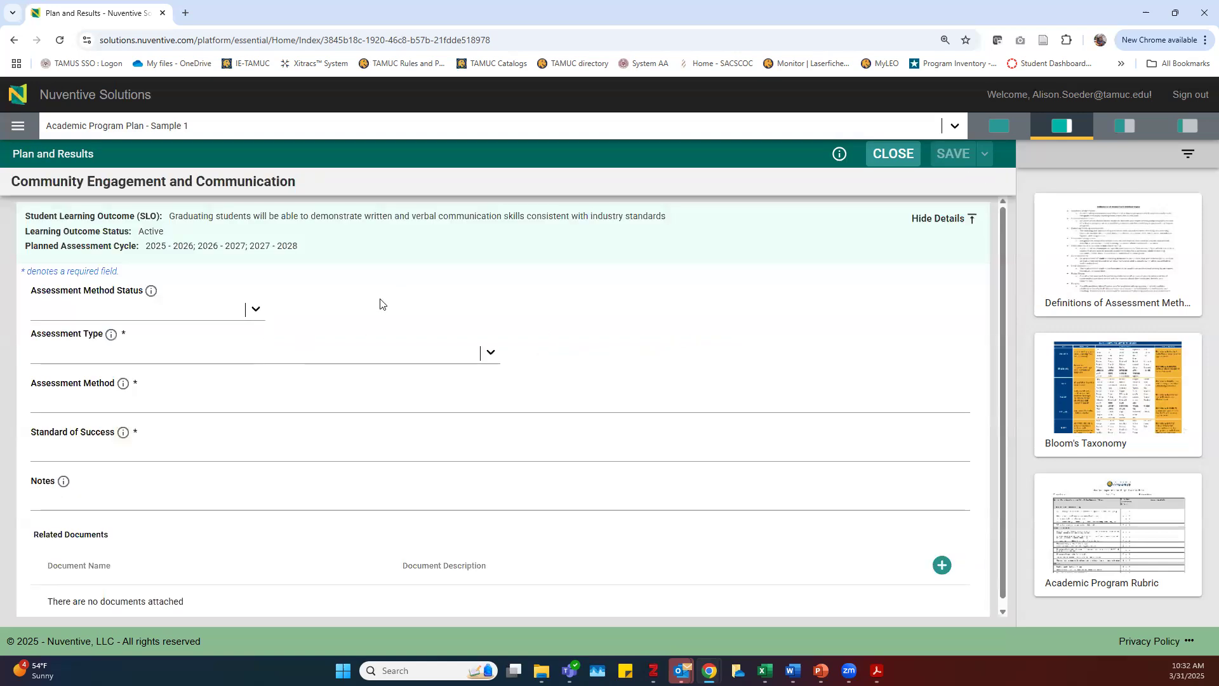
scroll(333, 331, down, 1)
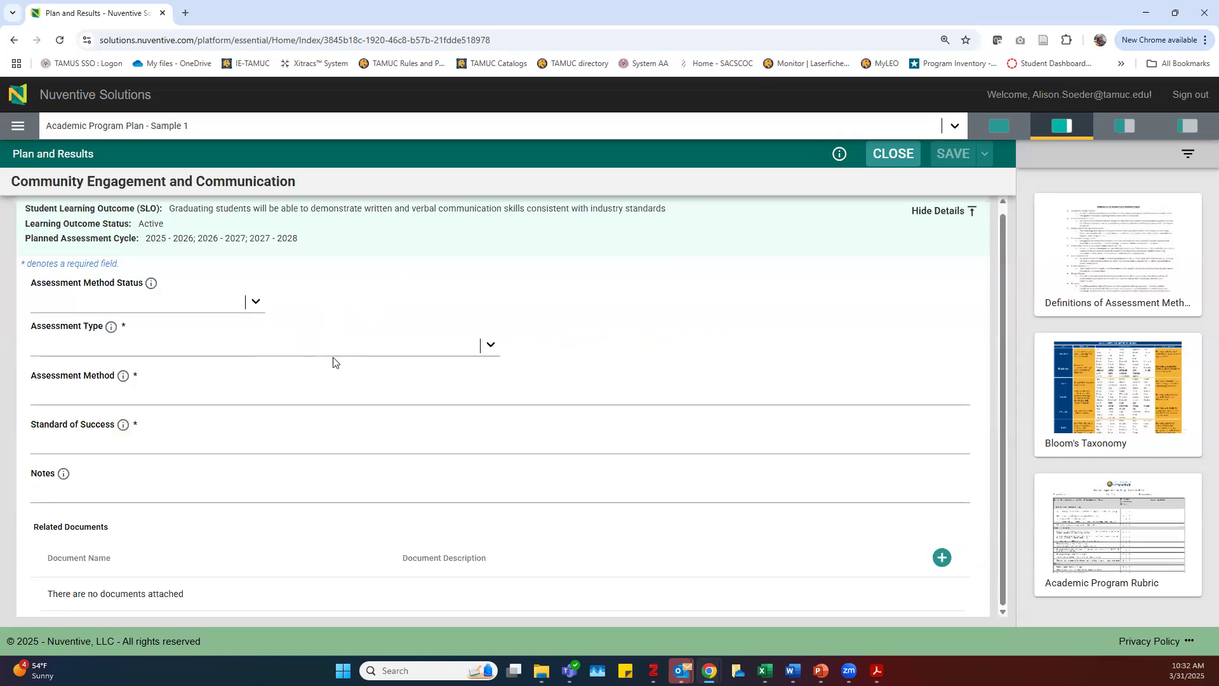
scroll(333, 362, up, 1)
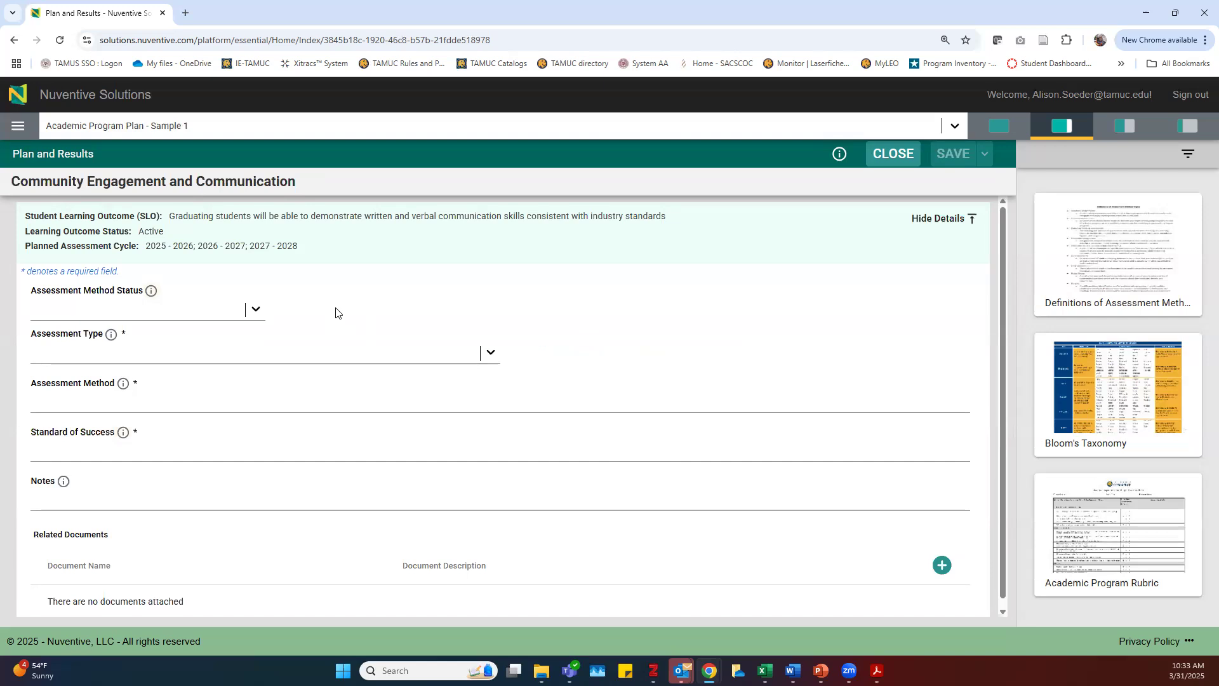
click(256, 316)
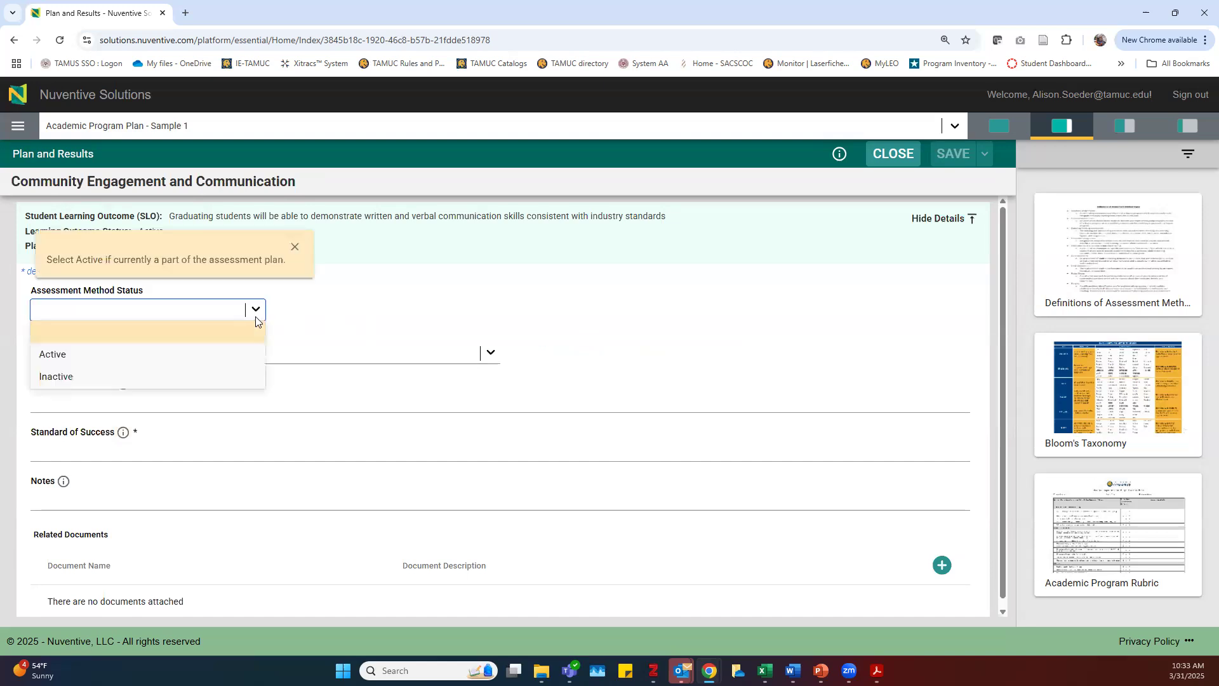
click(179, 353)
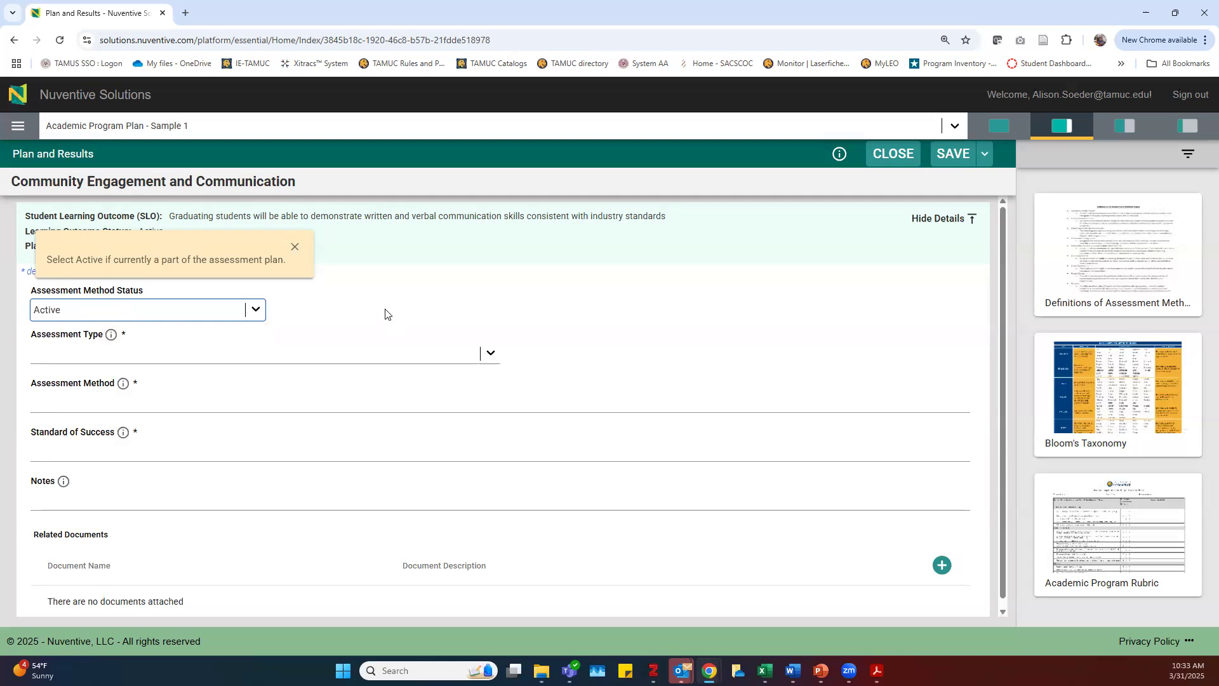
Look through the available Assessment Type options for the new assessment method
click(231, 353)
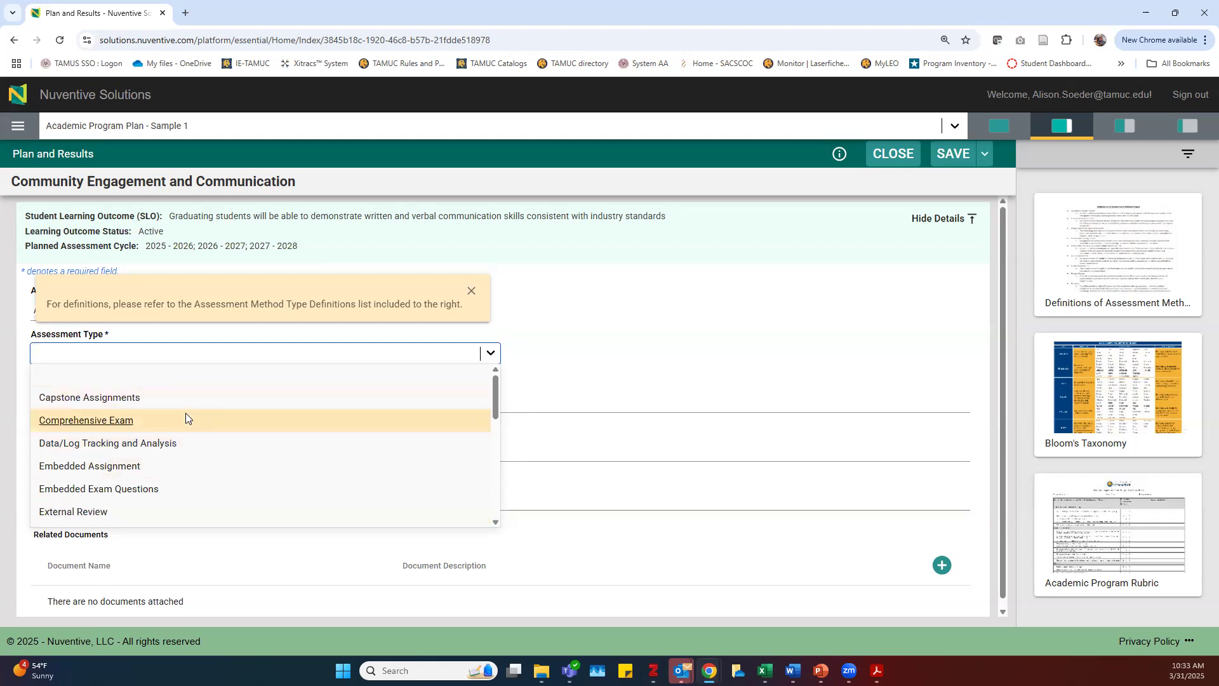
scroll(186, 414, down, 2)
scroll(186, 419, down, 1)
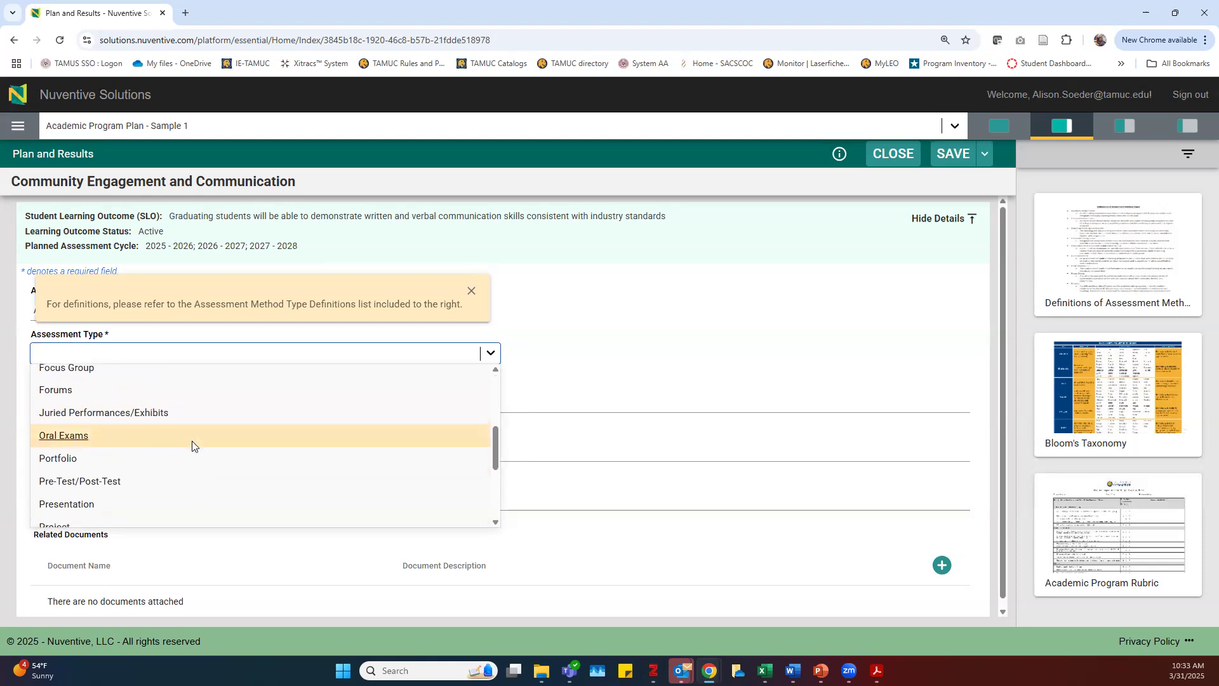
scroll(192, 441, up, 1)
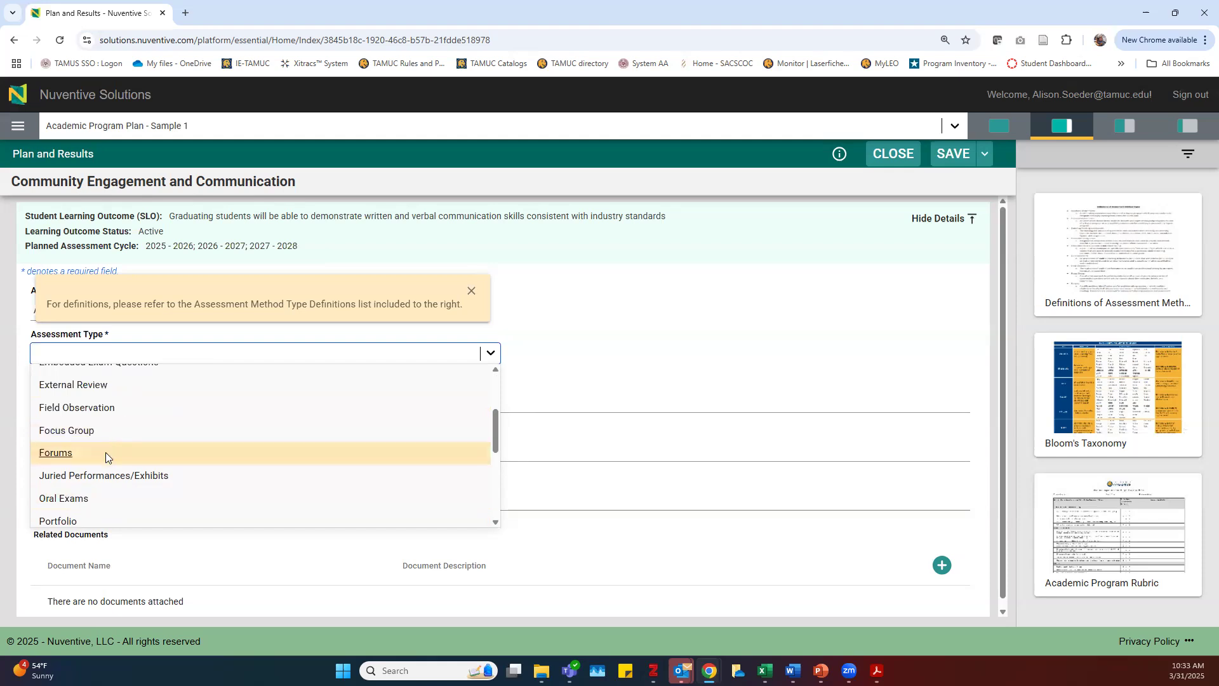
click(731, 367)
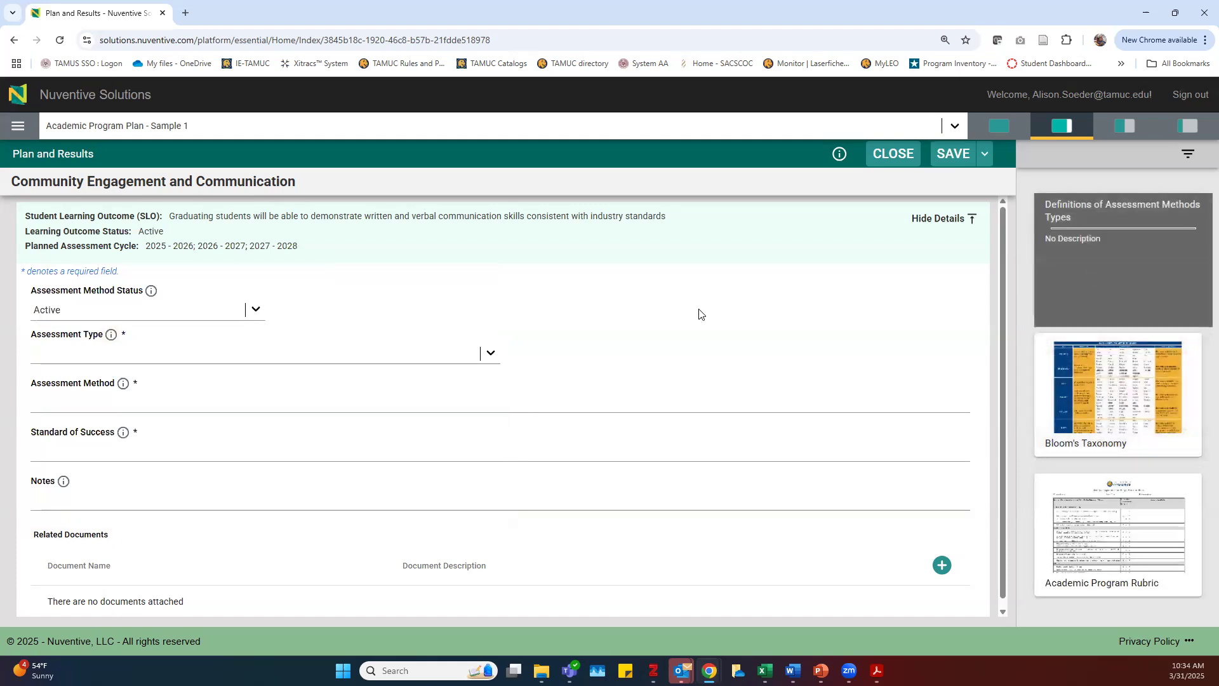
Open the Definitions of Assessment Methods Types document and review the definitions of the assessment types
click(1120, 256)
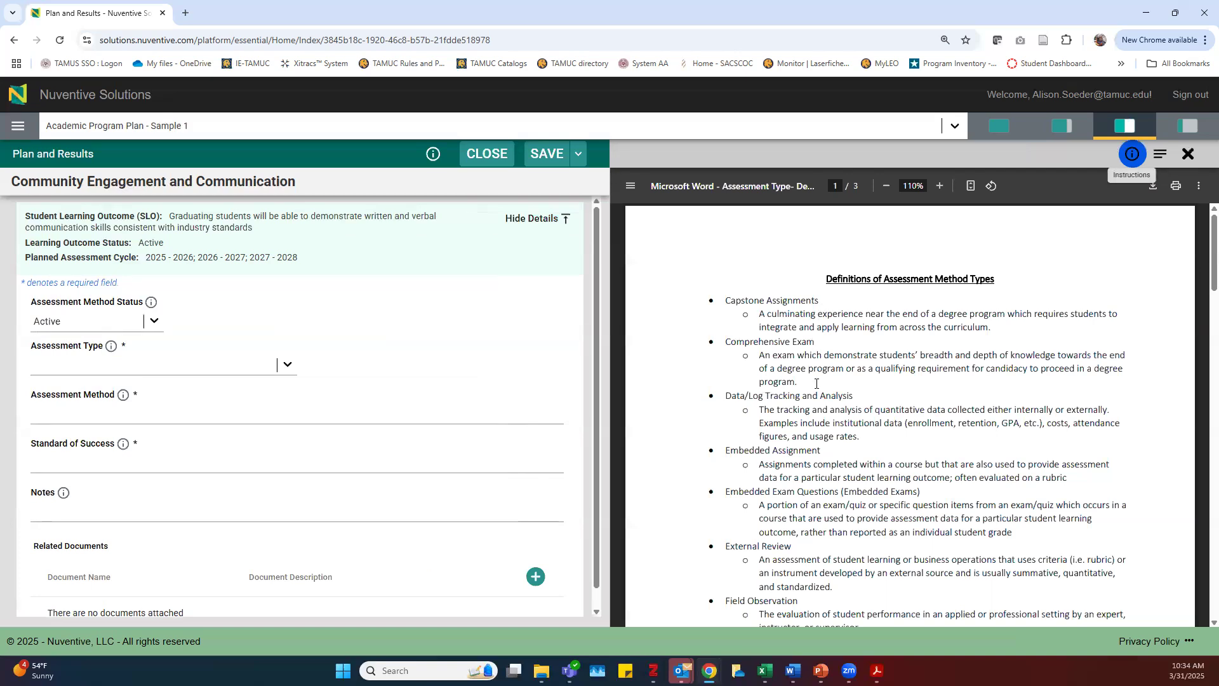
scroll(817, 383, down, 2)
scroll(817, 383, down, 20)
scroll(817, 384, down, 4)
scroll(755, 361, up, 5)
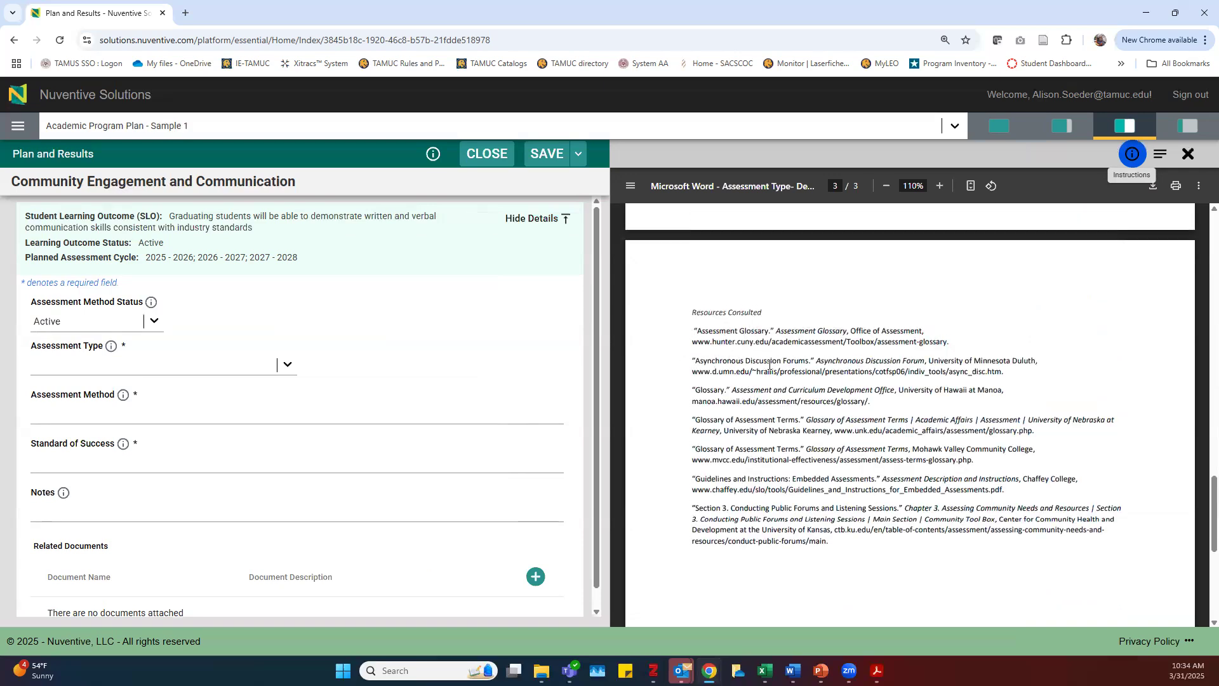
scroll(717, 443, up, 5)
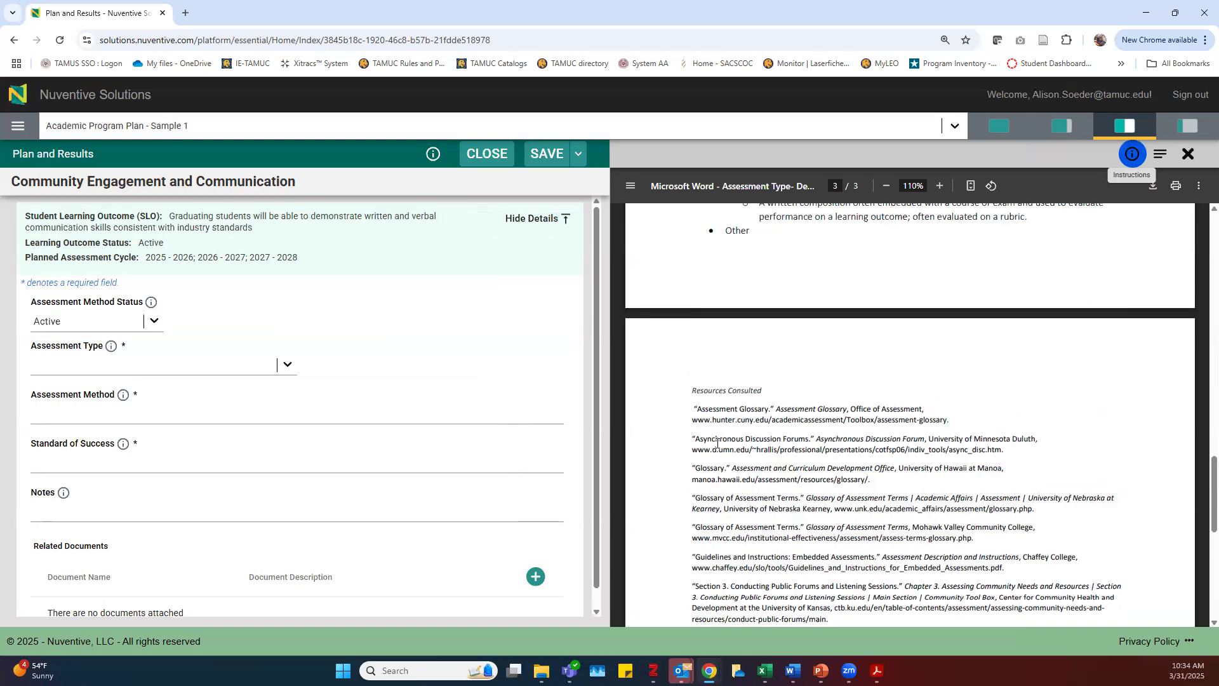
scroll(752, 450, up, 4)
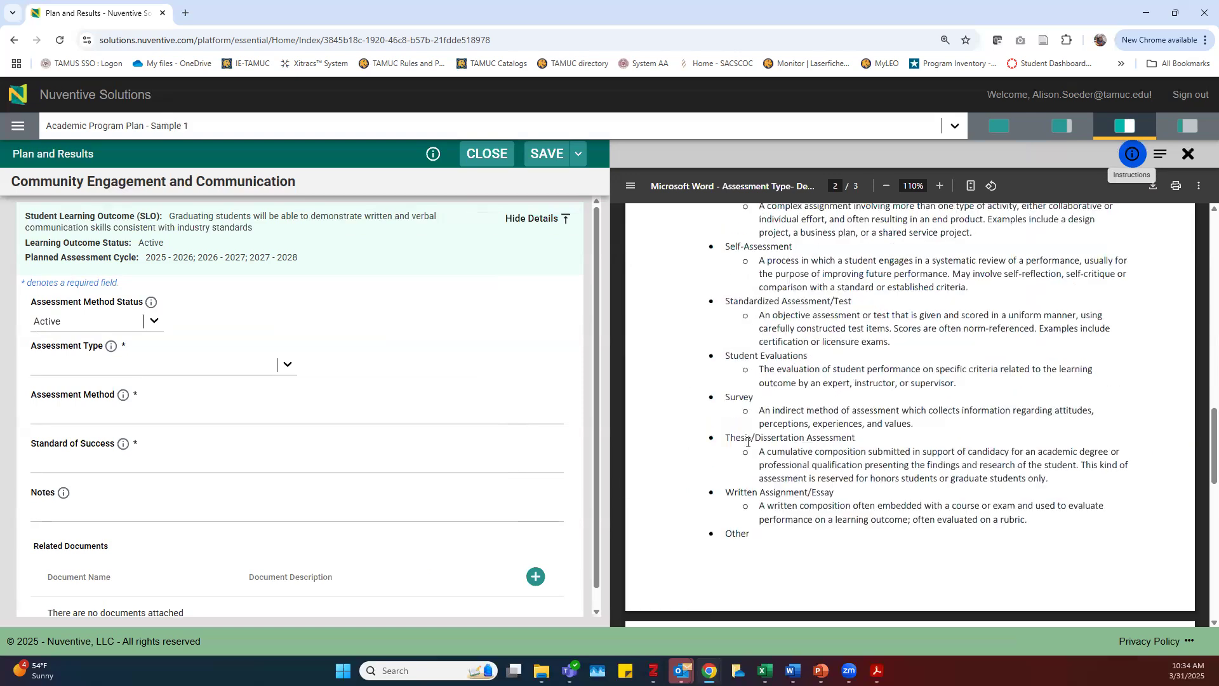
scroll(748, 443, up, 10)
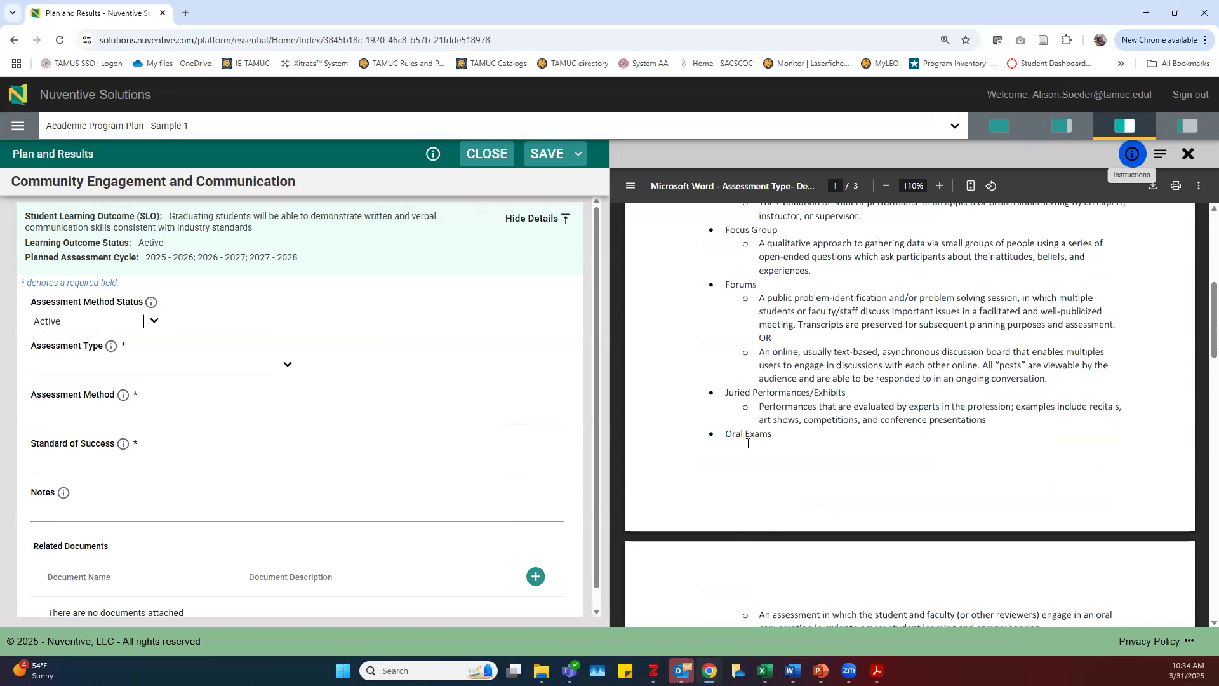
scroll(748, 443, up, 5)
scroll(739, 385, down, 4)
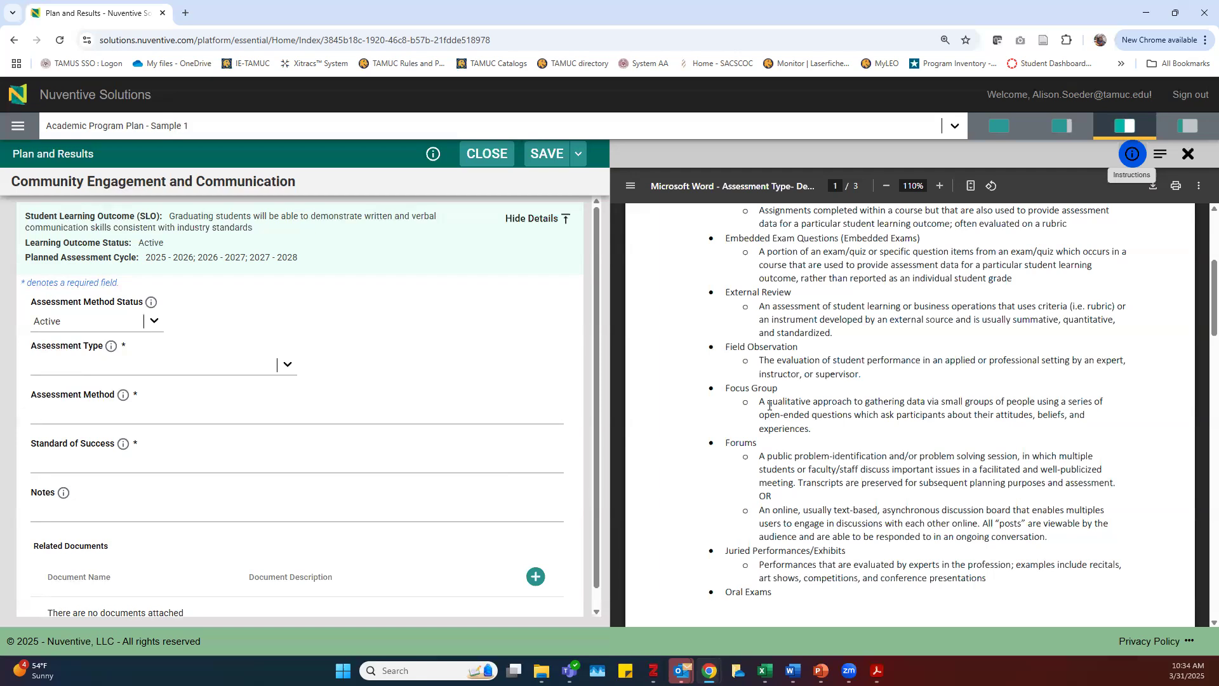
Set the Assessment Type of the new assessment method to Focus Group and dismiss the field hint
click(285, 366)
scroll(215, 405, down, 2)
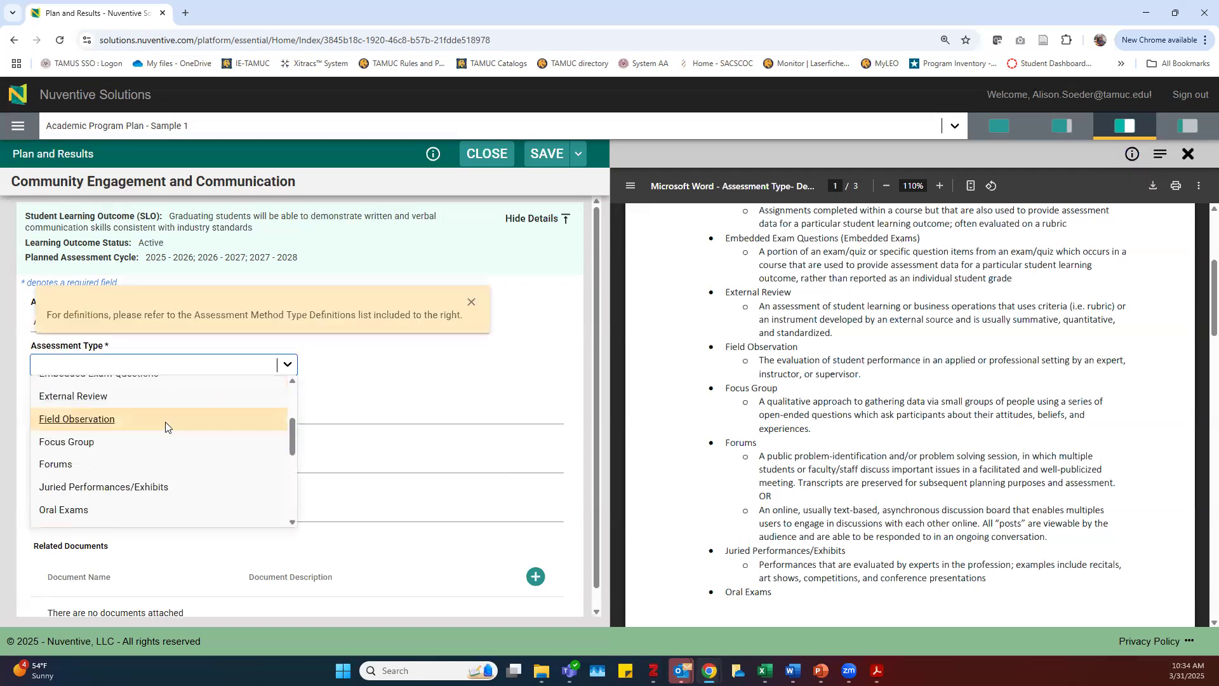
click(153, 441)
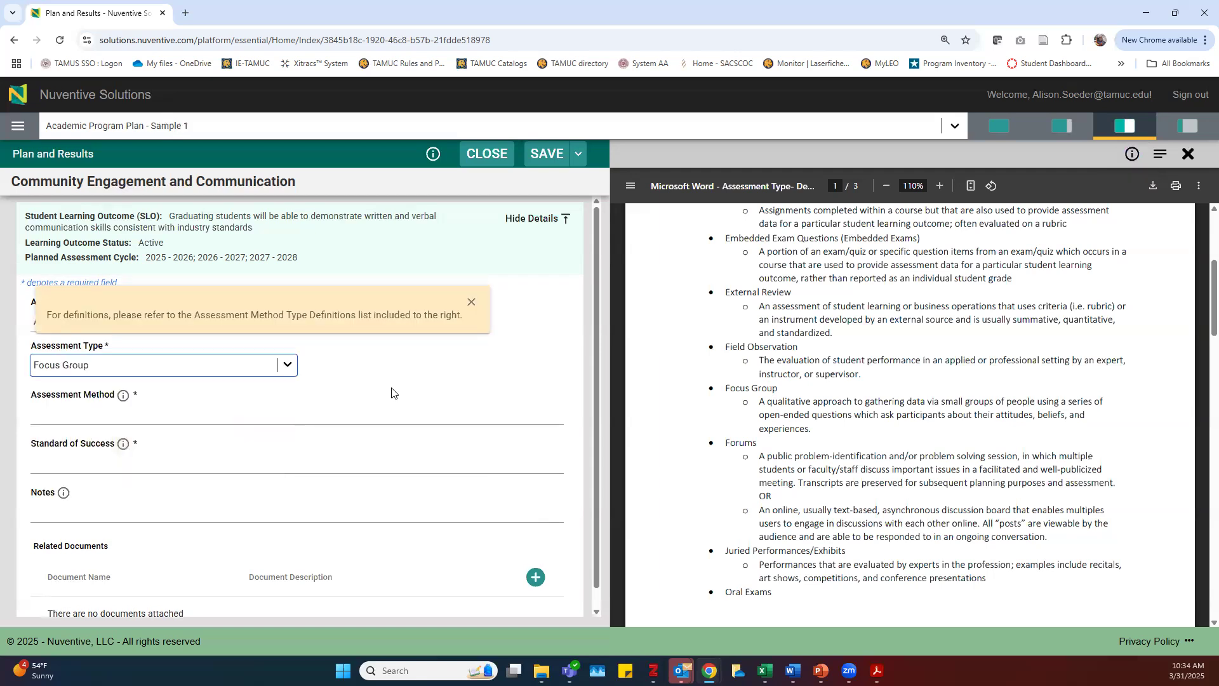
click(471, 302)
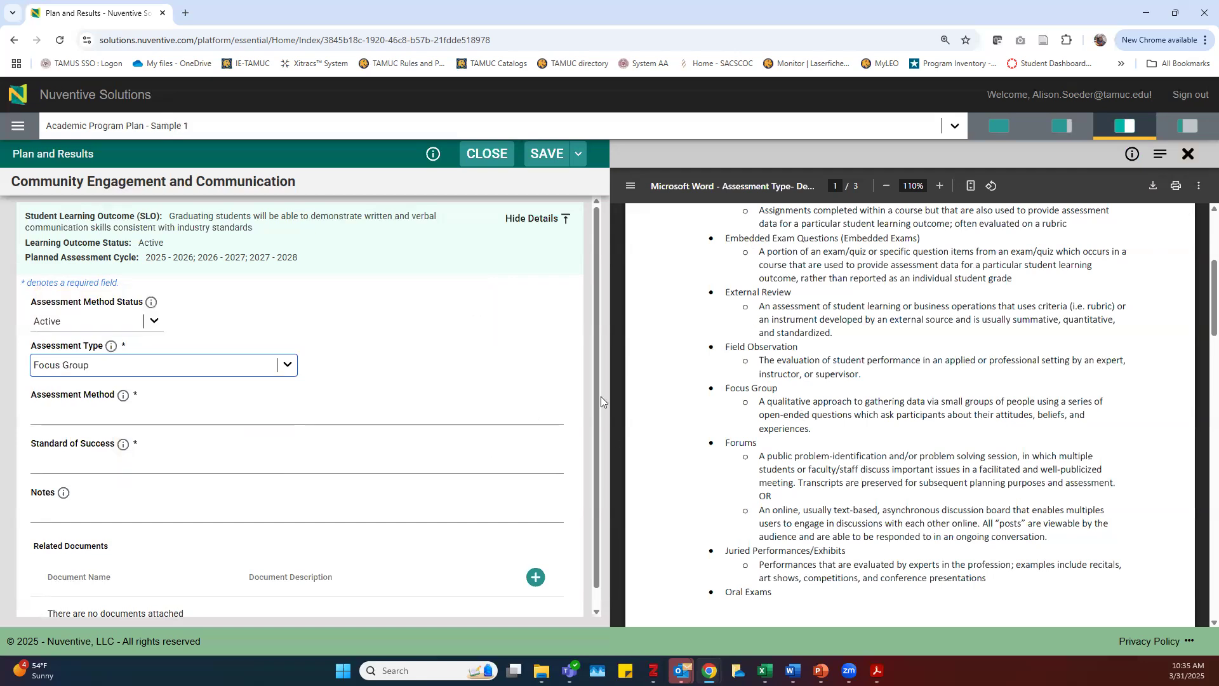
Close the assessment type definitions document and switch to the layout with a wide plan form and a narrow document pane
click(1188, 154)
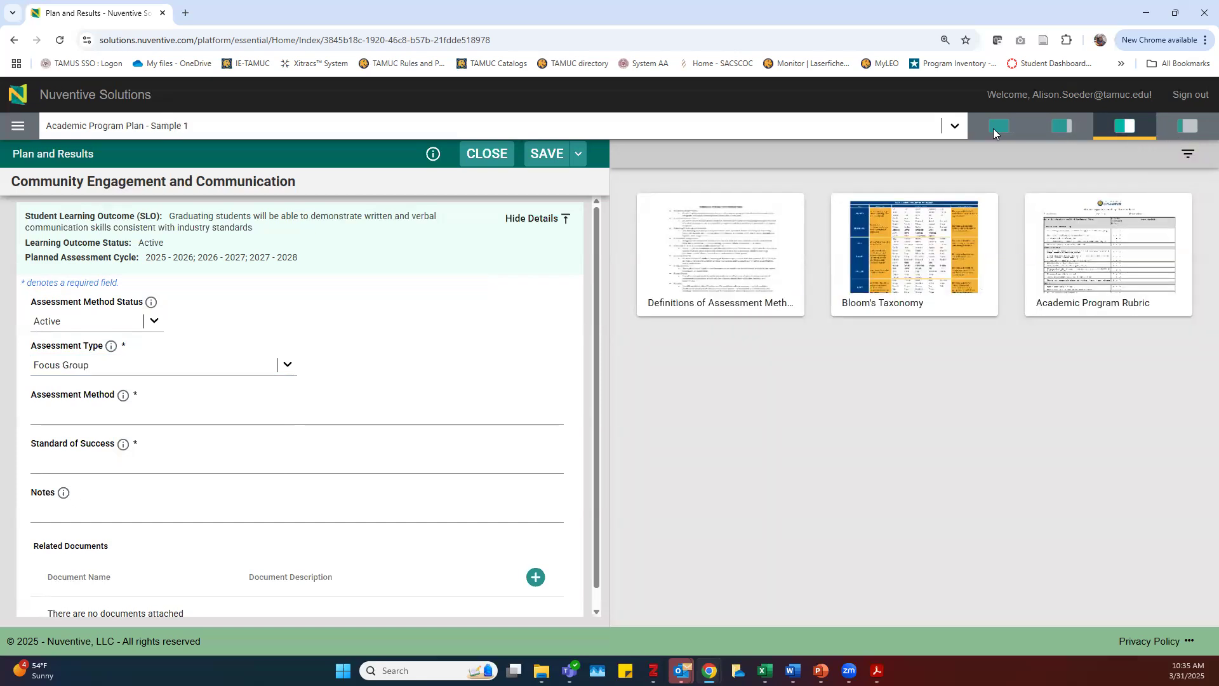
click(1192, 130)
click(1123, 131)
click(1060, 130)
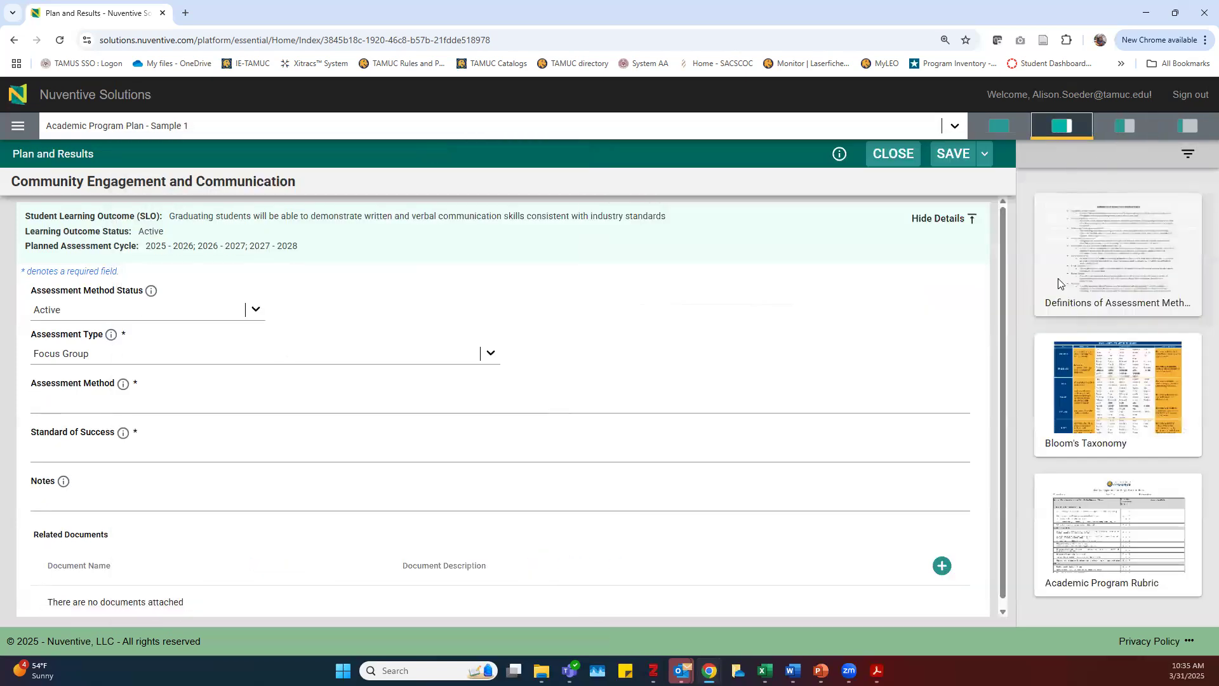
Enter the Assessment Method as "Describe in such a way that someone not familair with program or unit knows what is ahppening"
click(117, 402)
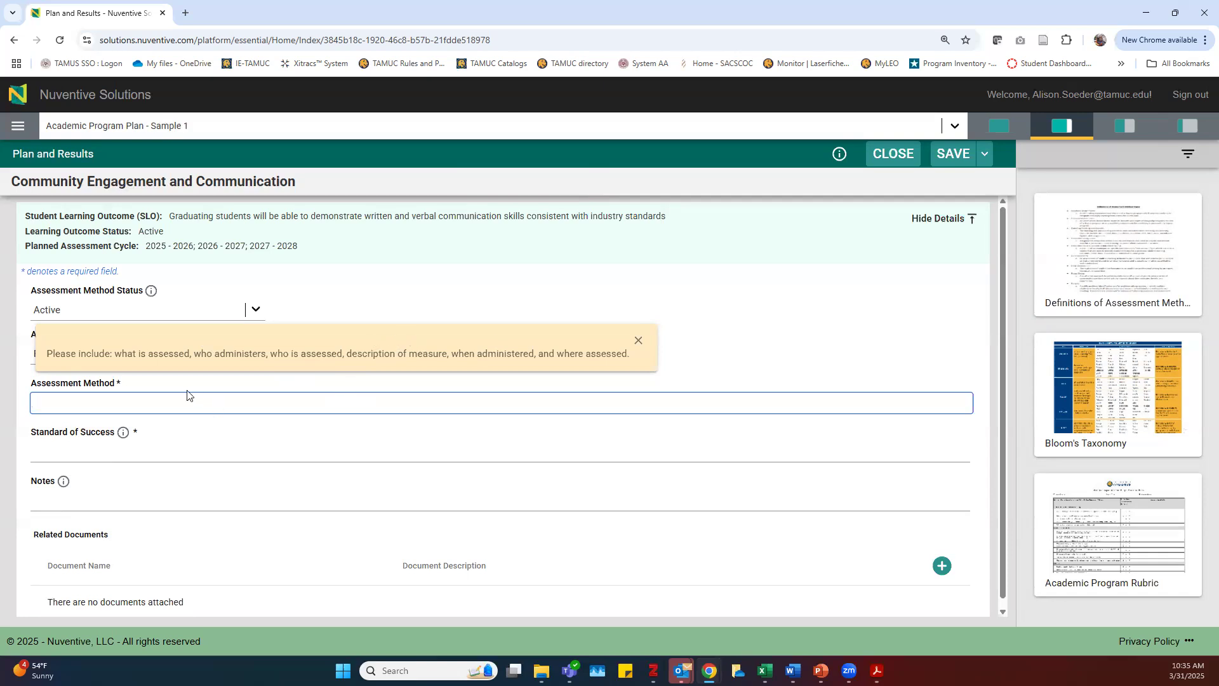
click(451, 354)
click(448, 359)
click(508, 400)
text(Describe in such a way that someone np)
key(BackSpace)
text(ot familair with)
text(program)
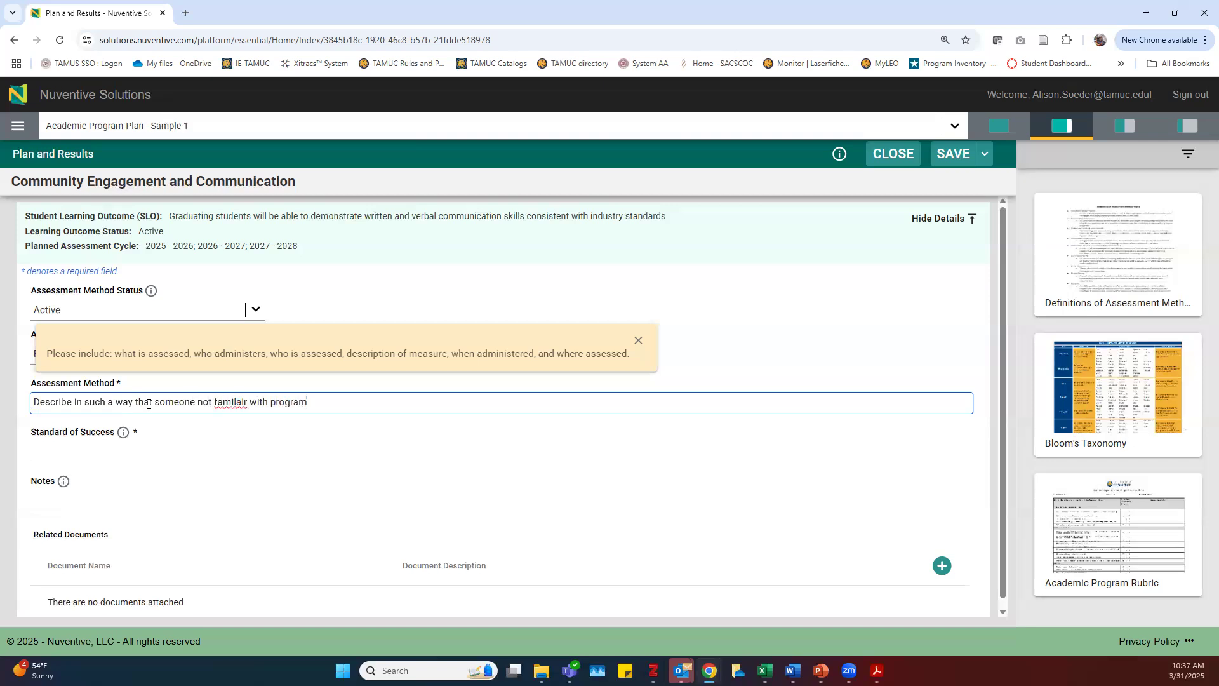
text( or unit knows what is ahppening)
Enter "Quantitative metric that demonstrates success" as the Standard of Success with correct spelling, and dismiss the field hint
click(222, 448)
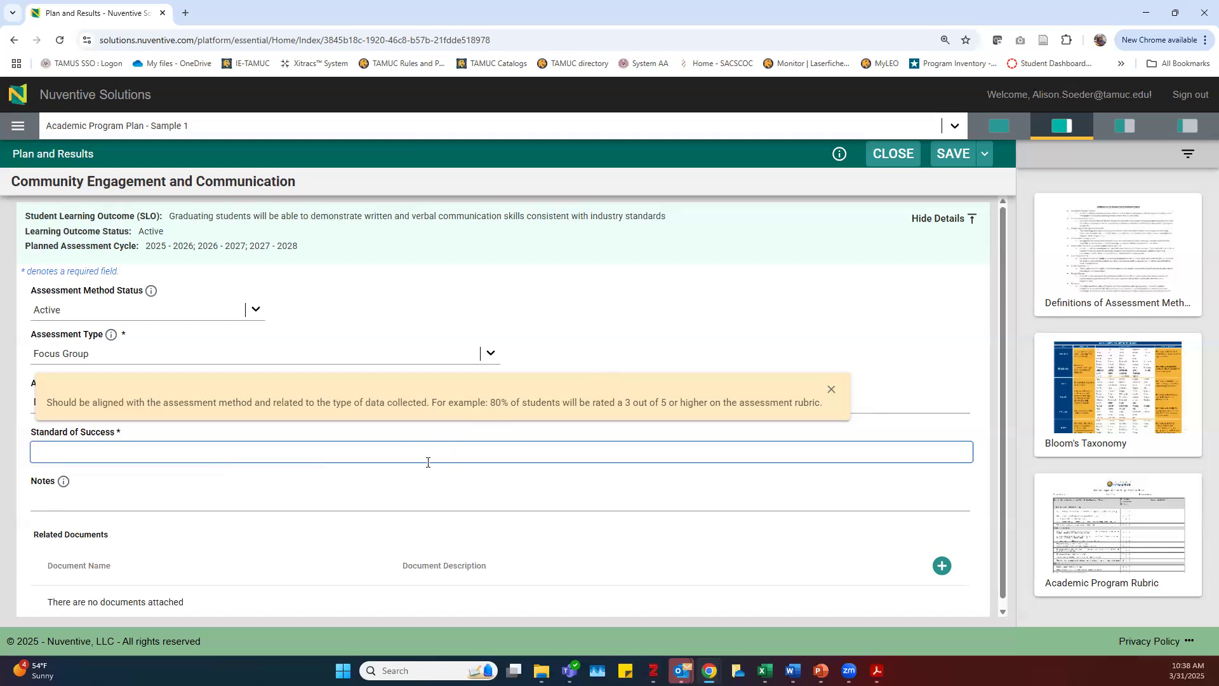
text(Quatn)
text(itative metri)
text(c that demso)
text(nt)
key(BackSpace)
key(BackSpace)
key(BackSpace)
key(BackSpace)
key(BackSpace)
text(on)
key(BackSpace)
key(BackSpace)
text(monstrates success)
right_click(66, 452)
click(163, 139)
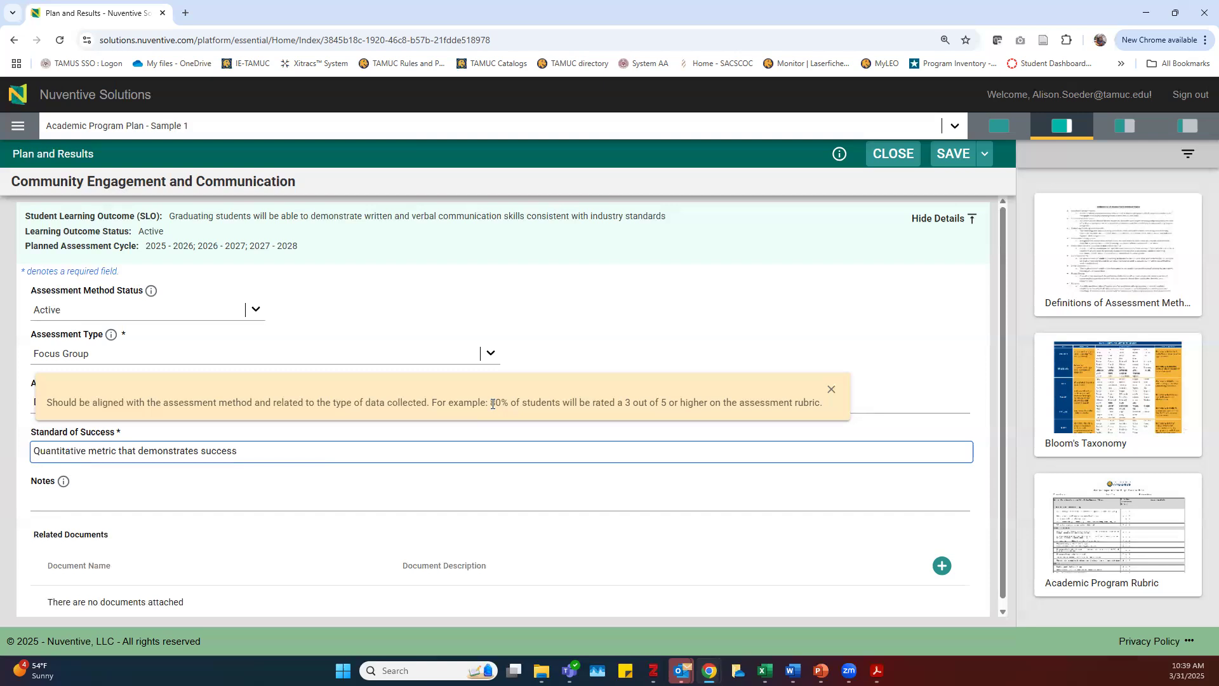
click(831, 389)
Correct the misspelled words in the Assessment Method text to "happening" and "familiar" and end the sentence with a period
click(137, 499)
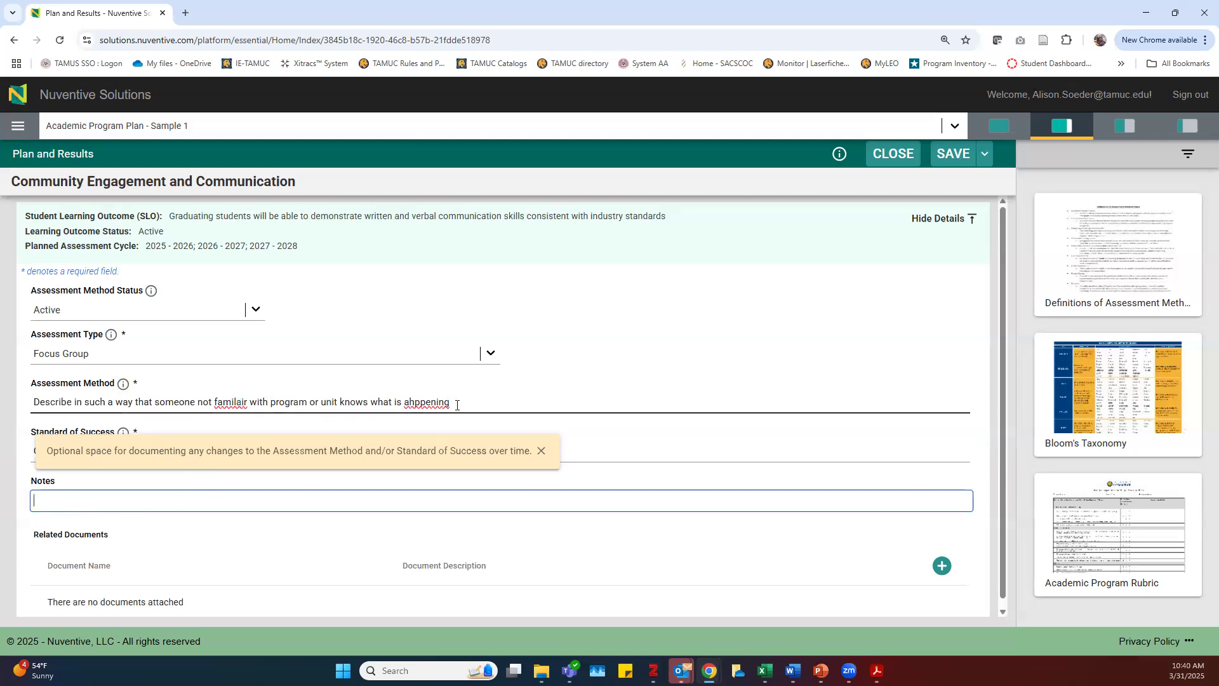
right_click(426, 405)
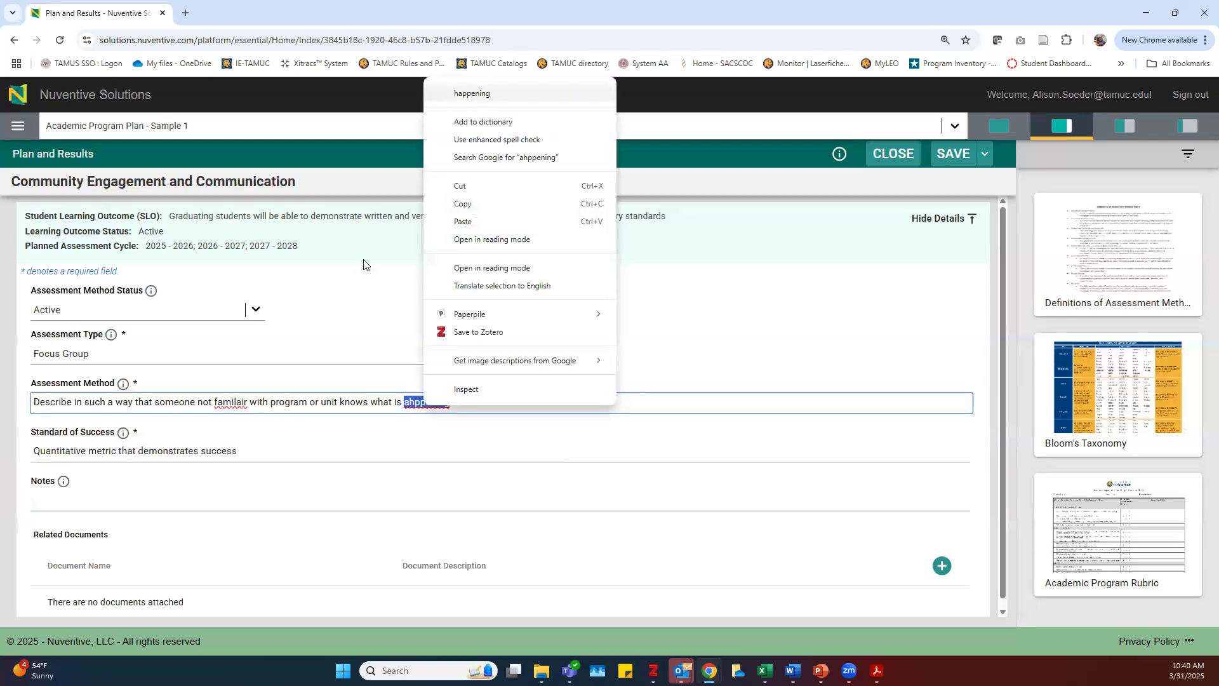
key(Return)
right_click(238, 398)
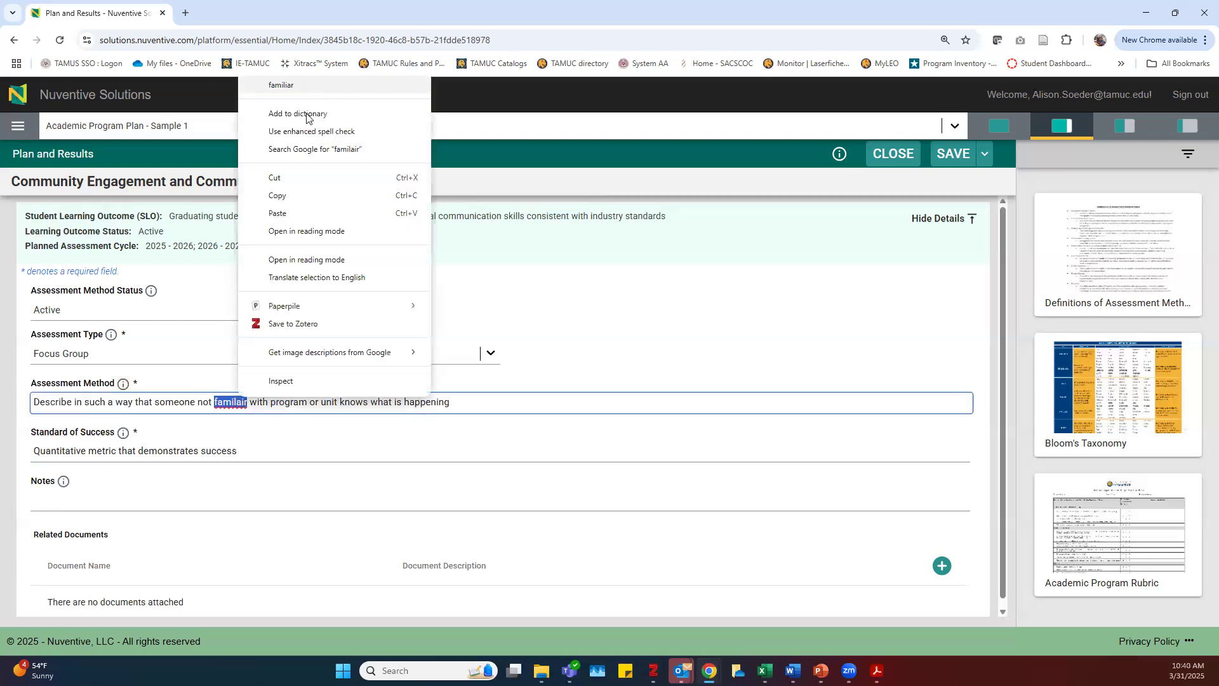
key(Return)
text(.)
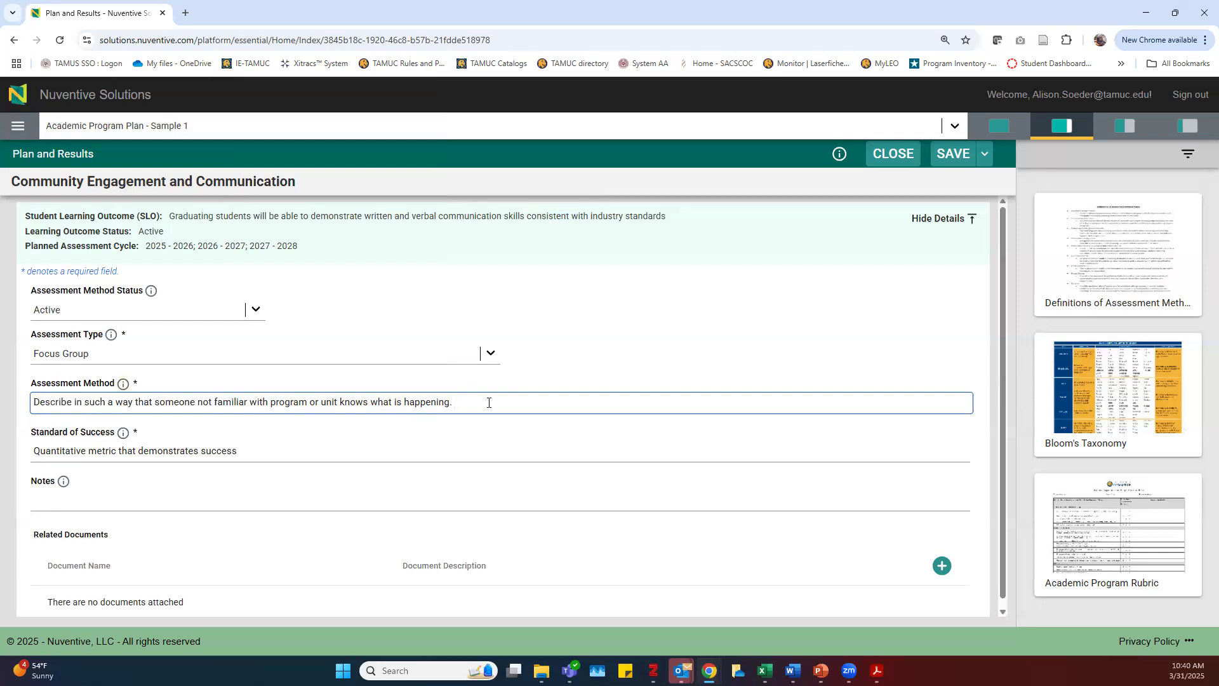
Leave the Notes field empty, save the new assessment method and close its form
click(185, 502)
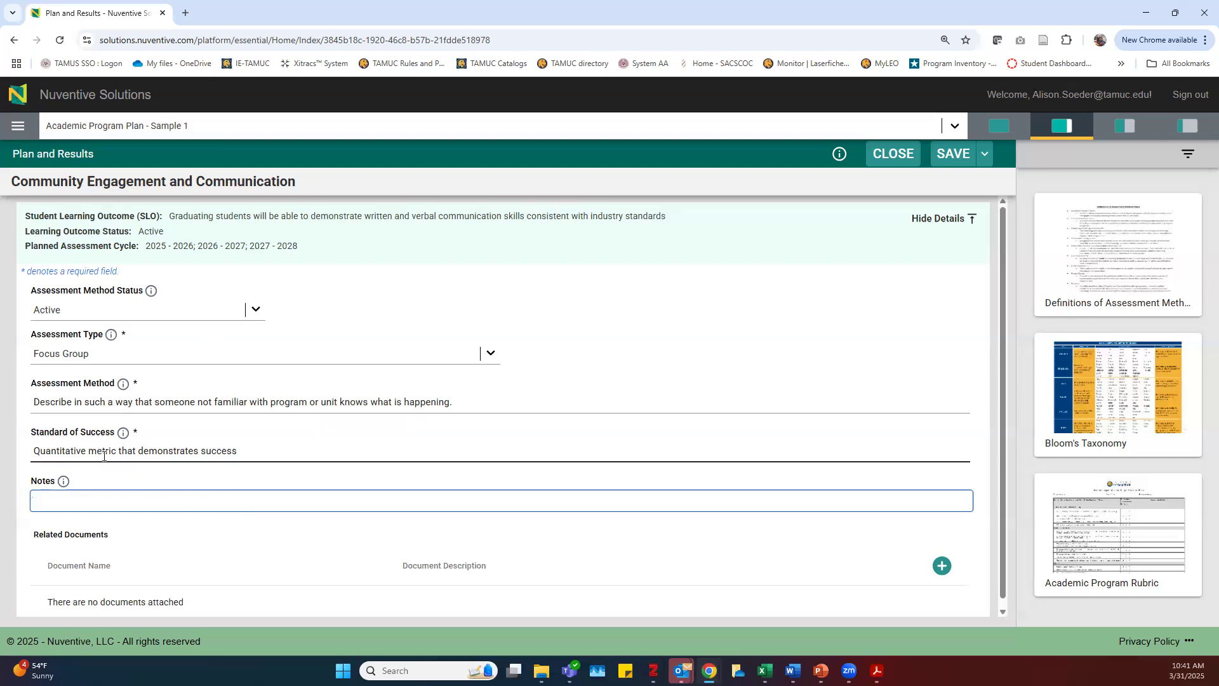
scroll(127, 540, down, 1)
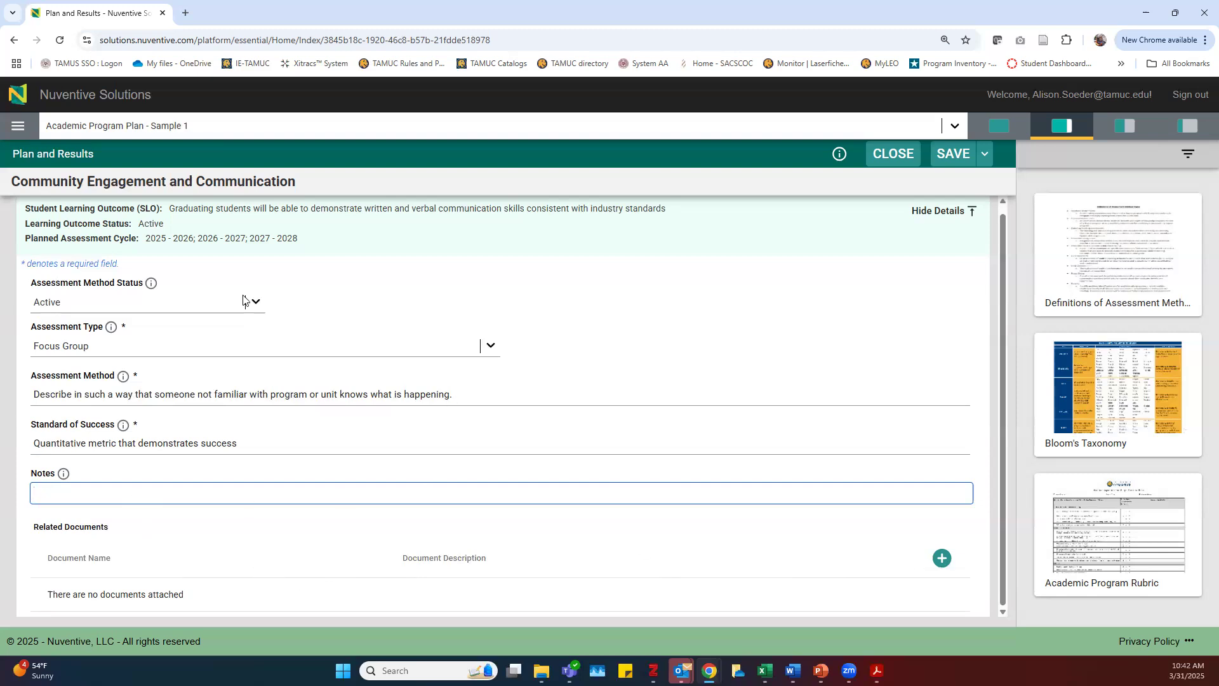
scroll(247, 299, up, 1)
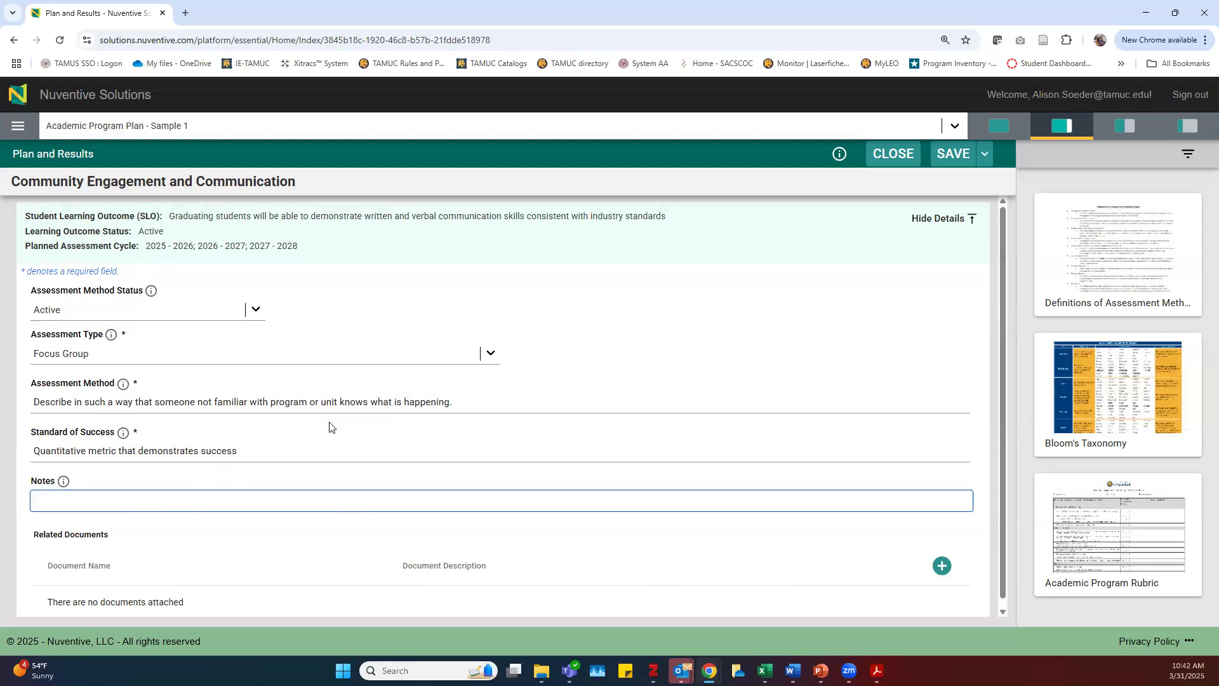
click(951, 155)
click(898, 157)
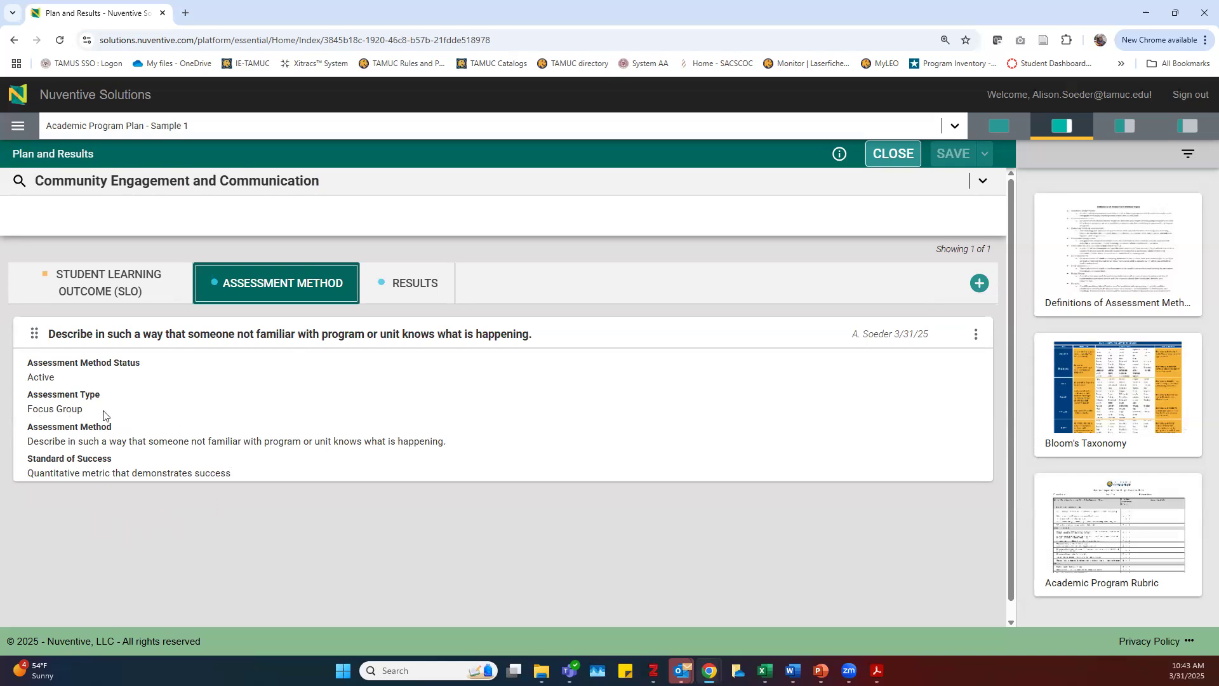
Check the Results section of Community Engagement and Communication, return to the plan overview and review the statuses and cycles of all outcomes
click(410, 286)
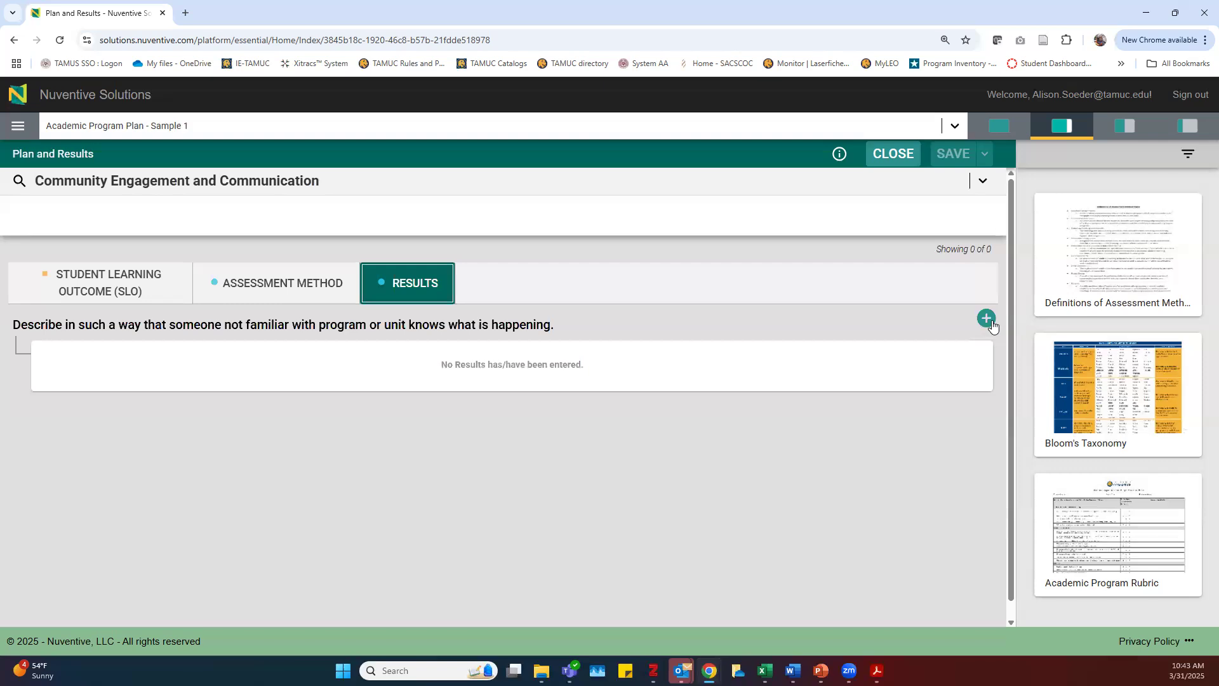
click(97, 289)
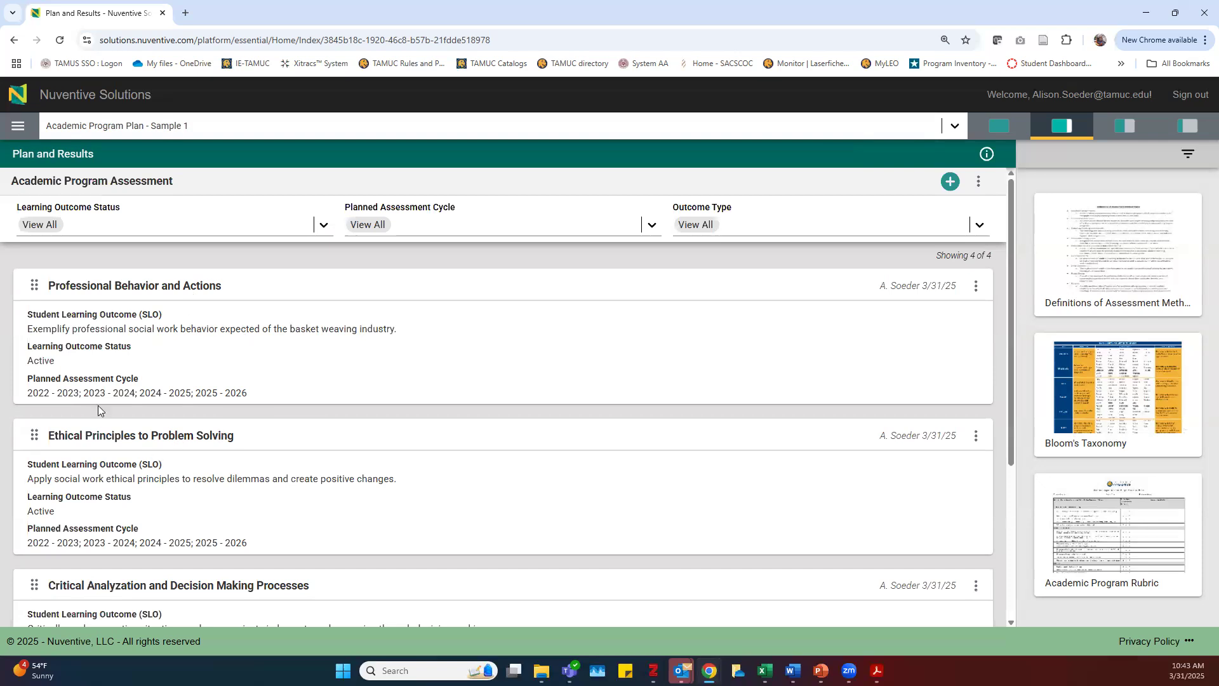
scroll(197, 381, down, 4)
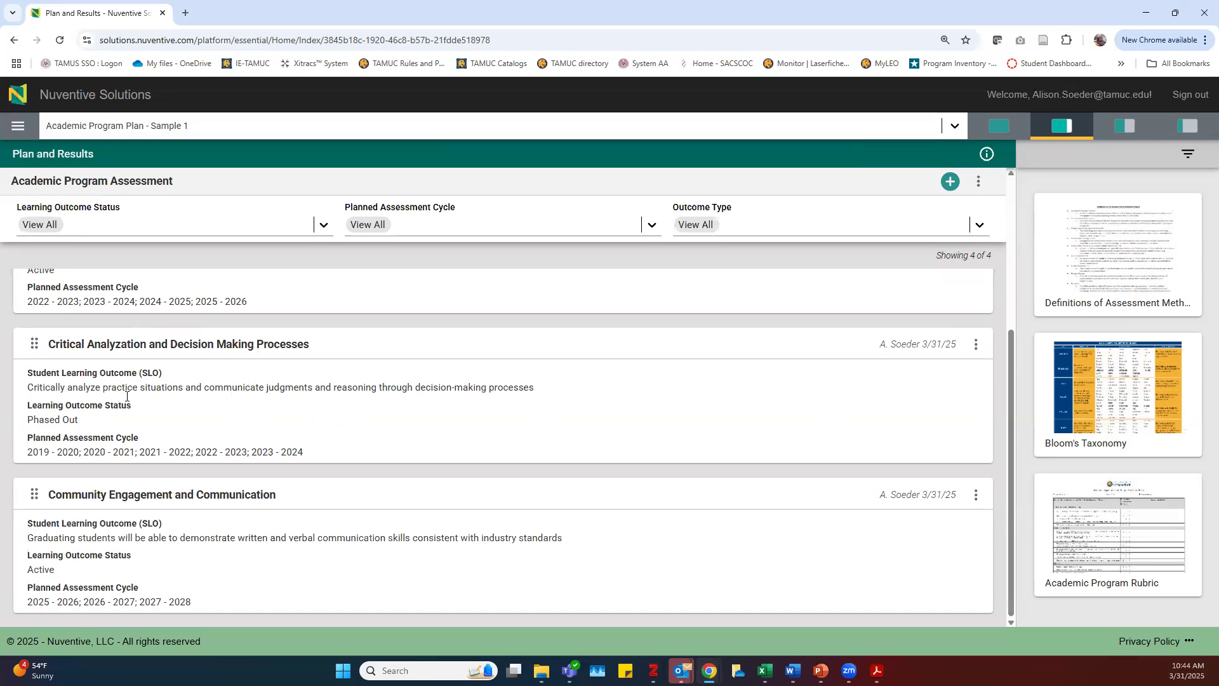
scroll(275, 409, up, 2)
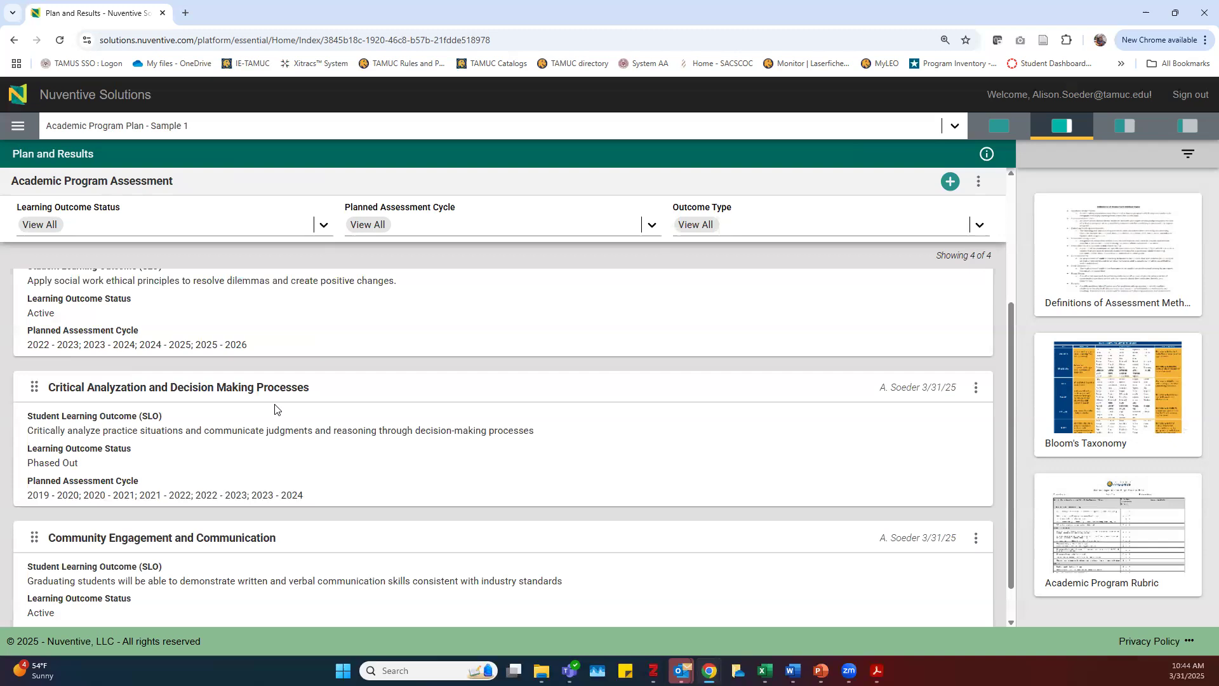
scroll(275, 409, up, 2)
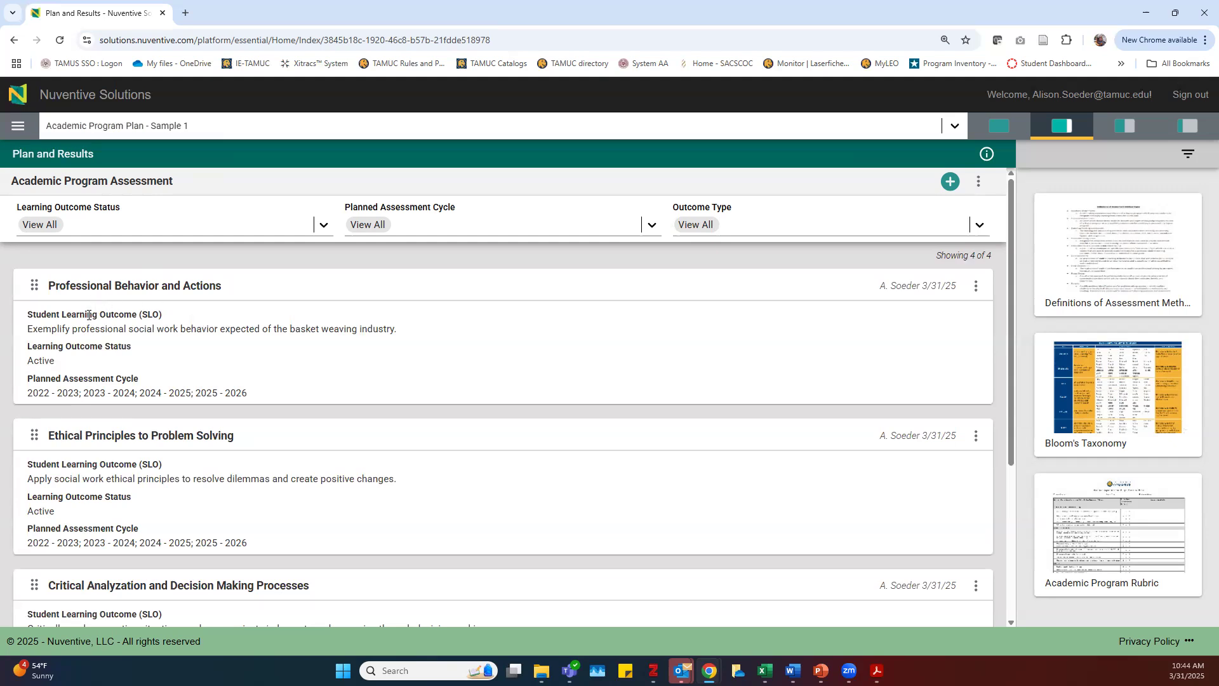
drag(289, 328, 358, 332)
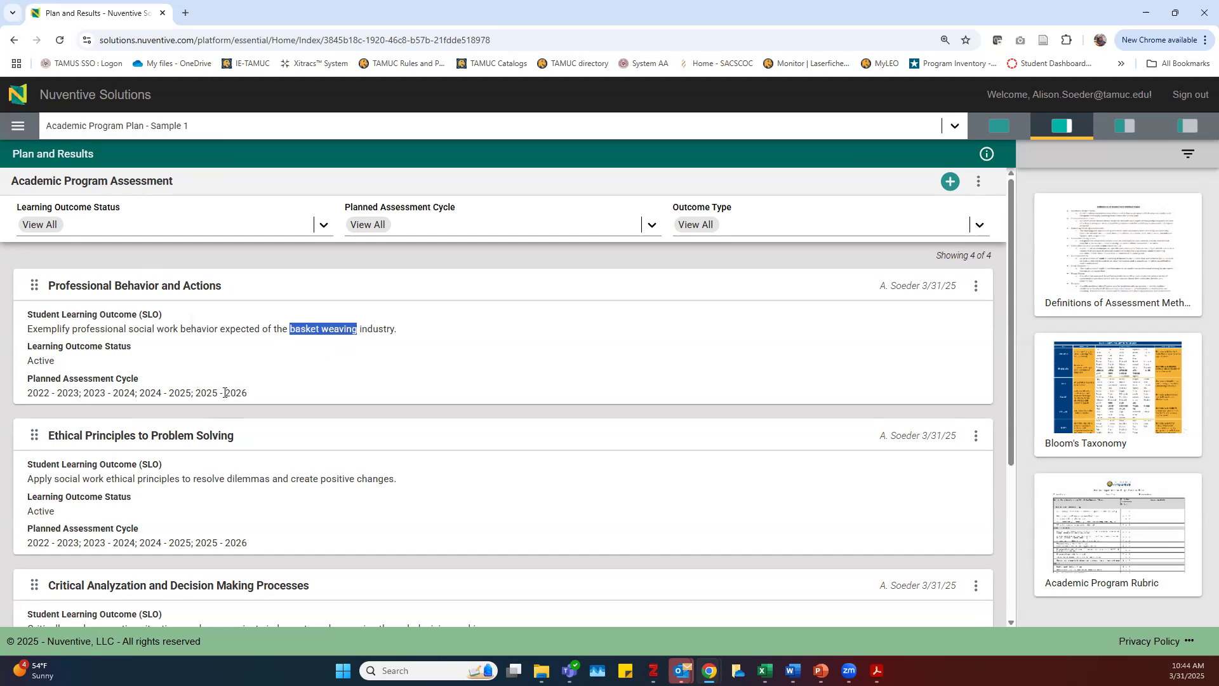
click(254, 344)
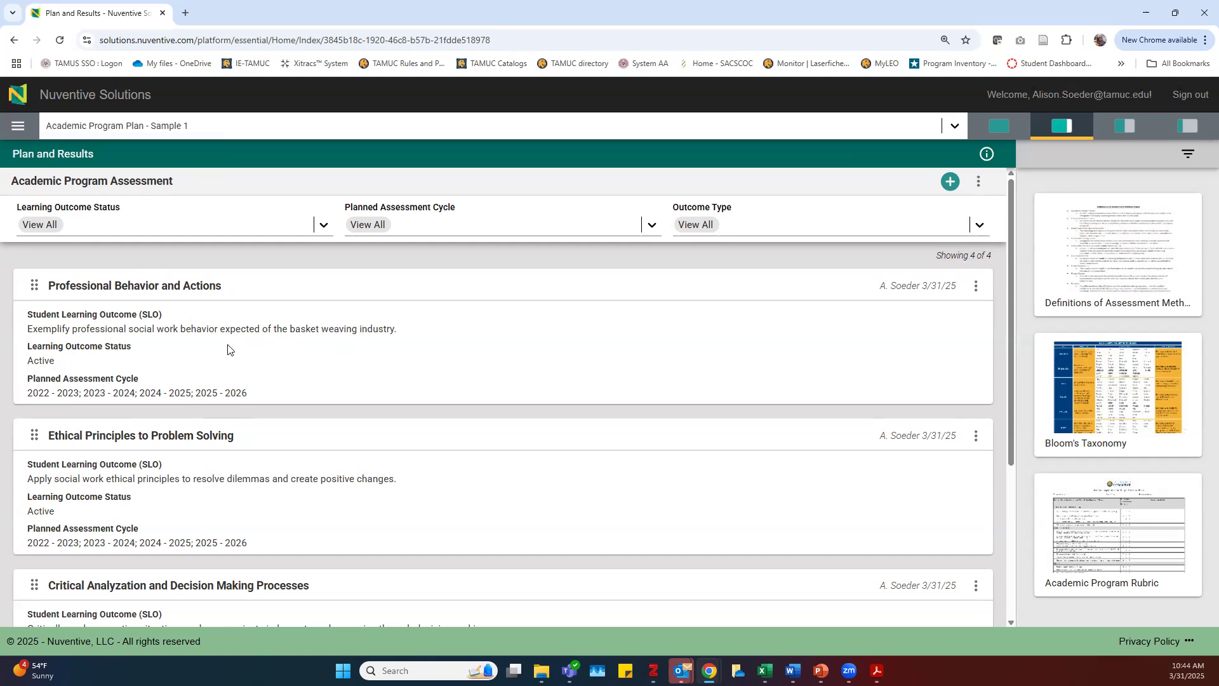
scroll(232, 343, down, 4)
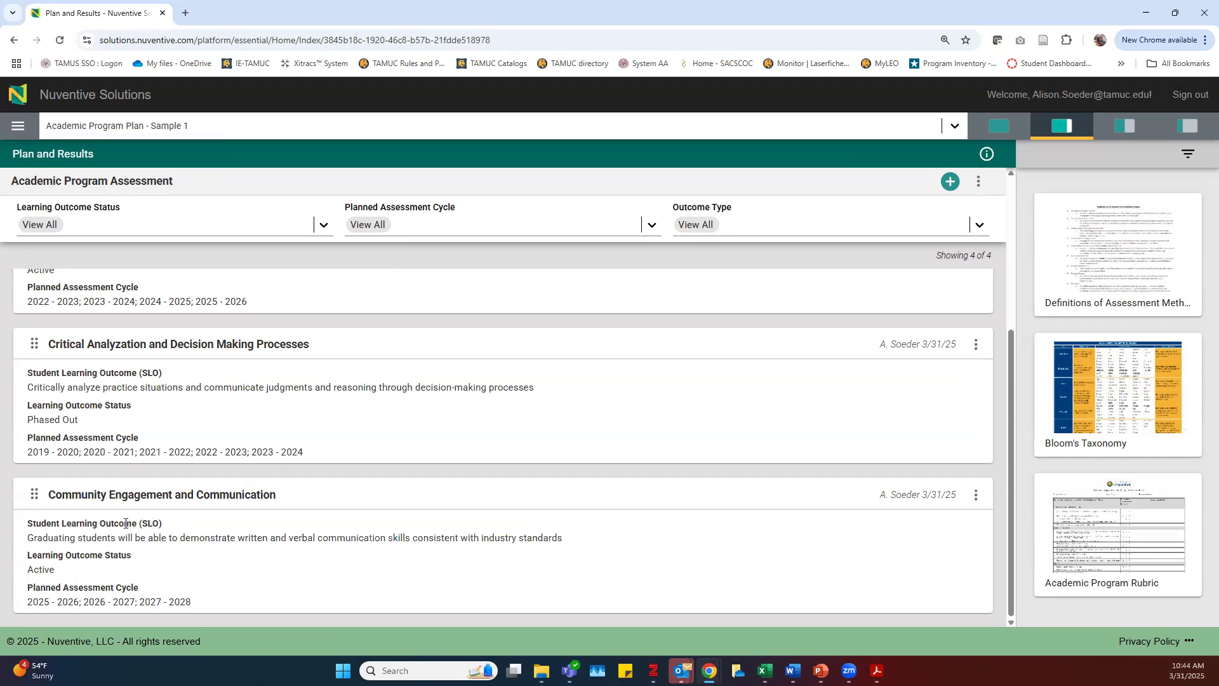
scroll(145, 519, up, 1)
scroll(145, 519, up, 3)
scroll(130, 506, down, 3)
Open the Mapping page and examine its Mapping/Alignment Options and the Marketable Skills (Institutional) matrix for all outcomes
click(17, 127)
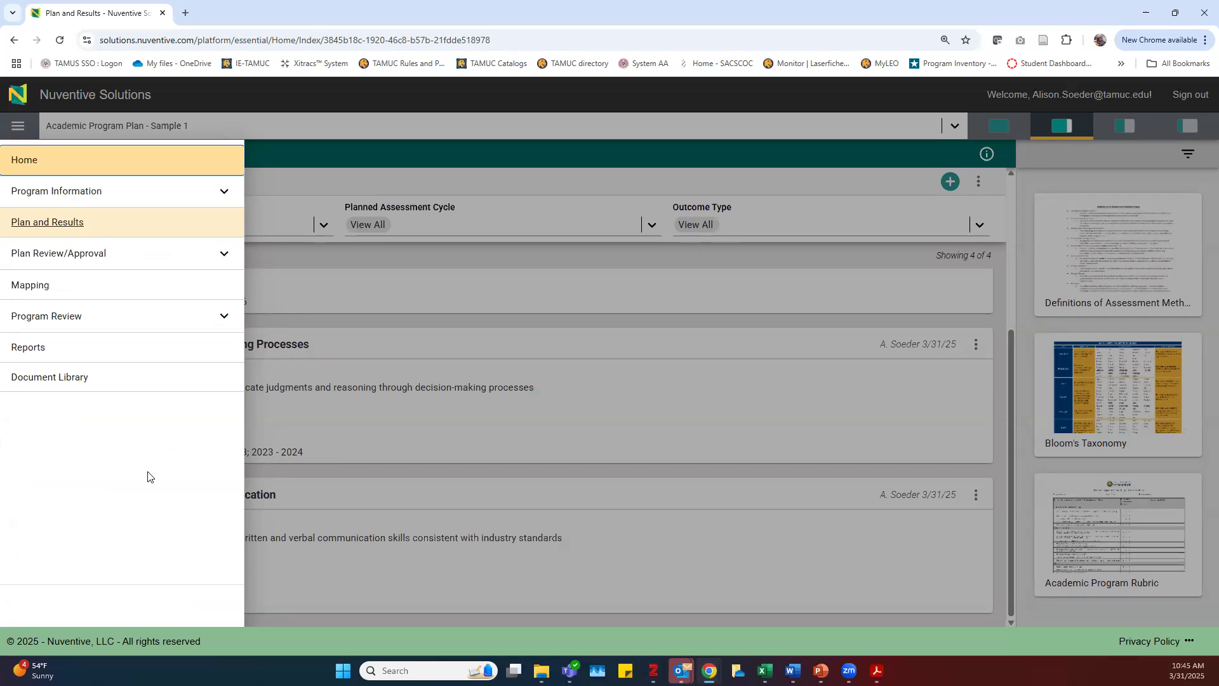
click(67, 290)
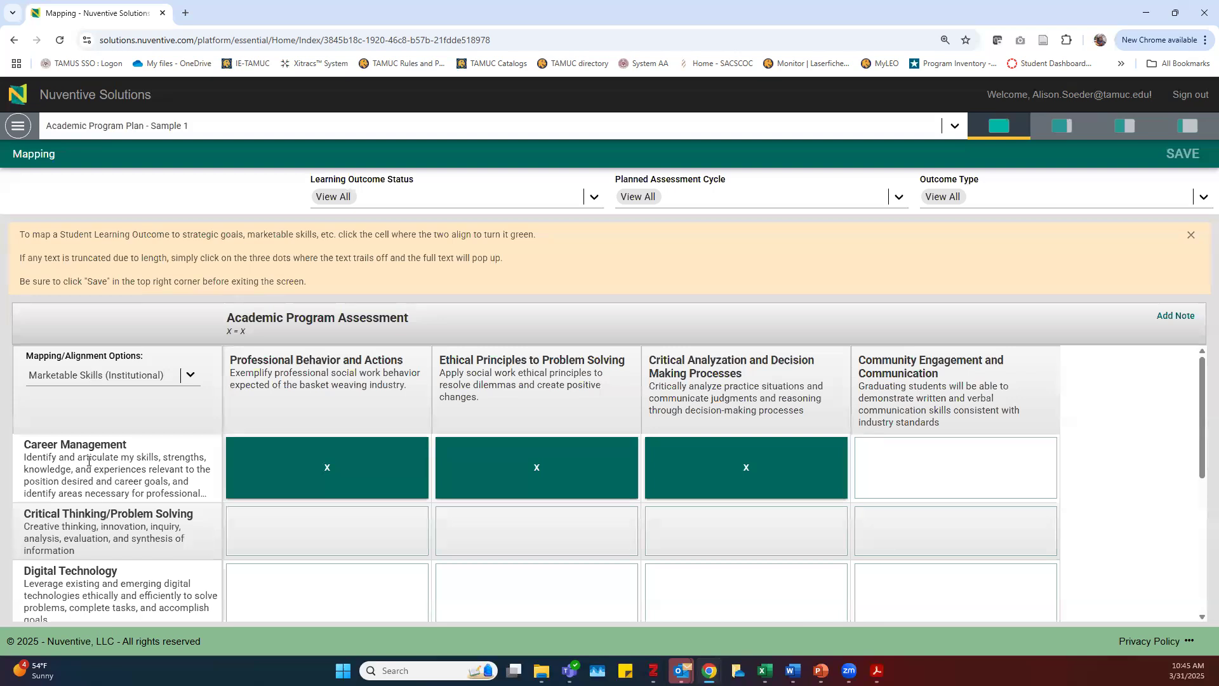
click(101, 377)
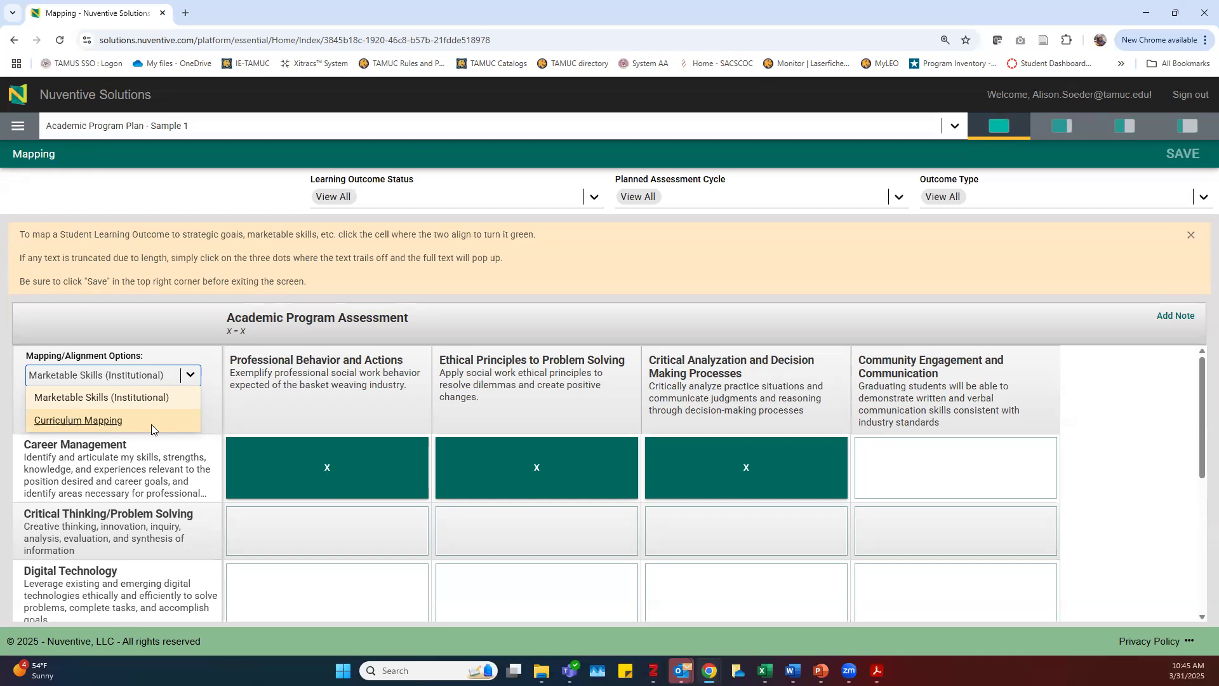
click(214, 414)
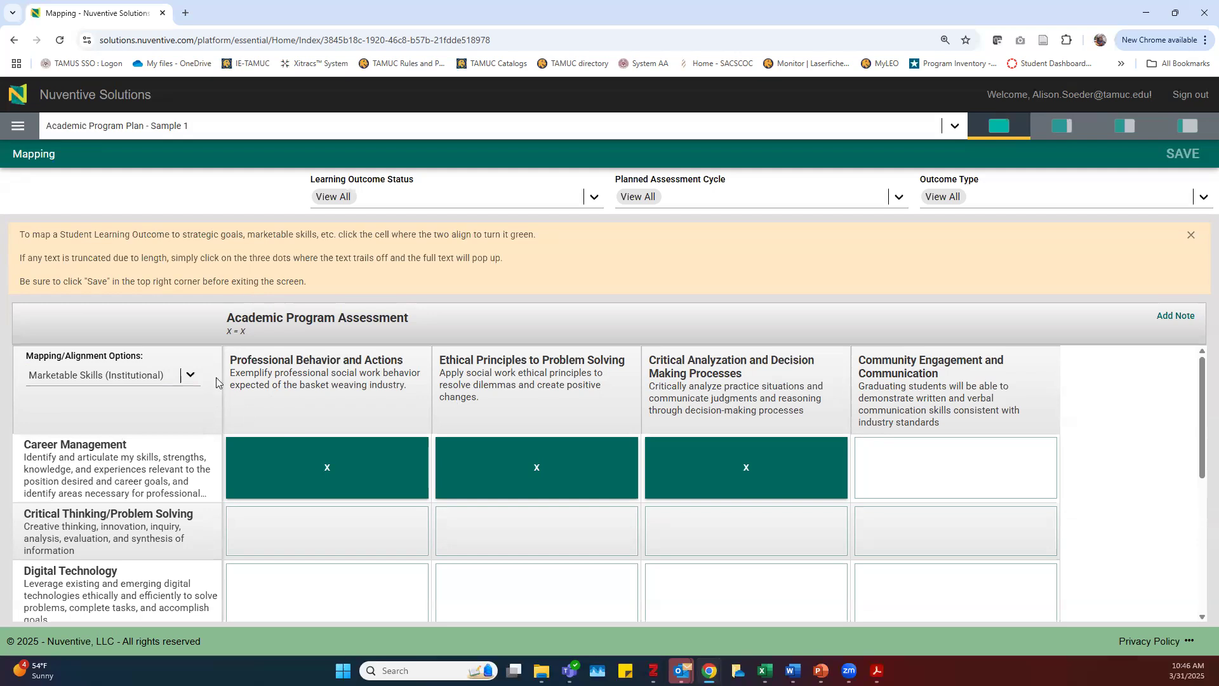
click(188, 375)
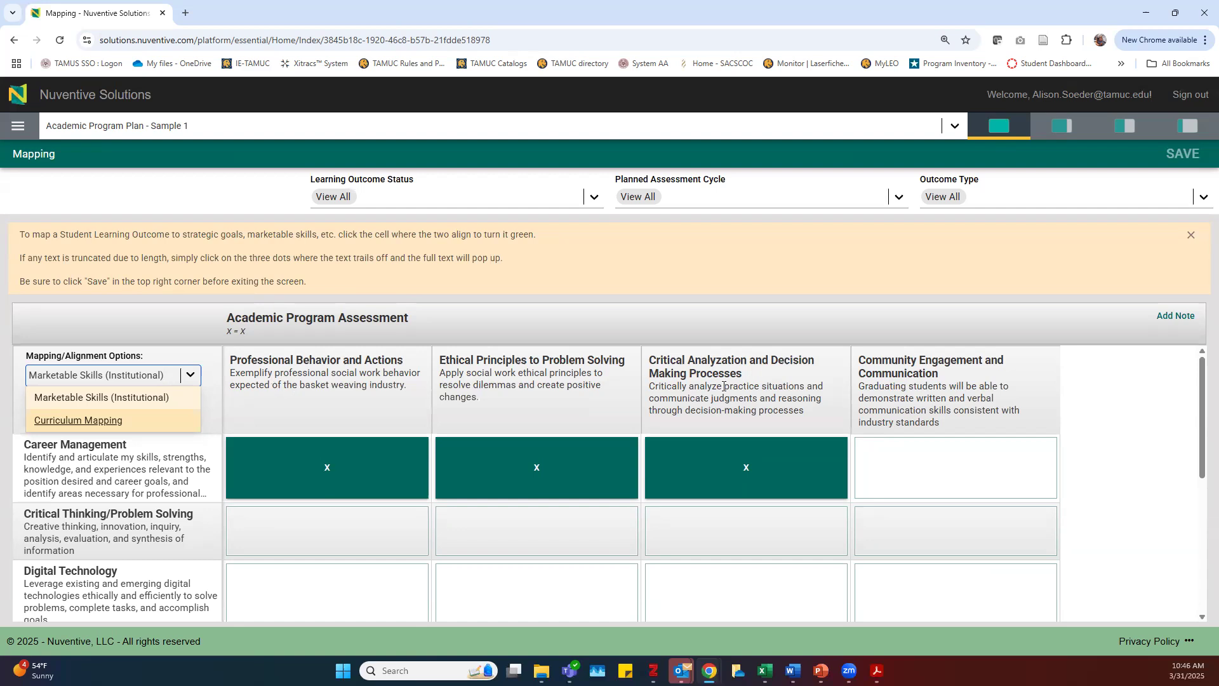
click(359, 411)
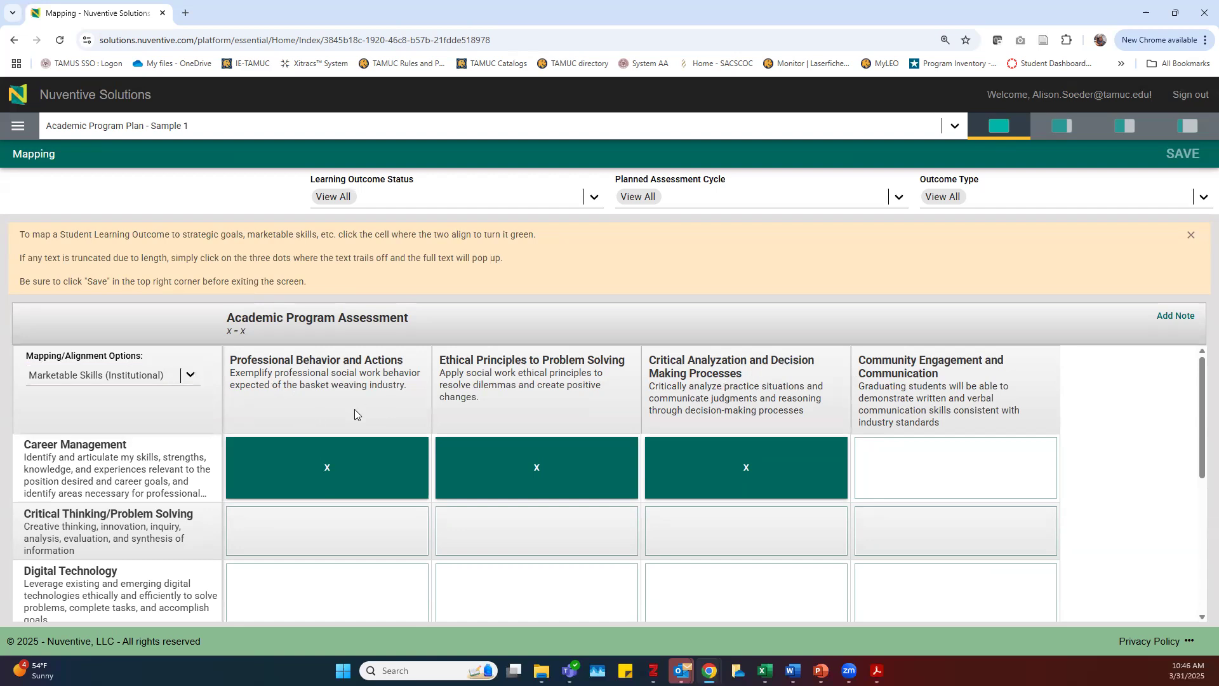
click(189, 375)
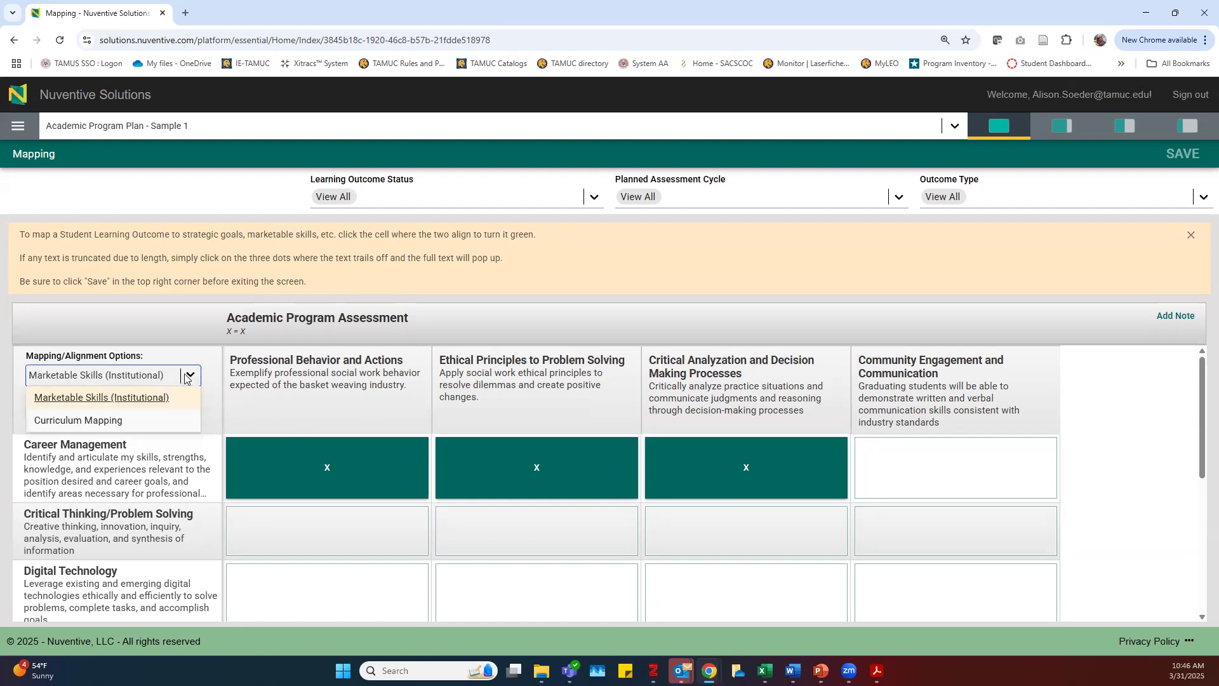
click(282, 417)
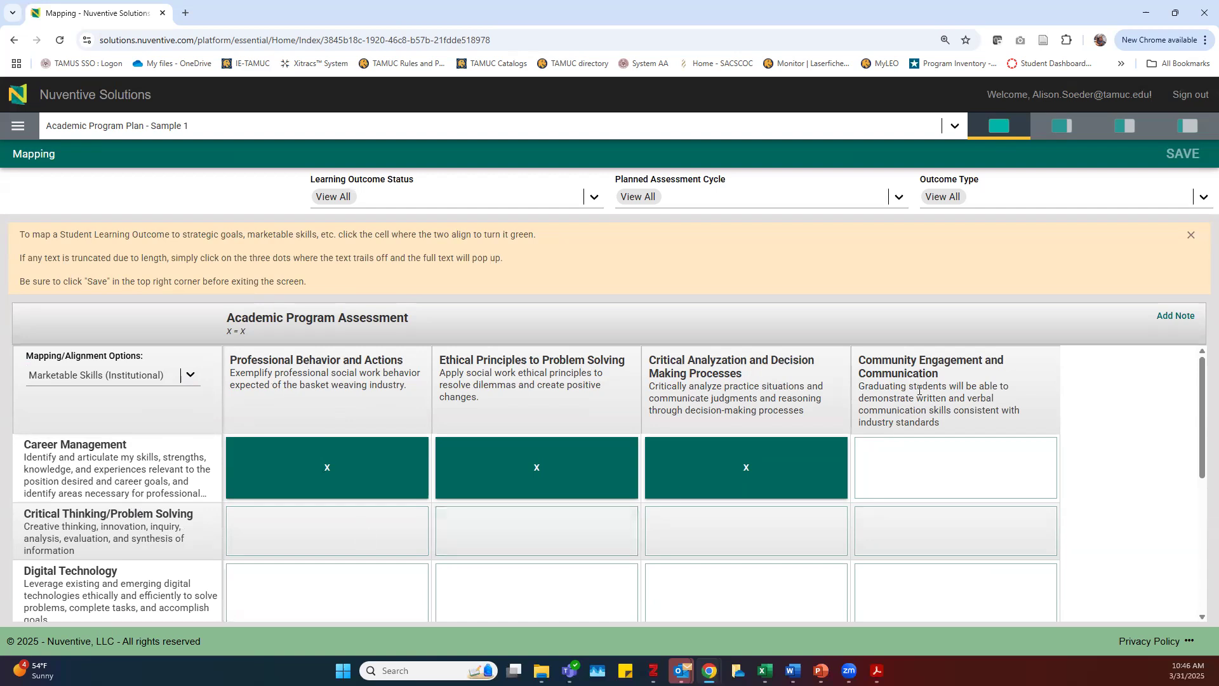
scroll(912, 489, down, 5)
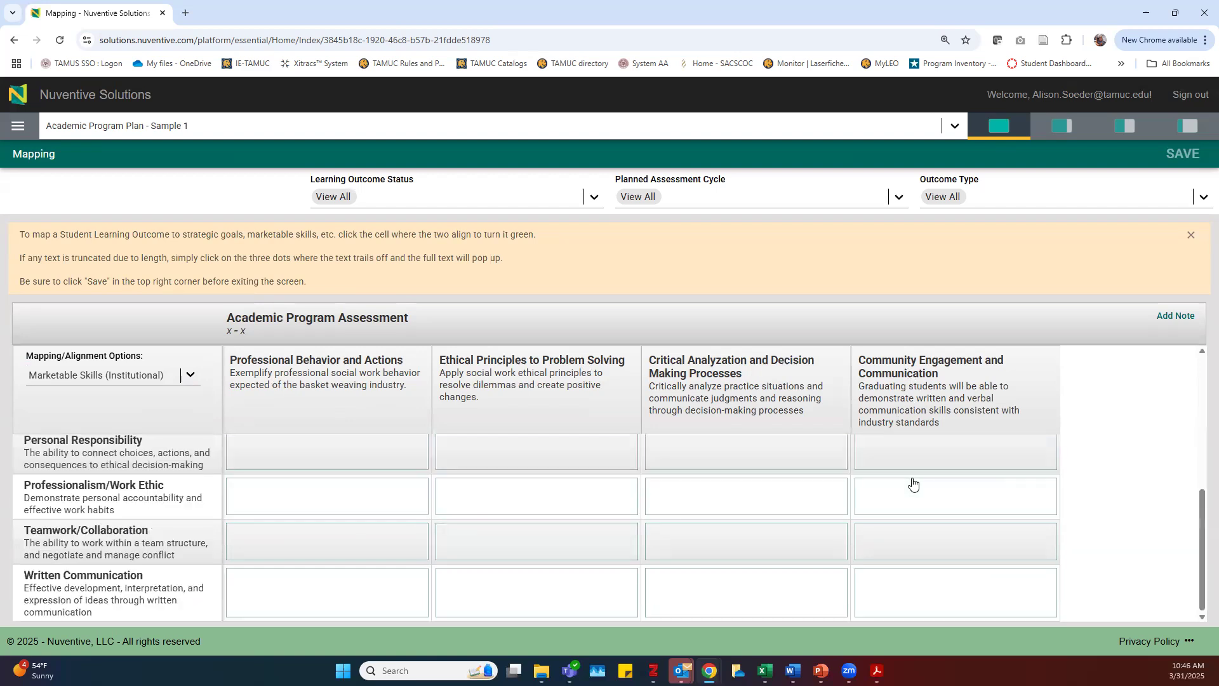
scroll(911, 492, up, 5)
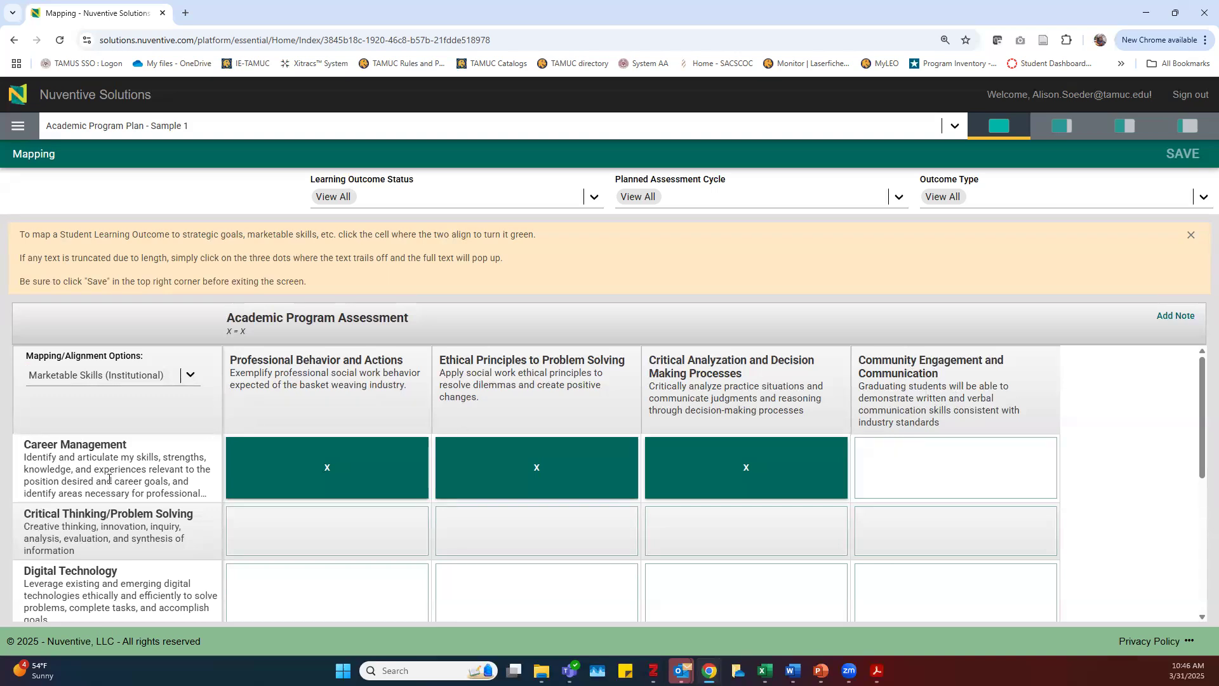
Map Community Engagement and Communication to Career Management, Discipline Specific Knowledge and Written Communication, and save the mapping
click(971, 462)
scroll(971, 461, down, 2)
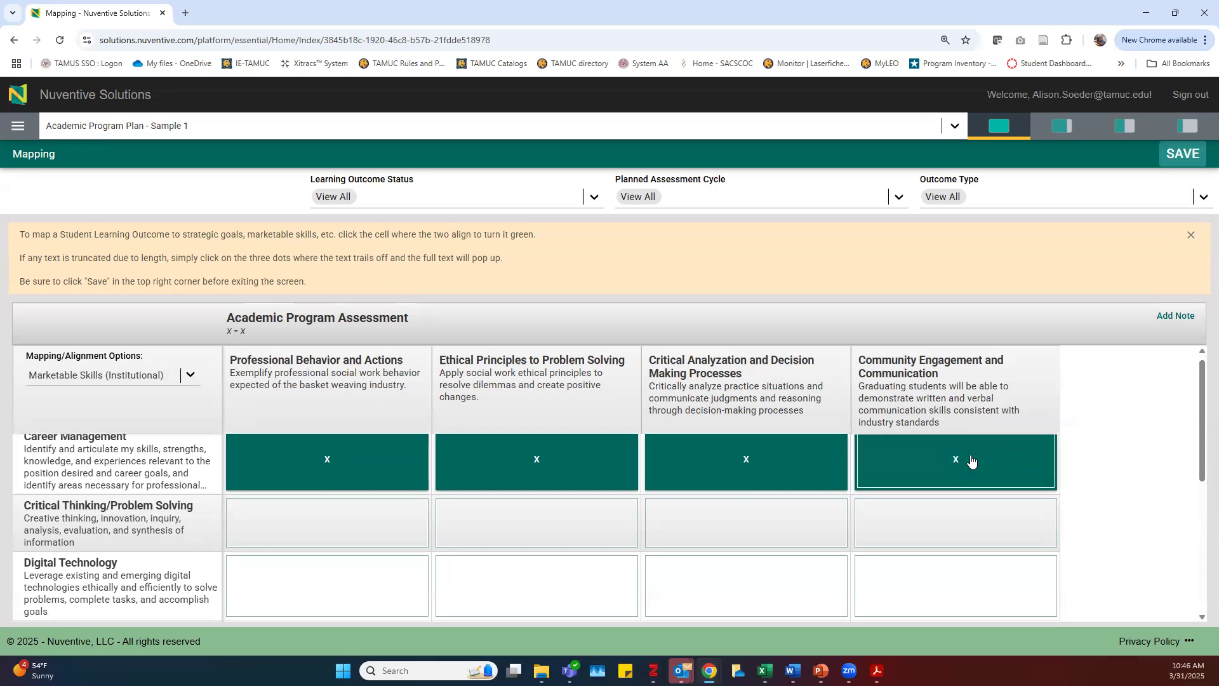
scroll(971, 462, down, 1)
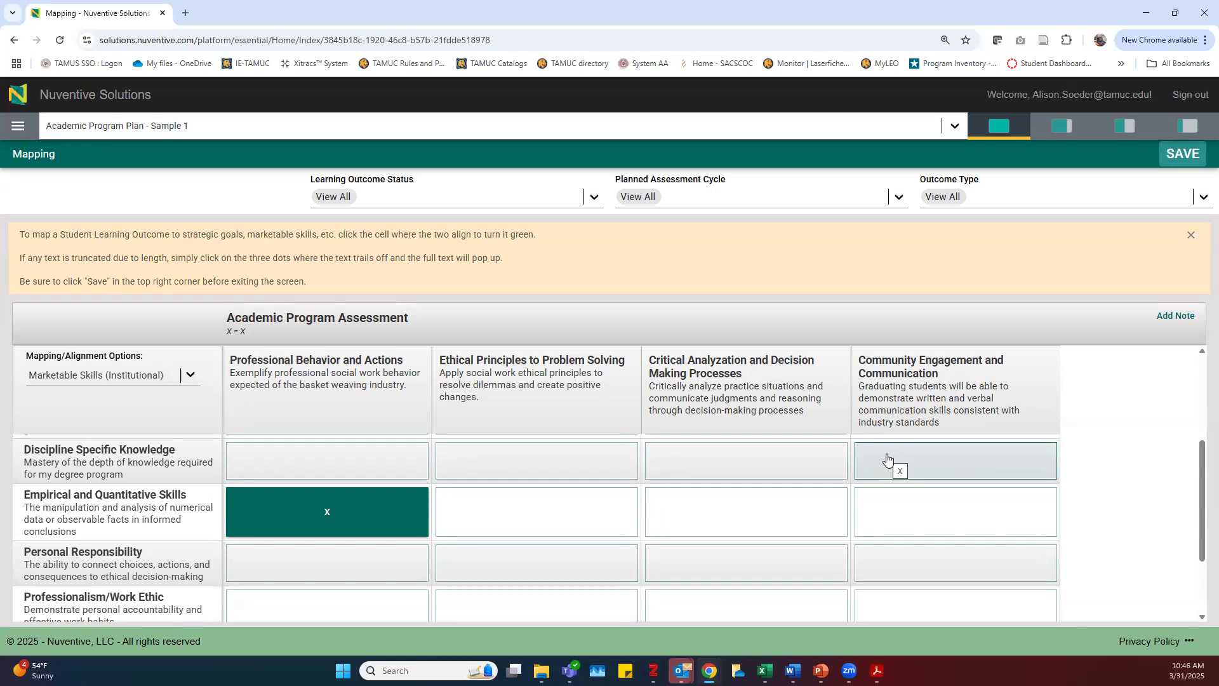
click(925, 457)
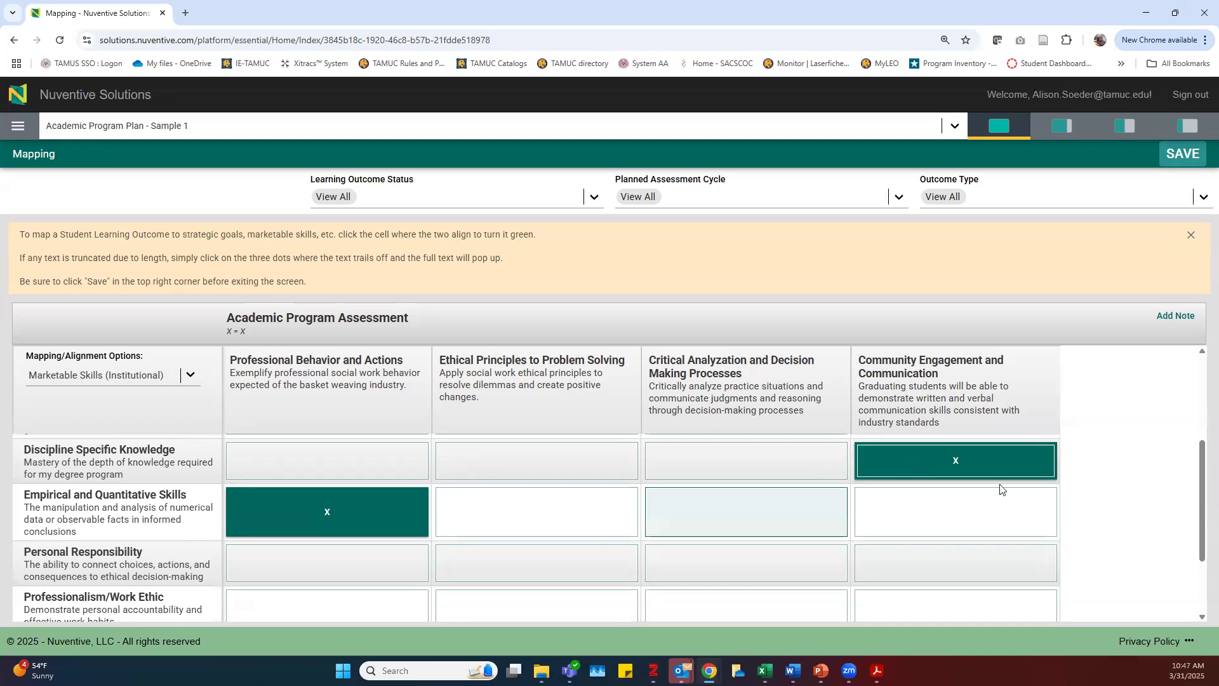
scroll(1001, 489, down, 3)
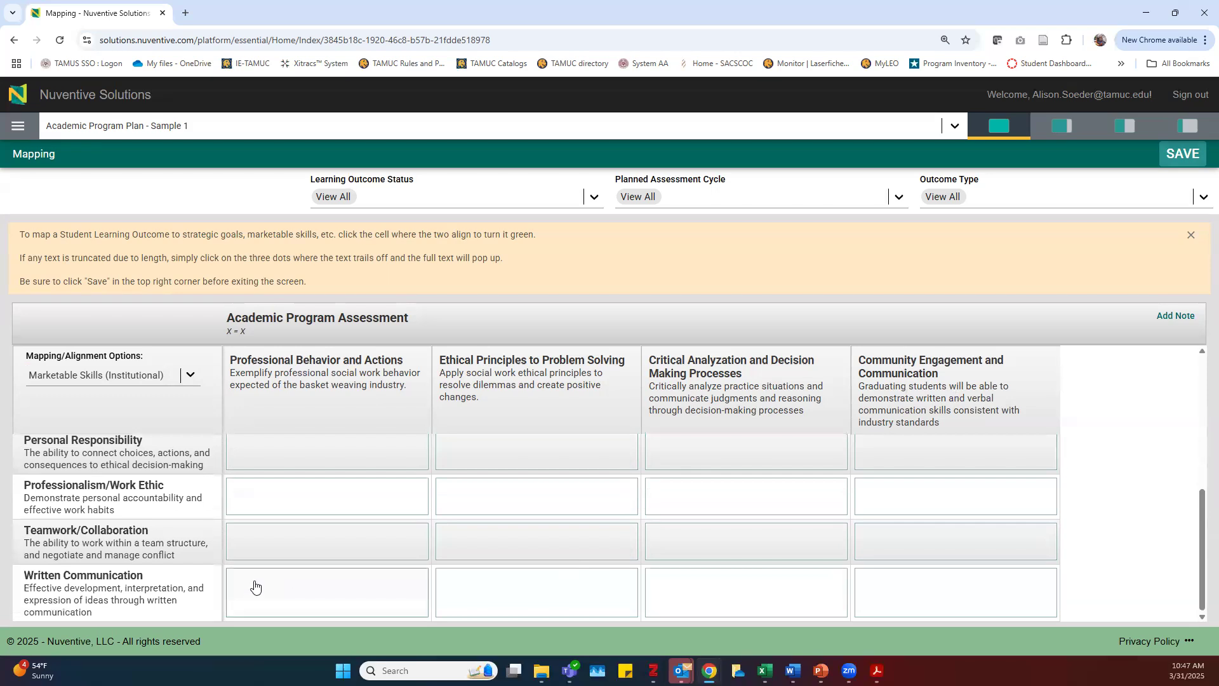
click(936, 595)
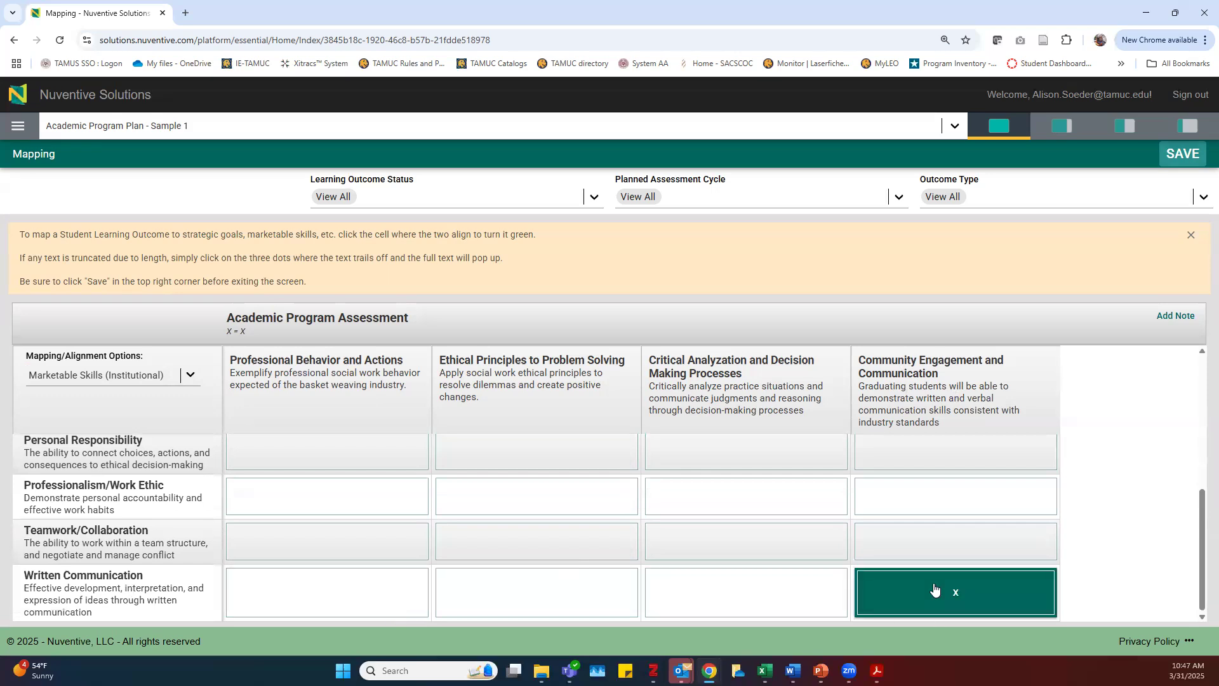
scroll(922, 583, up, 1)
scroll(920, 583, up, 3)
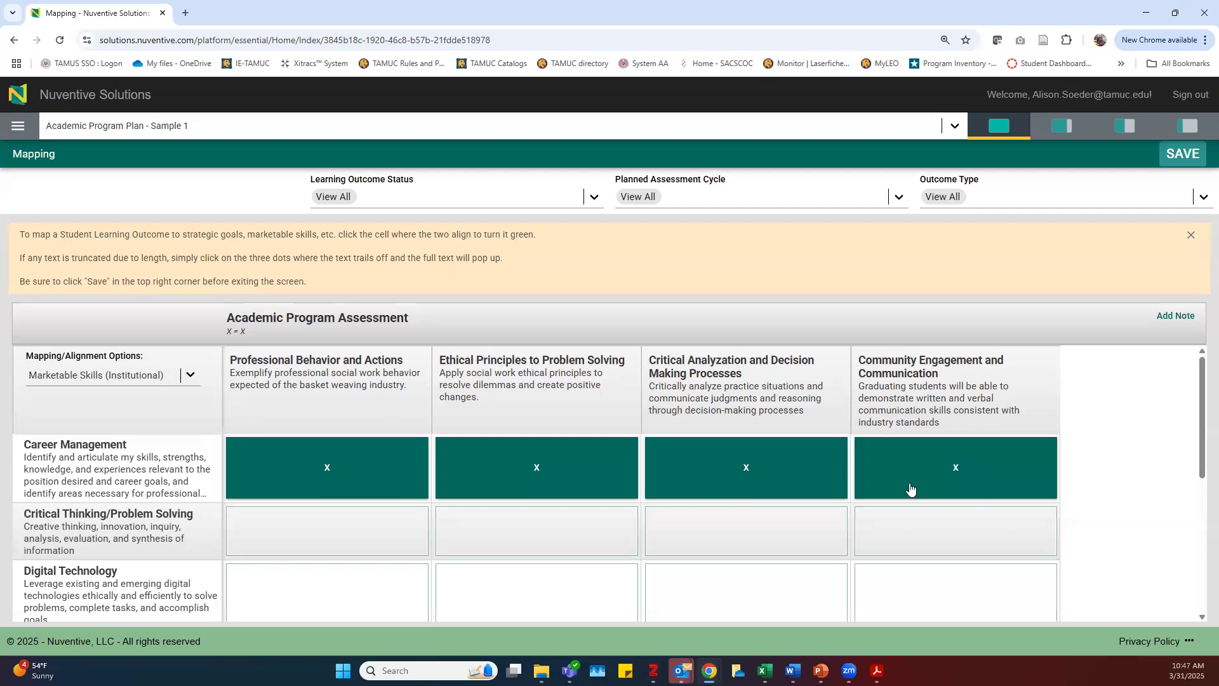
click(1194, 157)
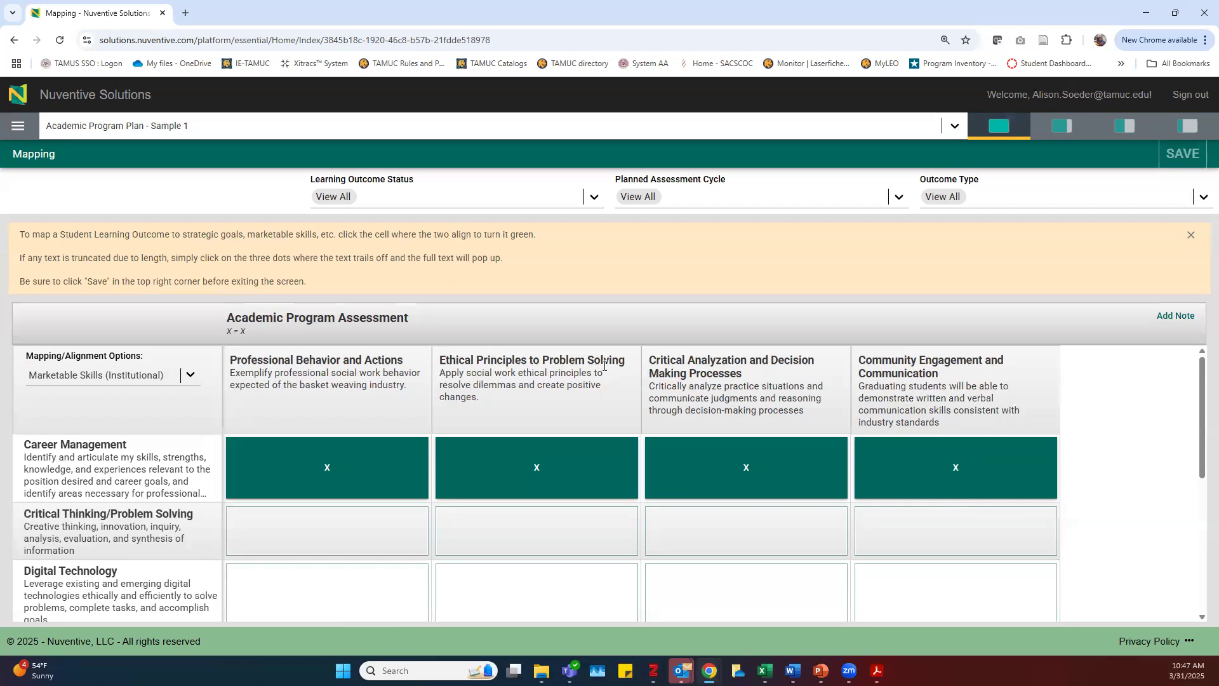
Remove the Career Management mapping from Community Engagement and Communication and save the change
click(895, 473)
click(895, 473)
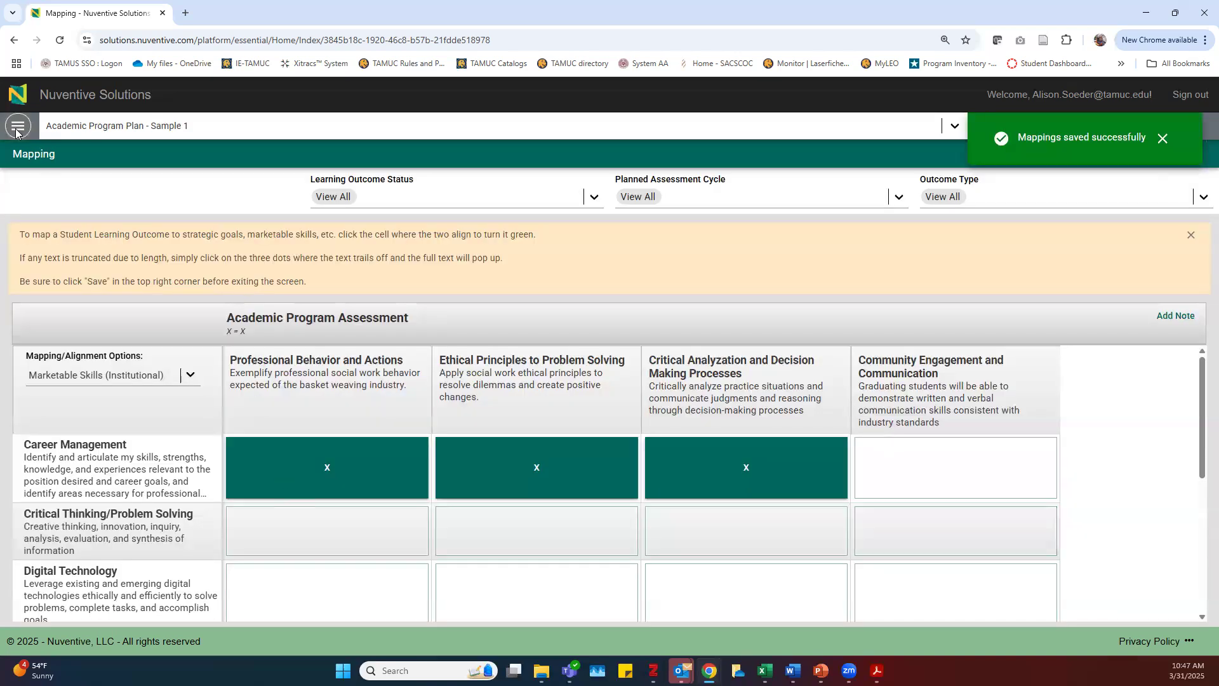
Open the 2022 - 2023 IE Representative Review under Plan Review/Approval and examine its review dates, decisions and comments
click(17, 130)
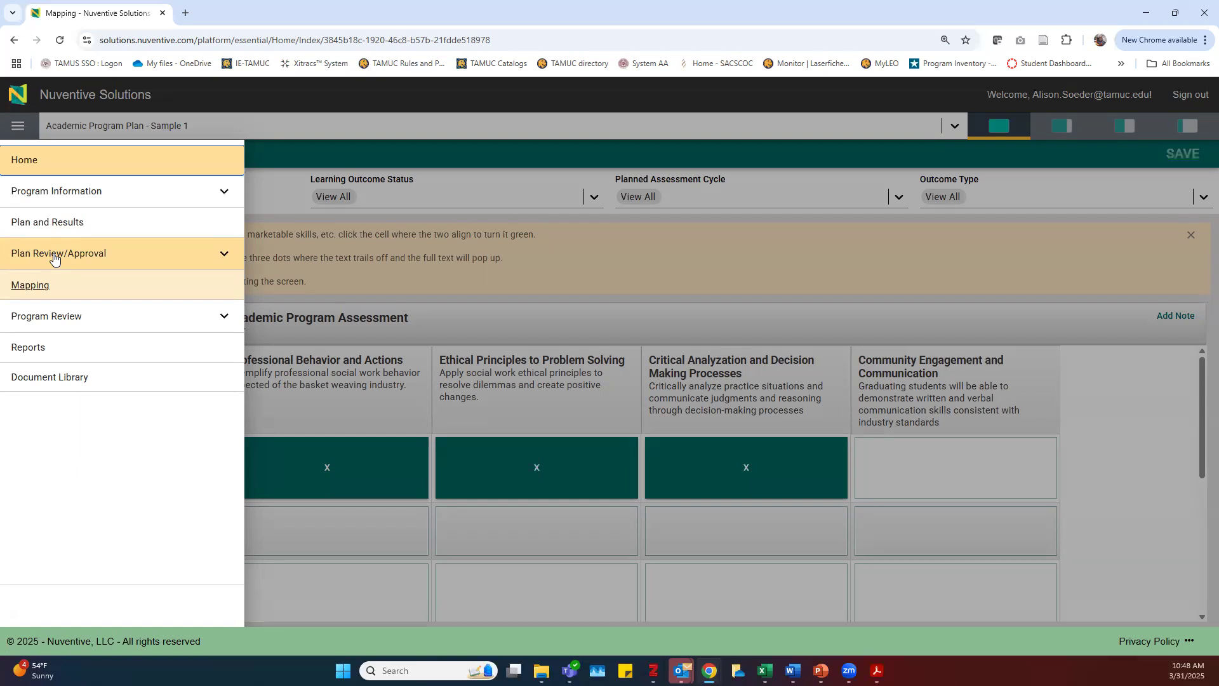
click(118, 259)
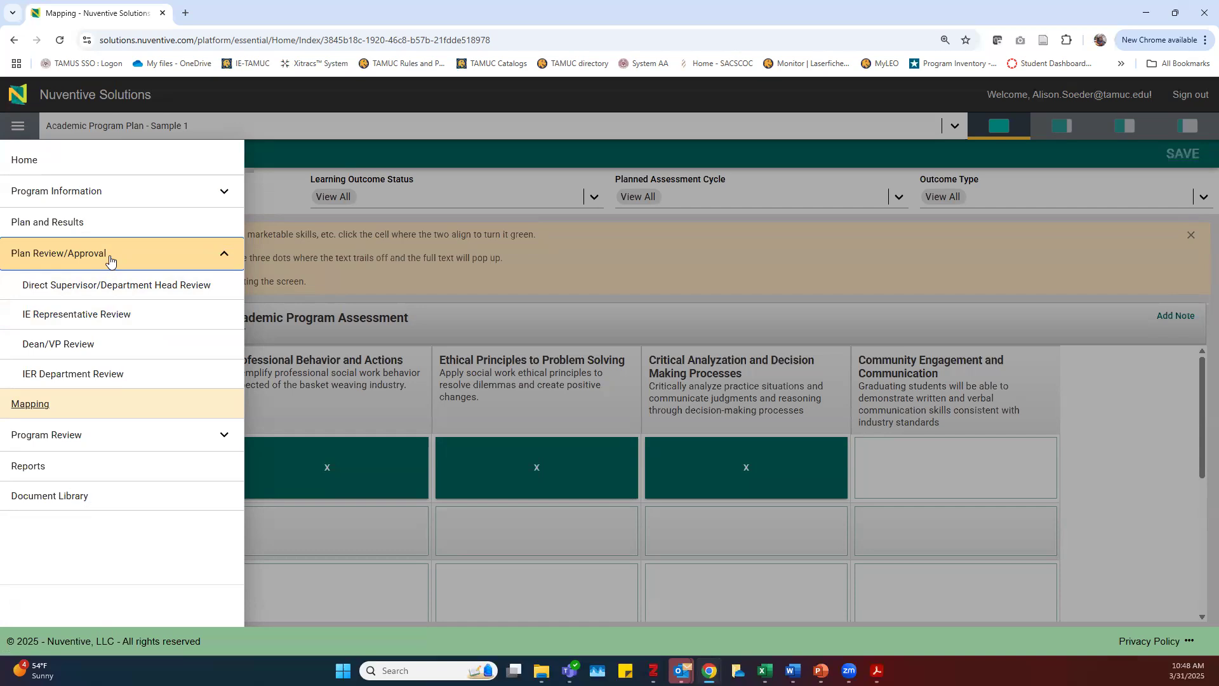
click(113, 313)
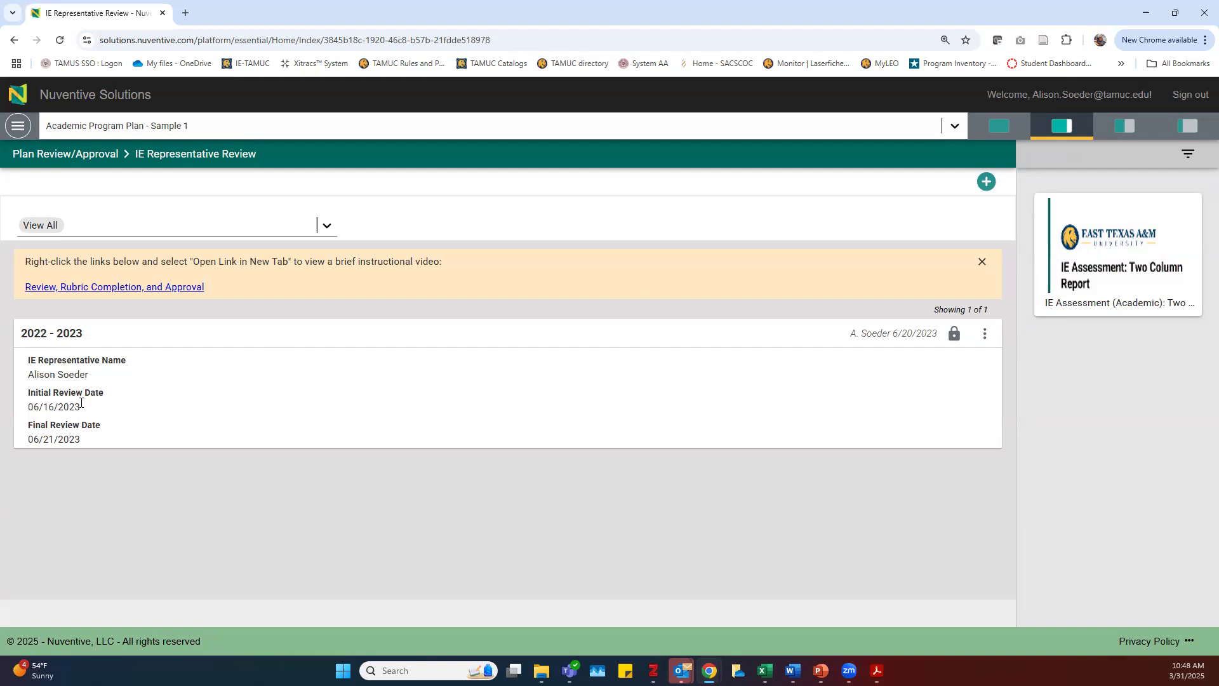
click(984, 337)
click(1026, 334)
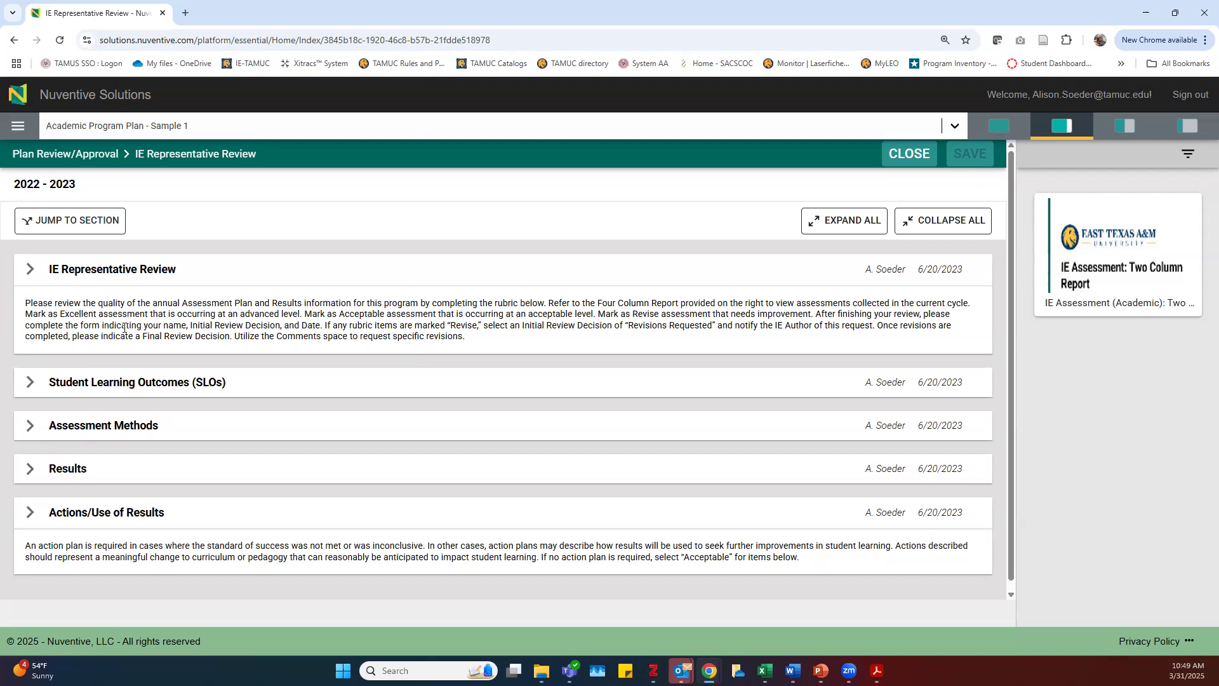
click(30, 269)
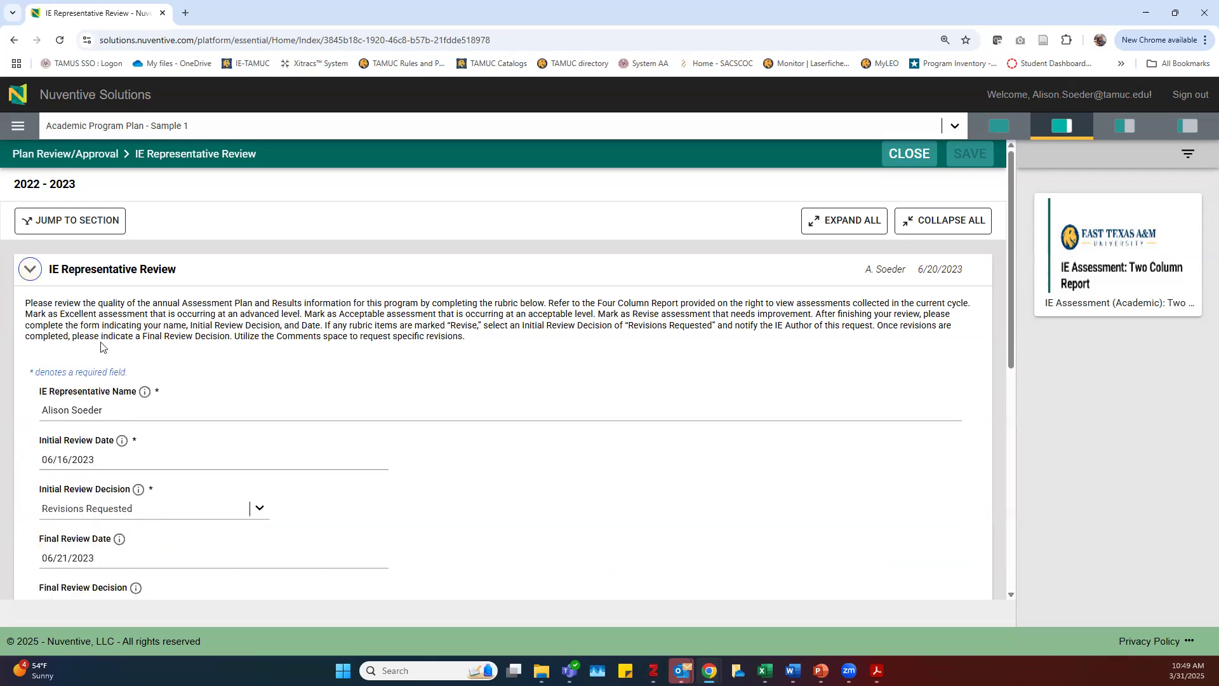
scroll(100, 366, down, 5)
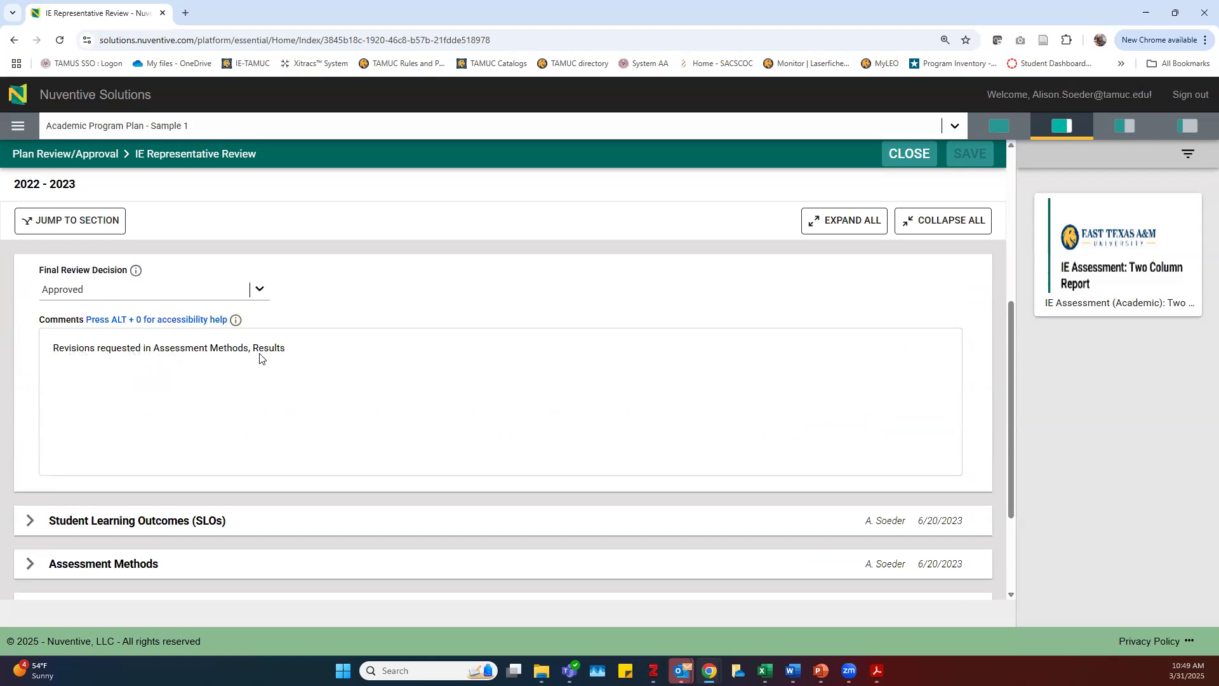
scroll(260, 358, down, 3)
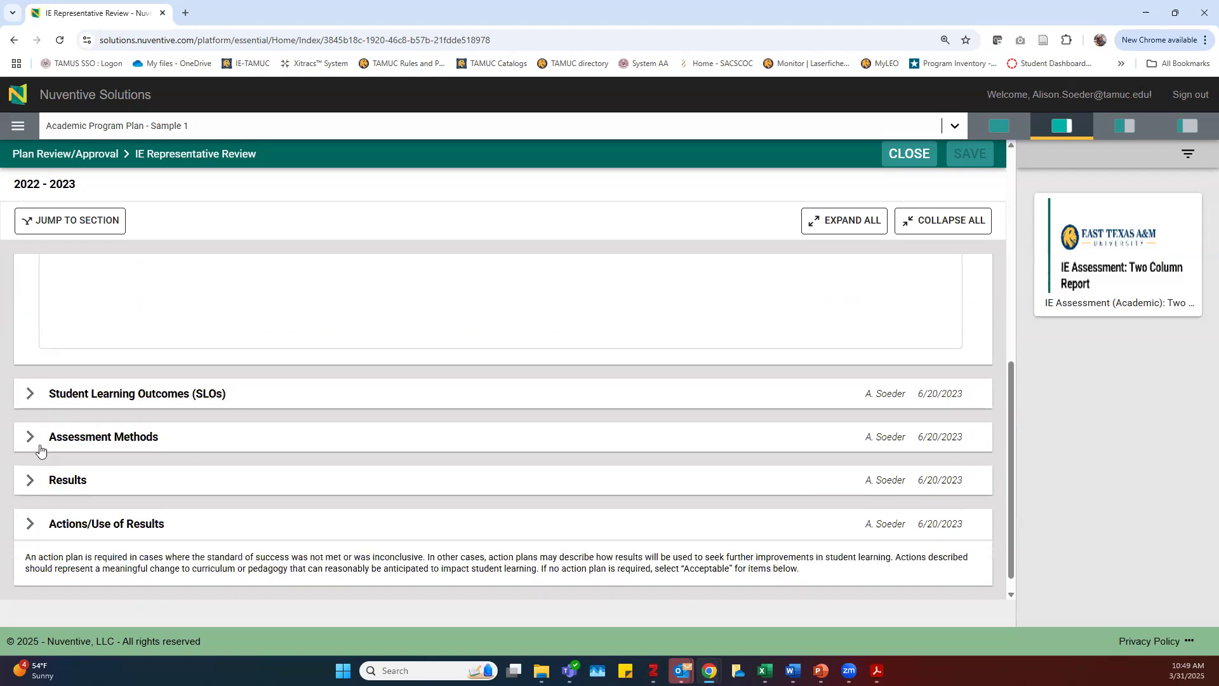
Examine the Assessment Methods and Results rubric ratings and revision requests in the 2022 - 2023 review, and close it
click(28, 437)
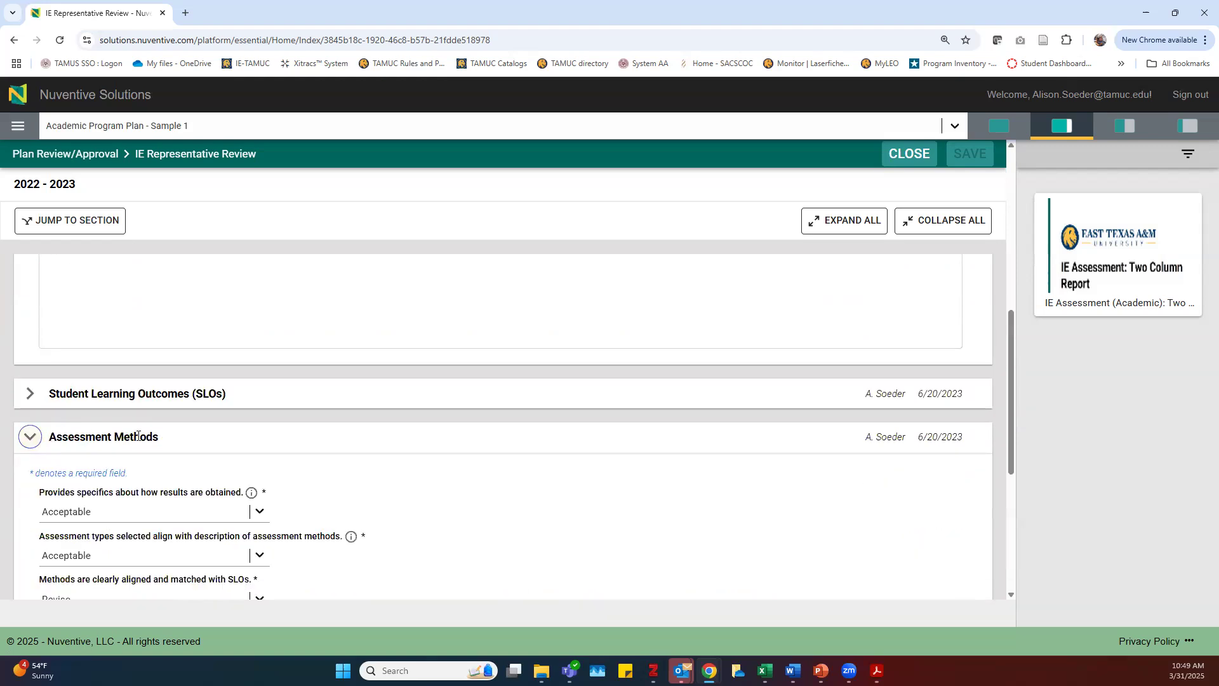
scroll(141, 436, down, 4)
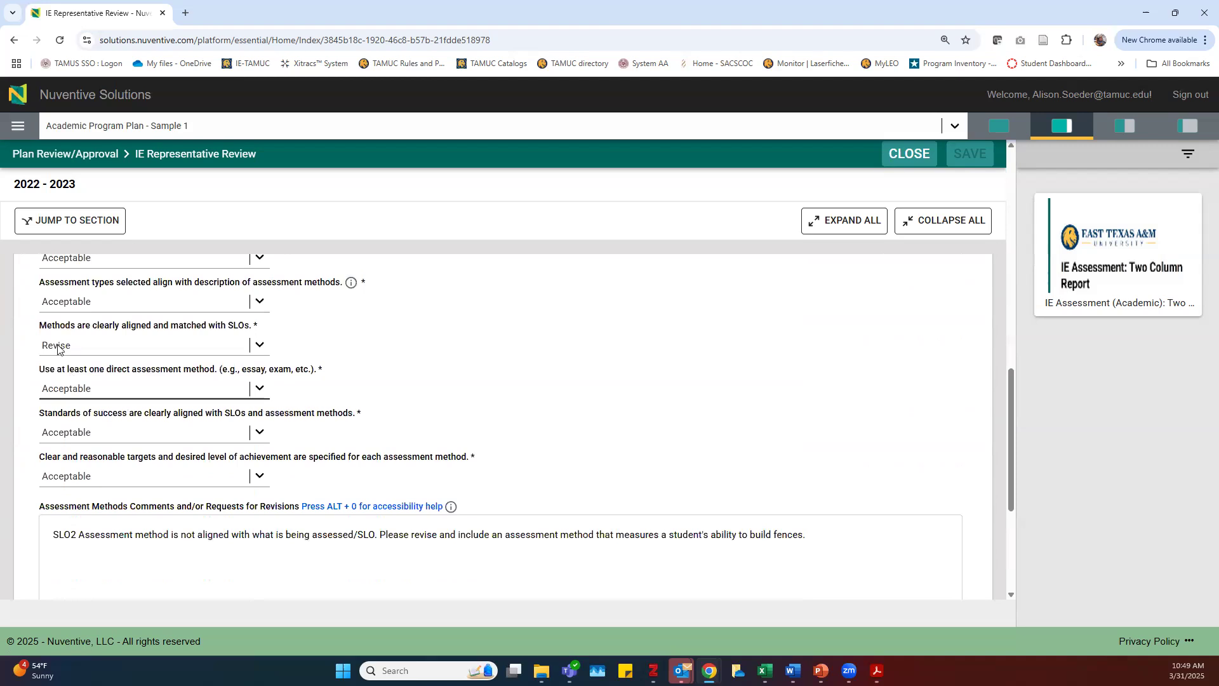
scroll(82, 464, down, 1)
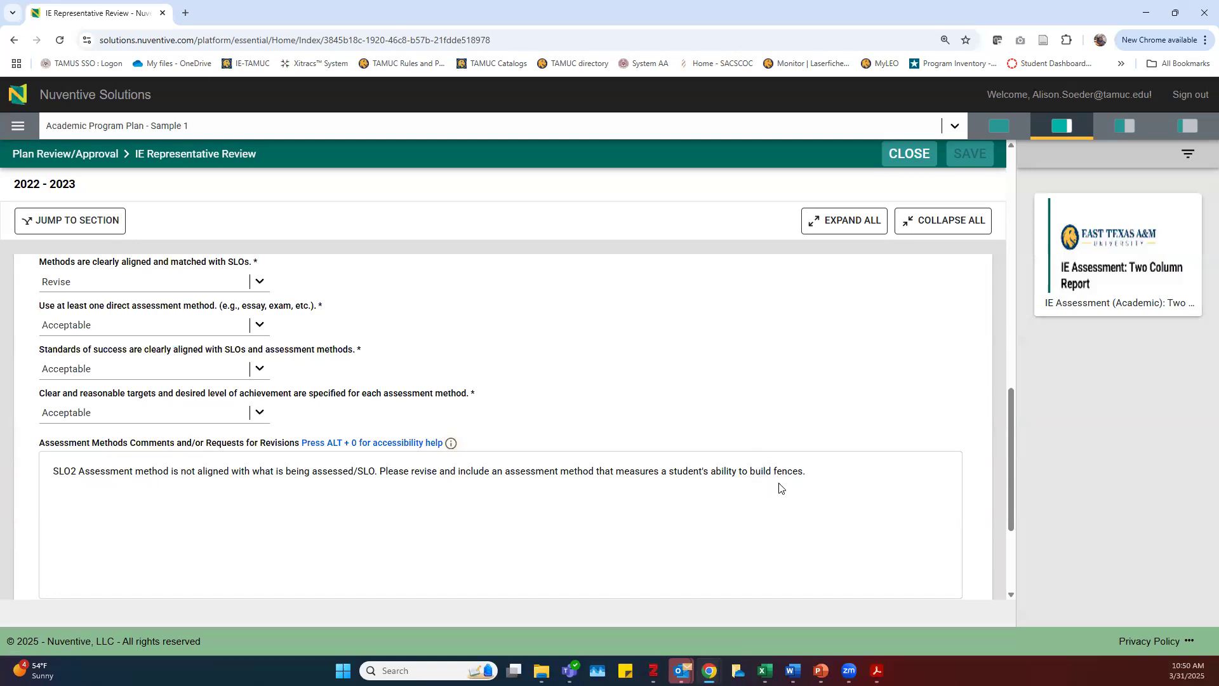
scroll(640, 438, down, 3)
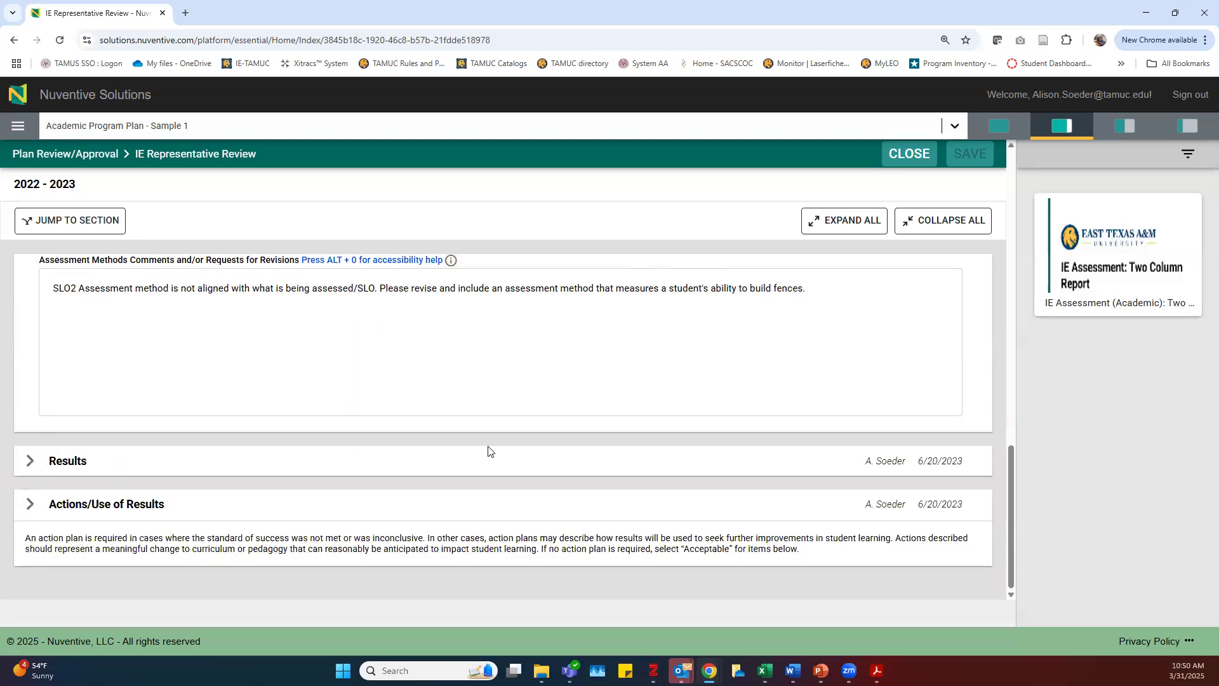
click(205, 475)
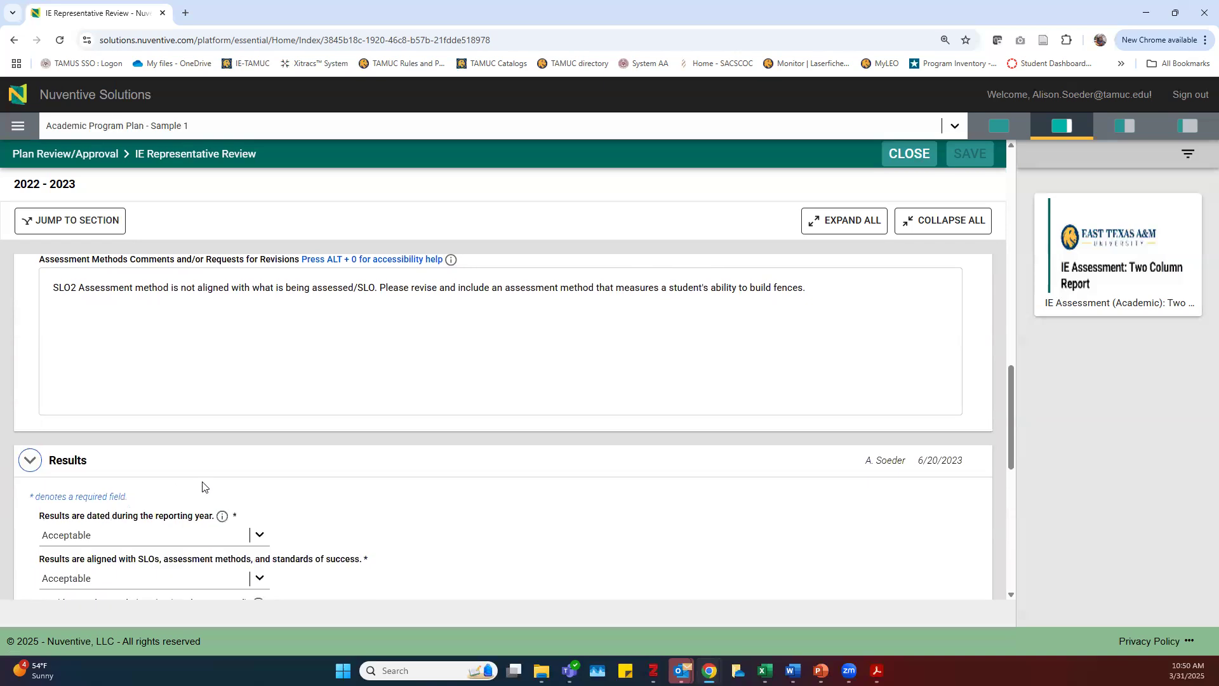
scroll(202, 483, down, 3)
scroll(190, 476, down, 1)
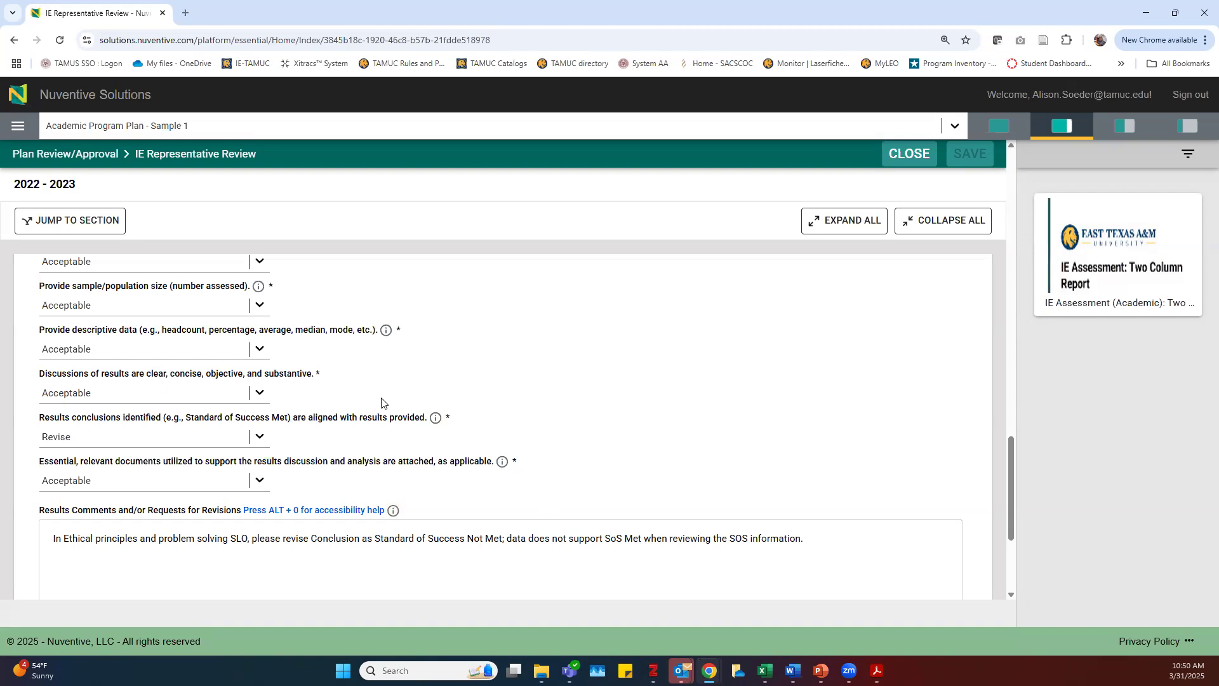
click(927, 153)
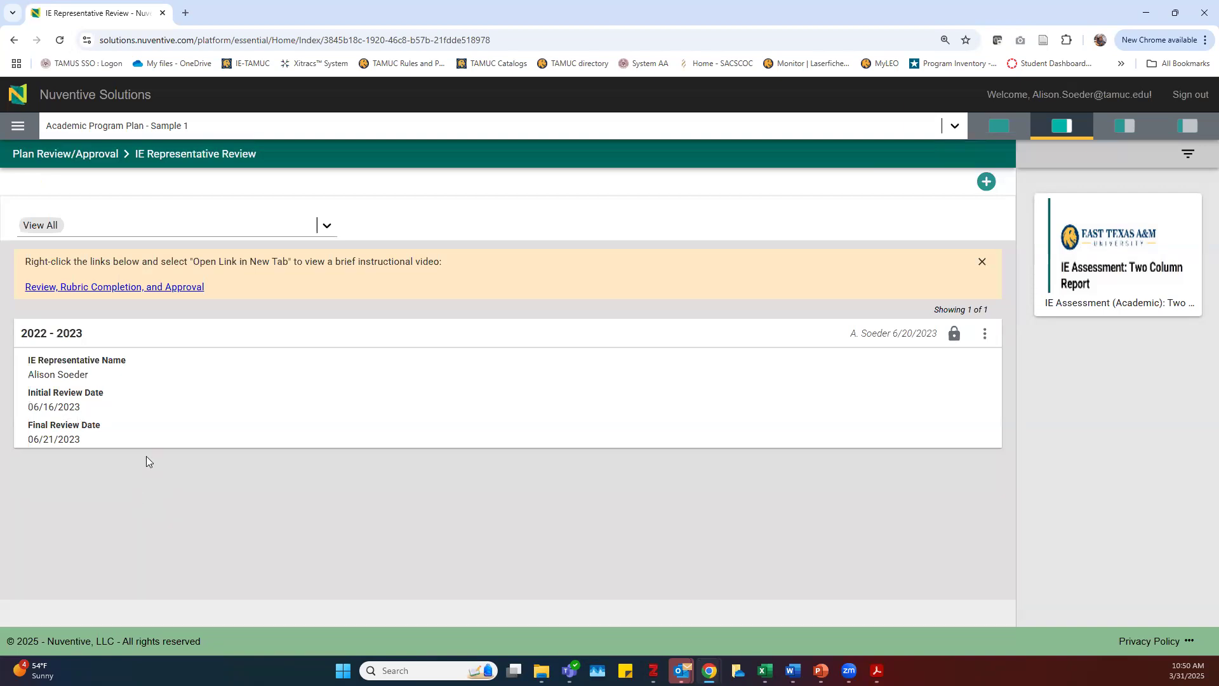
Open the Reports page and generate the IE Assessment: Two Column Report for Academic Program Plan - Sample 1
click(26, 131)
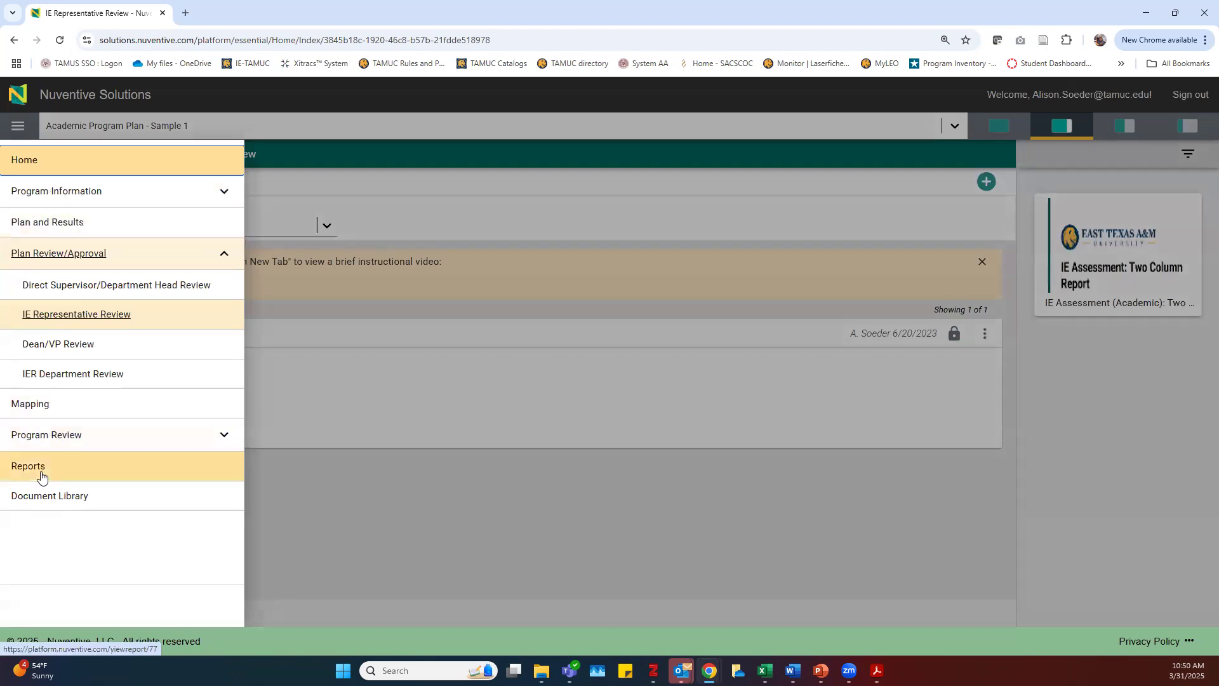
click(228, 260)
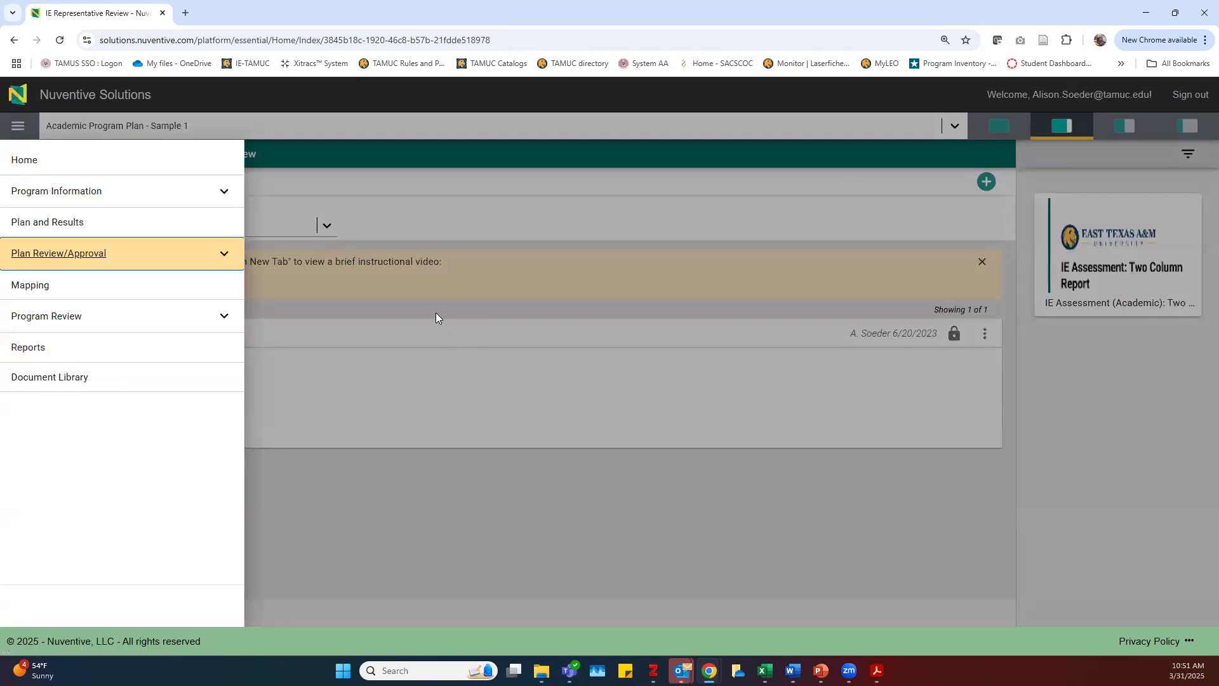
click(30, 348)
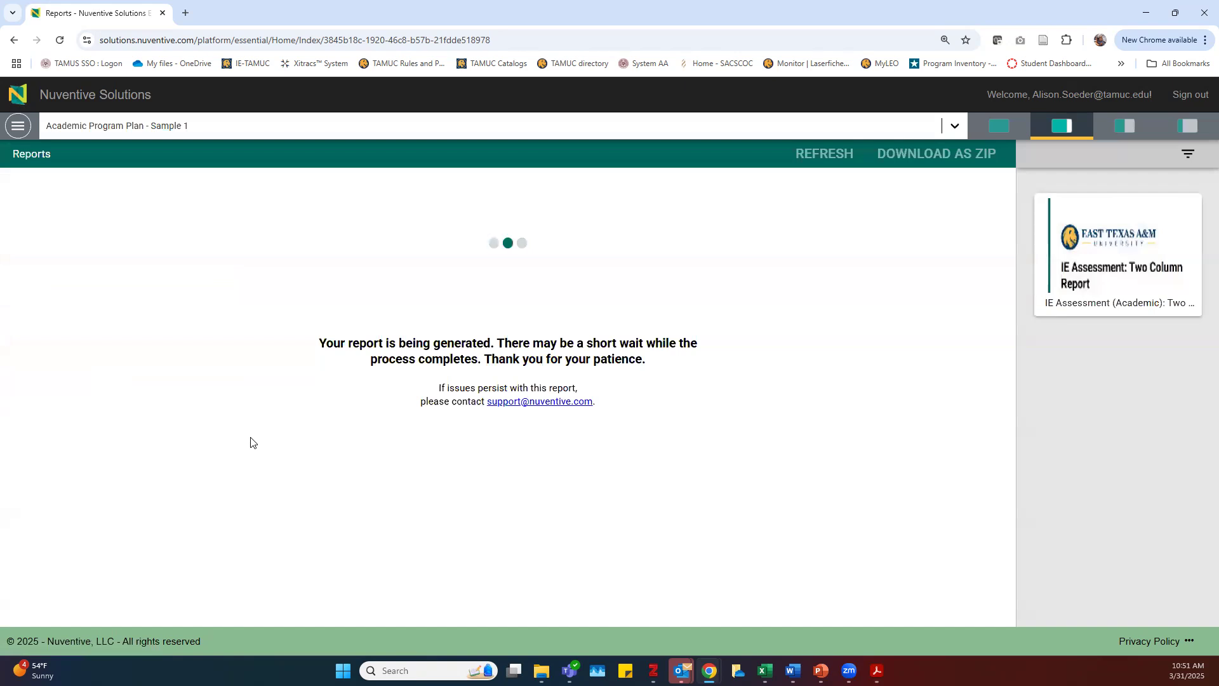
click(20, 130)
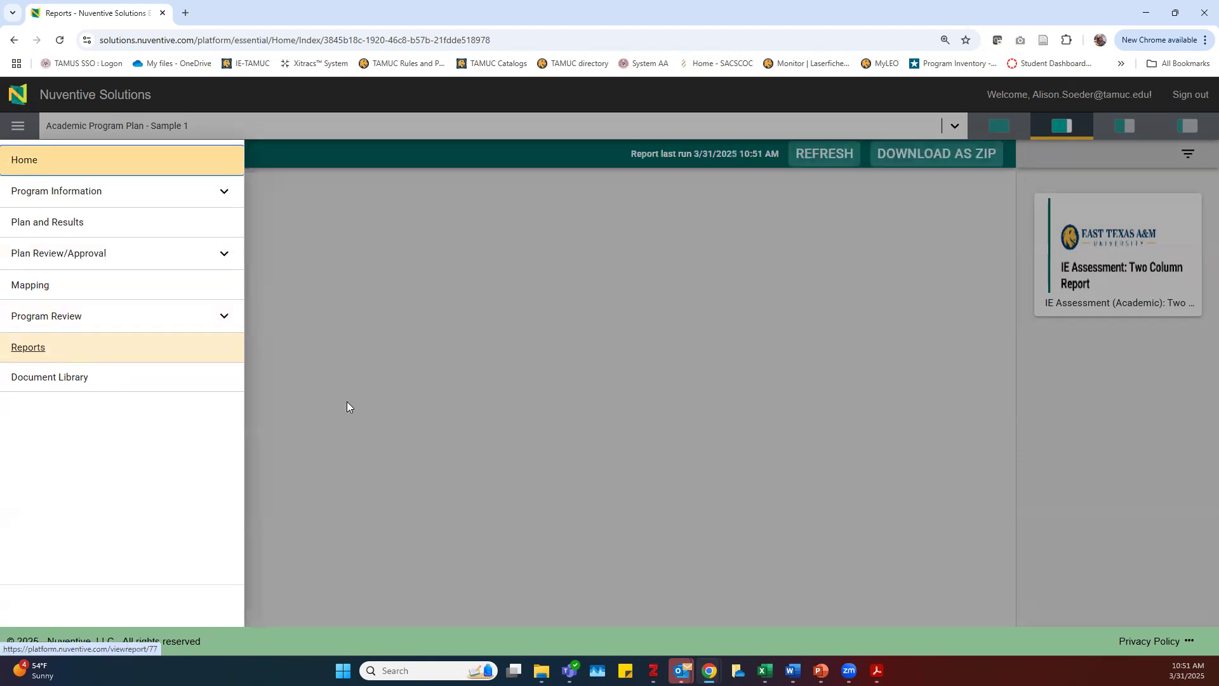
click(339, 508)
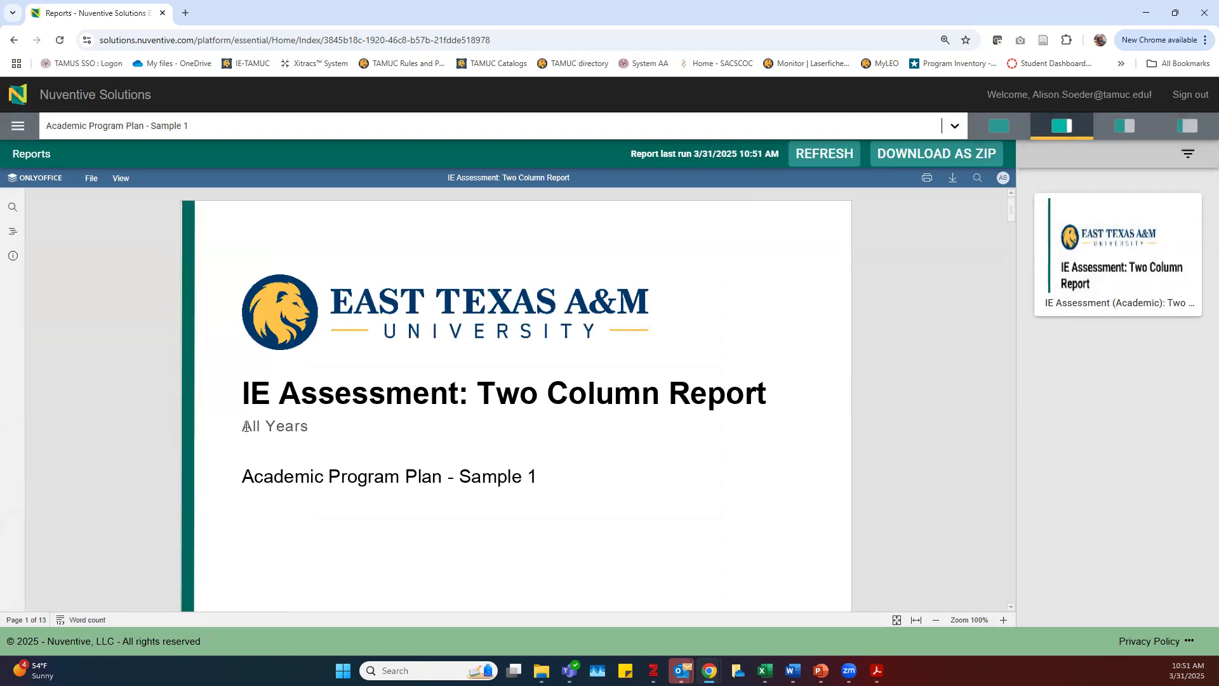
Check the year coverage on the report's cover page and examine the Student Learning Outcomes and Results section
drag(243, 424, 308, 431)
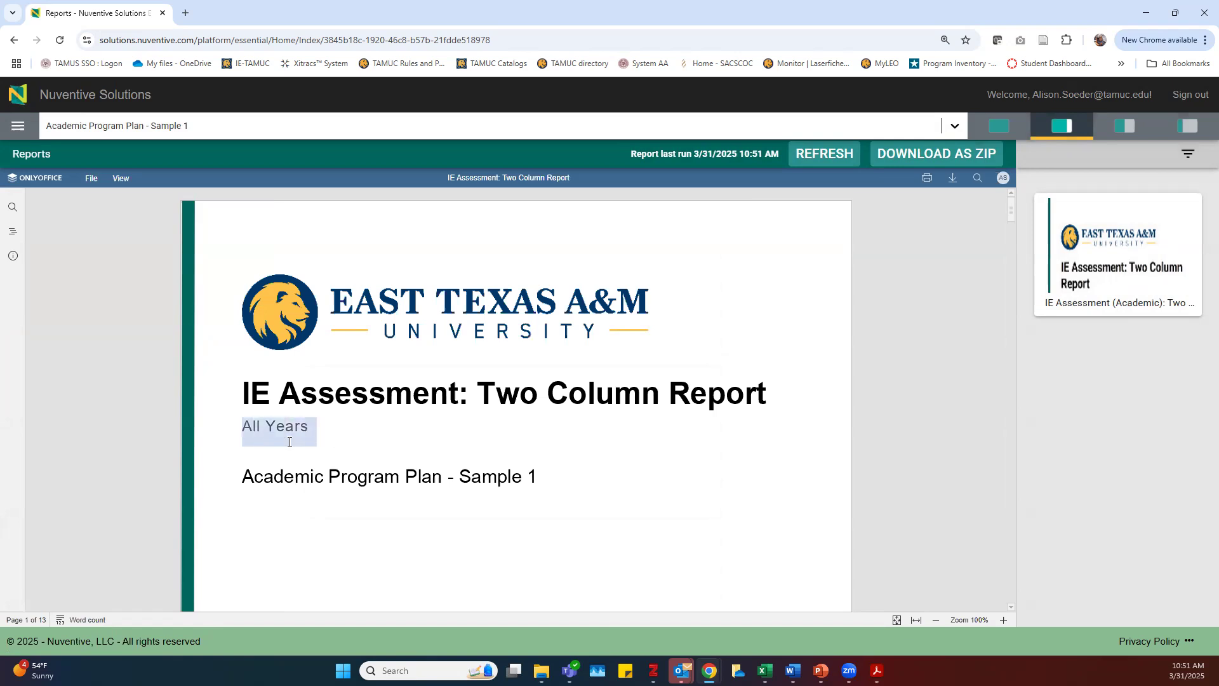
click(162, 424)
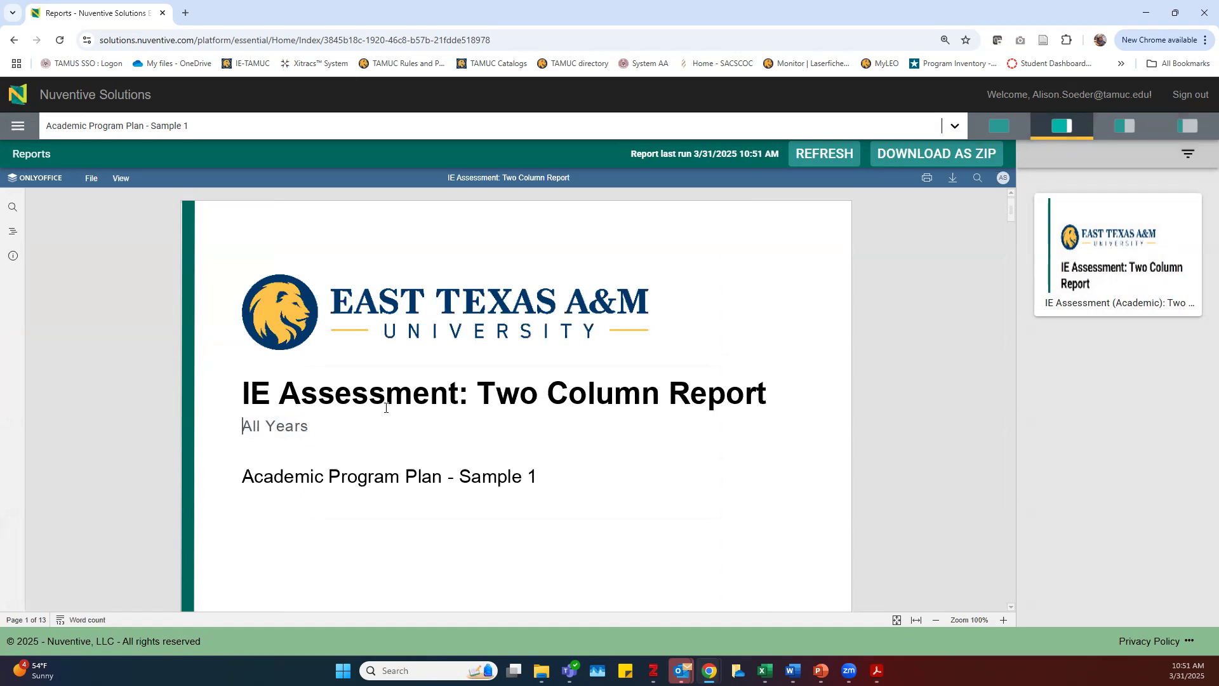
scroll(385, 408, down, 1)
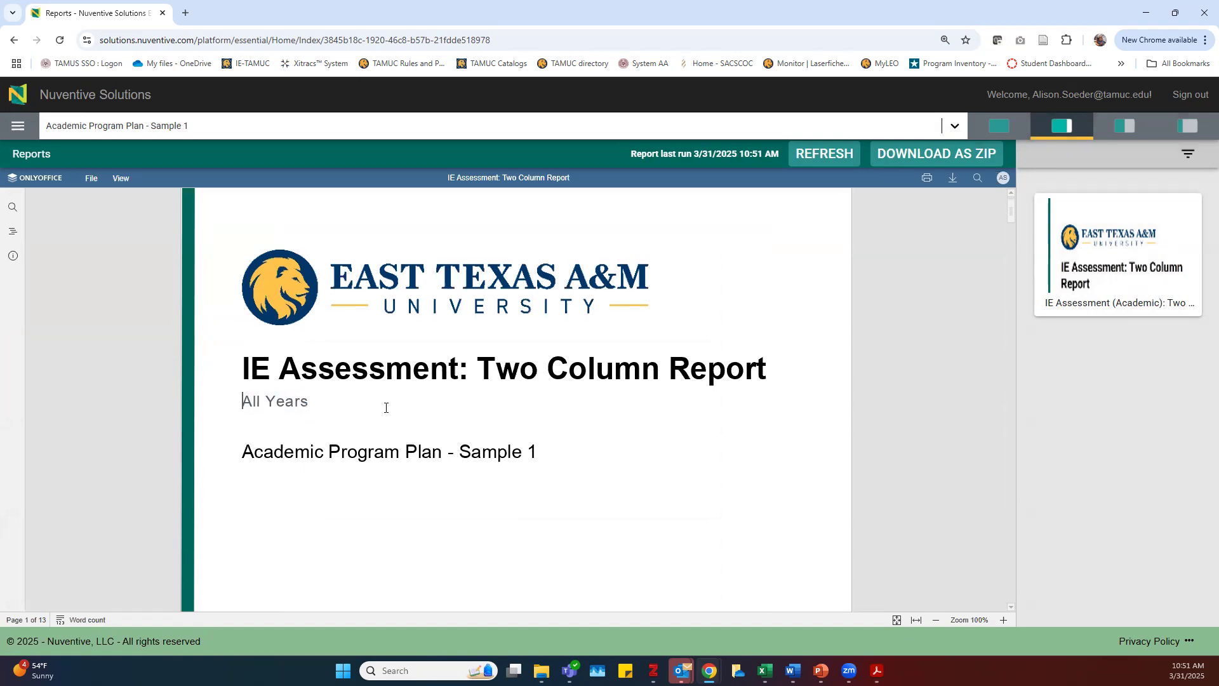
scroll(325, 405, down, 20)
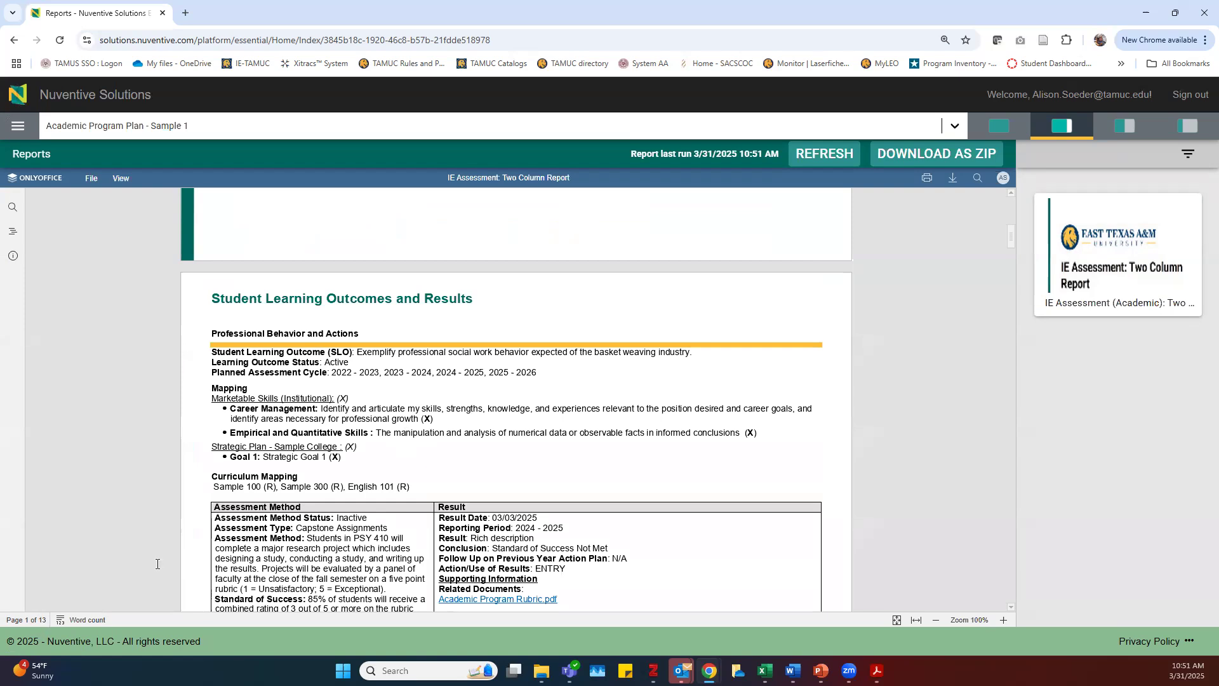
scroll(294, 425, up, 5)
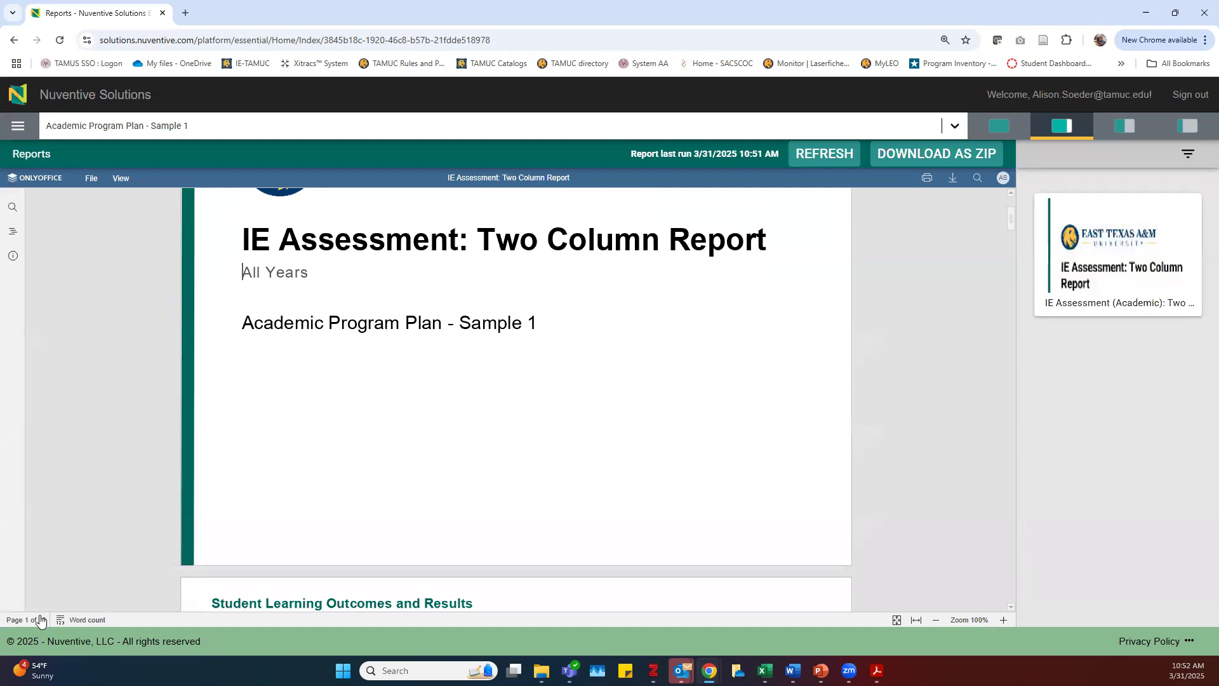
Open the IE Assessment (Academic): Two Column Report with filters and set its Planned Assessment Cycle to 2024 - 2025 and 2025 - 2026
mouse_move(1115, 285)
mouse_move(1082, 252)
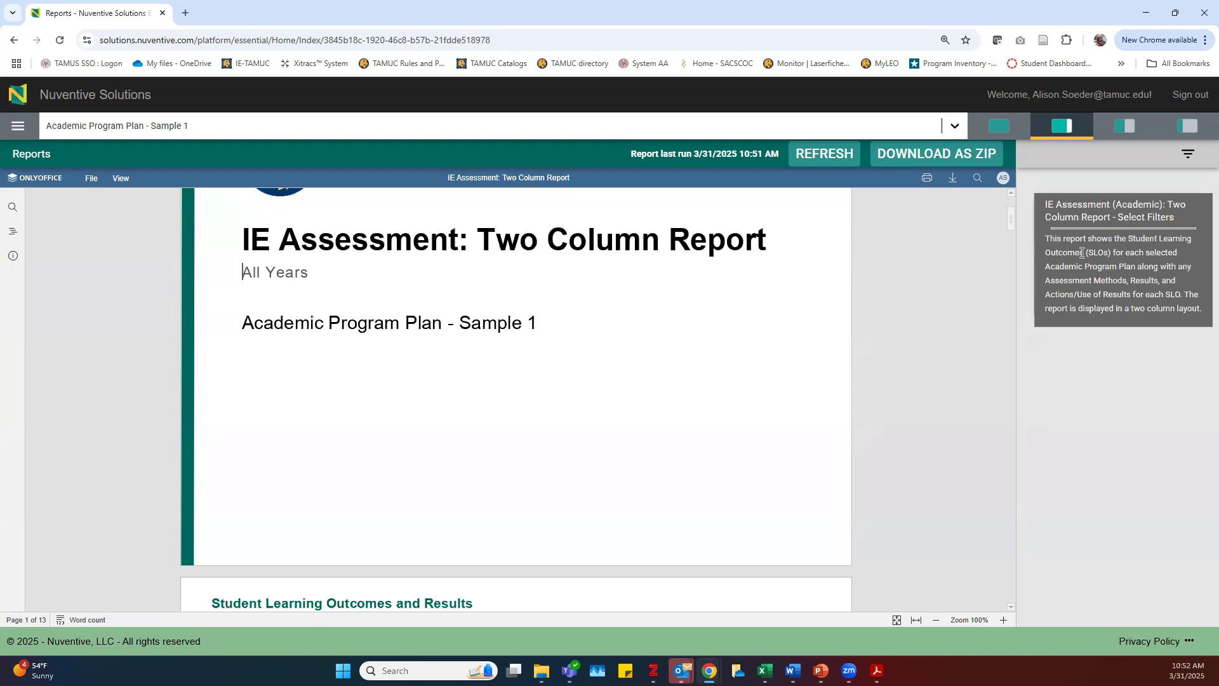
click(1129, 253)
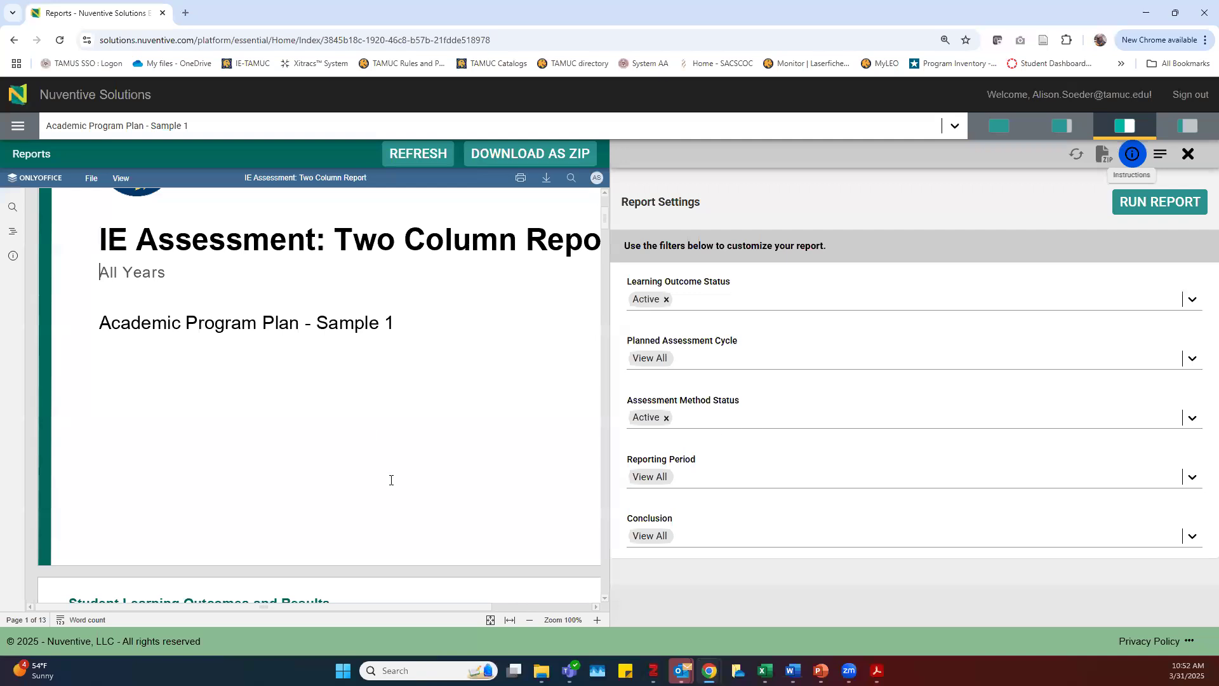
click(730, 362)
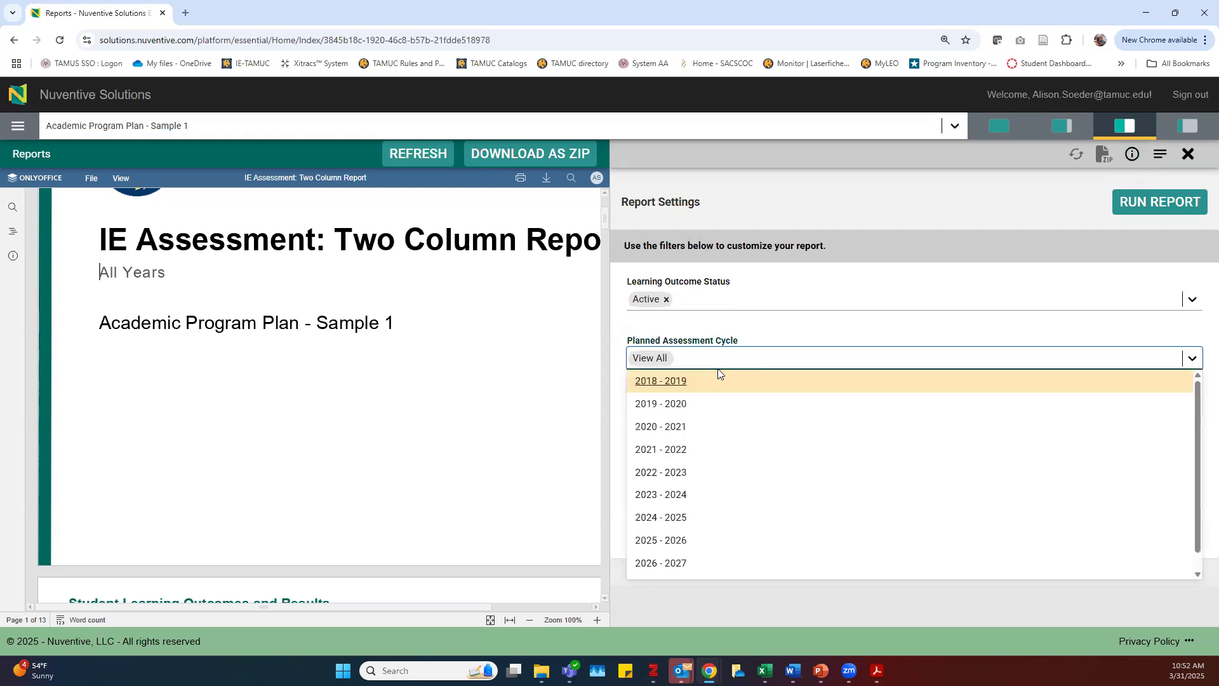
click(674, 518)
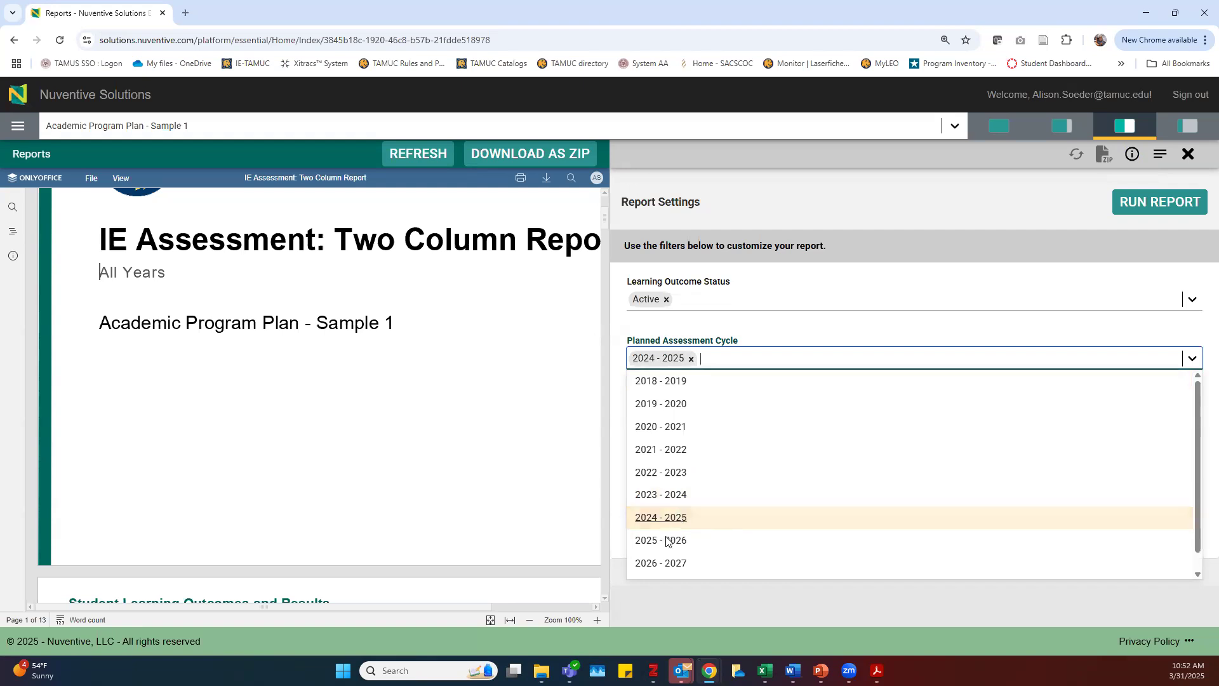
click(670, 541)
click(797, 322)
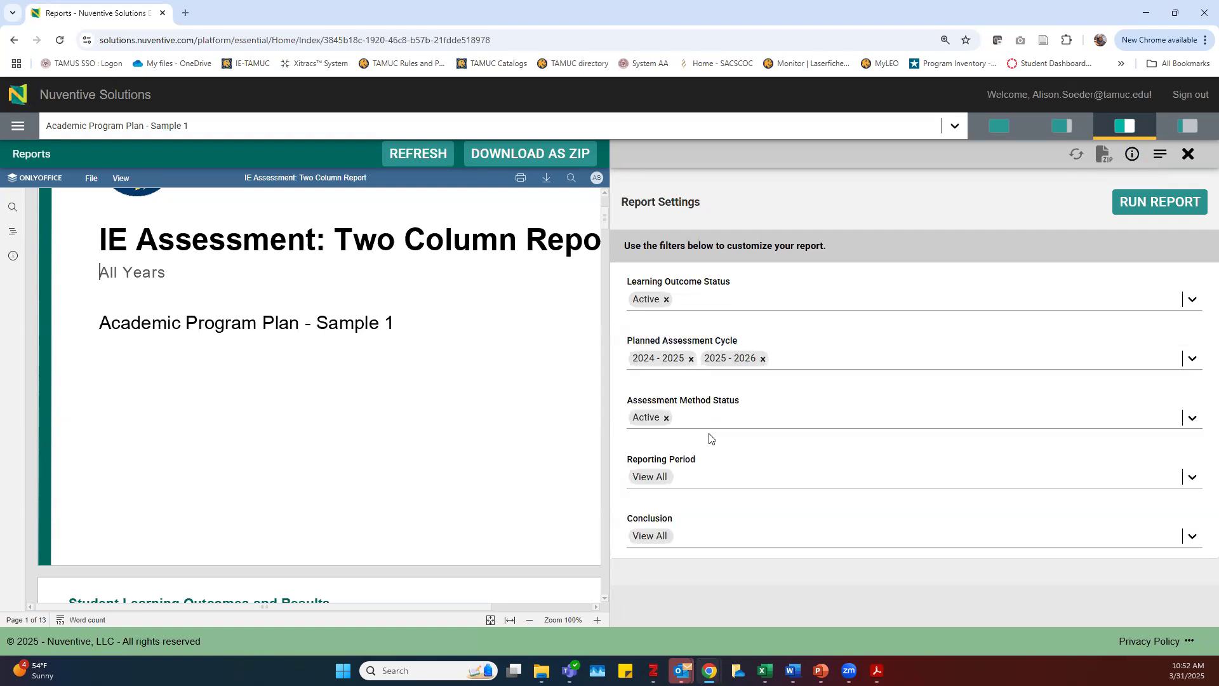
Set the Reporting Period filter to 2024 - 2025 and run the filtered report
click(712, 480)
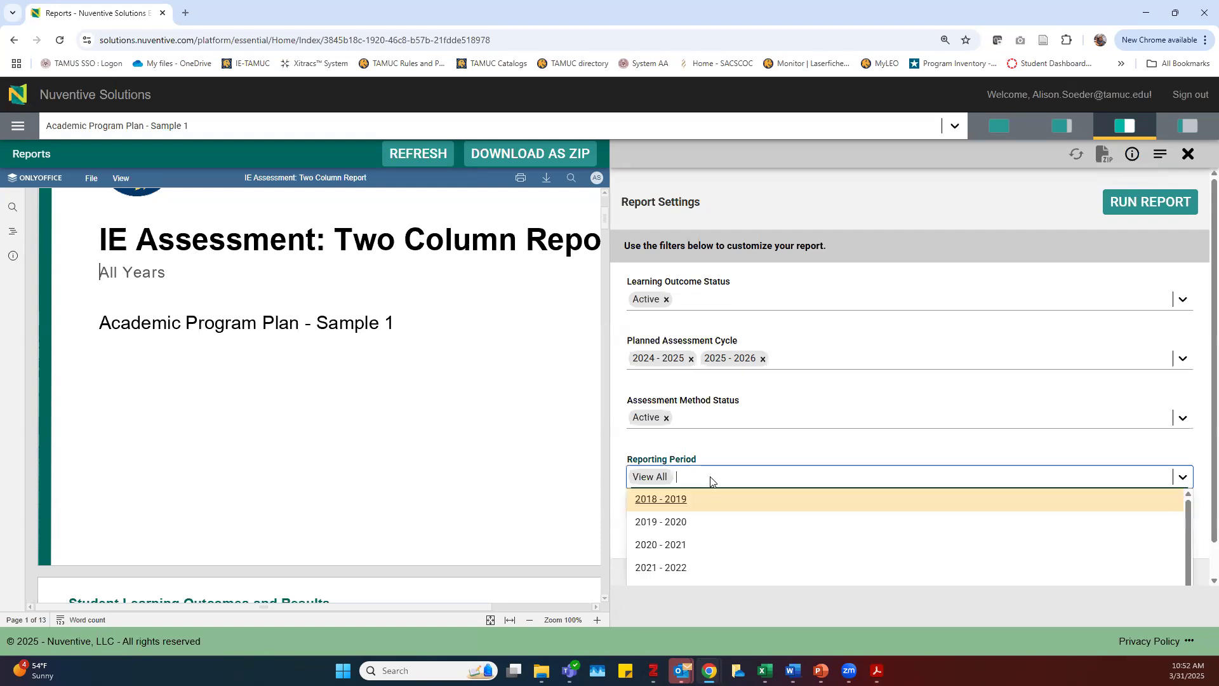
scroll(705, 553, down, 1)
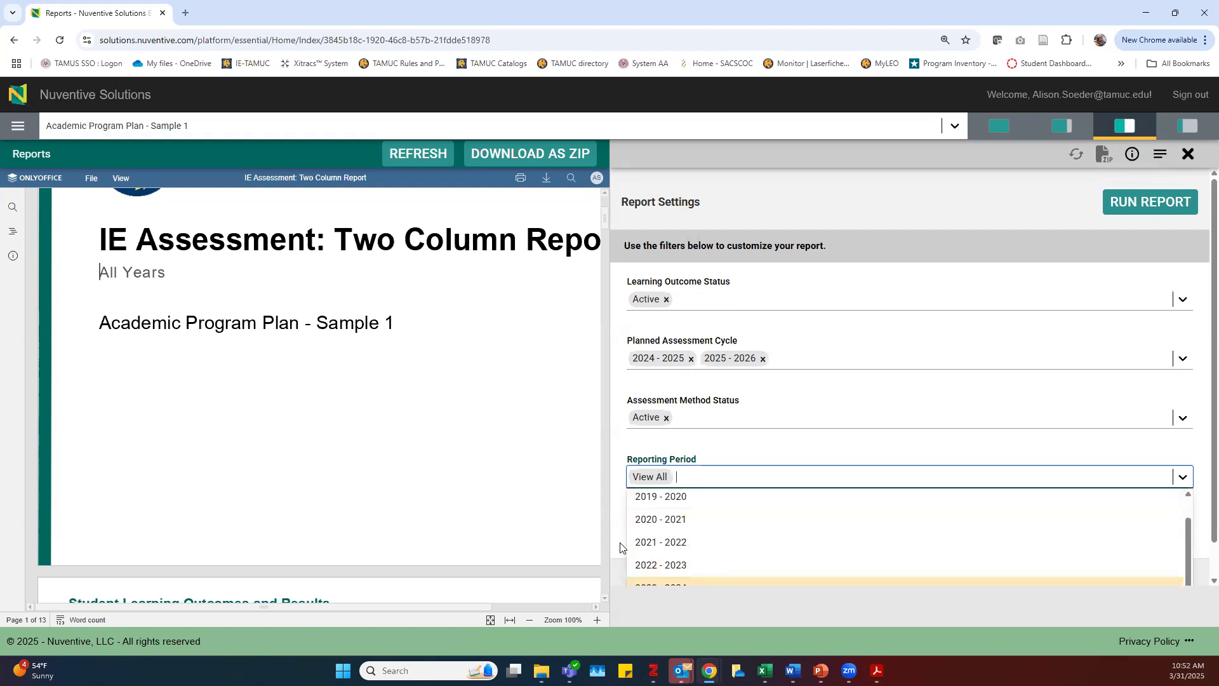
scroll(660, 571, down, 1)
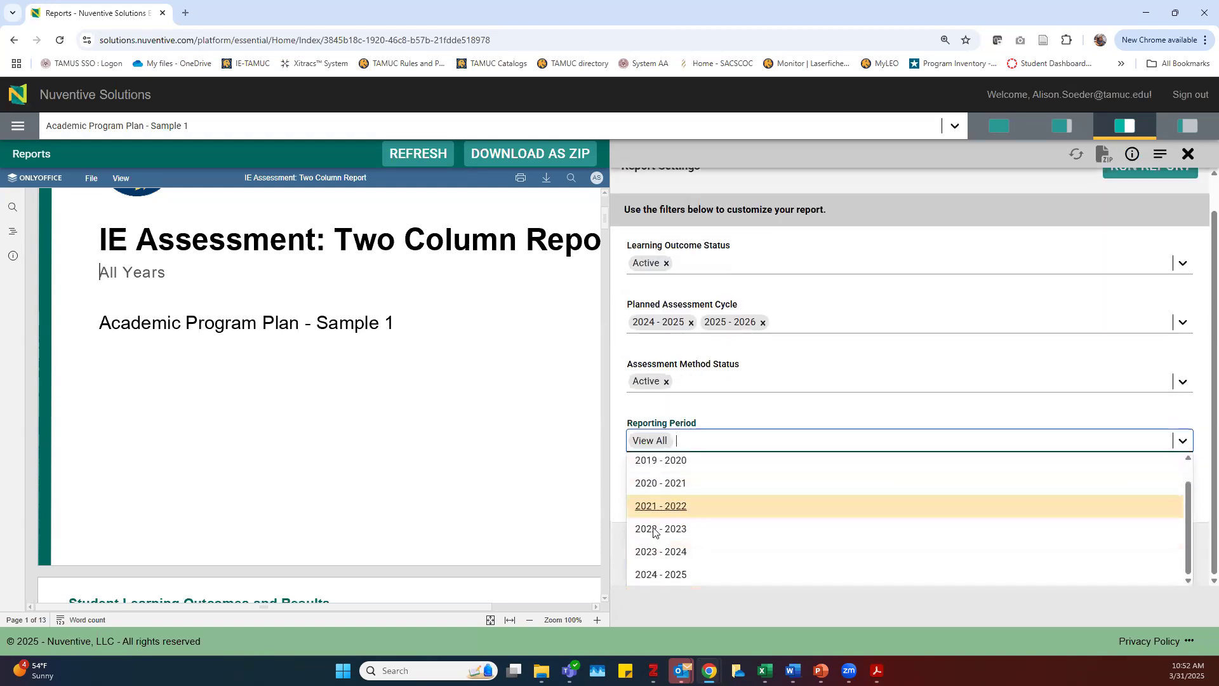
click(675, 574)
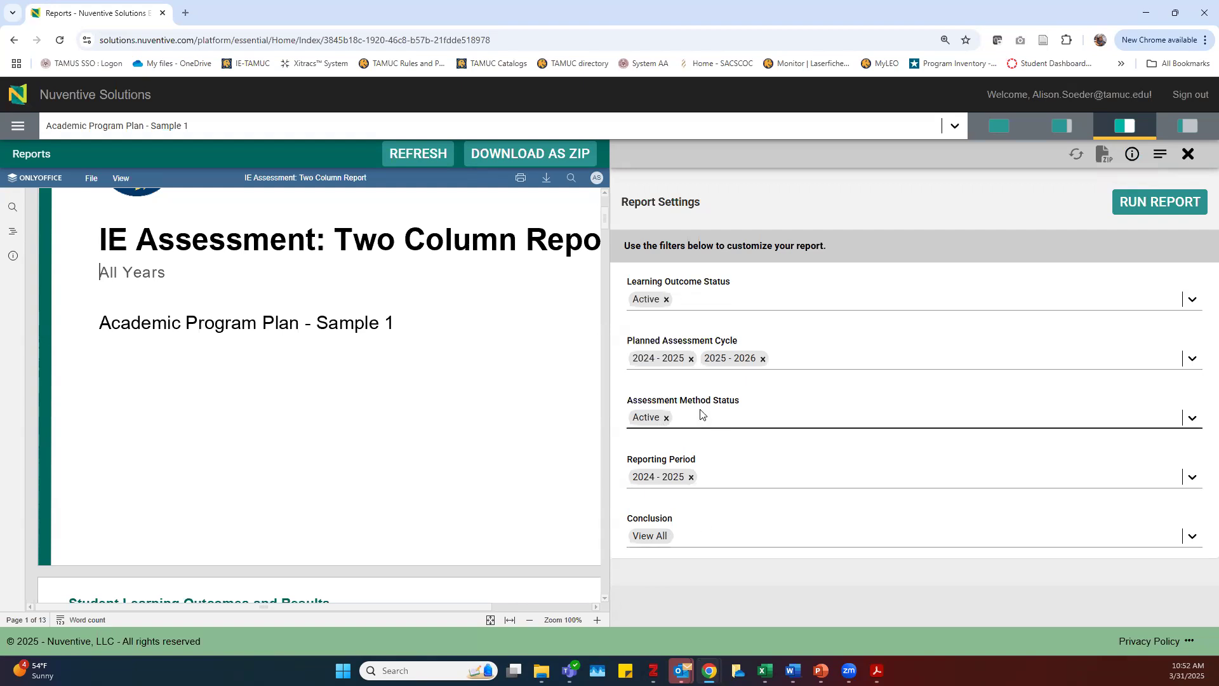
click(1157, 201)
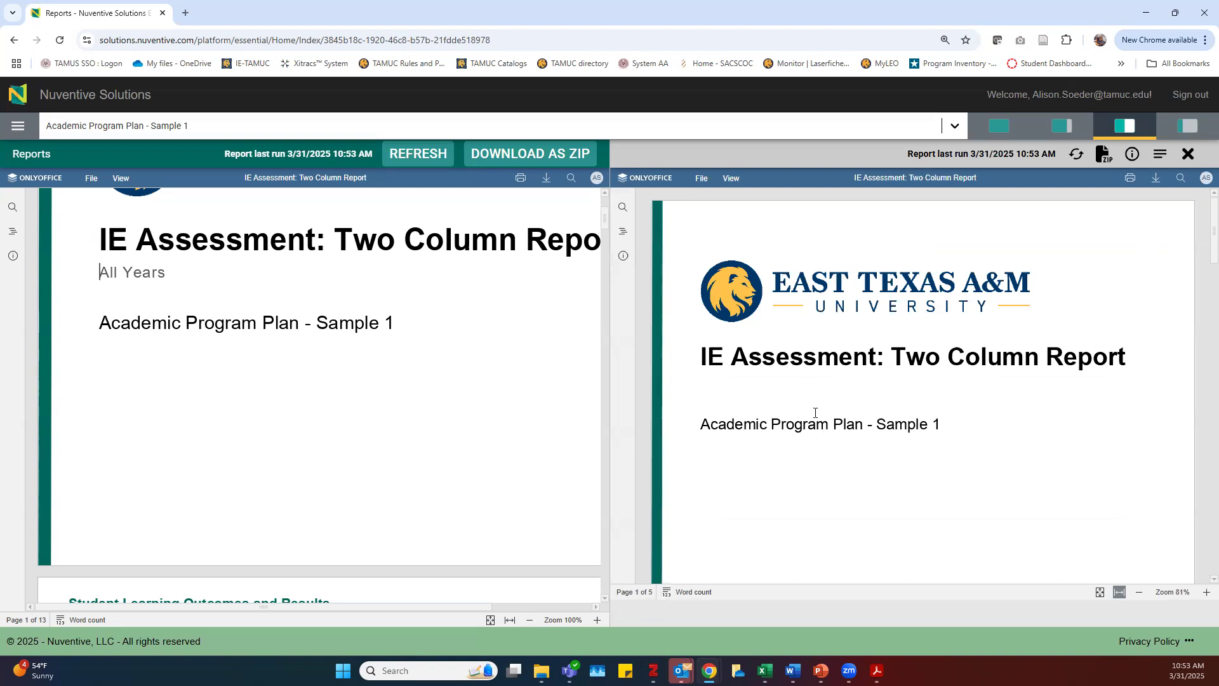
Examine the filtered report's planned assessment cycles, assessment methods and results, close it, and widen the view of the all-years report
scroll(815, 413, down, 5)
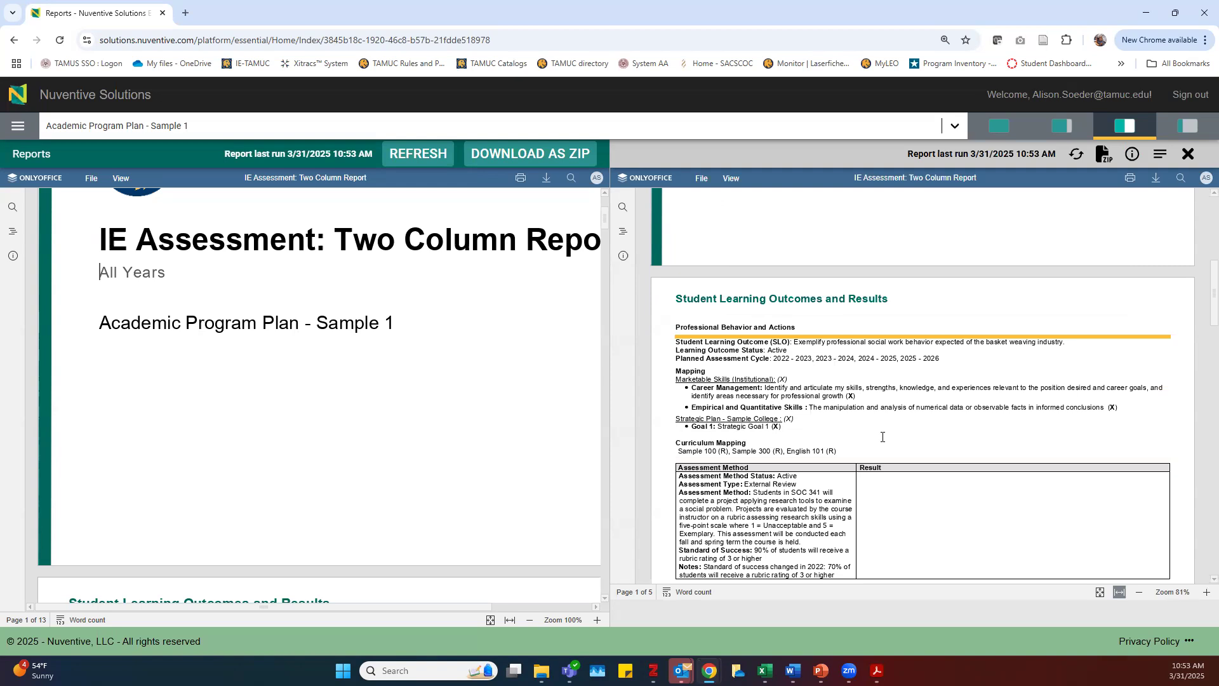
drag(860, 358, 897, 358)
scroll(826, 465, down, 7)
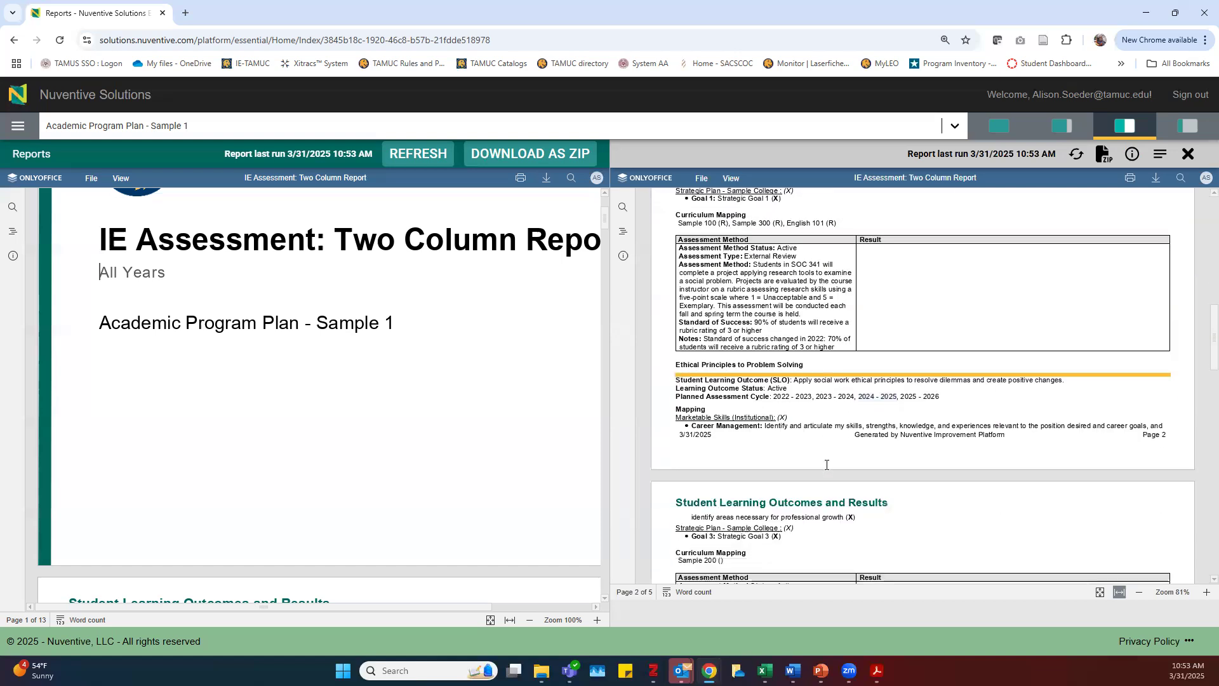
scroll(826, 465, down, 4)
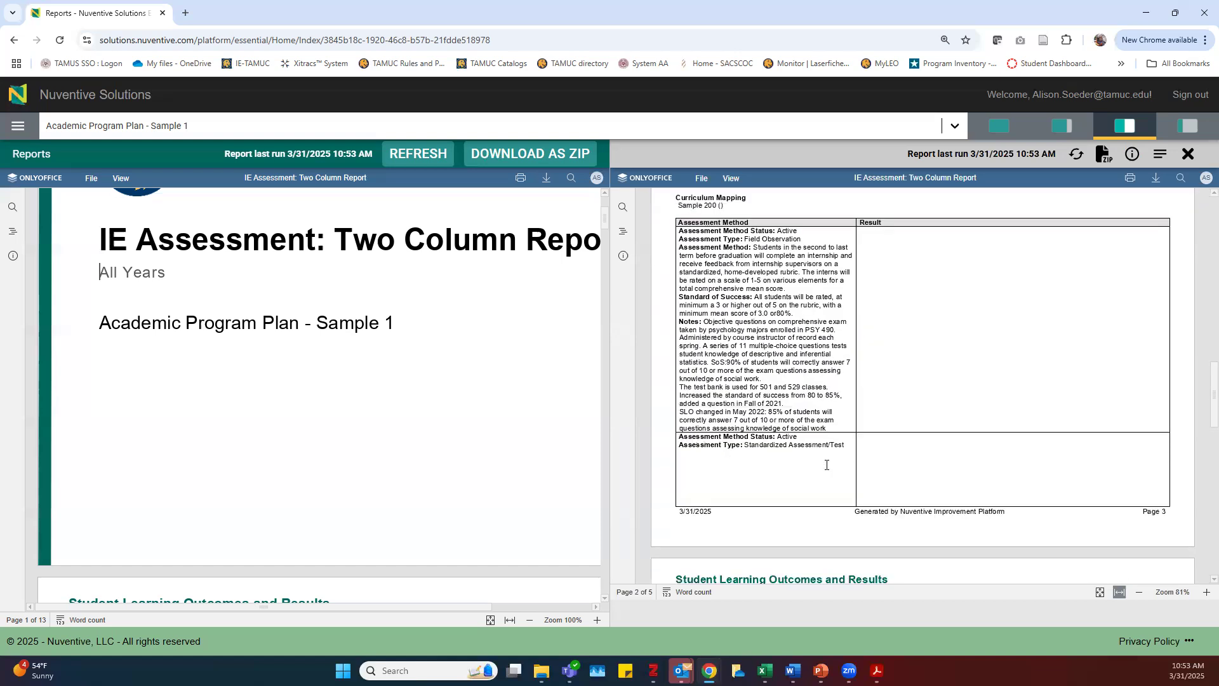
scroll(826, 465, down, 13)
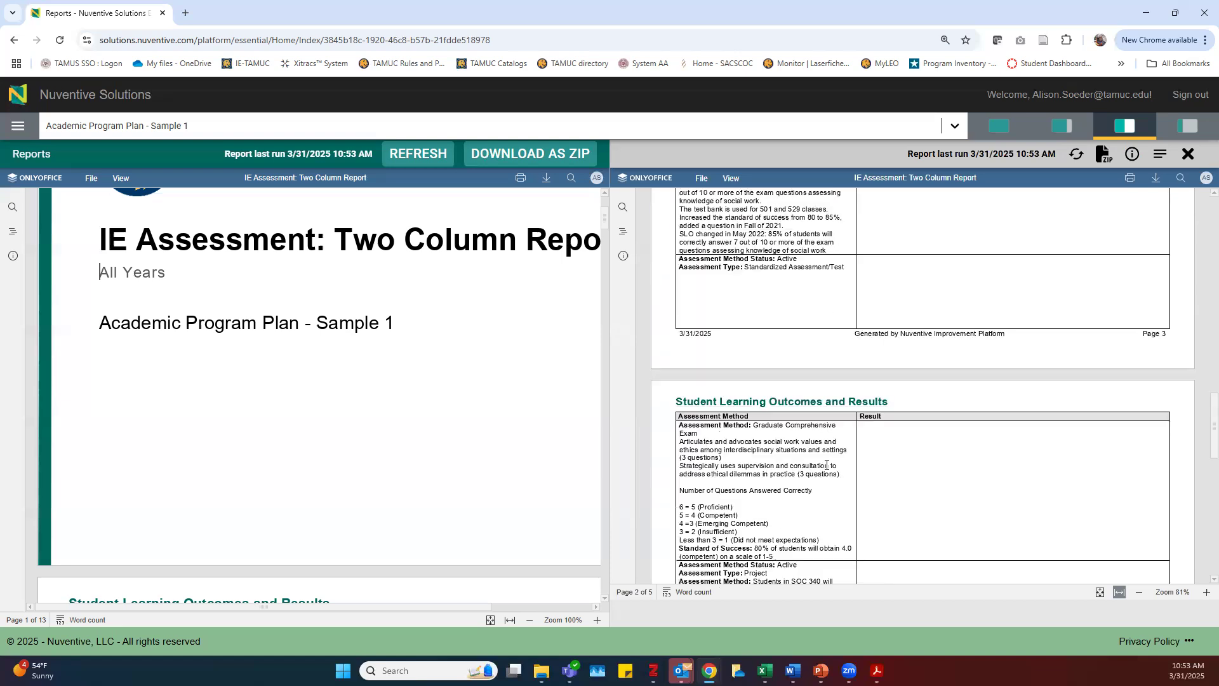
scroll(826, 465, down, 3)
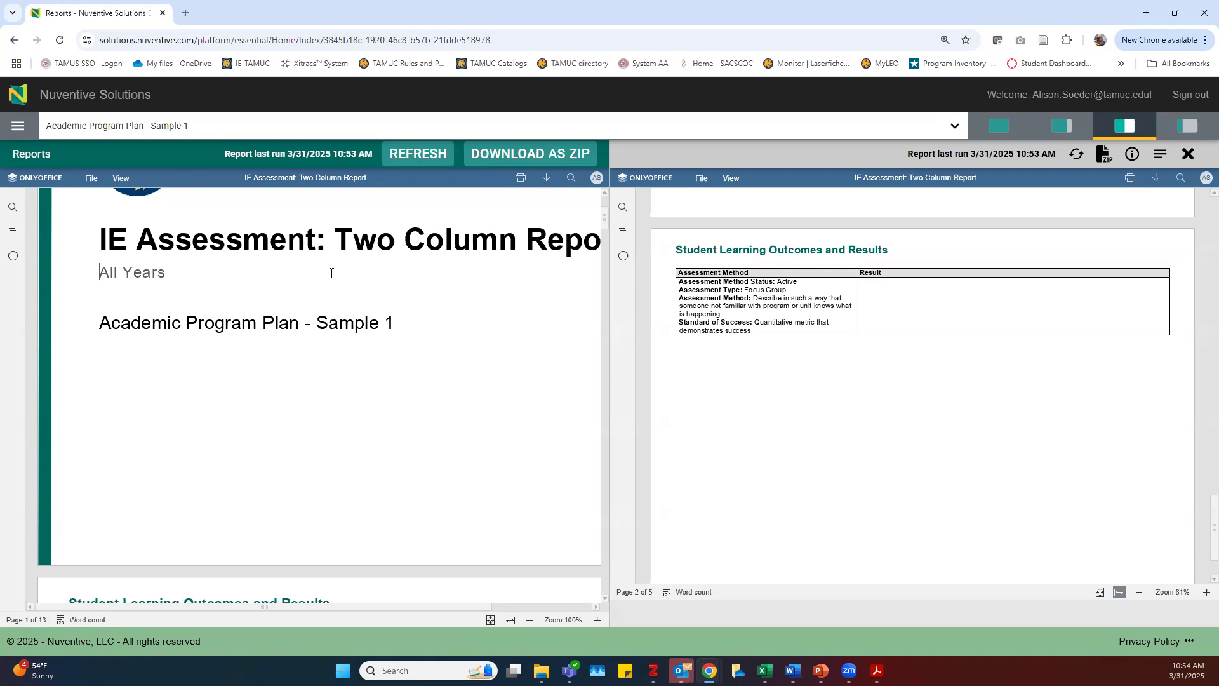
click(1187, 154)
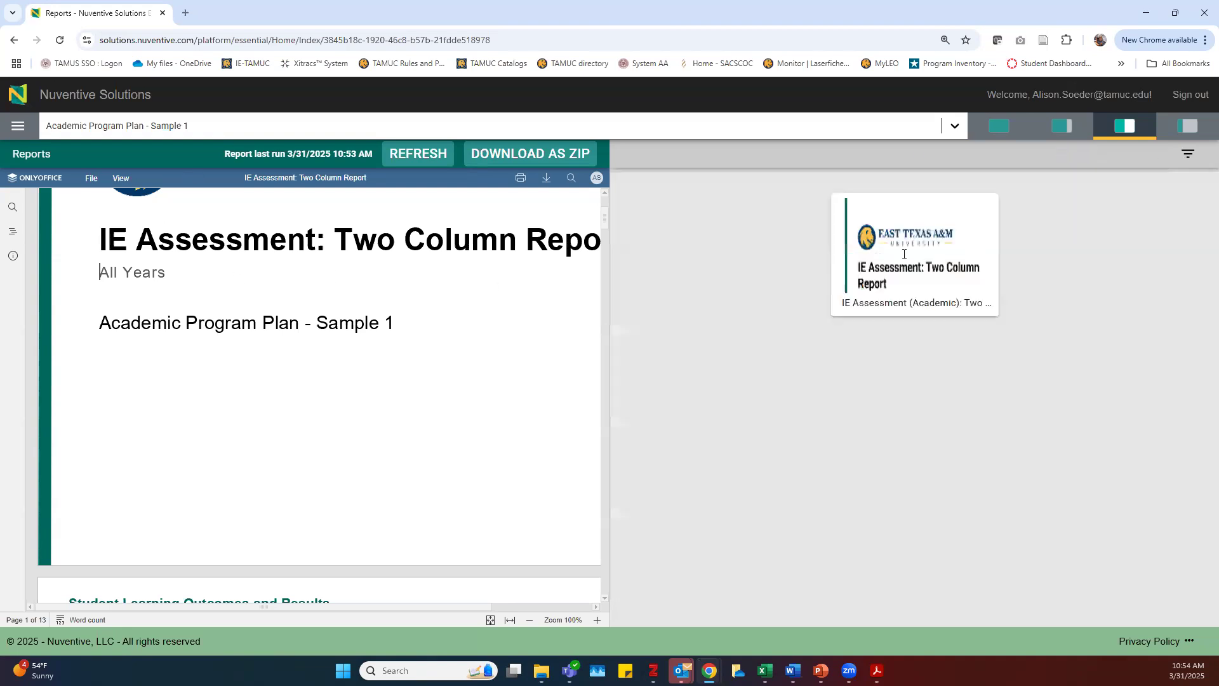
click(1041, 130)
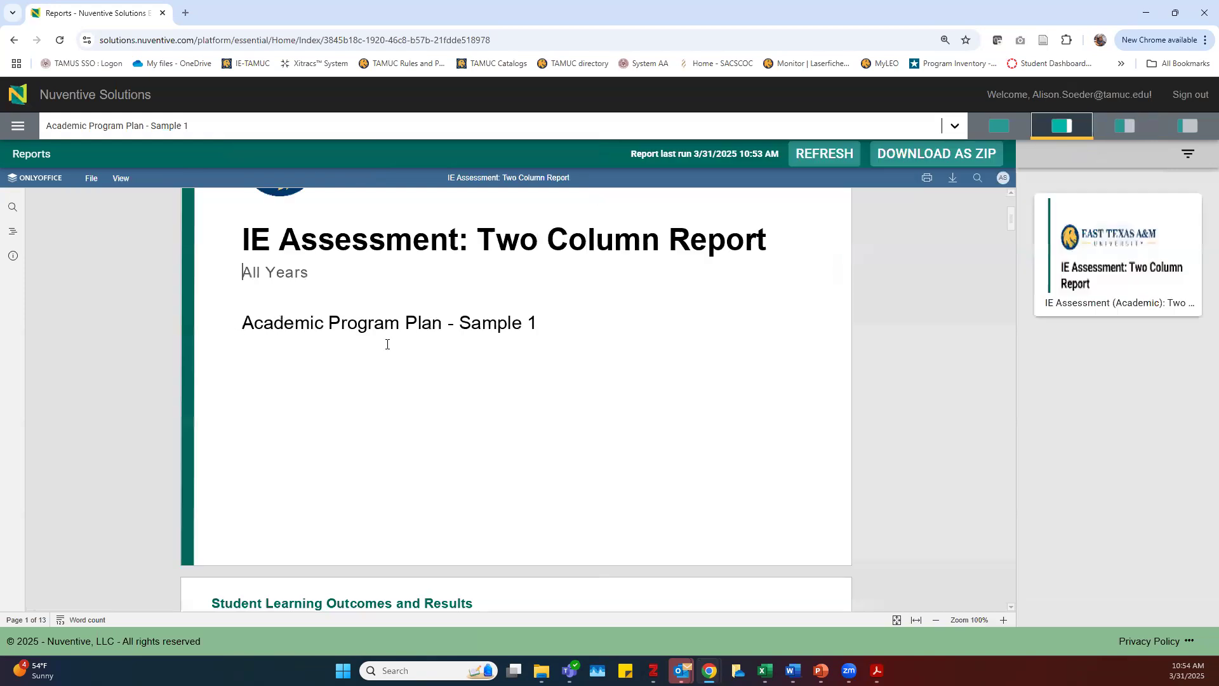